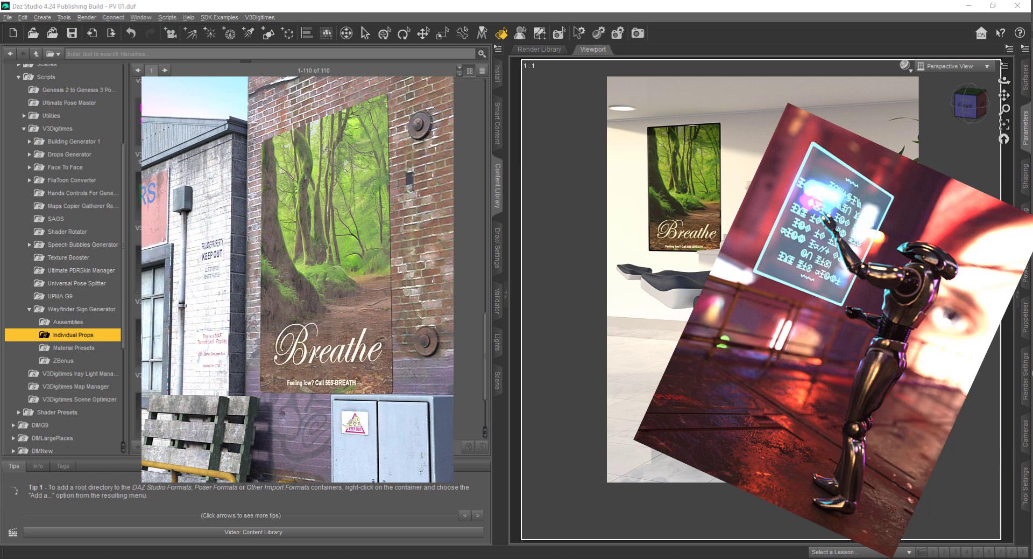
Browse the Wayfinder Sign Generator's Material Presets, covering panel base colors, dirt layers and arrow details
click(74, 347)
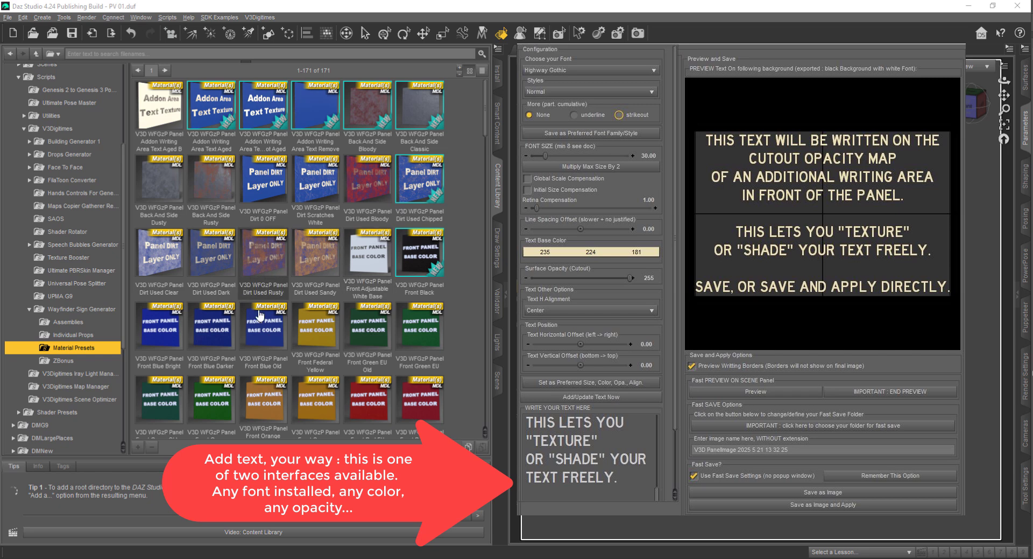
click(262, 322)
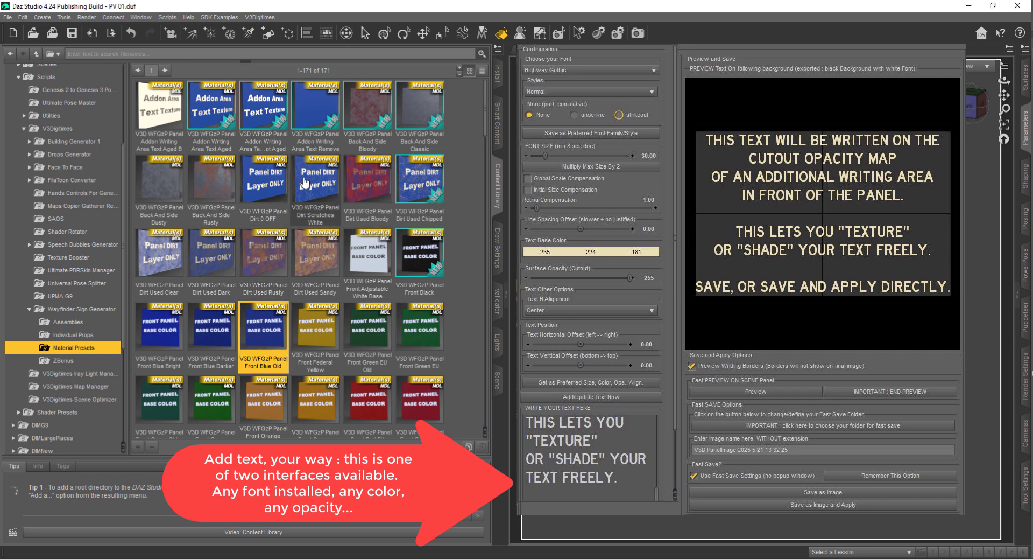
mouse_move(304, 185)
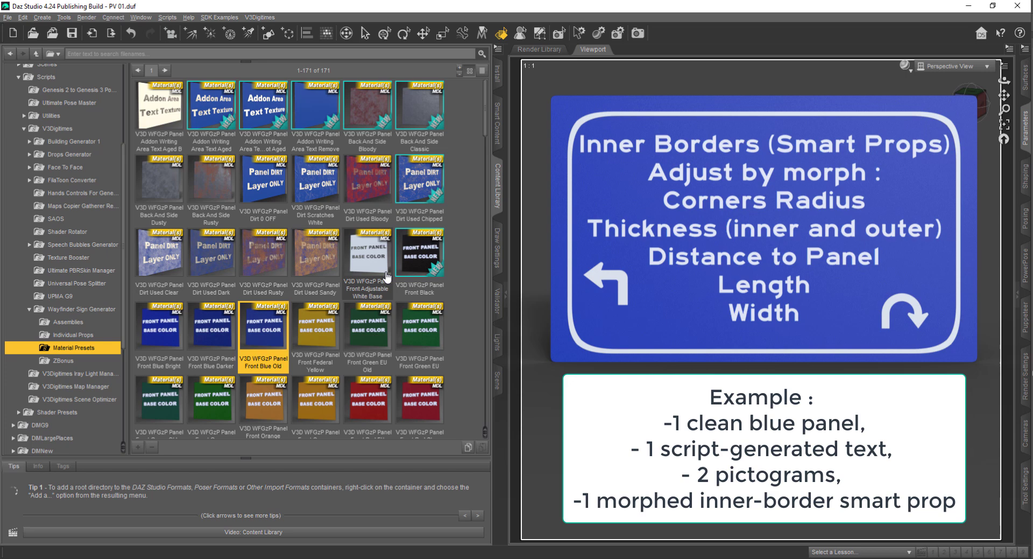
scroll(388, 276, down, 20)
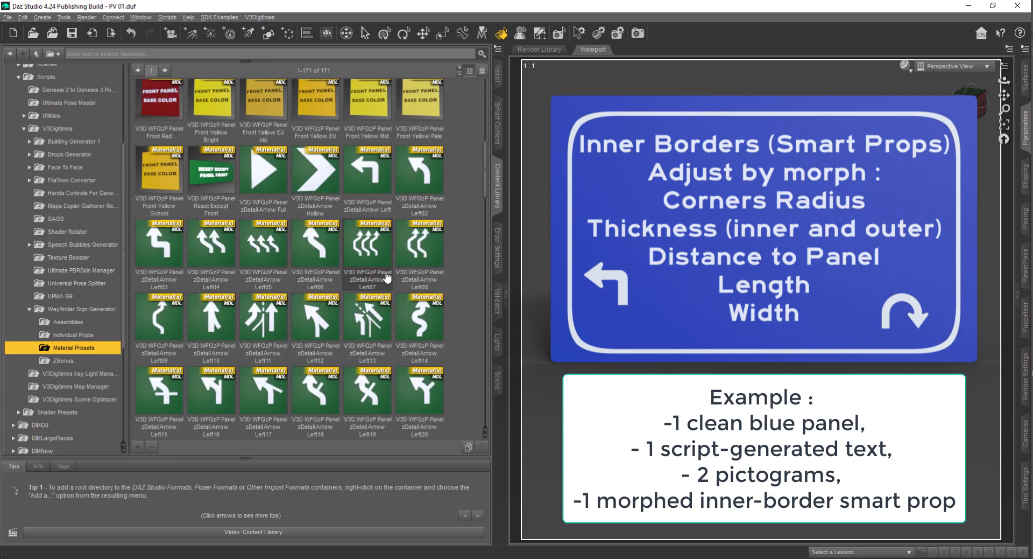
scroll(407, 235, down, 1)
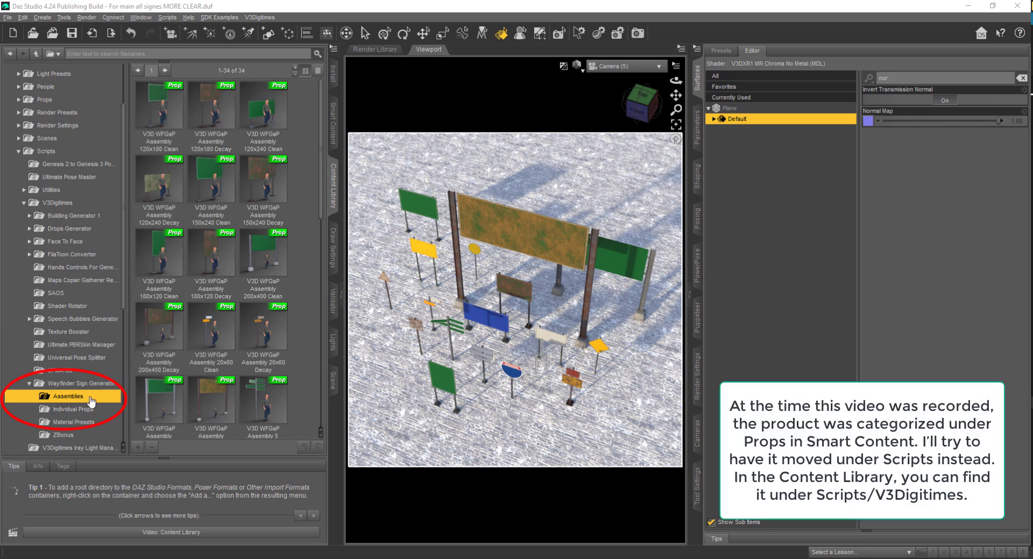
Look through the Wayfinder Sign Generator's ready-made assemblies and its individual connector, pole and panel props
click(172, 114)
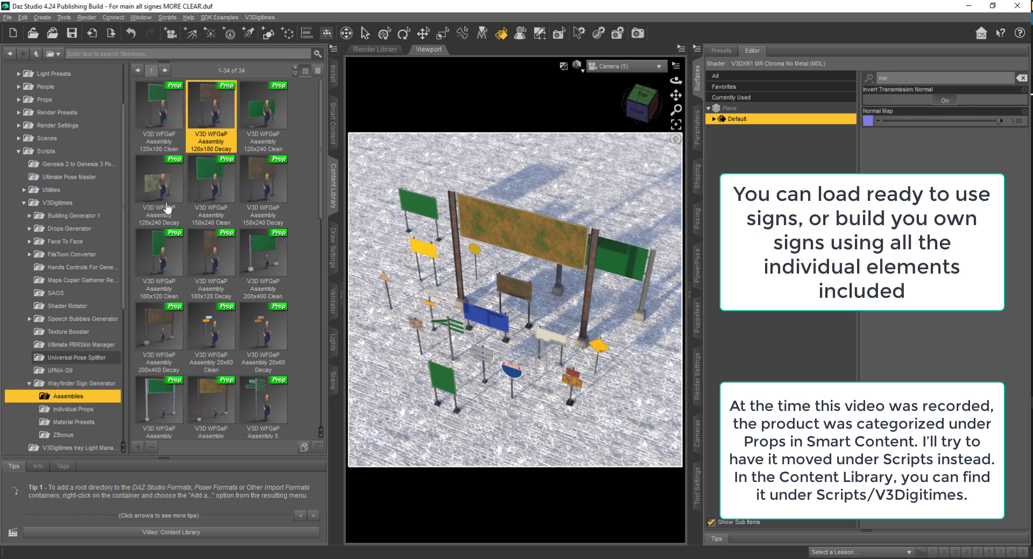
click(73, 408)
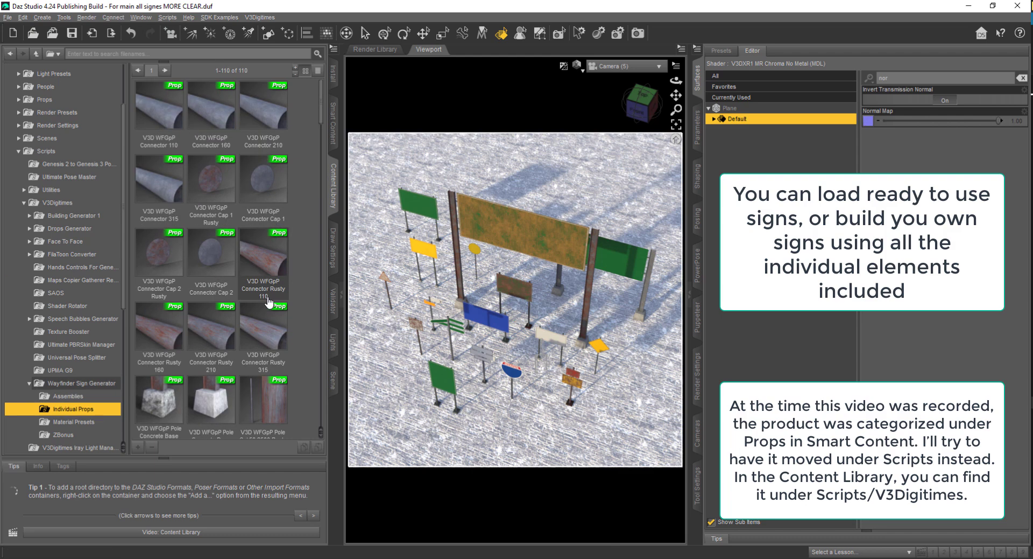
scroll(269, 301, down, 10)
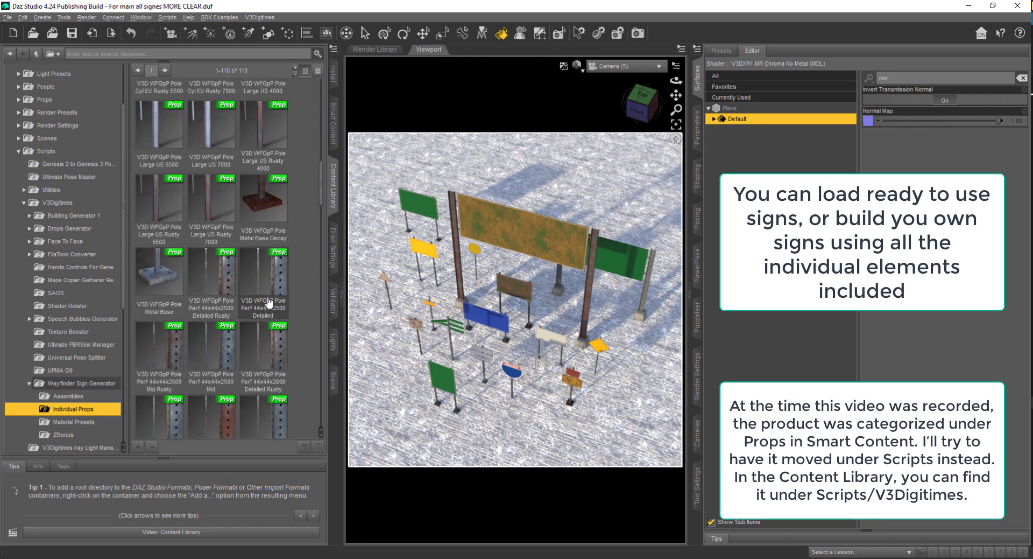
scroll(269, 302, down, 8)
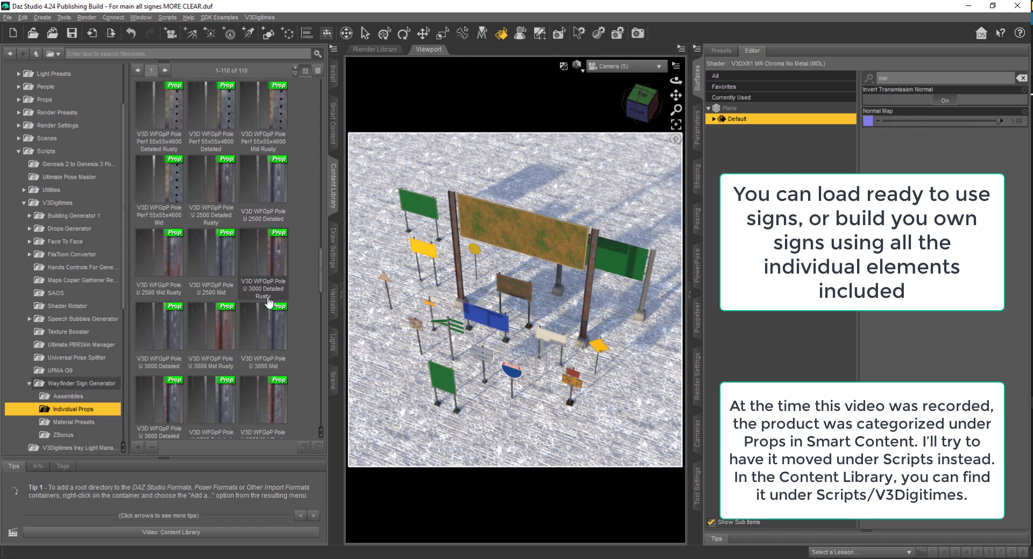
scroll(269, 302, down, 10)
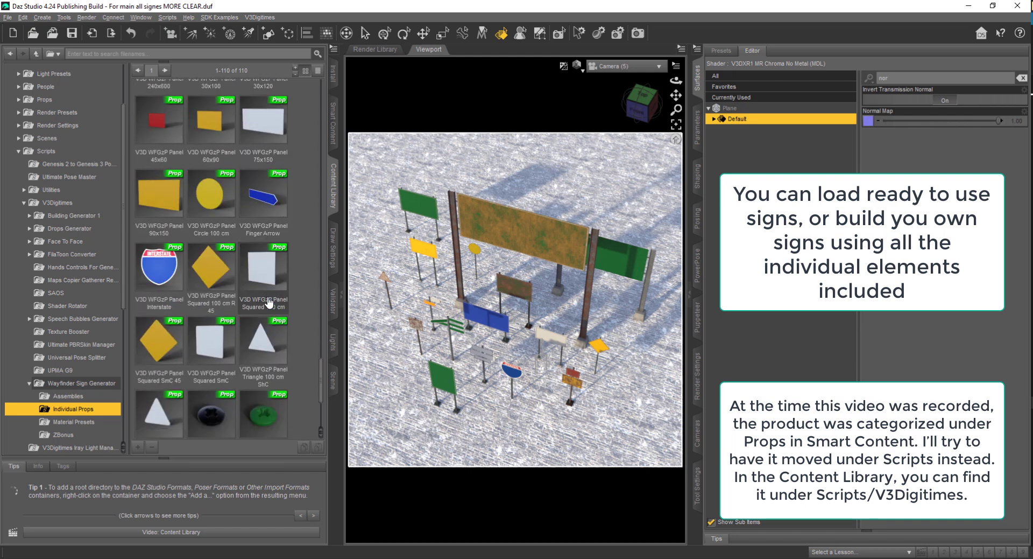
scroll(269, 302, down, 3)
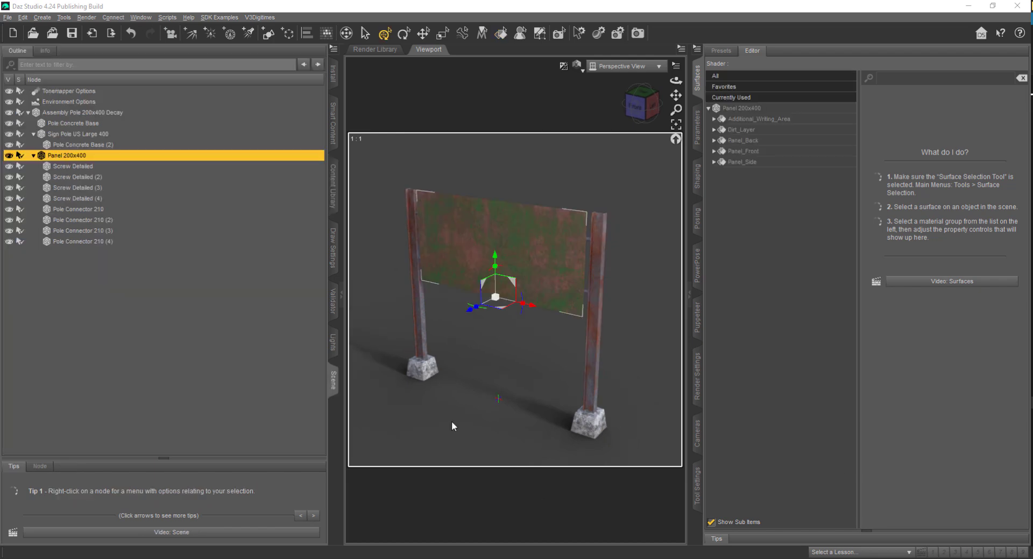
Examine the two poles of the 200x400 Decay assembly and the connectors on the back of its panel
click(451, 421)
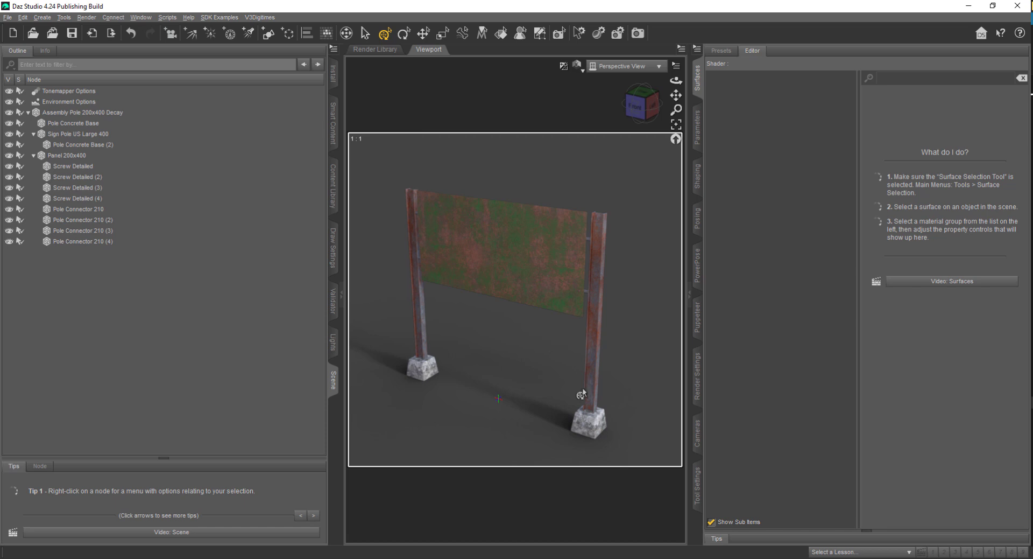
click(592, 403)
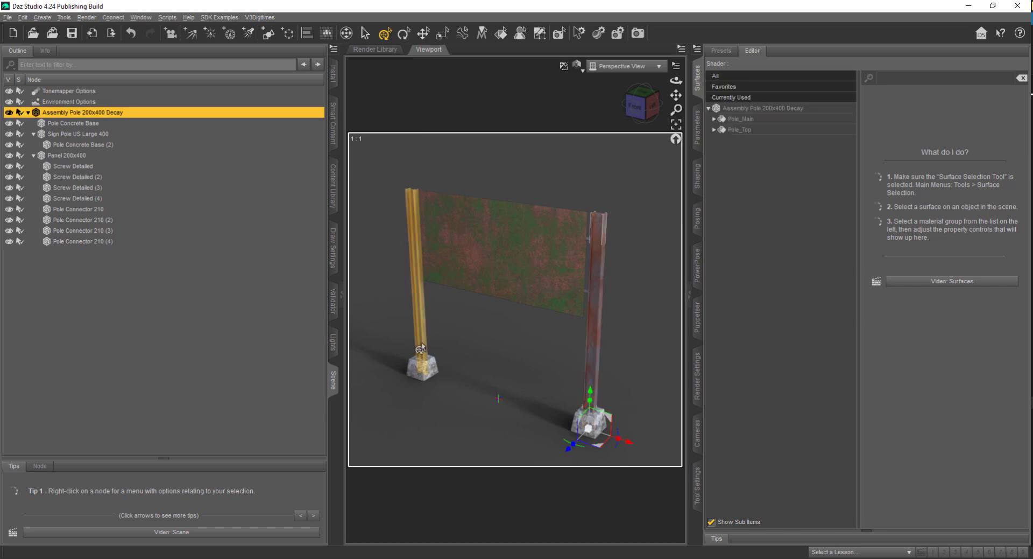
click(425, 370)
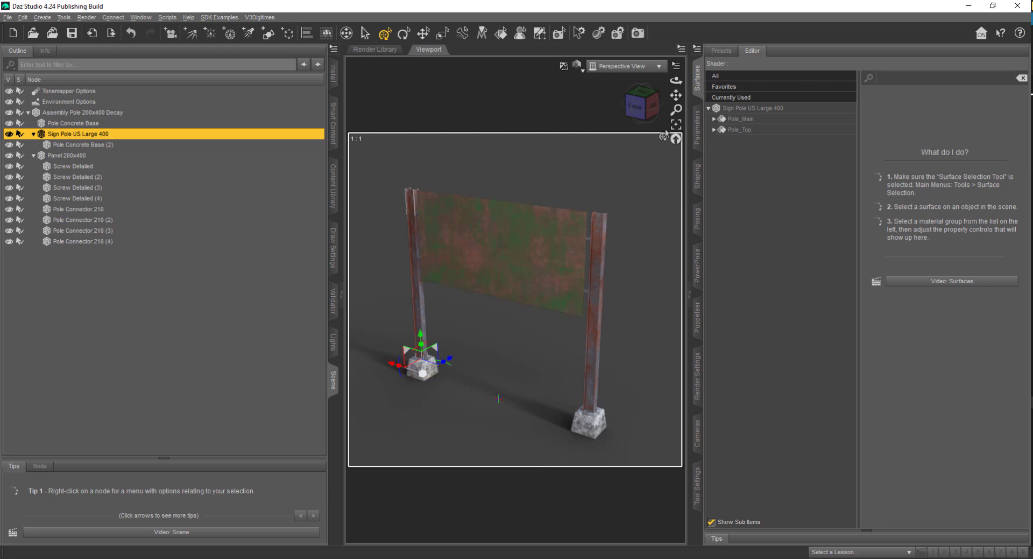
drag(675, 80, 646, 81)
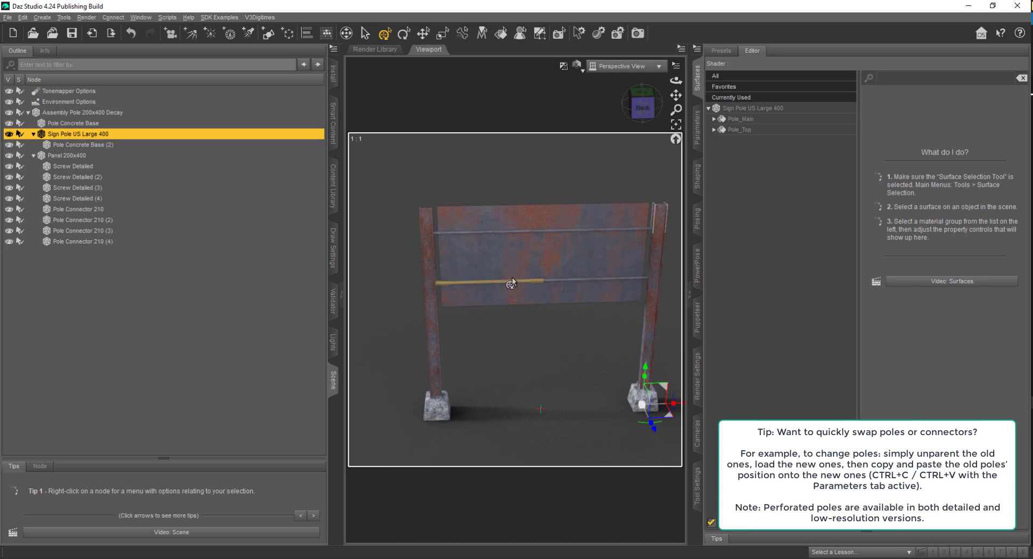
drag(675, 95, 63, 162)
Frame the first Screw Detailed prop on the 200x400 panel and inspect it up close
click(62, 162)
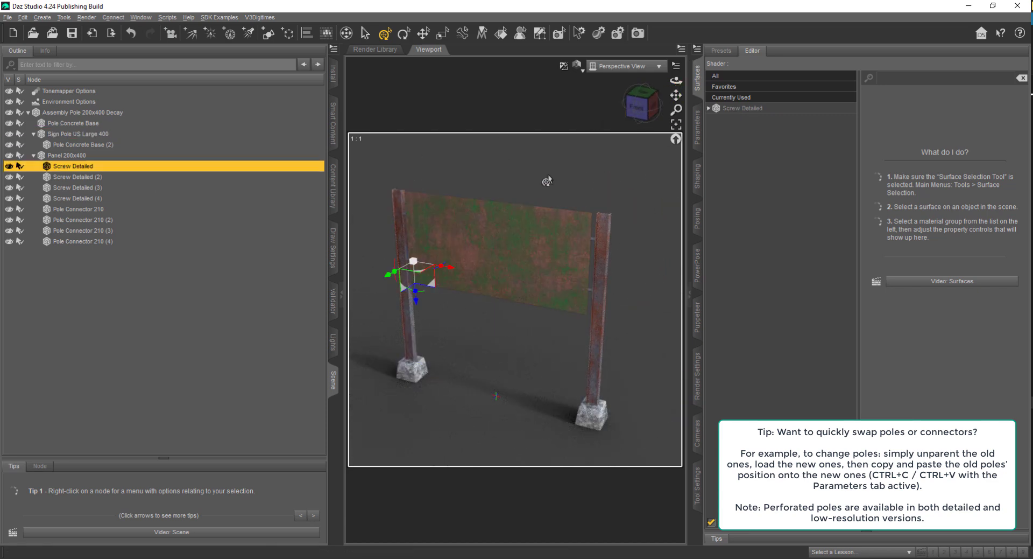
click(677, 125)
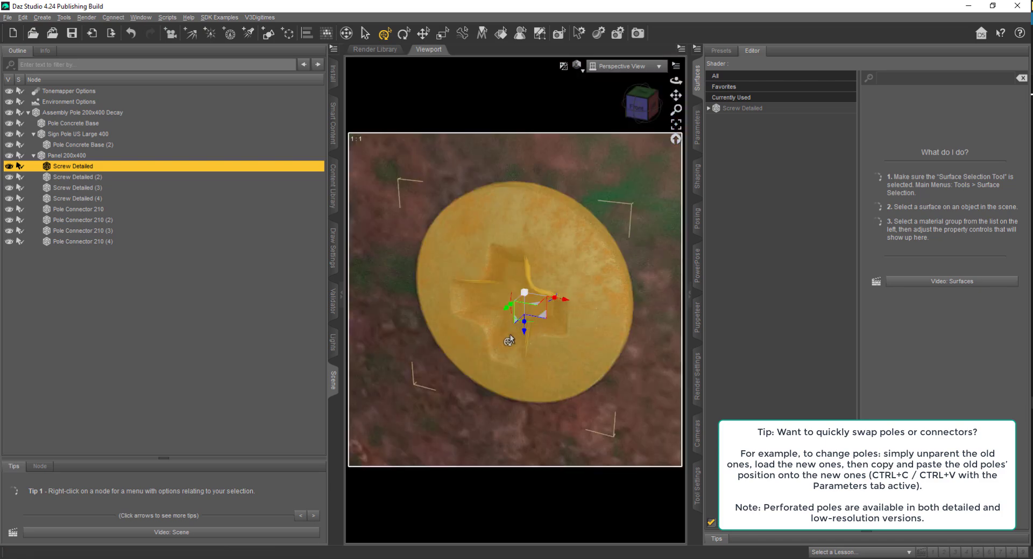
scroll(511, 326, down, 10)
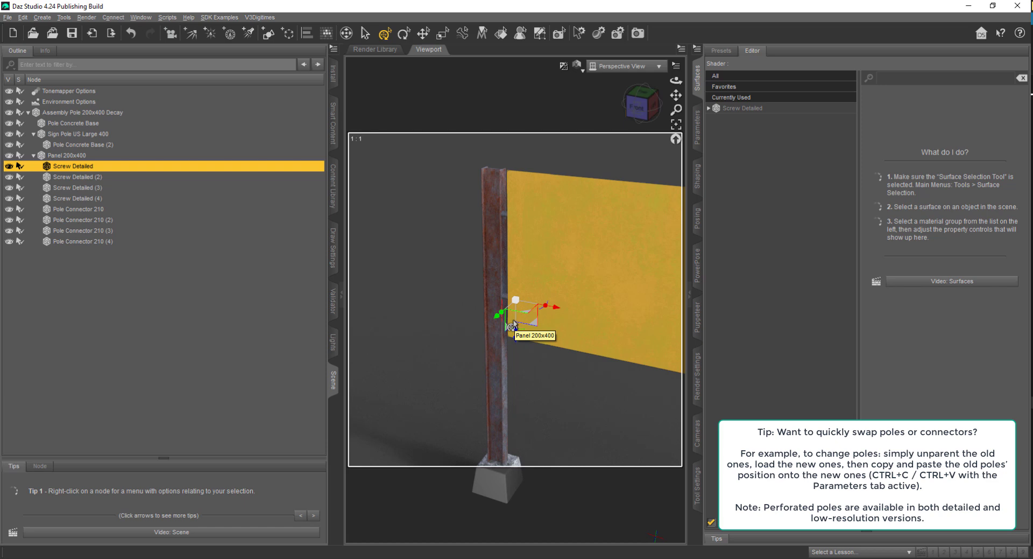
alt+drag(513, 324, 513, 422)
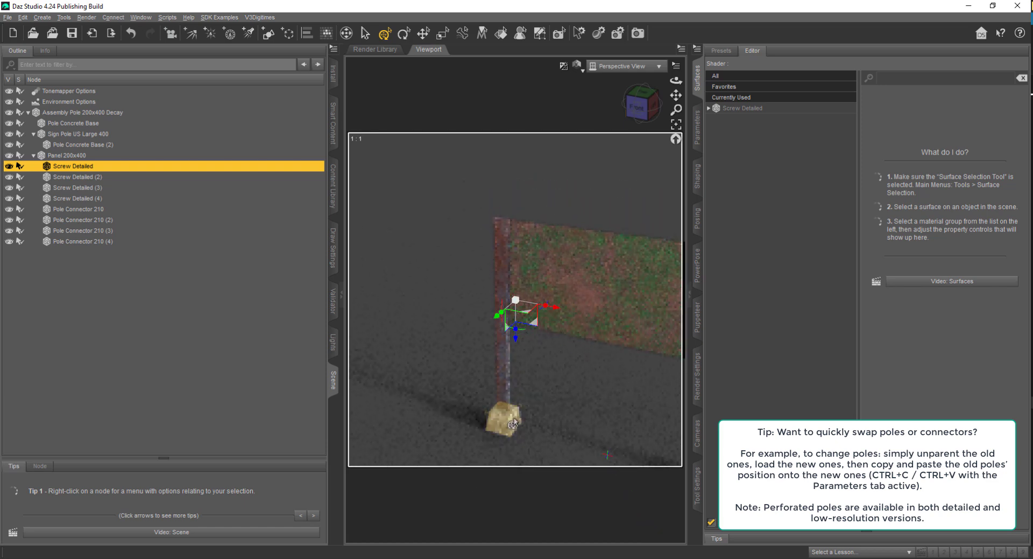
Inspect Pole Concrete Base (2) up close, and frame its parent pole, Sign Pole US Large 400
click(513, 422)
drag(675, 94, 593, 189)
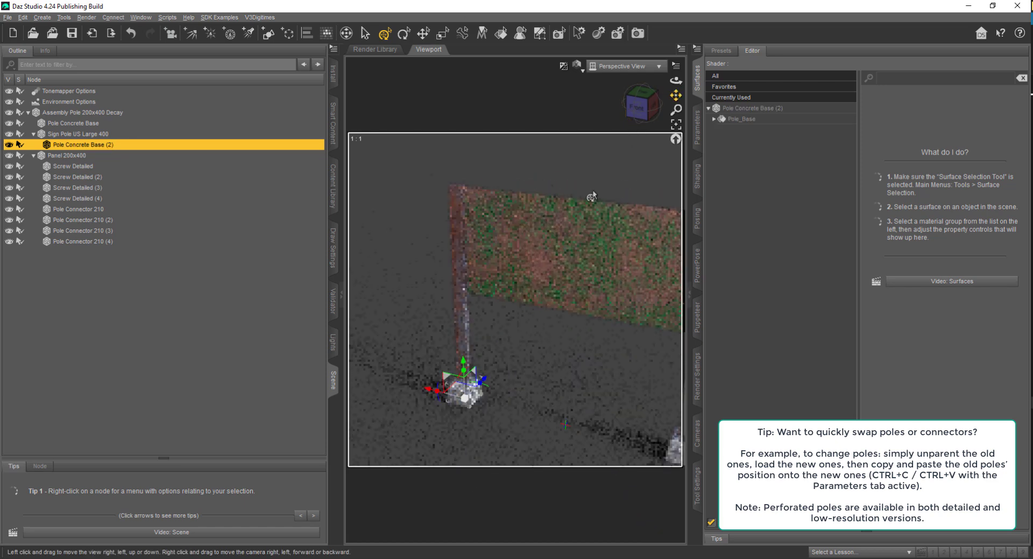
click(675, 124)
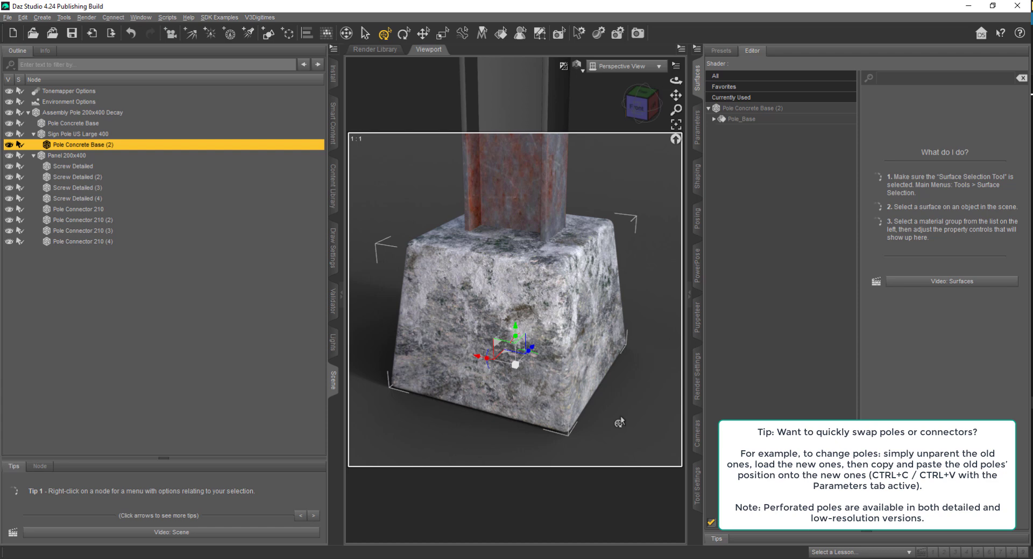
scroll(619, 422, down, 5)
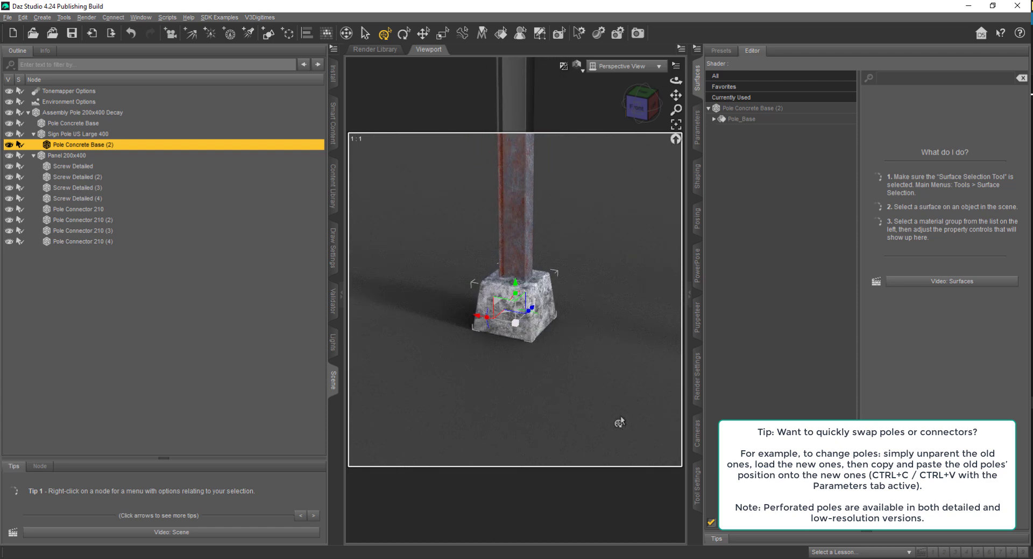
click(503, 148)
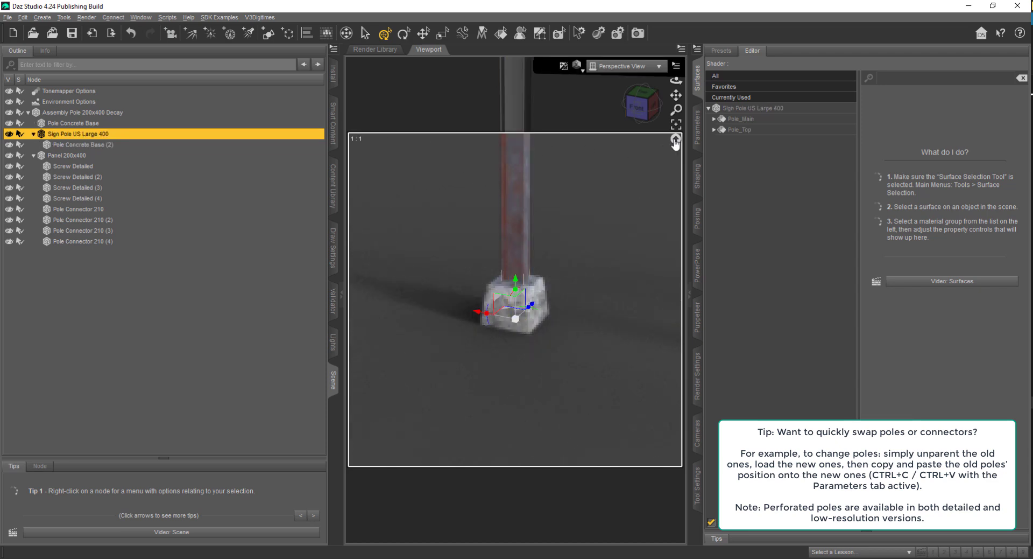
click(674, 125)
Browse the Individual Props in the content library for pole variants, including the cylindrical, large, perforated and U poles
click(333, 185)
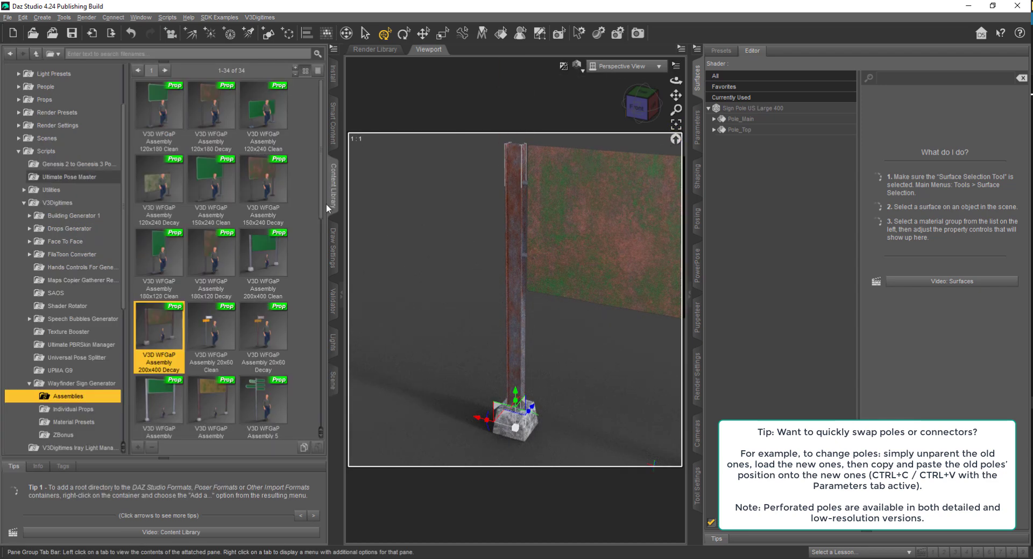
click(79, 411)
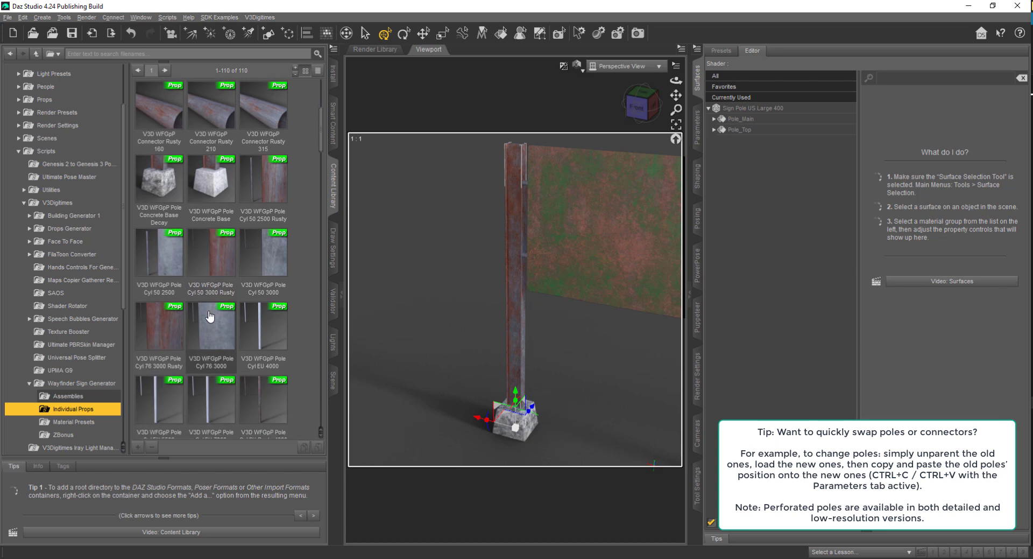
click(201, 254)
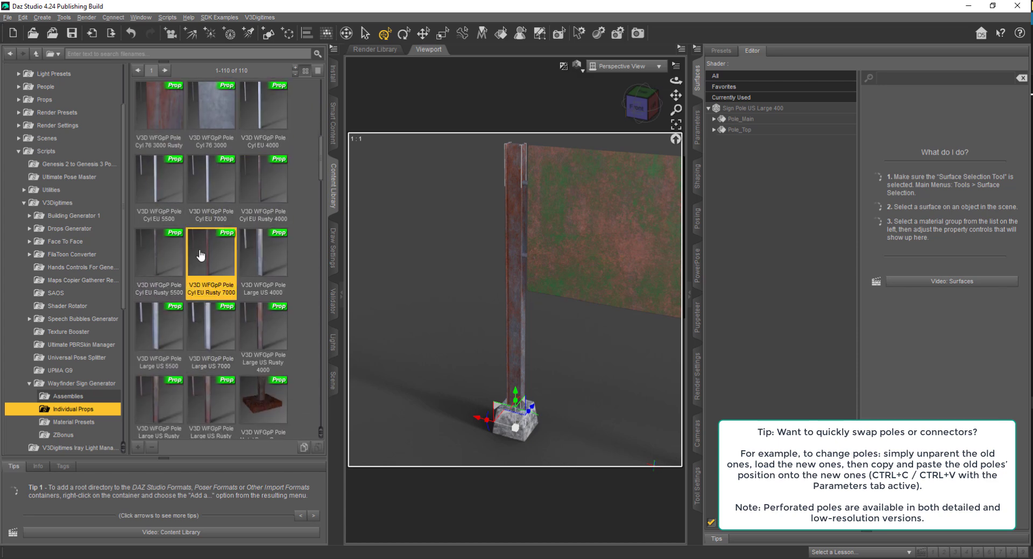
scroll(251, 311, down, 5)
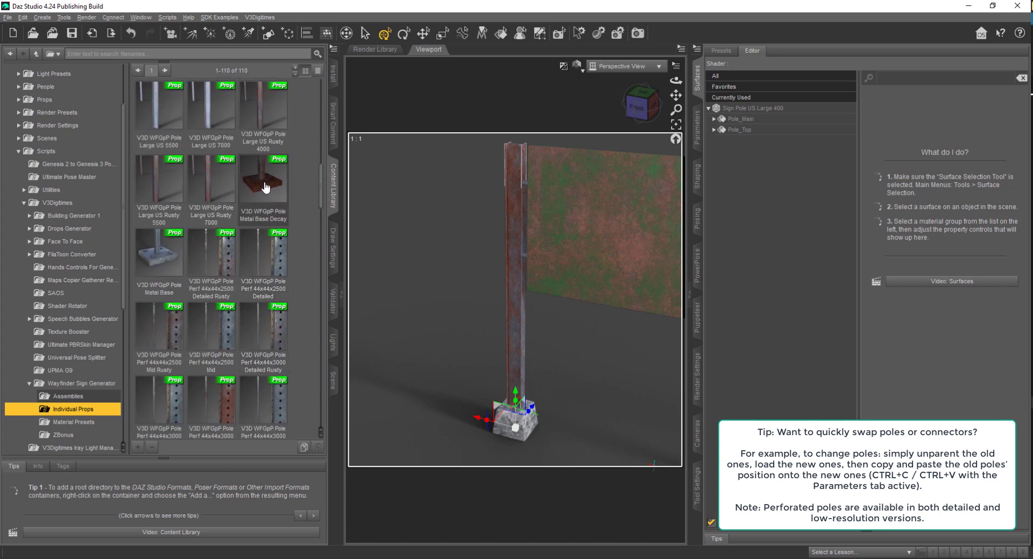
click(217, 249)
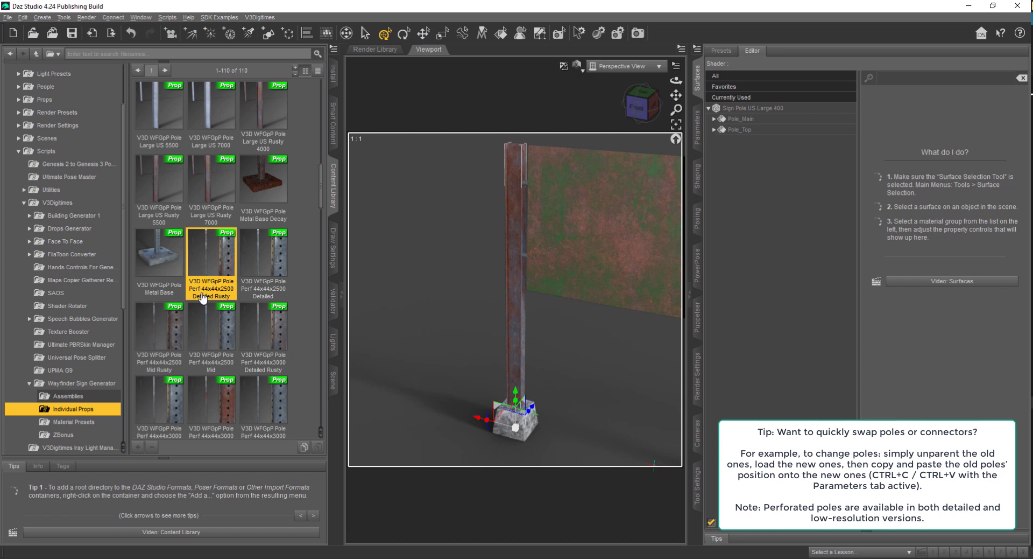
mouse_move(211, 297)
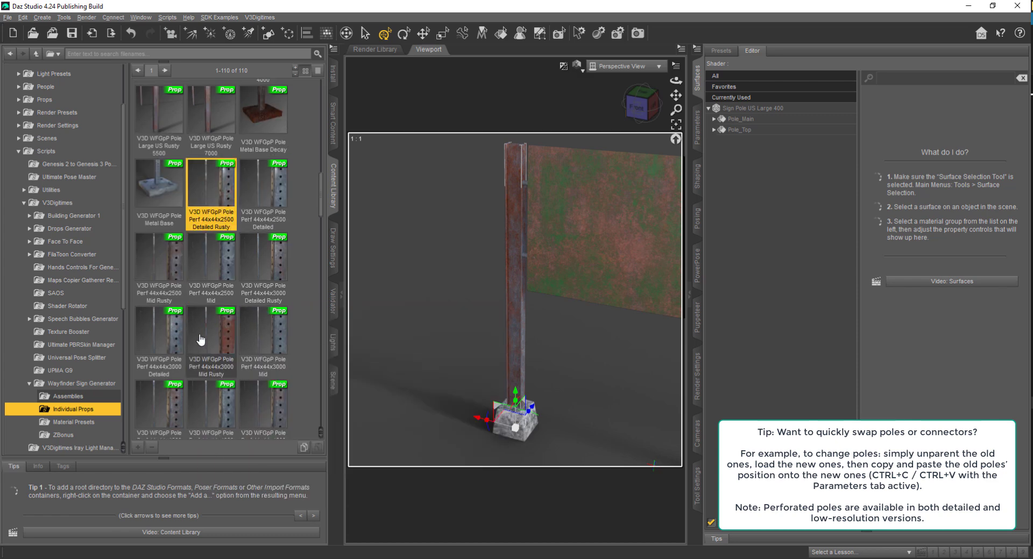
scroll(201, 272, down, 5)
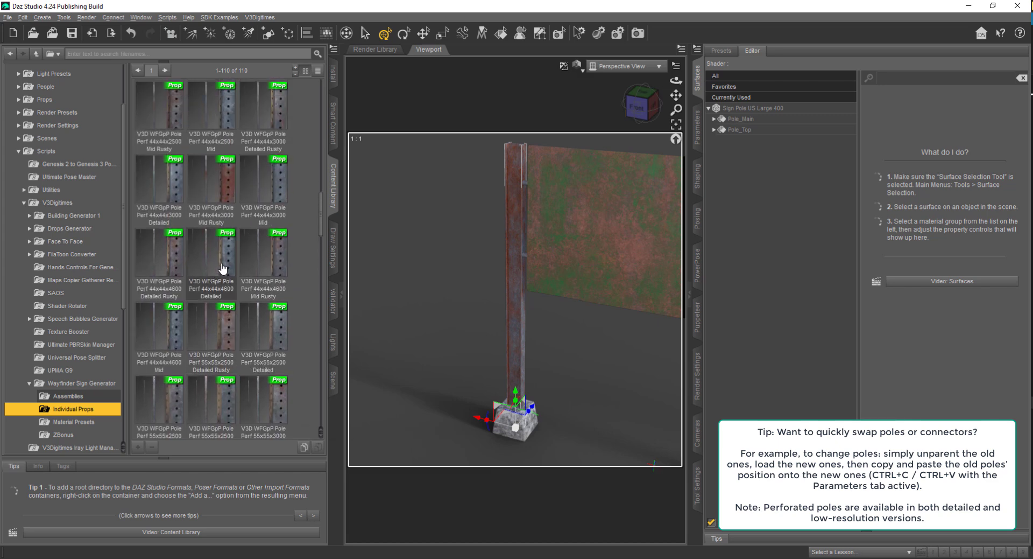
scroll(210, 328, down, 10)
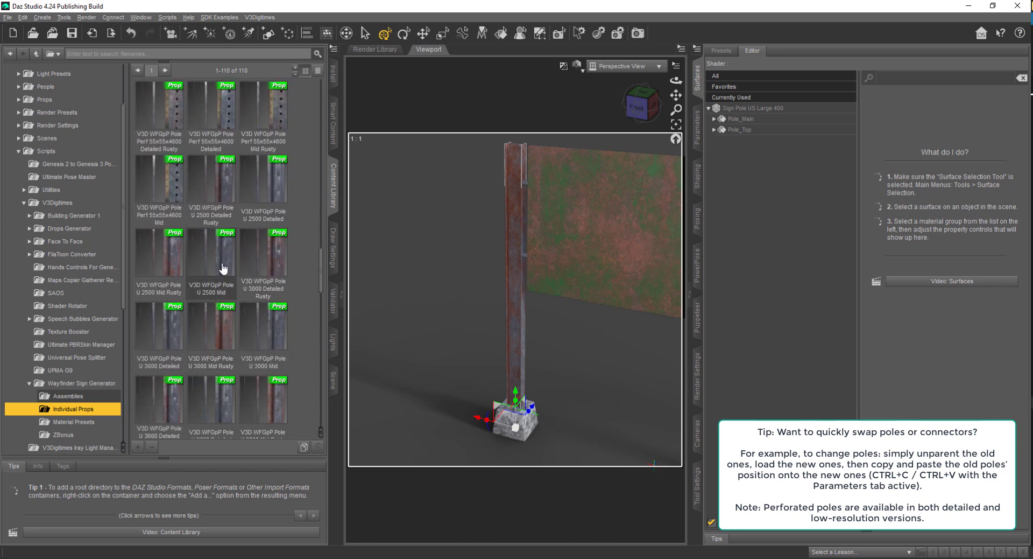
click(223, 266)
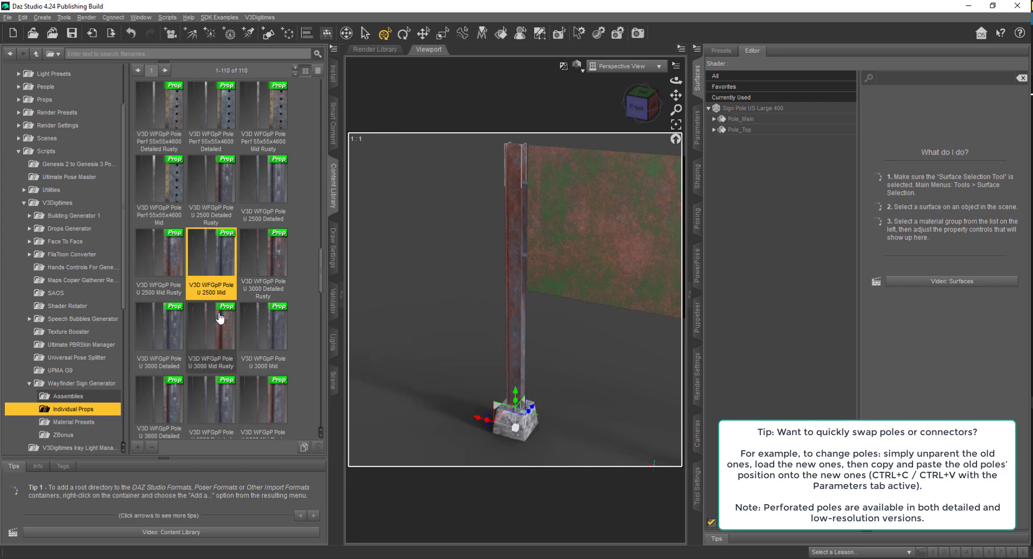
Find and select the Pole Large US Rusty 4000 prop among the Individual Props
scroll(220, 318, down, 5)
scroll(225, 331, down, 10)
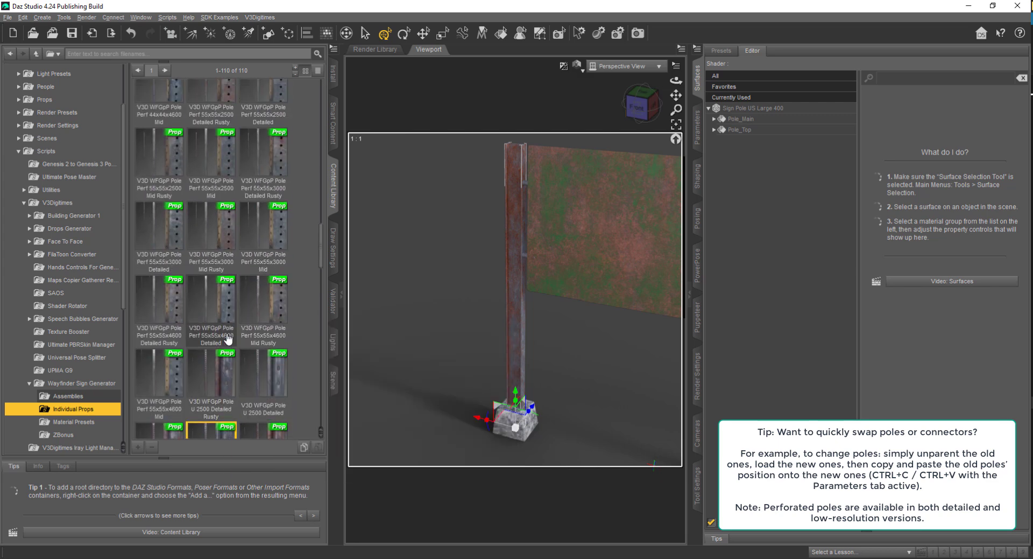
scroll(229, 338, up, 1)
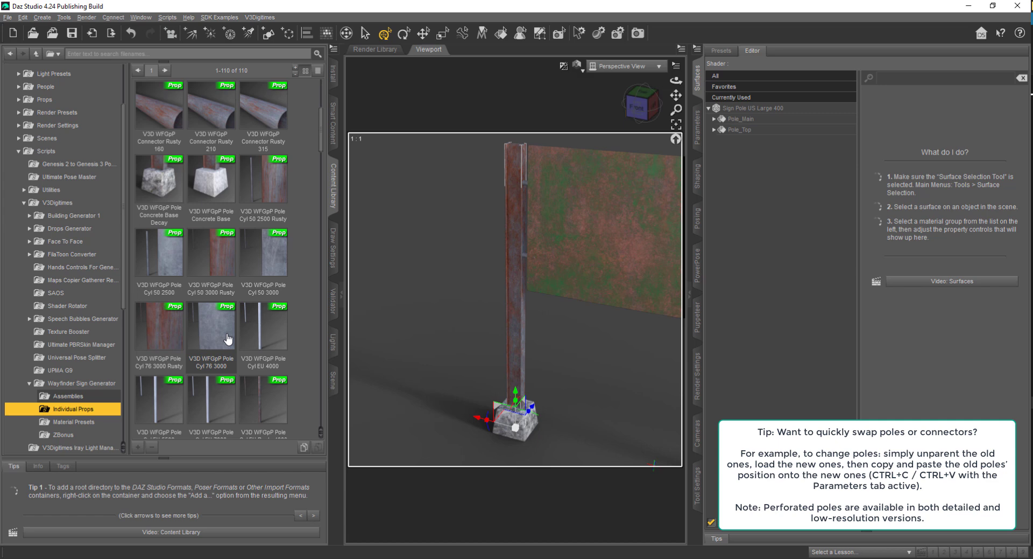
scroll(228, 337, down, 5)
click(263, 330)
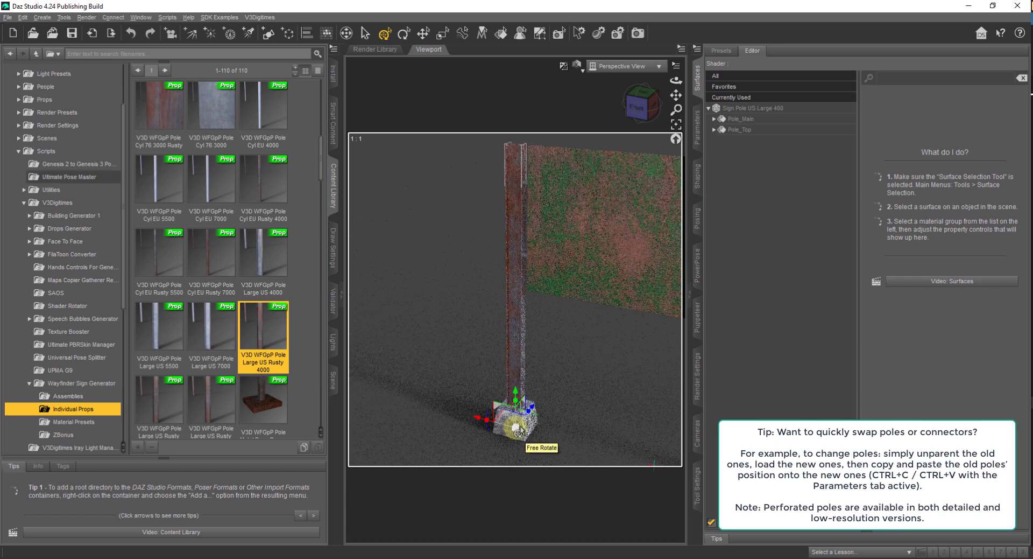
Undo and redo the last change to the large US sign pole to compare its two orientations
key(ctrl+z)
key(ctrl+y)
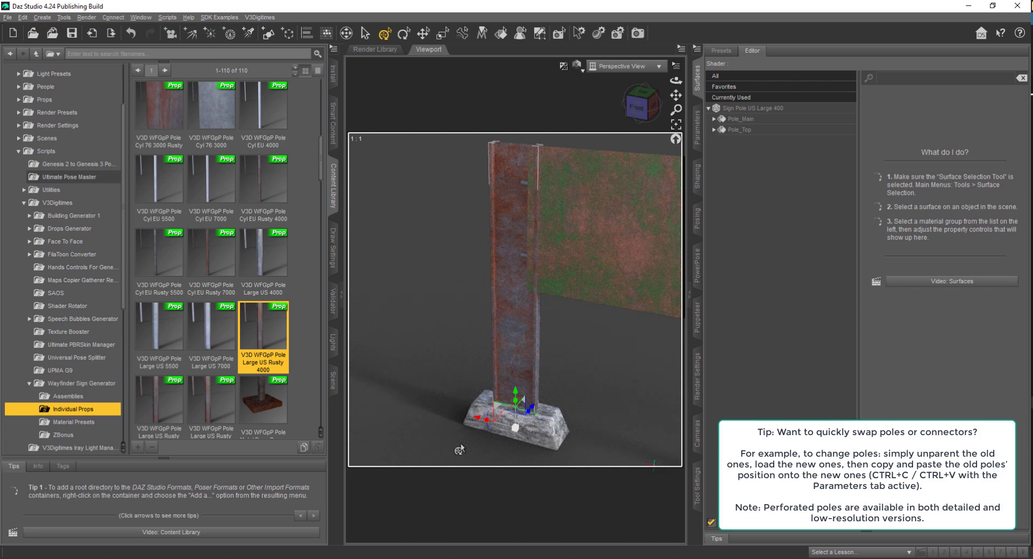
key(ctrl+z)
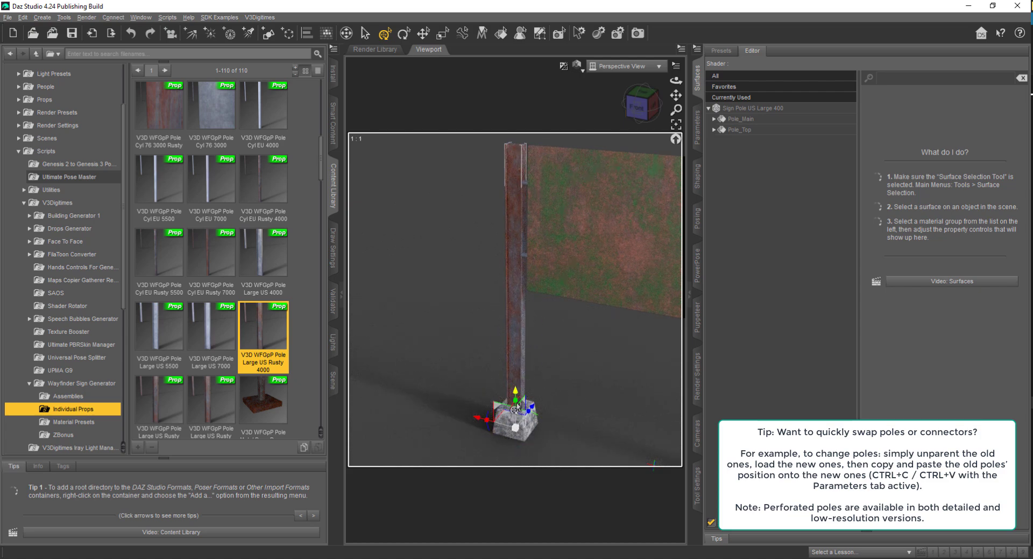
key(ctrl+y)
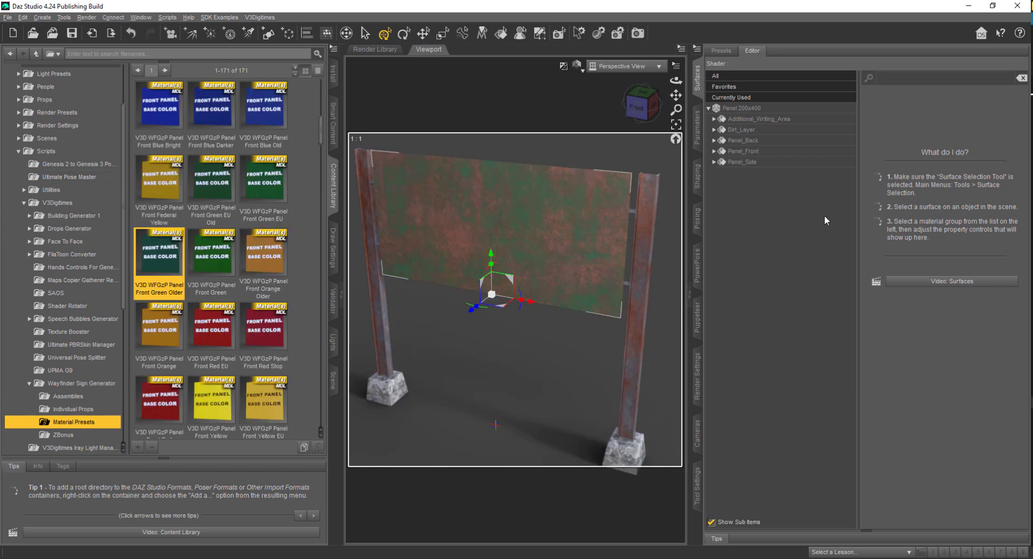
Select the Panel_Front surface of Panel 200x400 and try the Front Green, Red EU, Red Stop and Yellow School base color presets
click(780, 152)
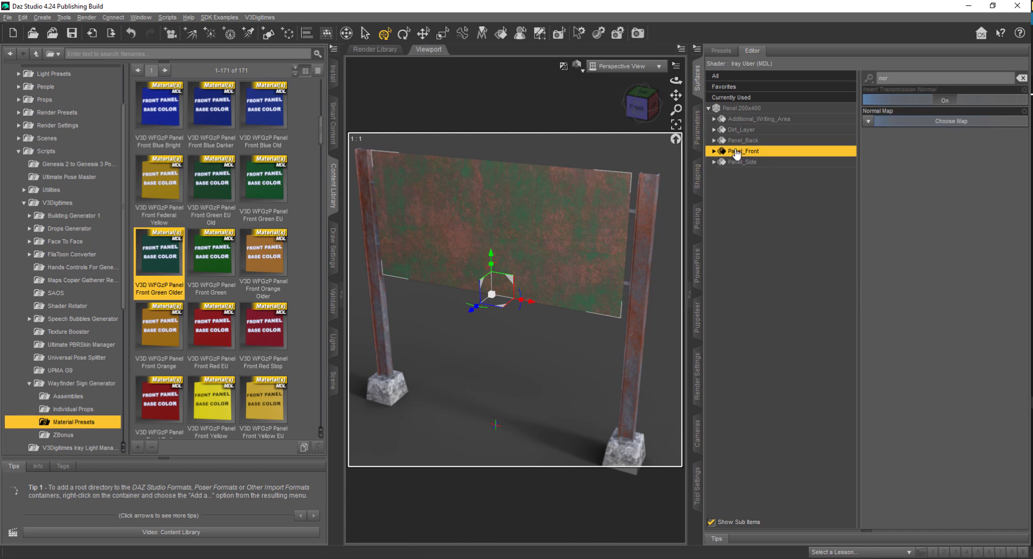
double_click(209, 252)
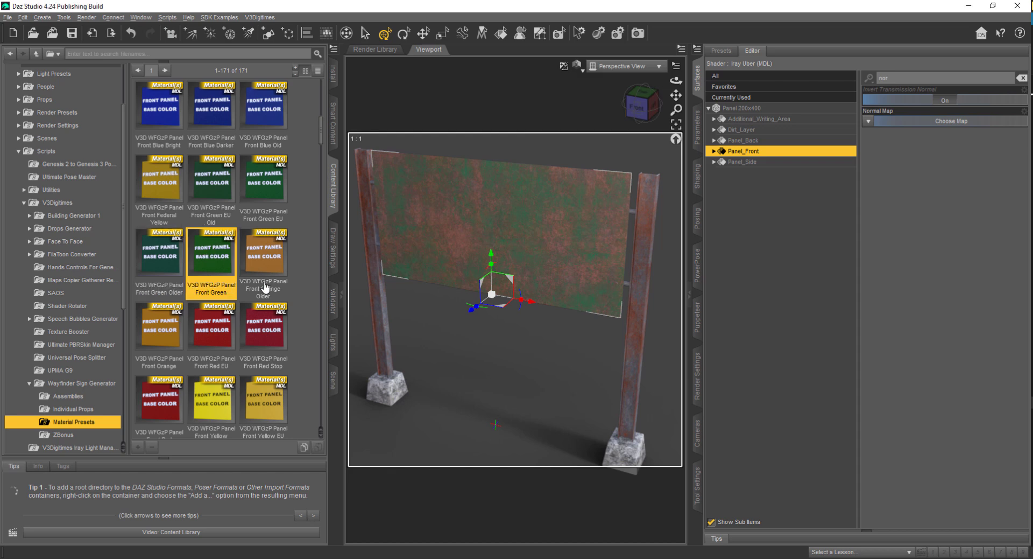
click(228, 338)
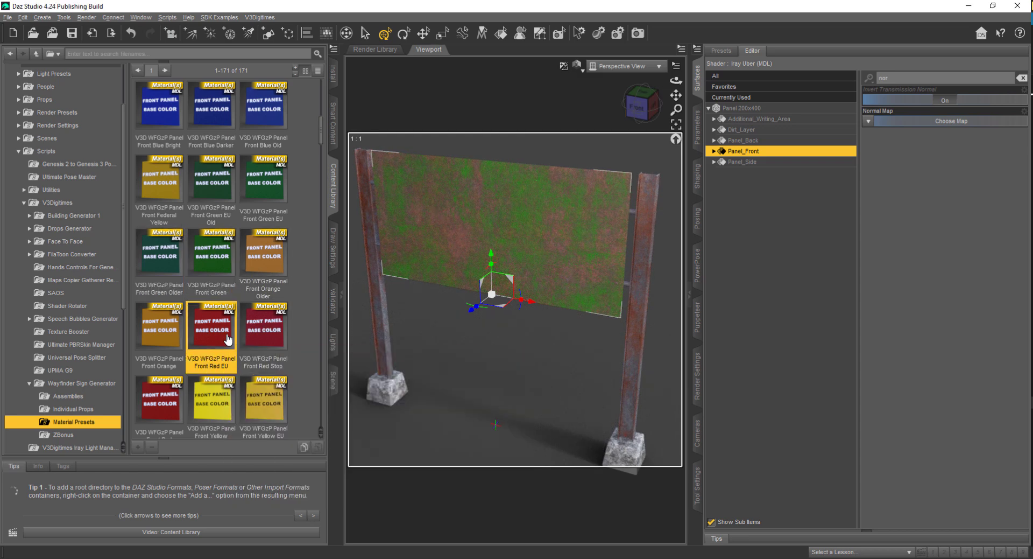
click(260, 335)
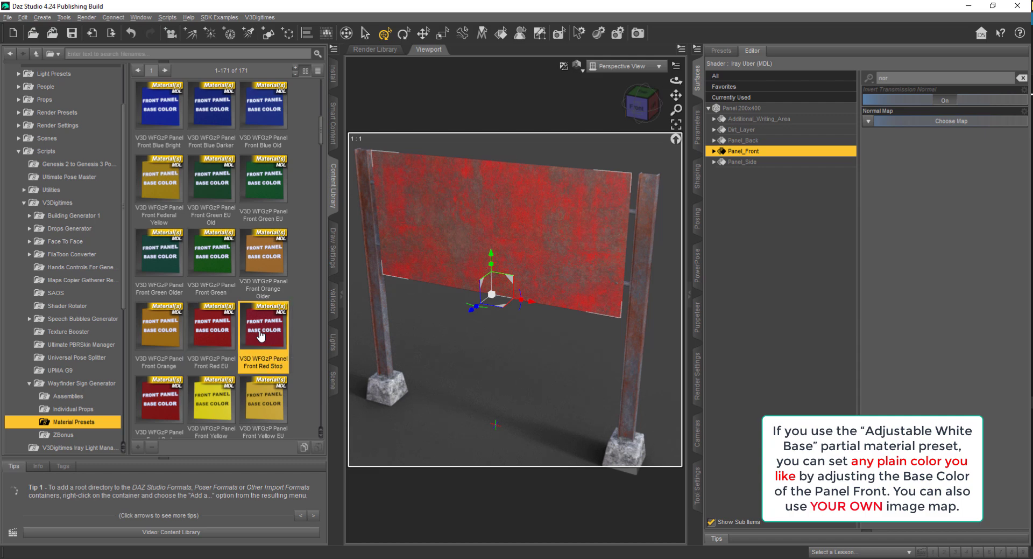
scroll(214, 413, down, 3)
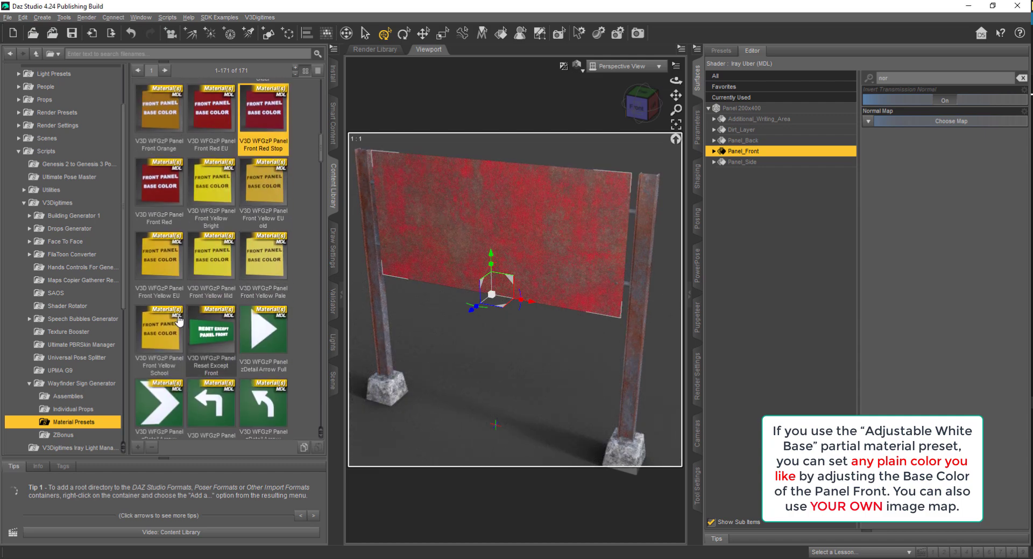
double_click(153, 331)
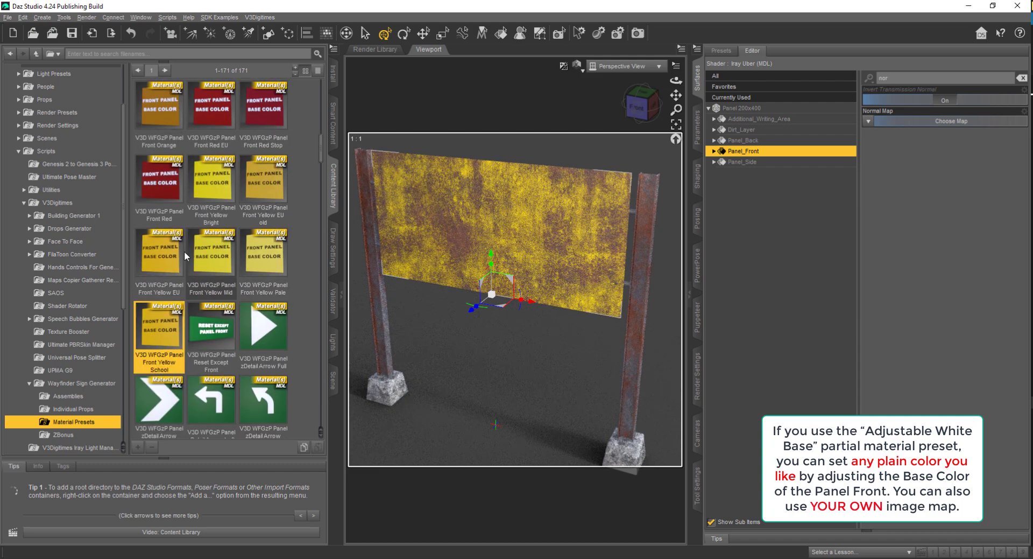
Apply the Front Blue Darker base color preset to the Panel_Front surface
scroll(182, 275, up, 2)
scroll(182, 276, up, 4)
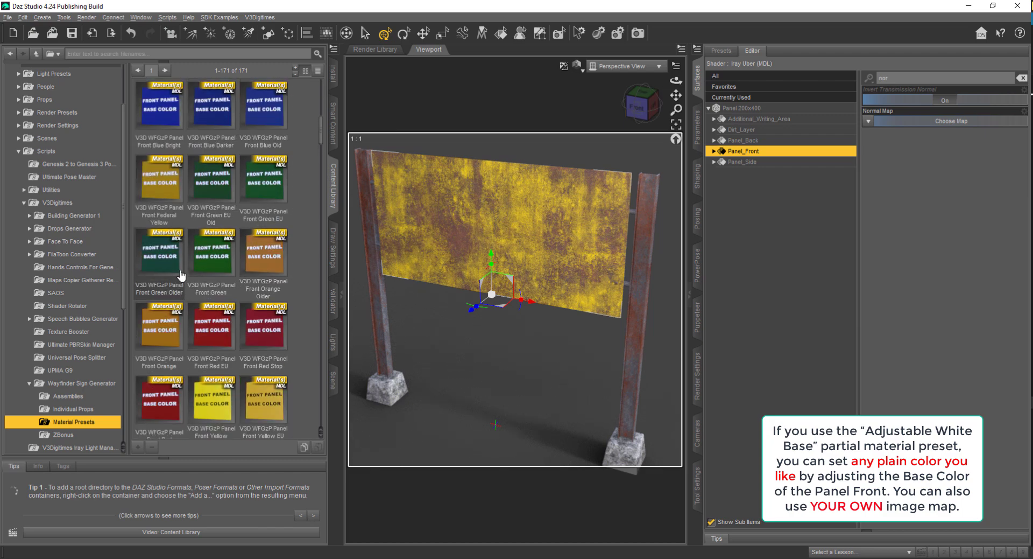
click(211, 325)
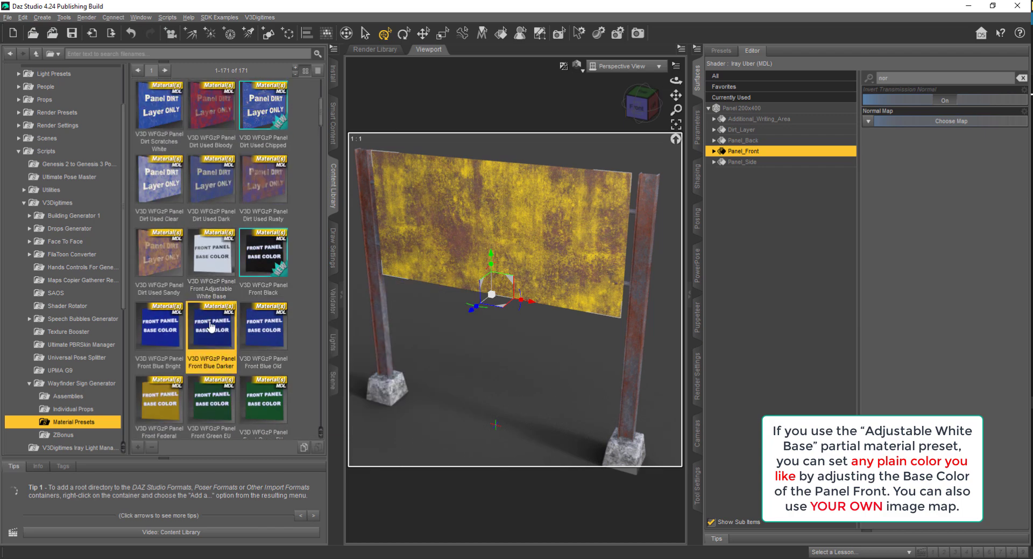
double_click(210, 326)
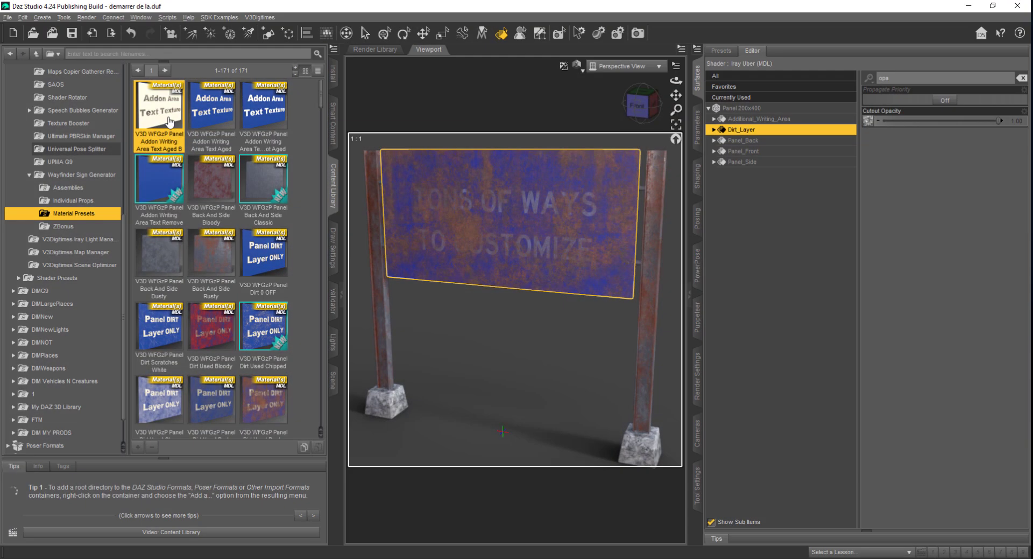
Examine the Back And Side and Panel Dirt material presets, including Dirt Used Dark, Dirt Used Rusty and Dirt Used Sandy
mouse_move(214, 125)
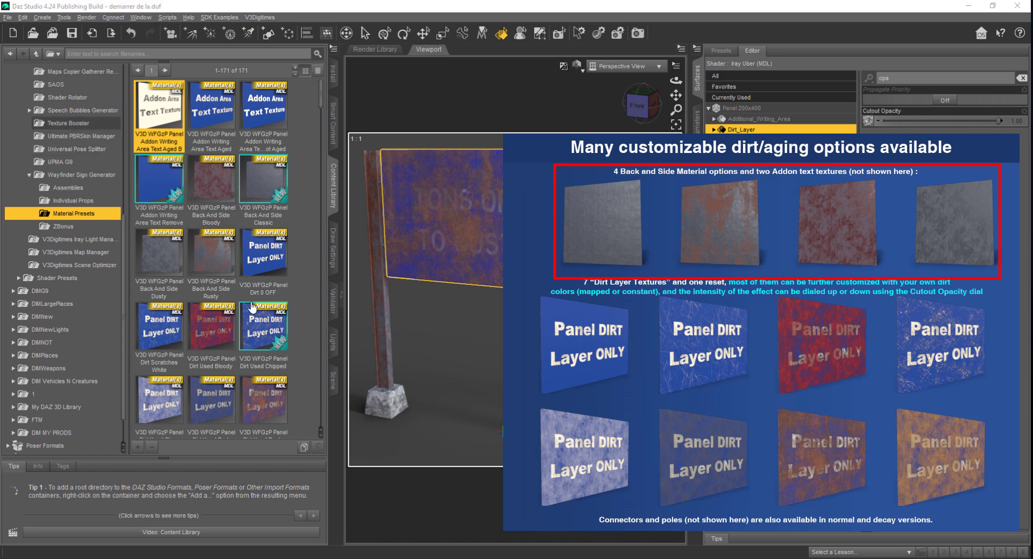
click(251, 306)
scroll(226, 242, down, 3)
click(214, 181)
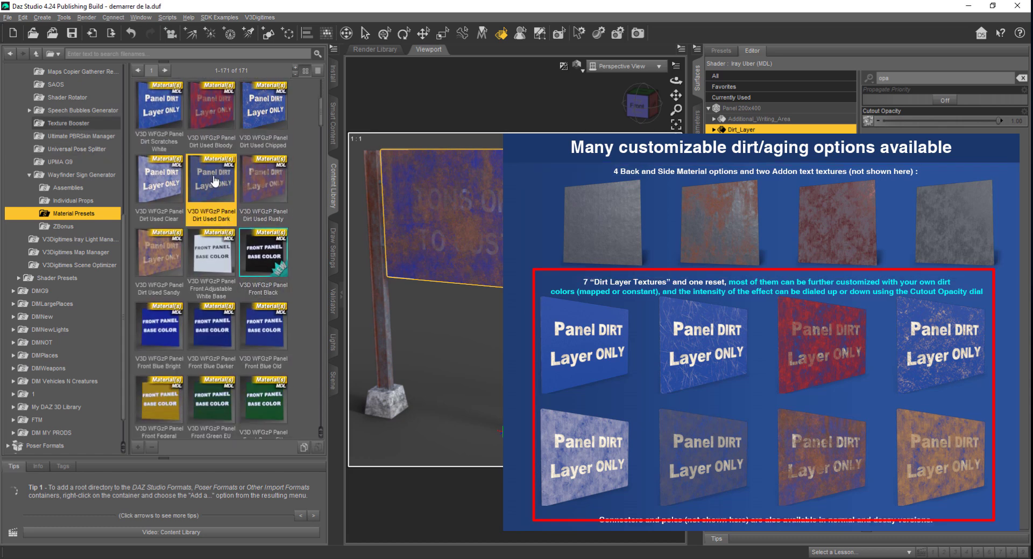
click(250, 181)
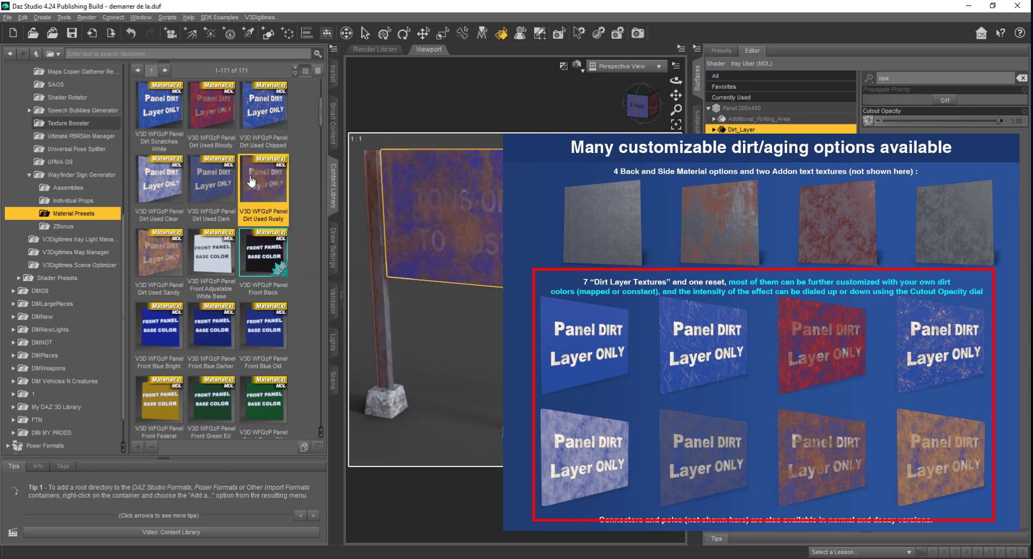
click(175, 243)
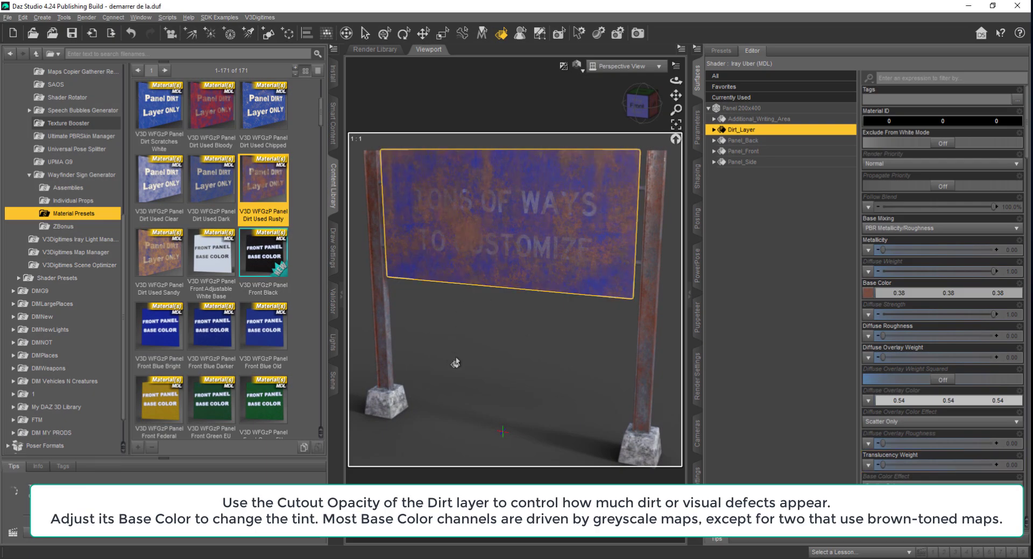
Filter the Dirt_Layer properties by "opa", vary the Cutout Opacity and return it to 1.00, and clear the filter
click(912, 75)
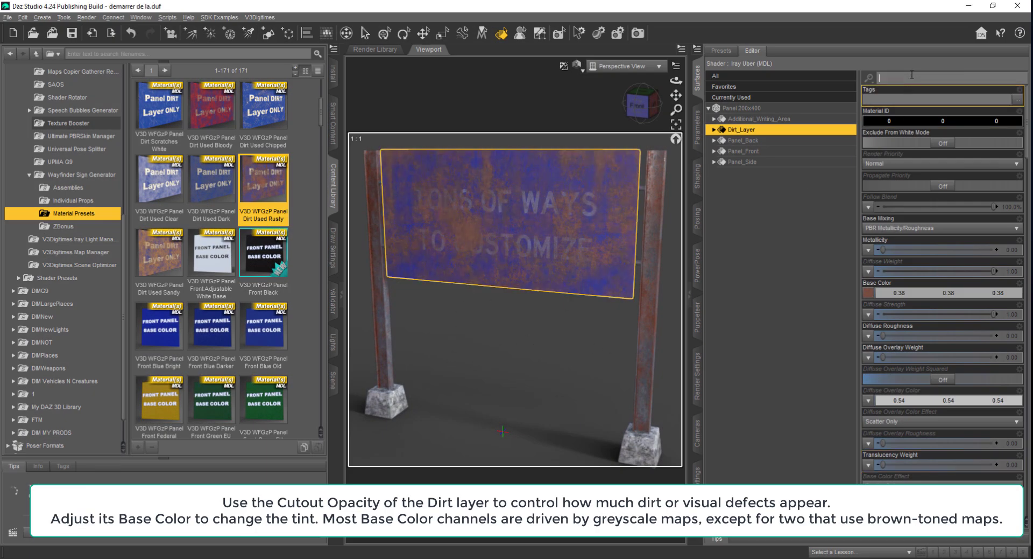
text(opa)
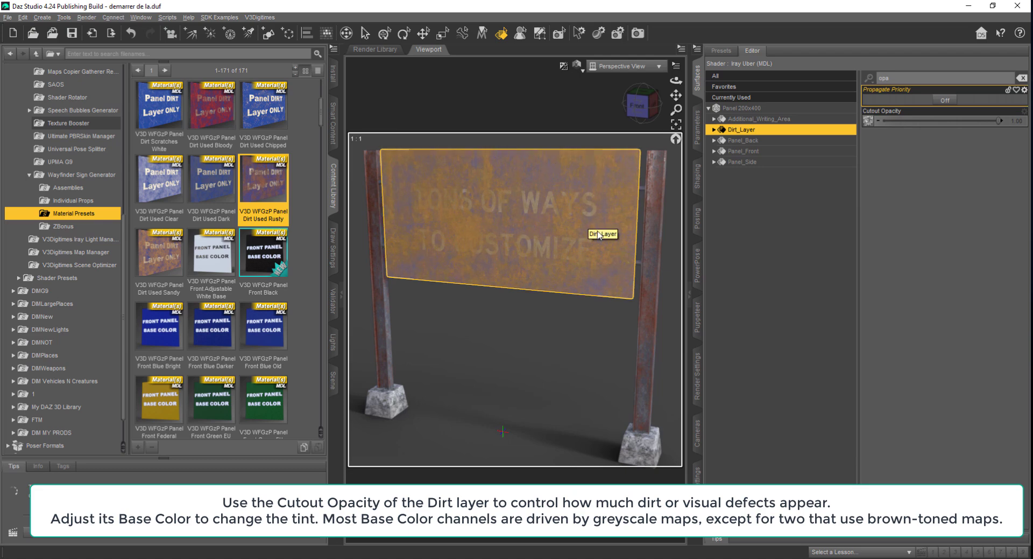
mouse_move(1000, 120)
mouse_down()
mouse_move(911, 122)
mouse_move(999, 121)
mouse_up()
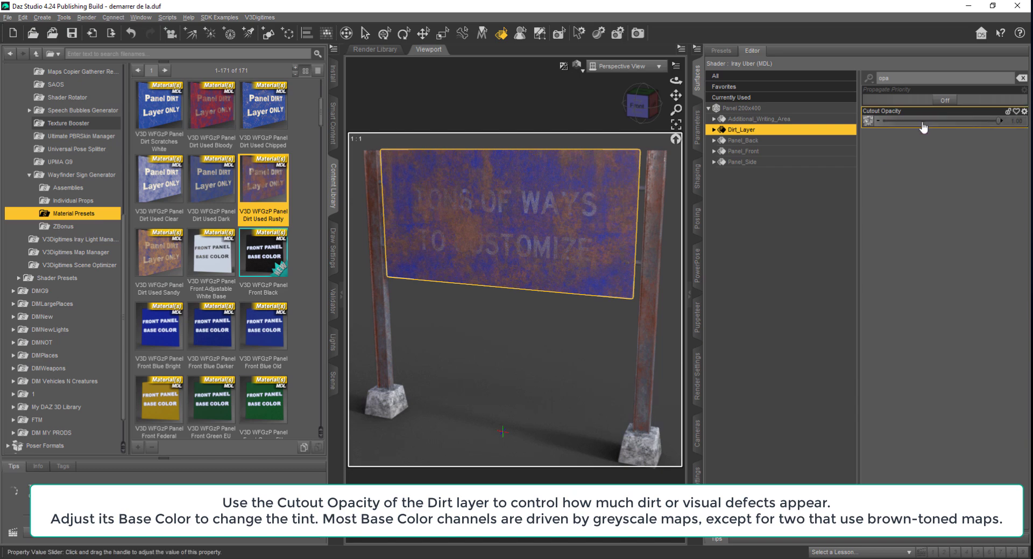
drag(925, 121, 1002, 121)
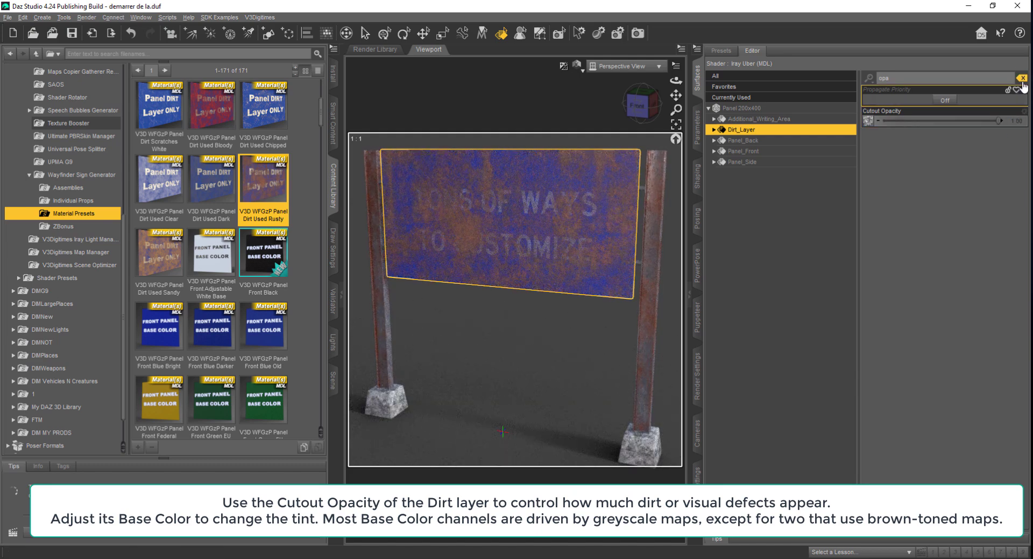
click(1022, 78)
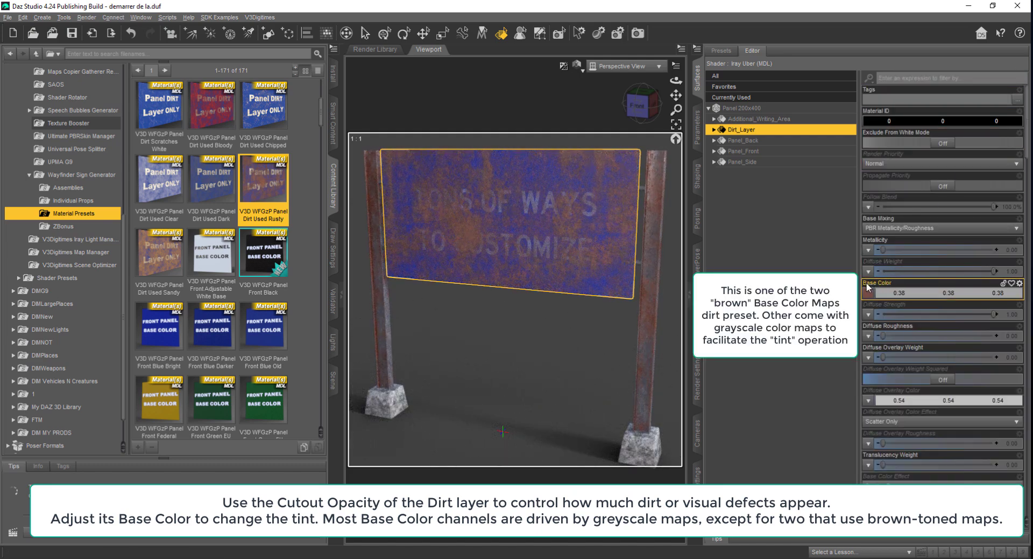
Tint the Dirt_Layer's Base Color bright green, about 0.0037, 0.59, 0.010
mouse_move(867, 295)
click(868, 292)
click(586, 217)
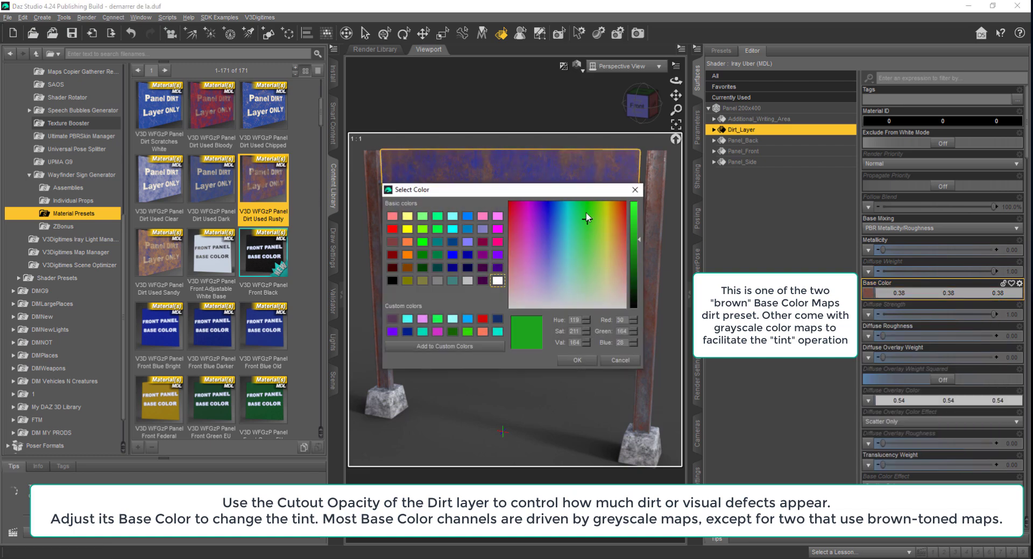
drag(641, 231, 640, 222)
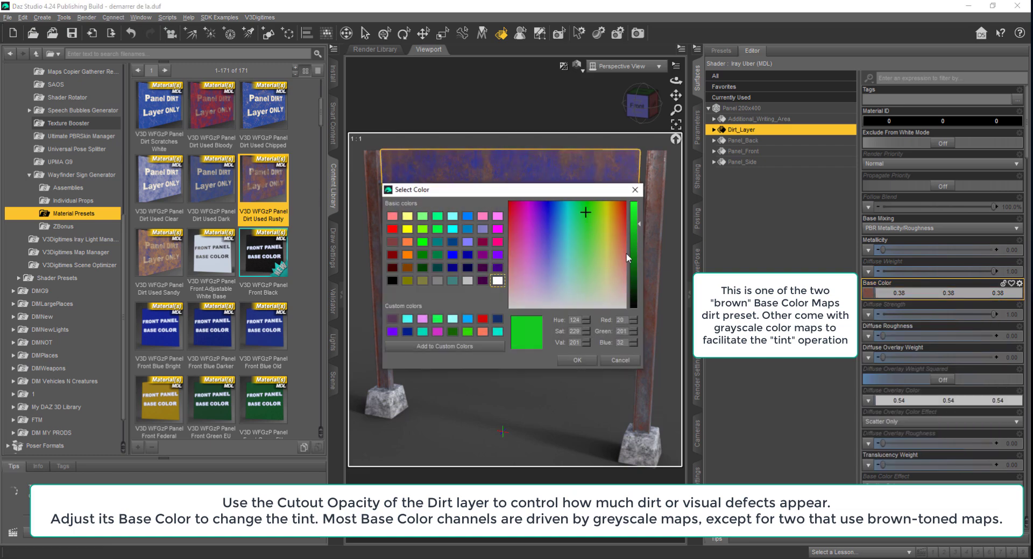
click(577, 359)
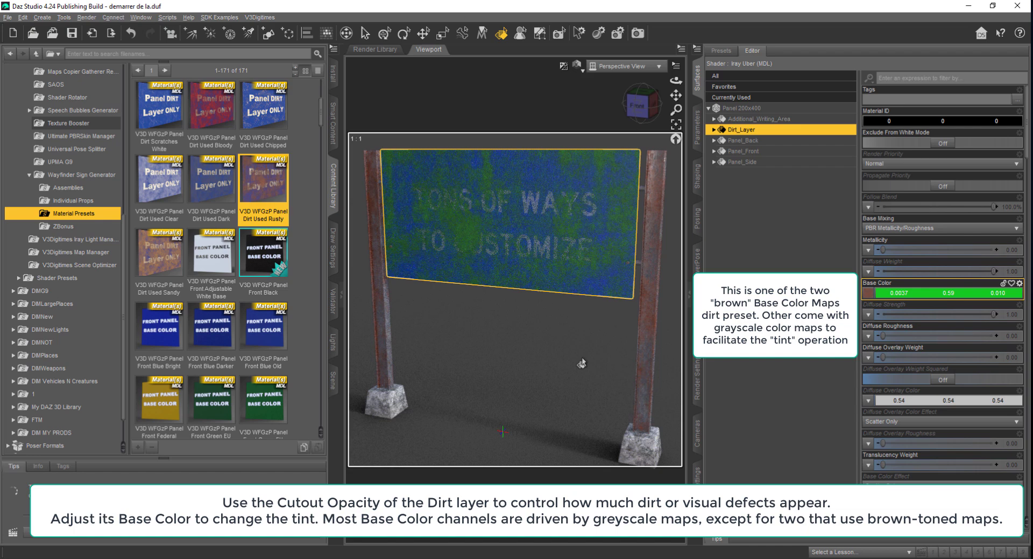
Try darker green tints on the Dirt_Layer's Base Color, about 0.0008, 0.14, 0.0017 and about 0.0017, 0.31, 0.0029
click(883, 293)
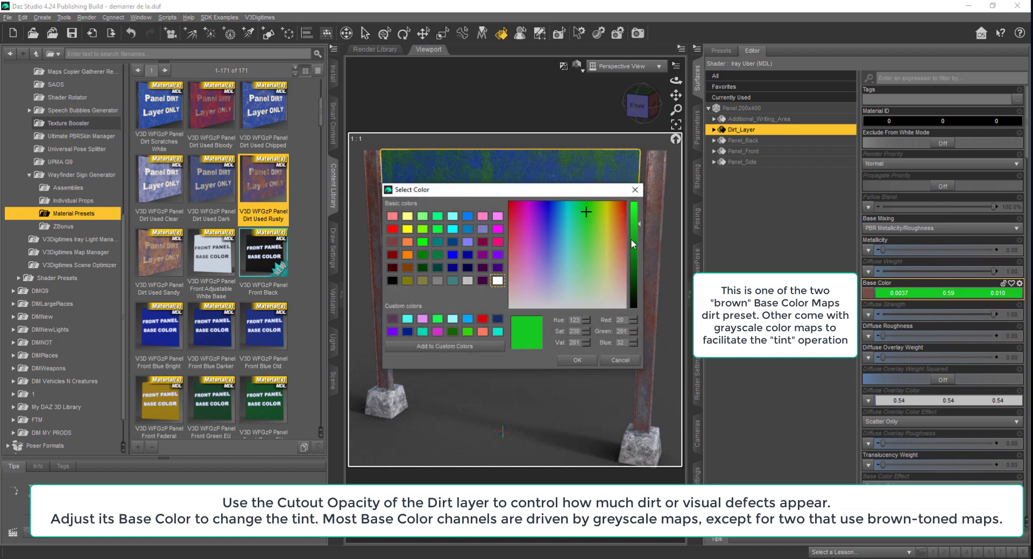
drag(634, 244, 627, 271)
click(577, 359)
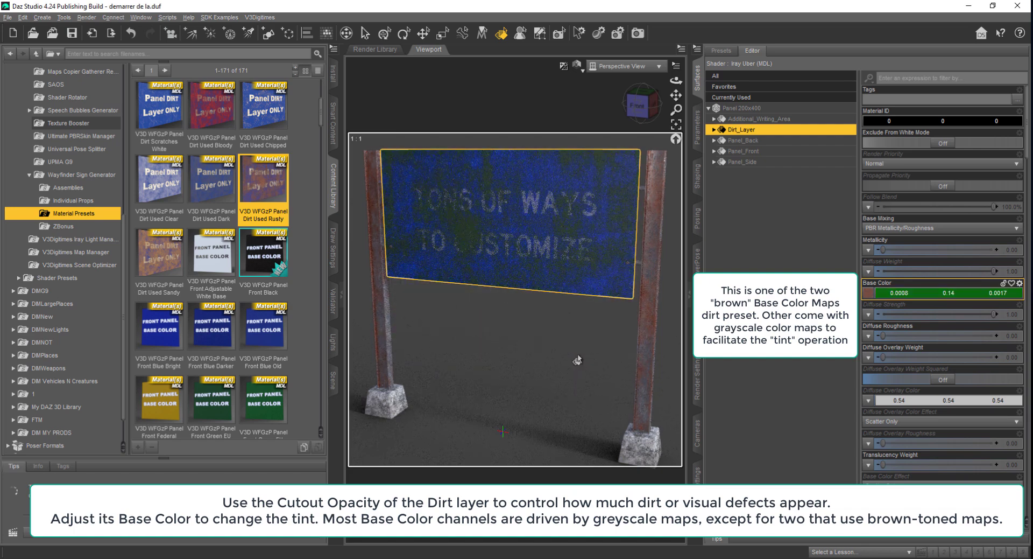
click(883, 293)
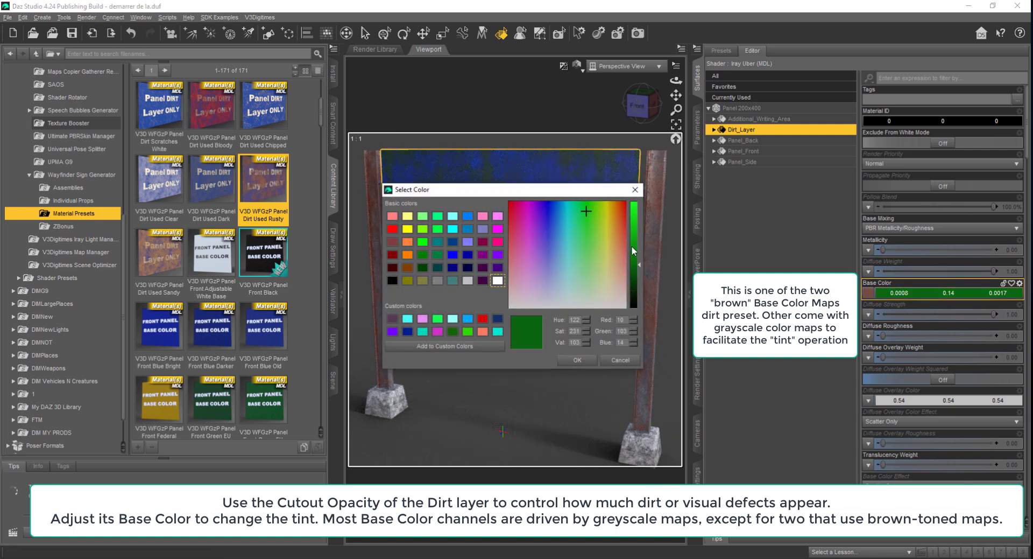
drag(633, 250, 633, 244)
click(576, 359)
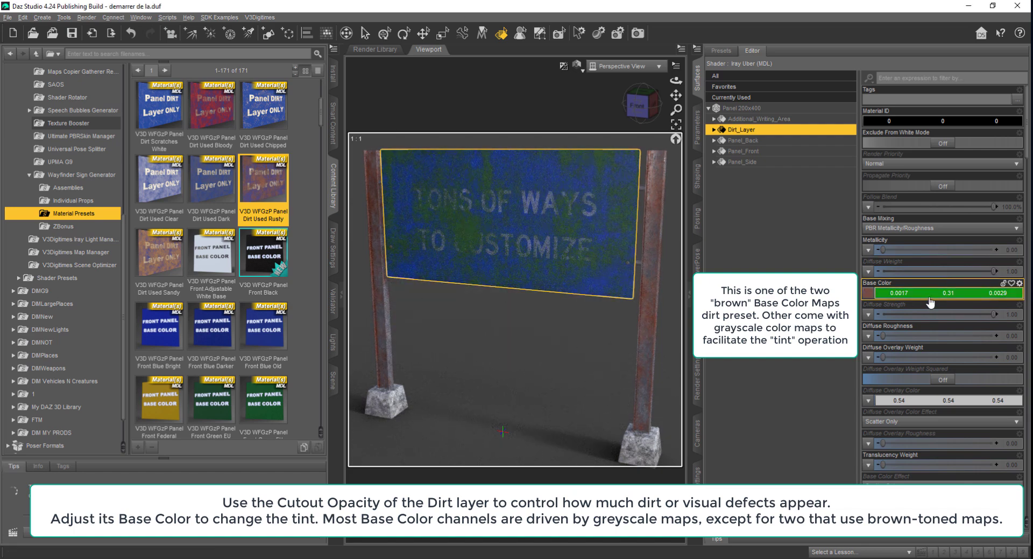
click(913, 295)
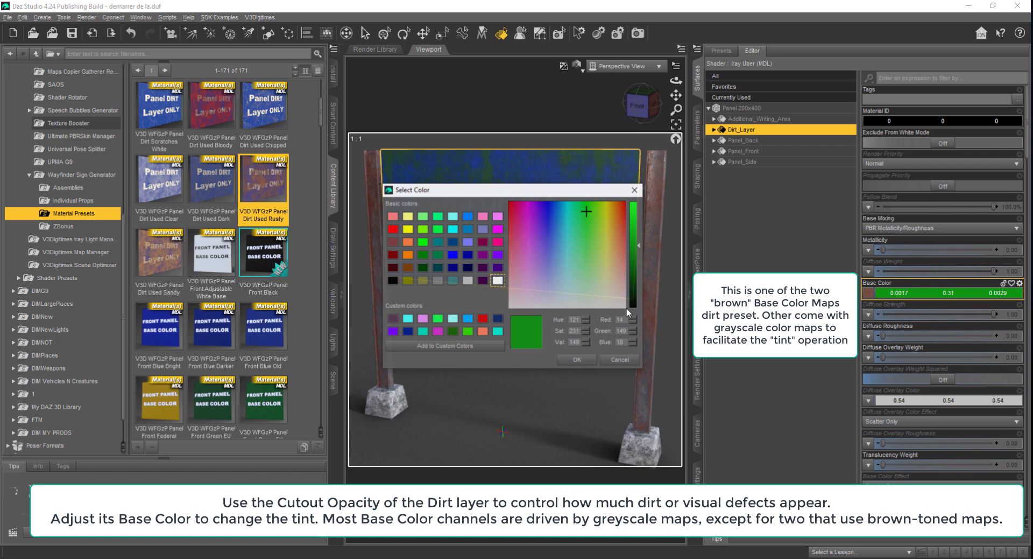
click(620, 360)
Apply the Dirt Used Sandy preset and set the Dirt_Layer's Base Color to a greyish beige of about 0.21, 0.18, 0.12
double_click(160, 259)
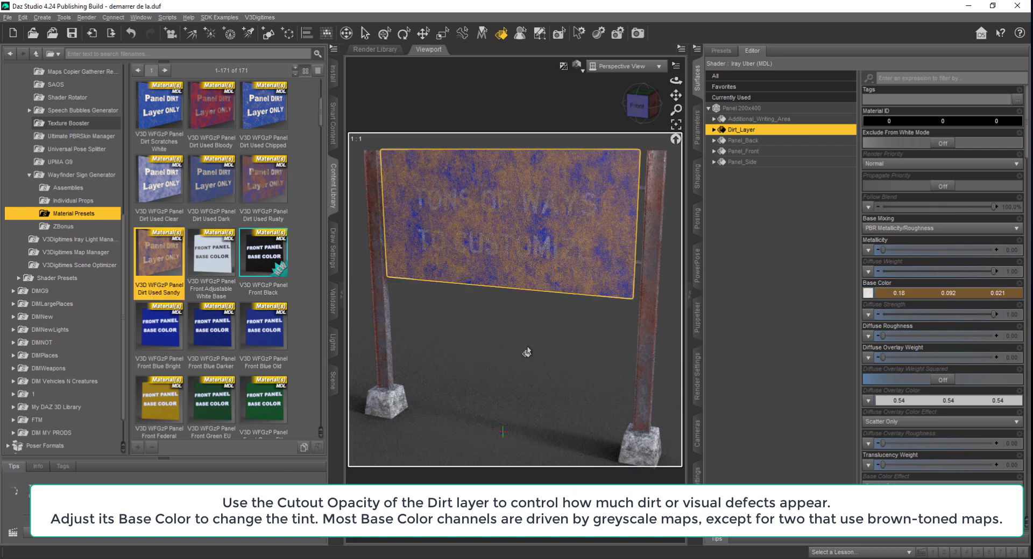
click(915, 295)
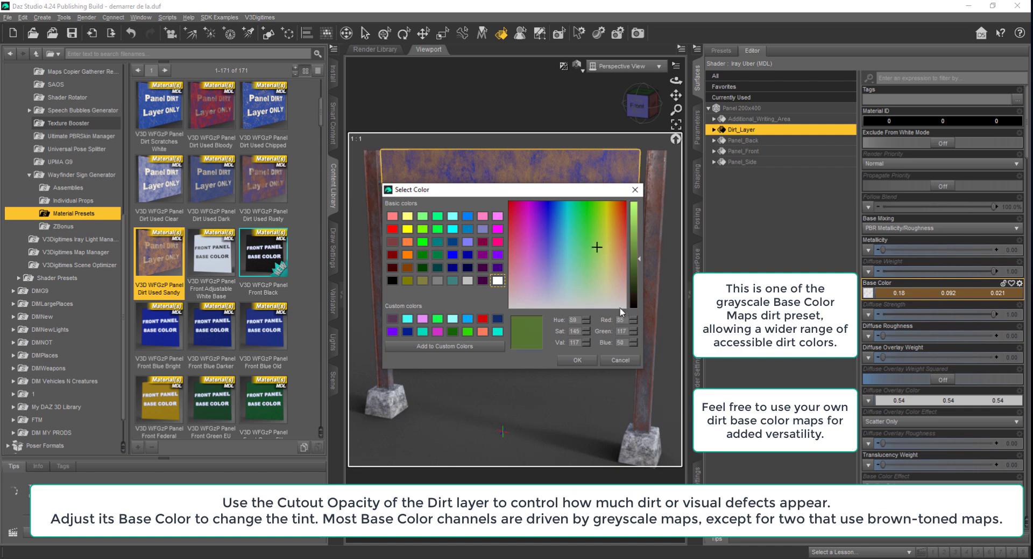
click(621, 306)
click(635, 234)
drag(619, 287, 612, 285)
click(635, 255)
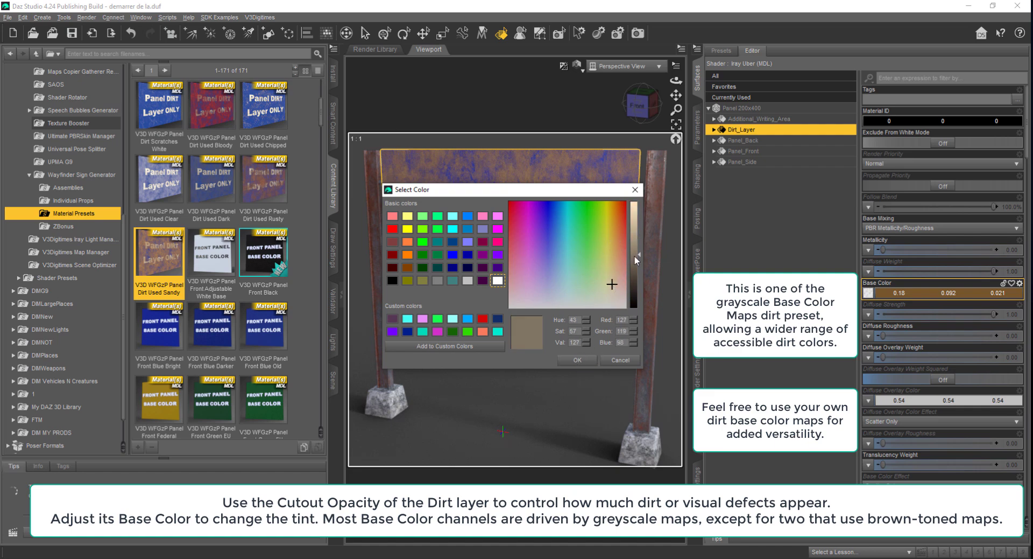
click(578, 360)
Filter the Dirt_Layer properties by "opa" and lower the Cutout Opacity
click(900, 79)
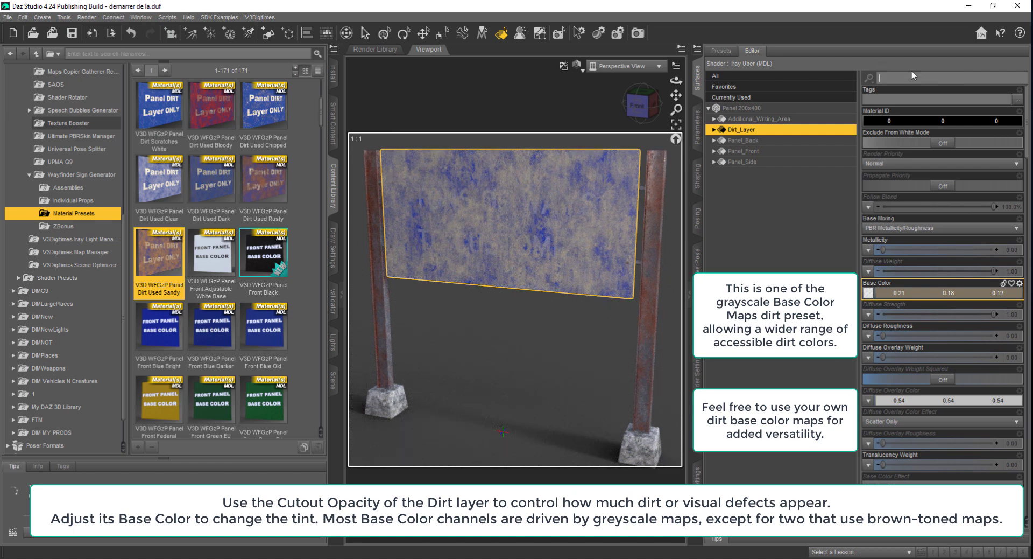
text(opa)
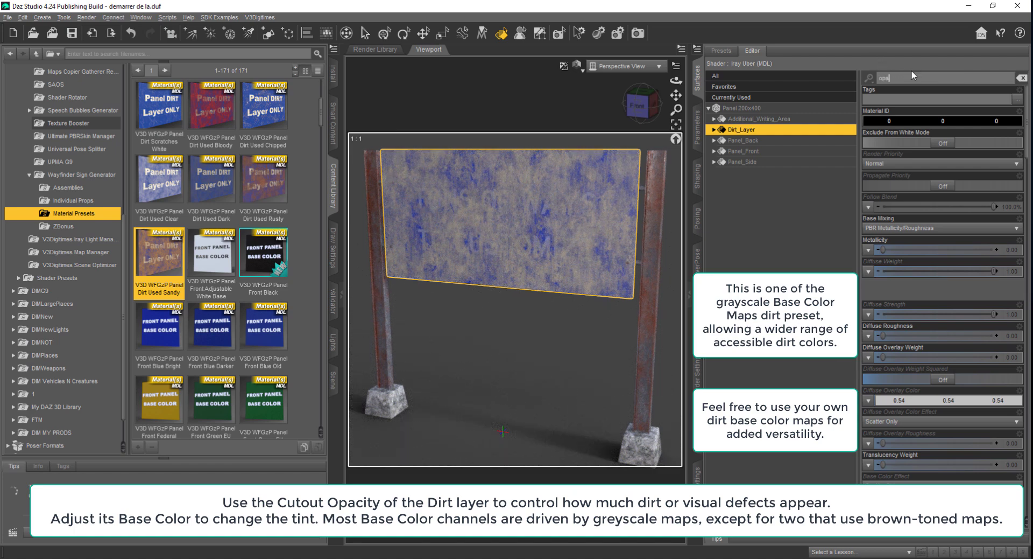
drag(947, 119, 908, 119)
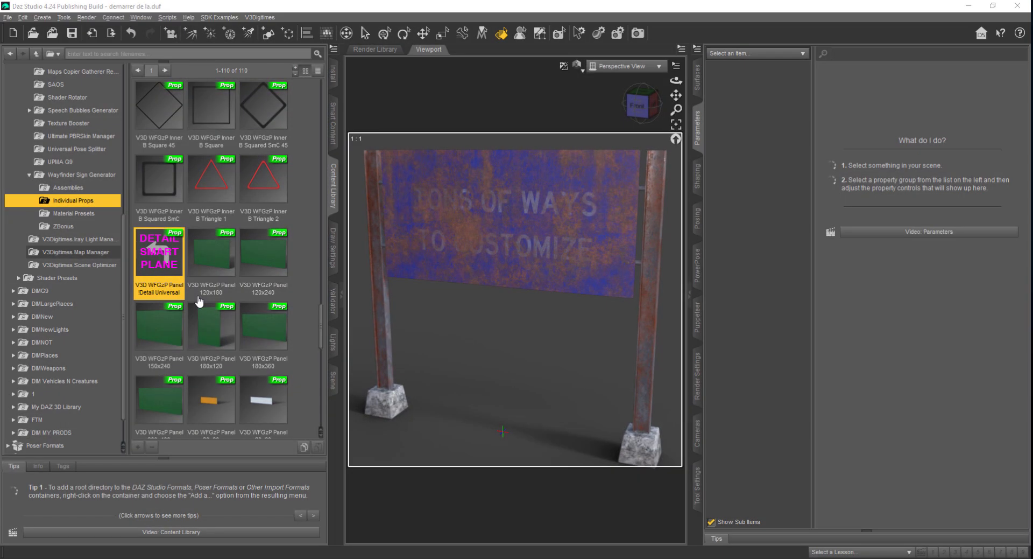
Load the V3D WFGzP Panel !Detail Universal prop onto Panel 200x400 and select the resulting Details Smart Plane
drag(241, 290, 468, 237)
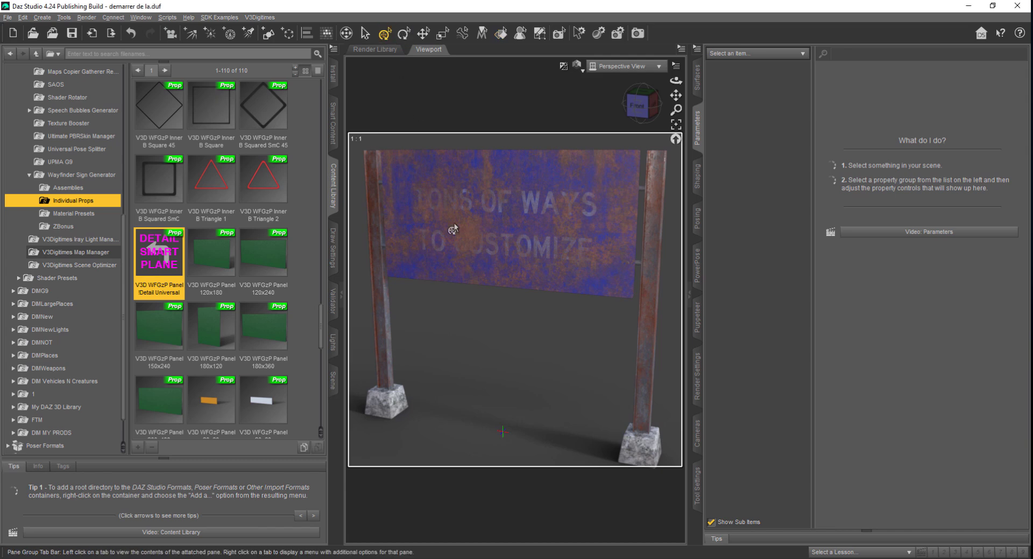
mouse_move(153, 264)
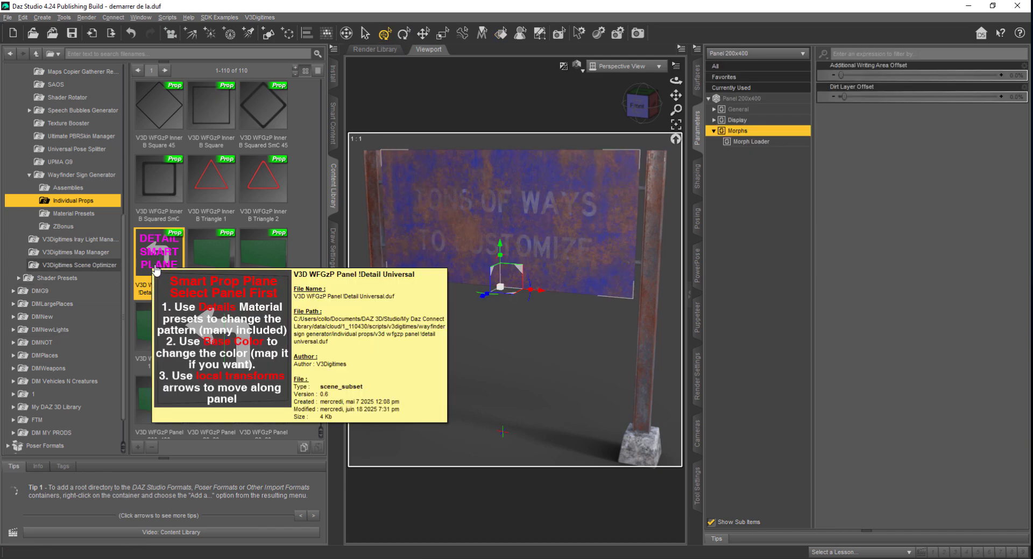
drag(151, 257, 500, 233)
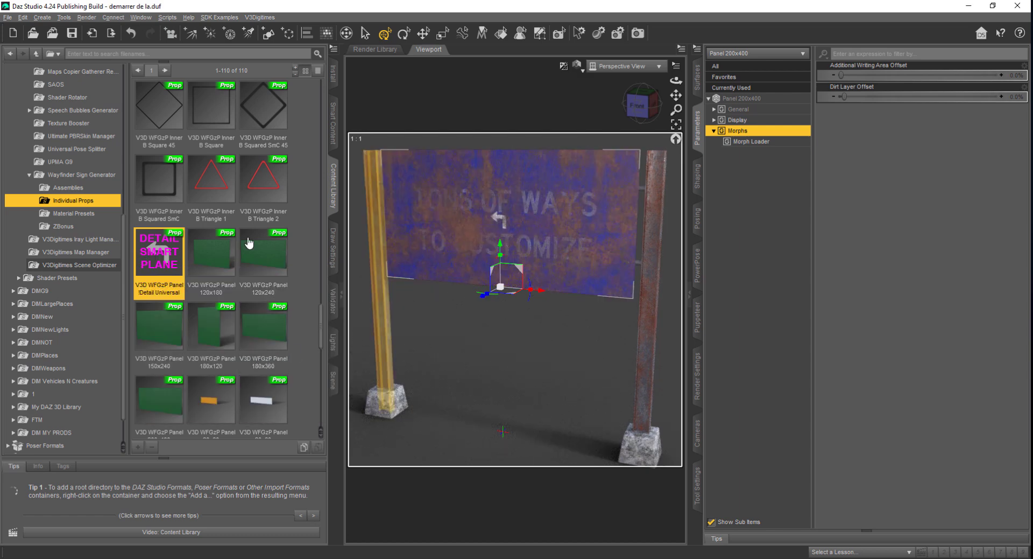
click(333, 380)
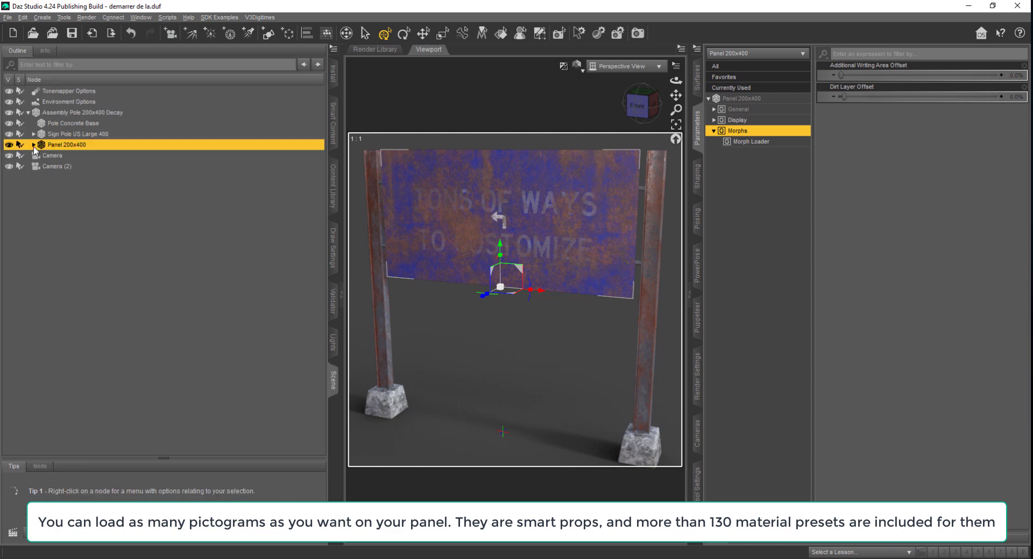
click(34, 145)
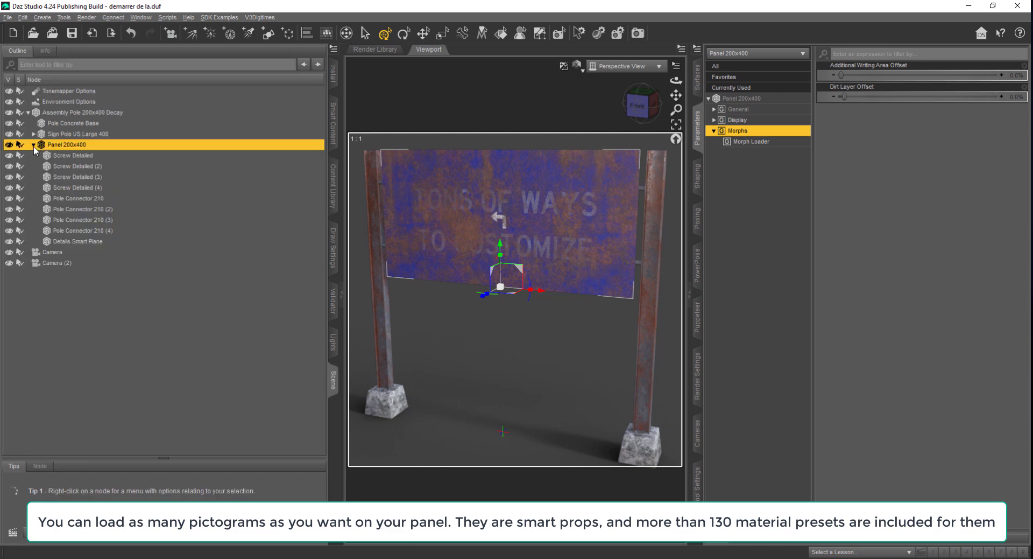
click(72, 241)
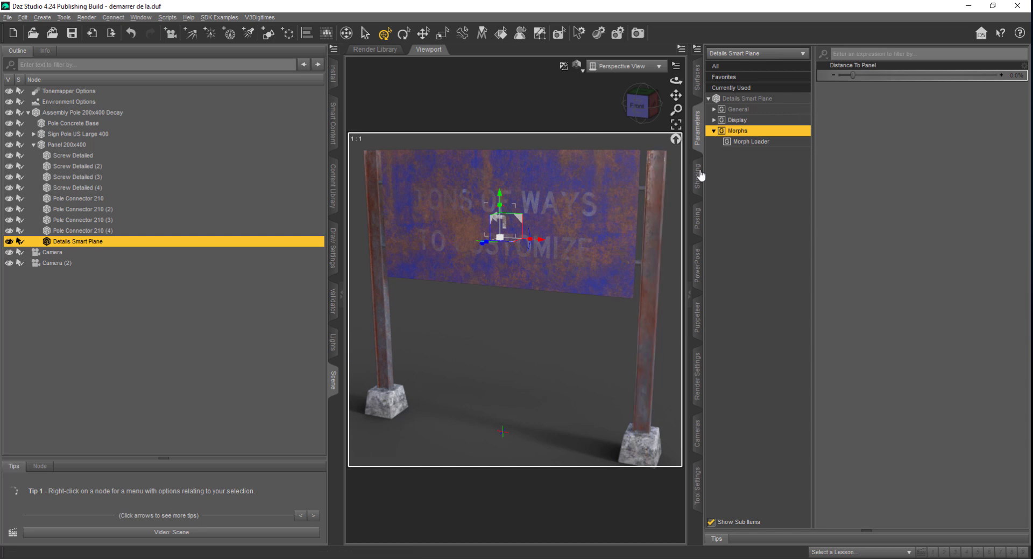
Filter the Details Smart Plane's surface properties by "opa" and lower its Cutout Opacity to about 0.28
click(697, 91)
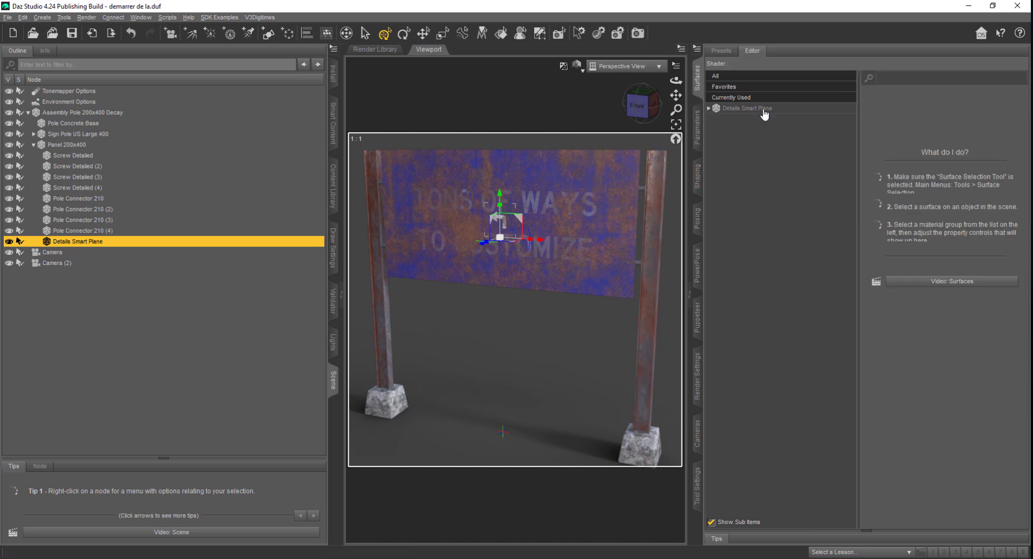
click(715, 108)
click(918, 79)
text(opa)
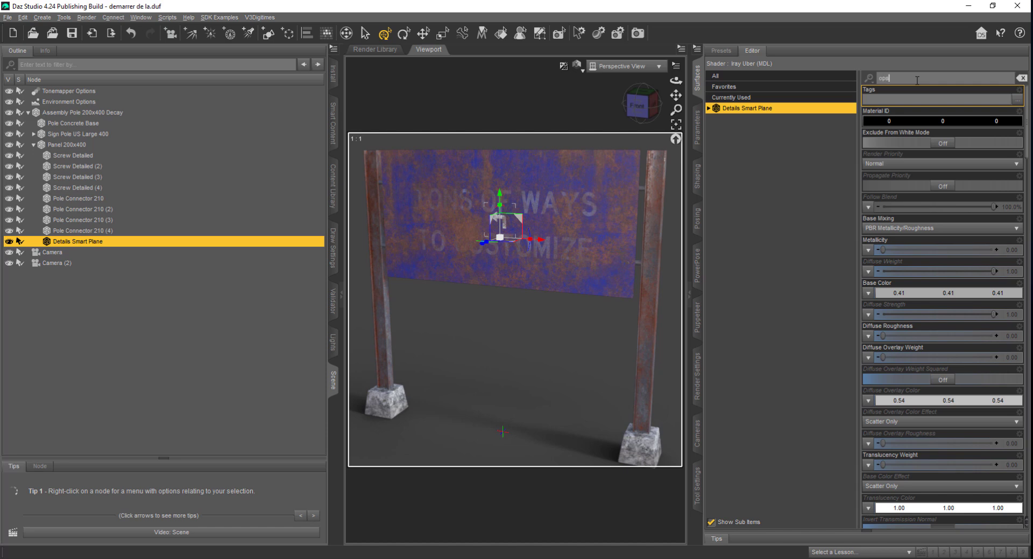
drag(947, 130, 915, 122)
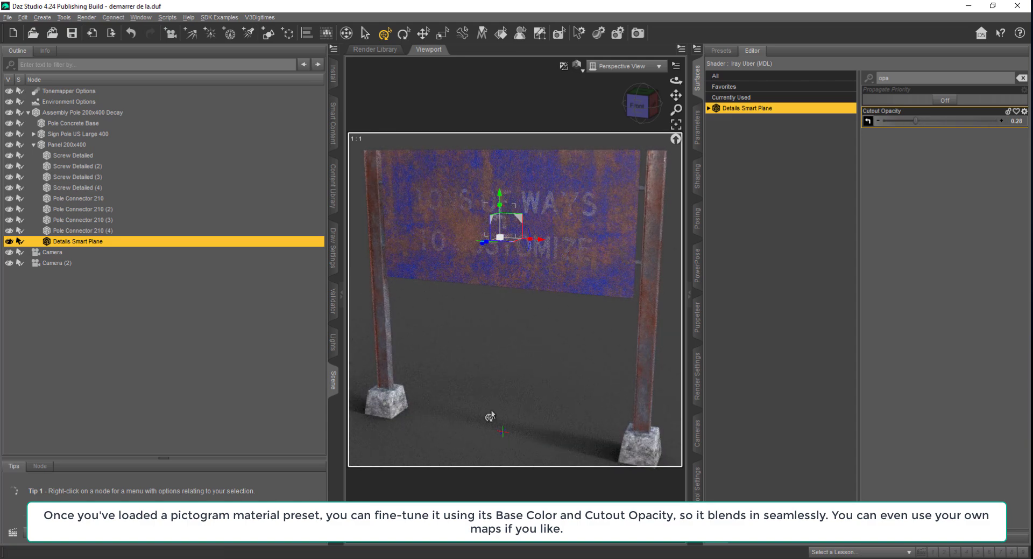
Apply the V3D WFGzP Panel Dirt 0 OFF material preset to Panel 200x400, then deselect the panel
click(333, 195)
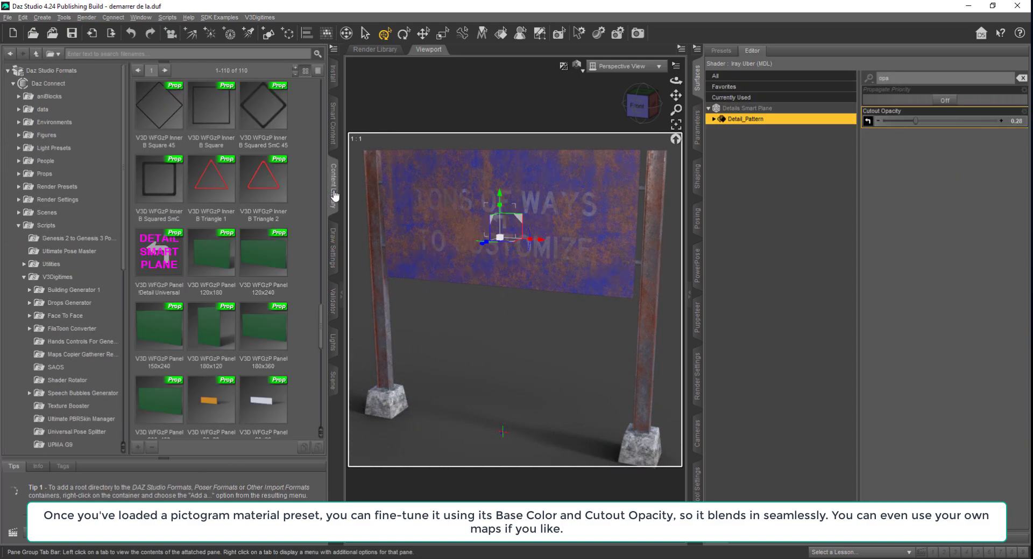
scroll(108, 317, down, 4)
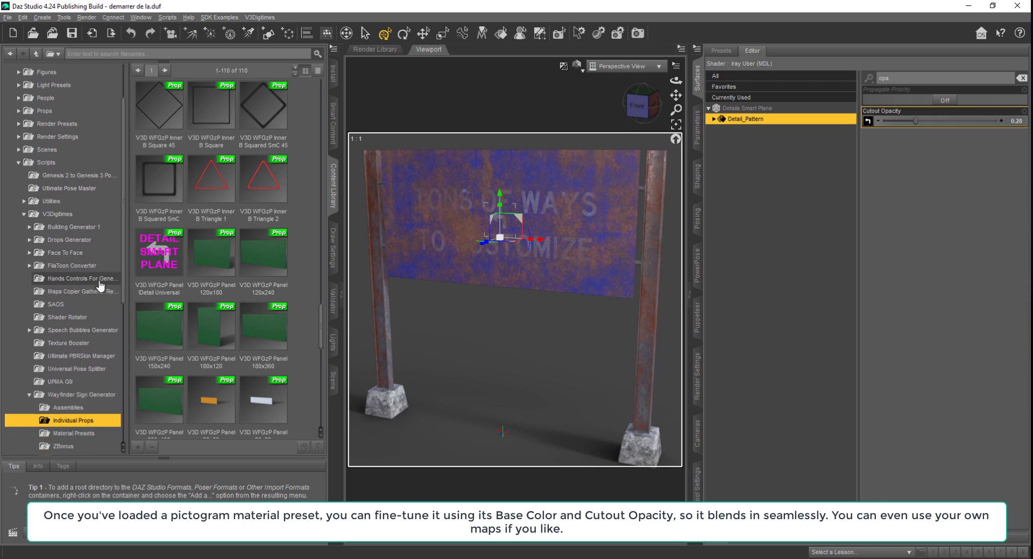
click(74, 347)
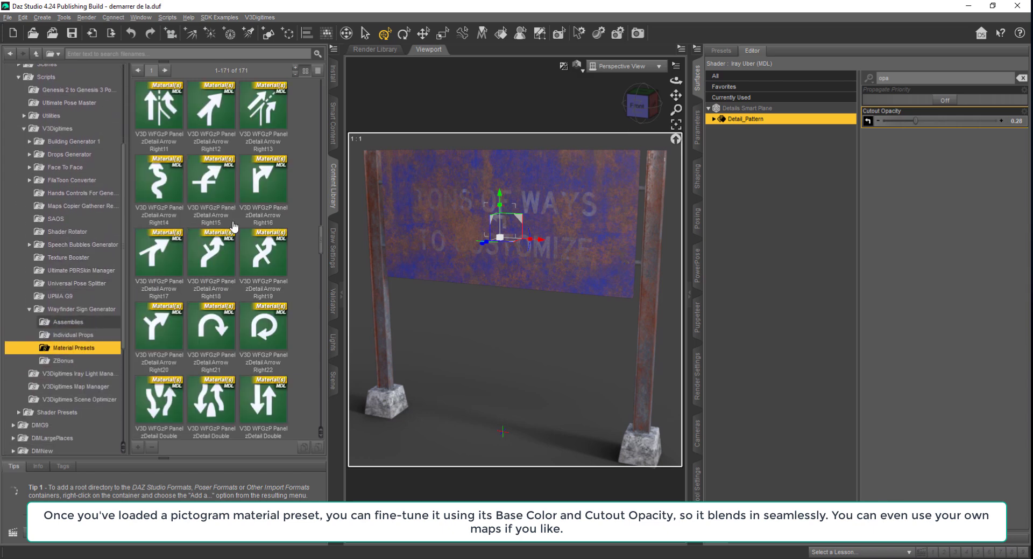
scroll(271, 214, down, 10)
scroll(272, 213, up, 5)
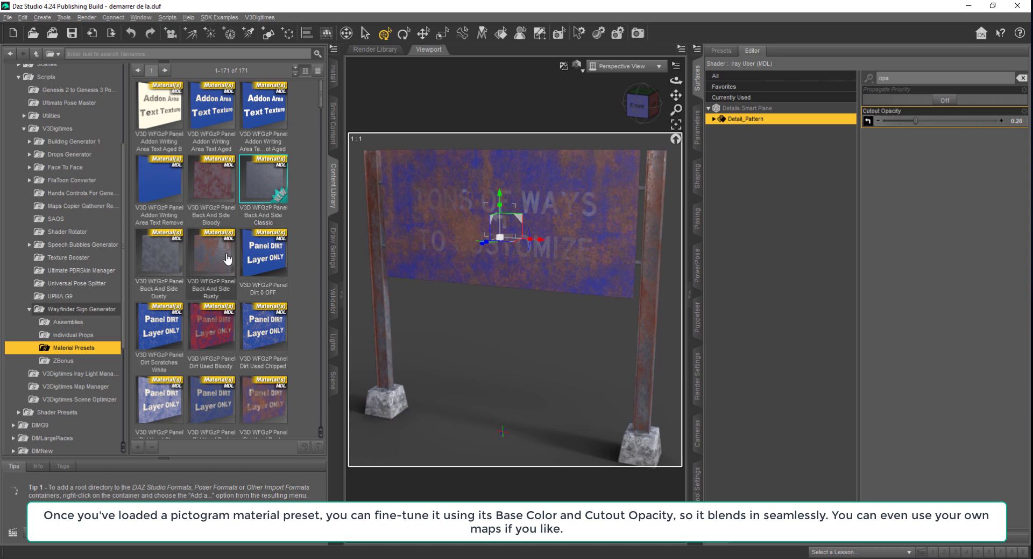
scroll(230, 257, down, 1)
scroll(231, 255, up, 1)
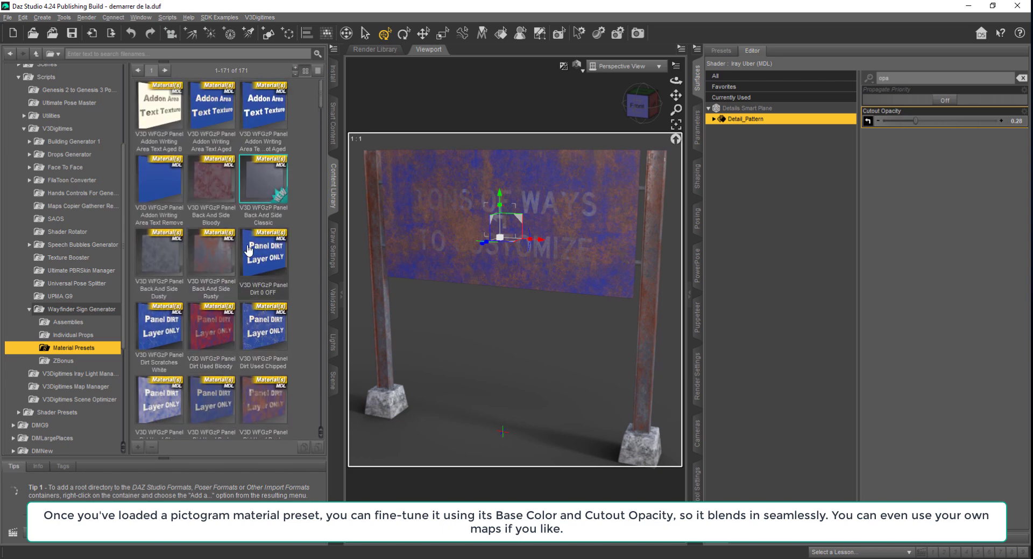
double_click(275, 257)
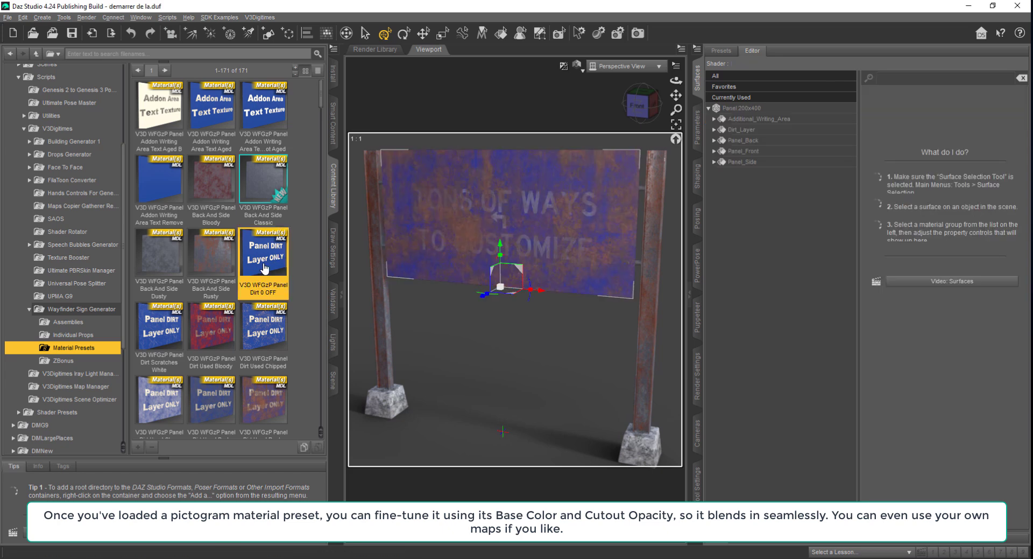
click(454, 353)
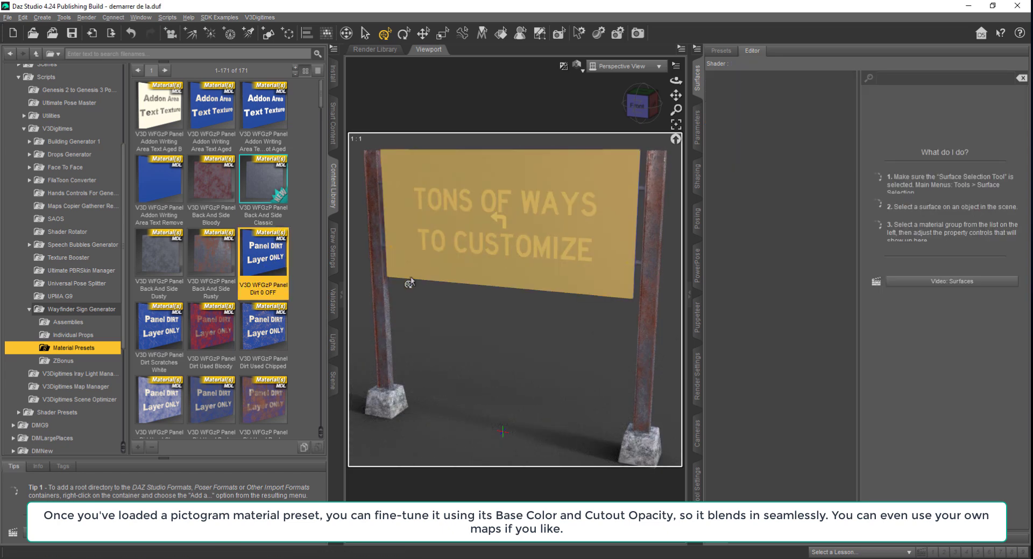
Move the Details Smart Plane to the upper-left corner of the 200x400 panel and tilt it
click(334, 382)
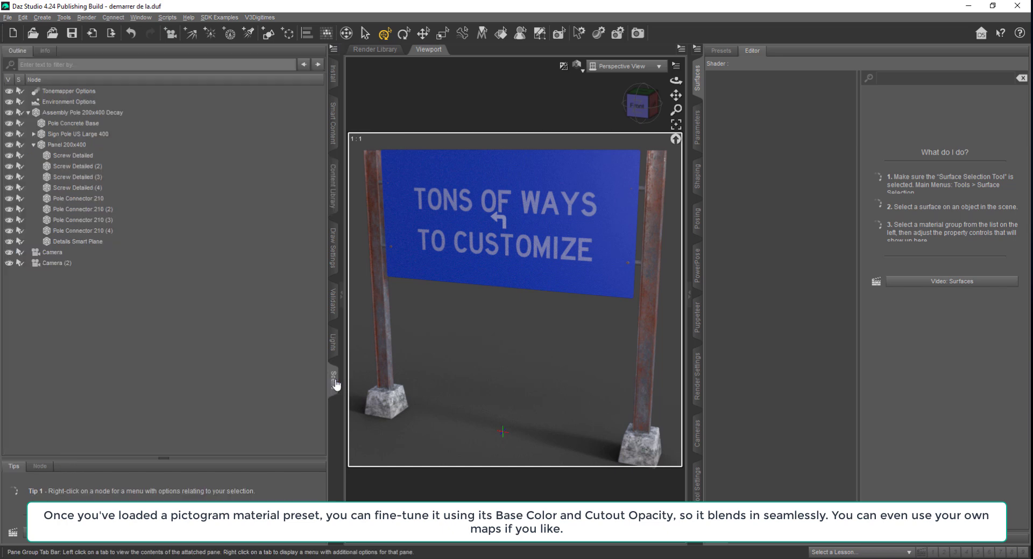
click(90, 243)
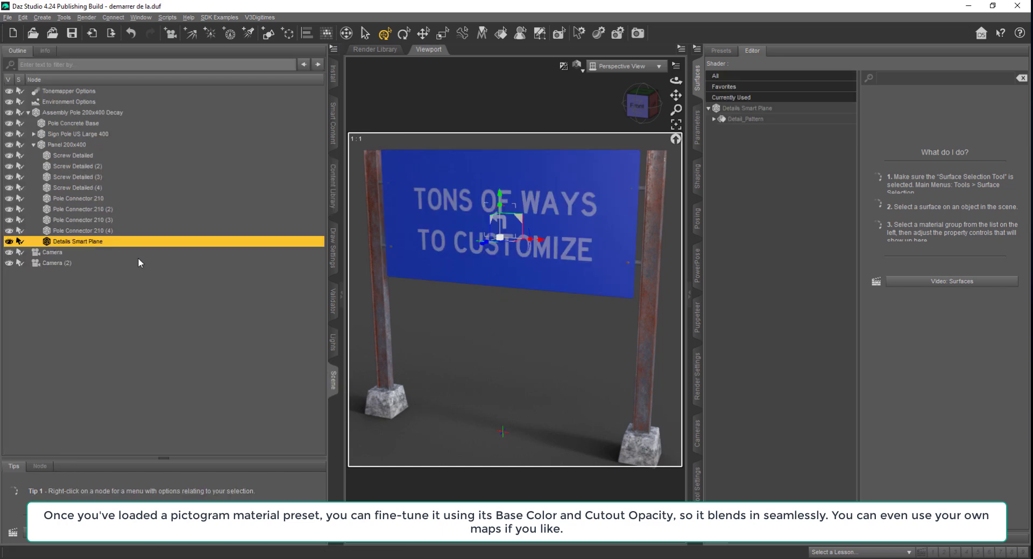
drag(503, 231, 427, 181)
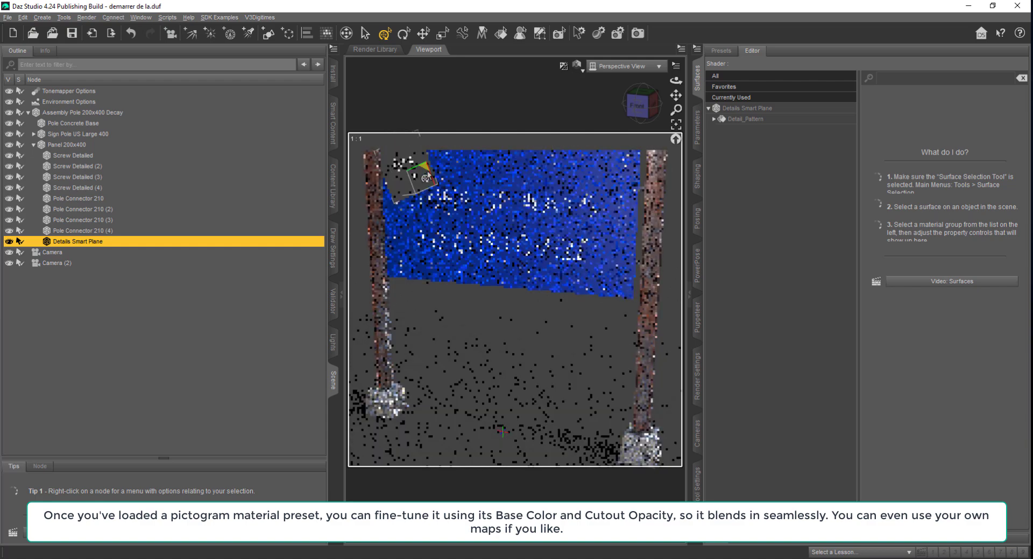
Try a red Base Color on the Detail_Pattern surface of the Details Smart Plane
click(750, 117)
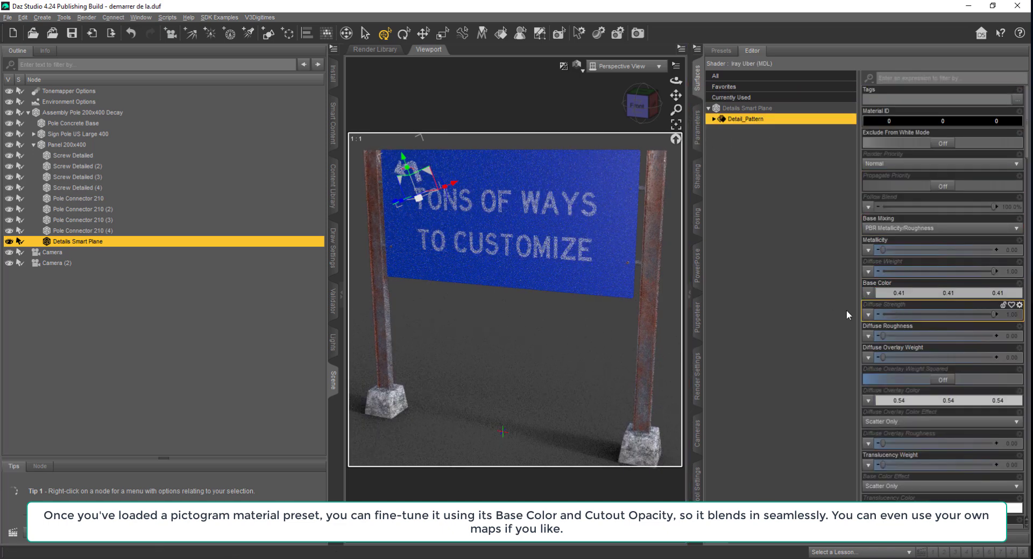
click(923, 295)
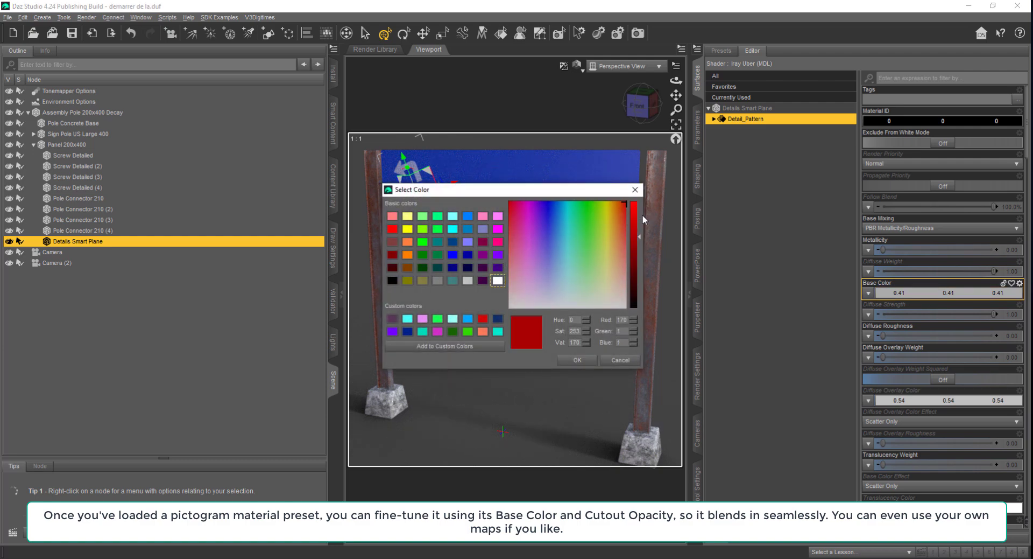
click(640, 228)
click(579, 360)
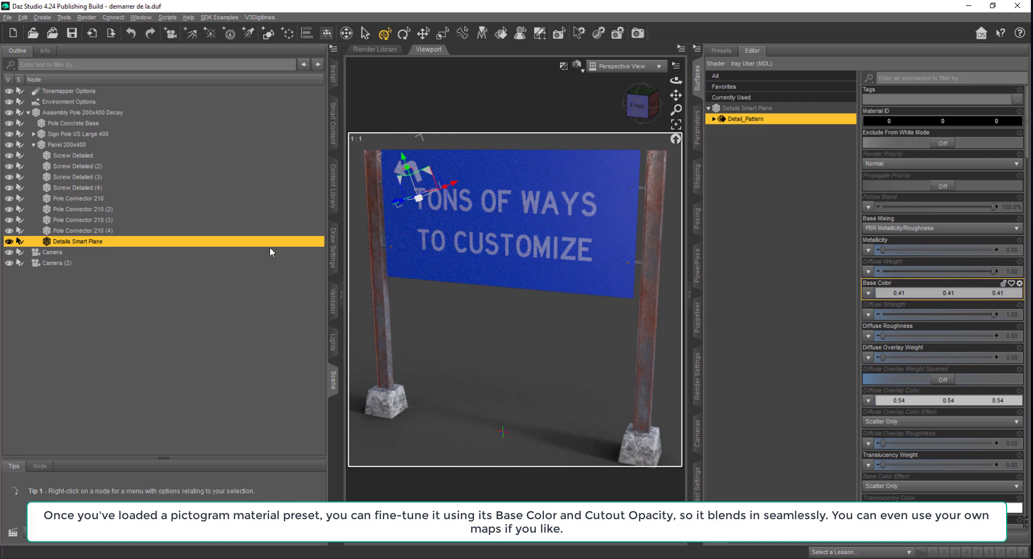
Try the zDetail Arrow Left08, Left17 and Right04 material presets on the Details Smart Plane
click(333, 186)
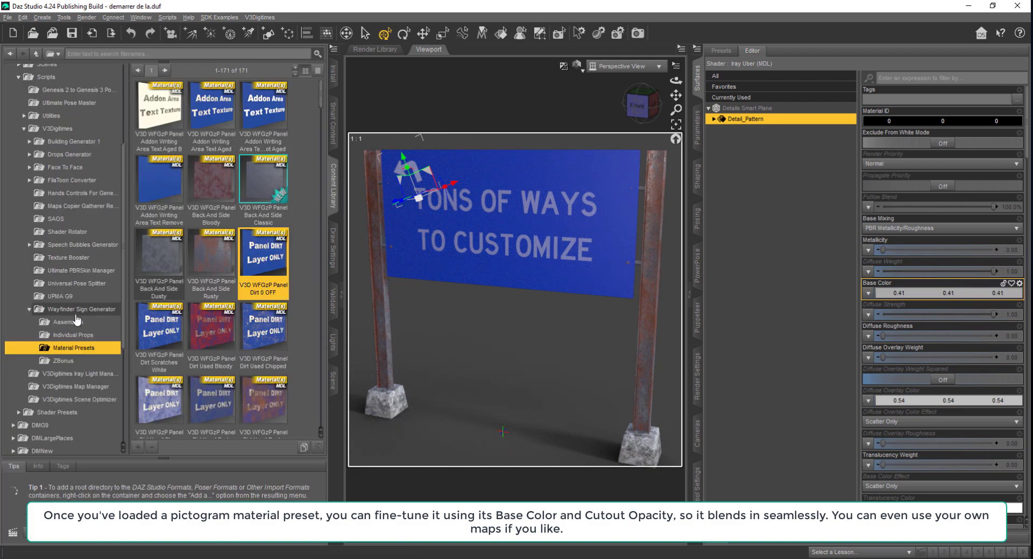
scroll(255, 312, down, 10)
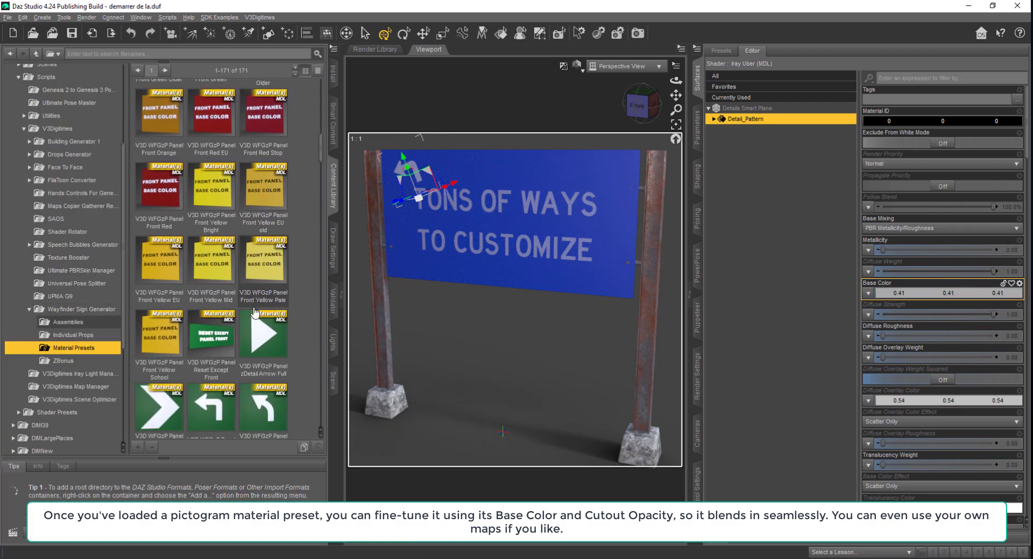
double_click(263, 333)
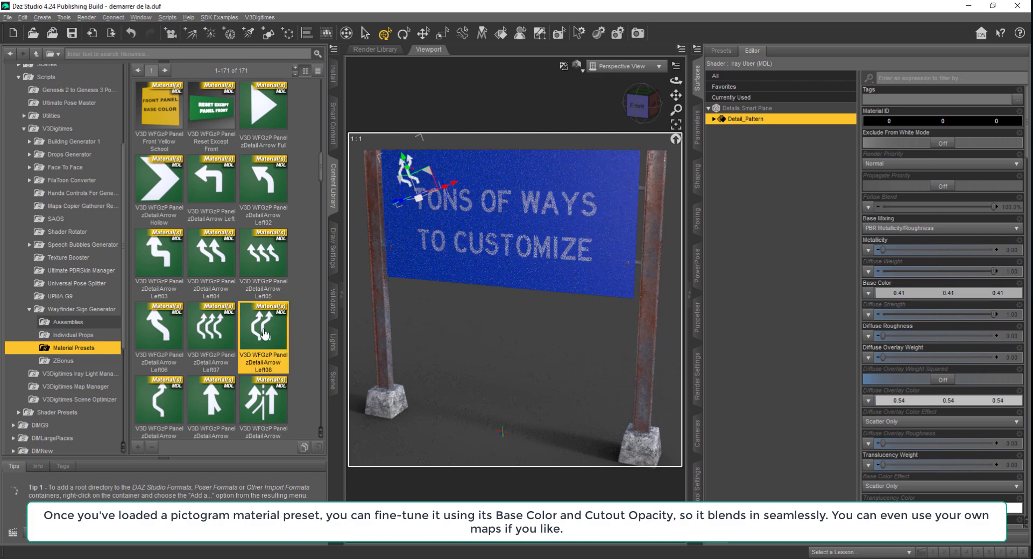
scroll(264, 333, down, 3)
scroll(263, 334, down, 1)
double_click(264, 333)
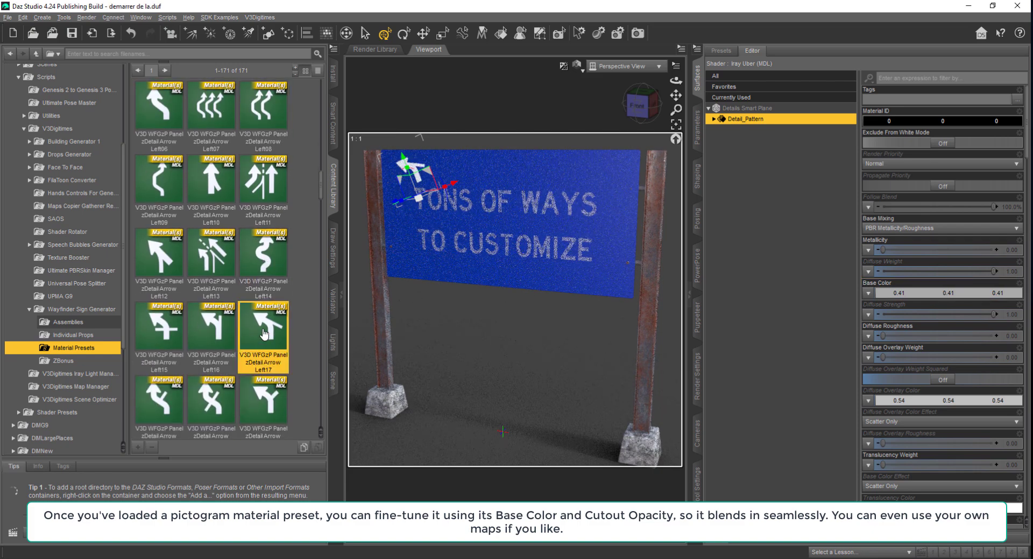
scroll(263, 333, down, 4)
double_click(263, 333)
scroll(263, 334, down, 3)
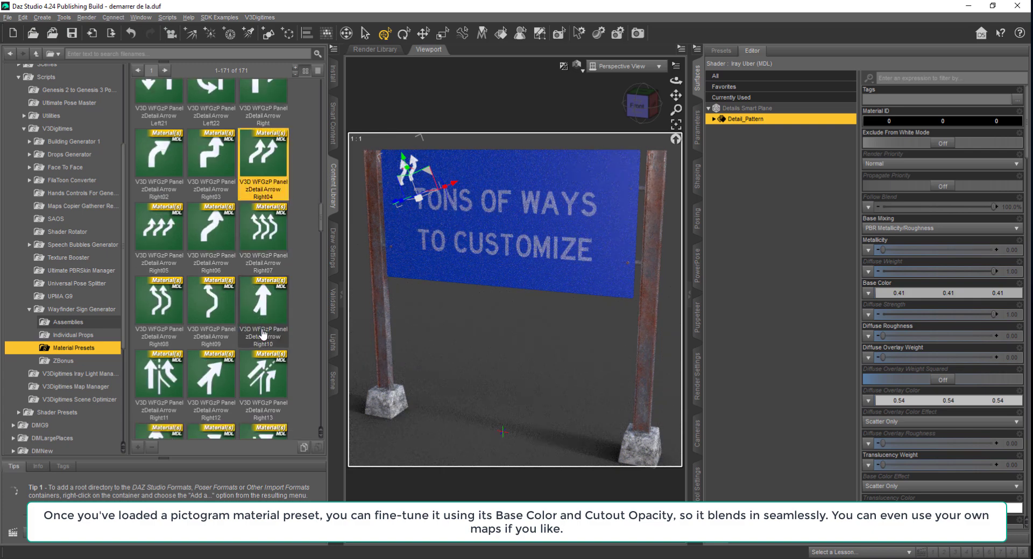
Try the golf cart zDetail More13 and skidding car zDetail More12 presets on the Details Smart Plane
scroll(204, 358, down, 10)
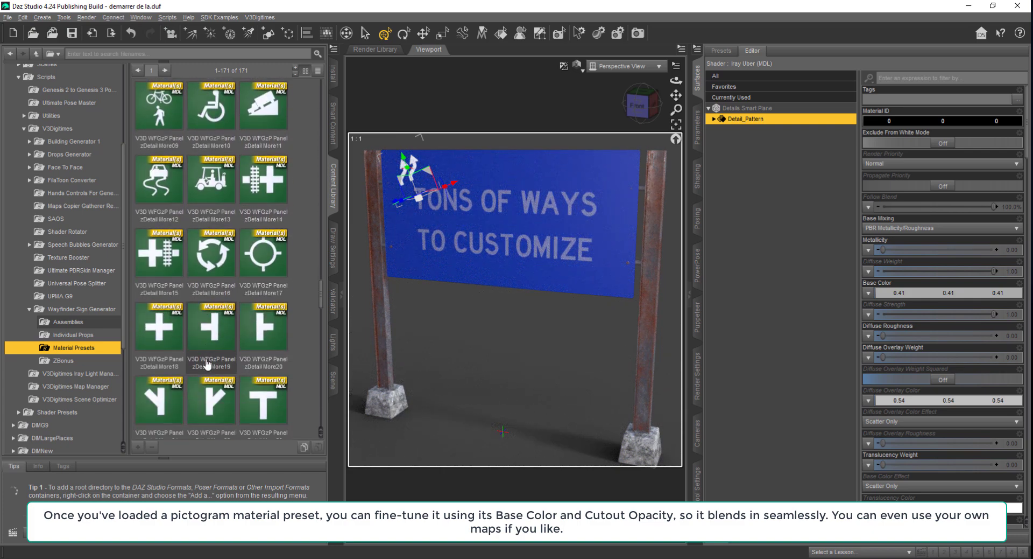
double_click(209, 188)
double_click(162, 195)
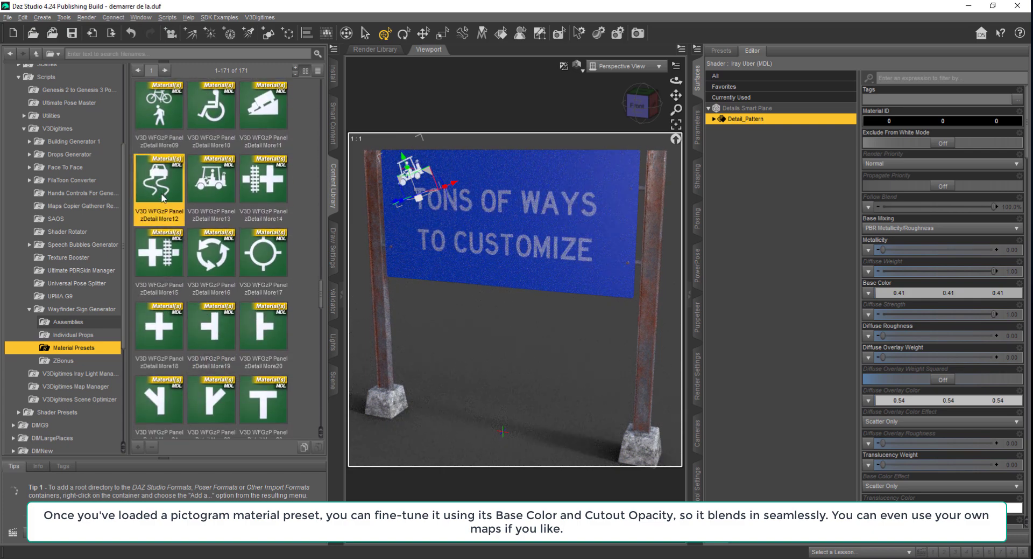
Apply the "DEAD END" zDetail Text07 preset to the Details Smart Plane and lower its Cutout Opacity
scroll(210, 291, down, 6)
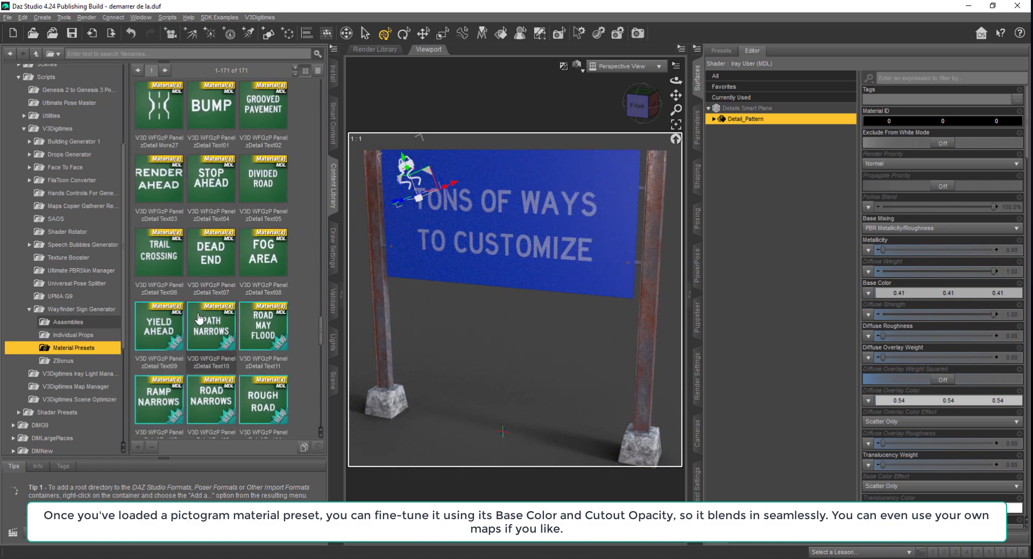
double_click(199, 263)
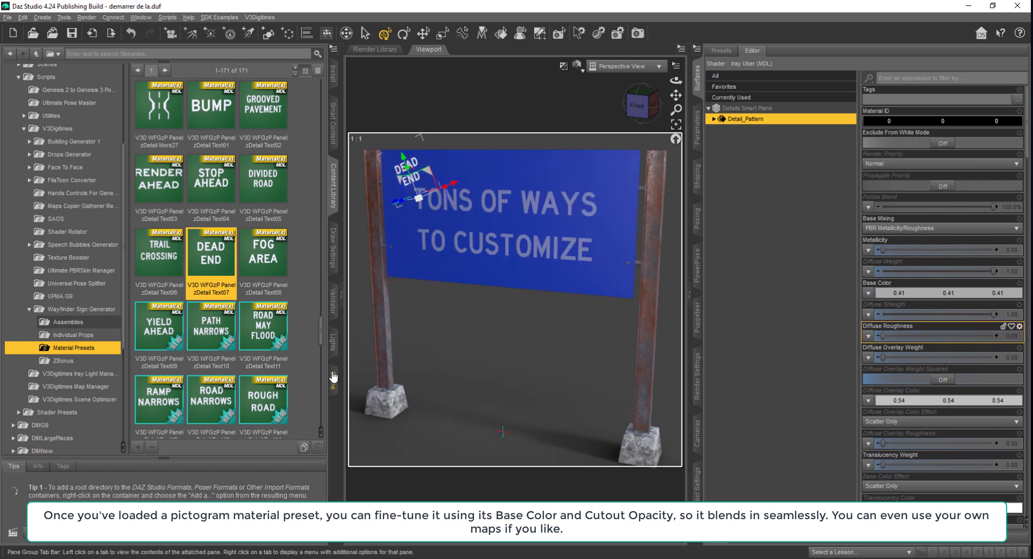
click(921, 79)
text(opa)
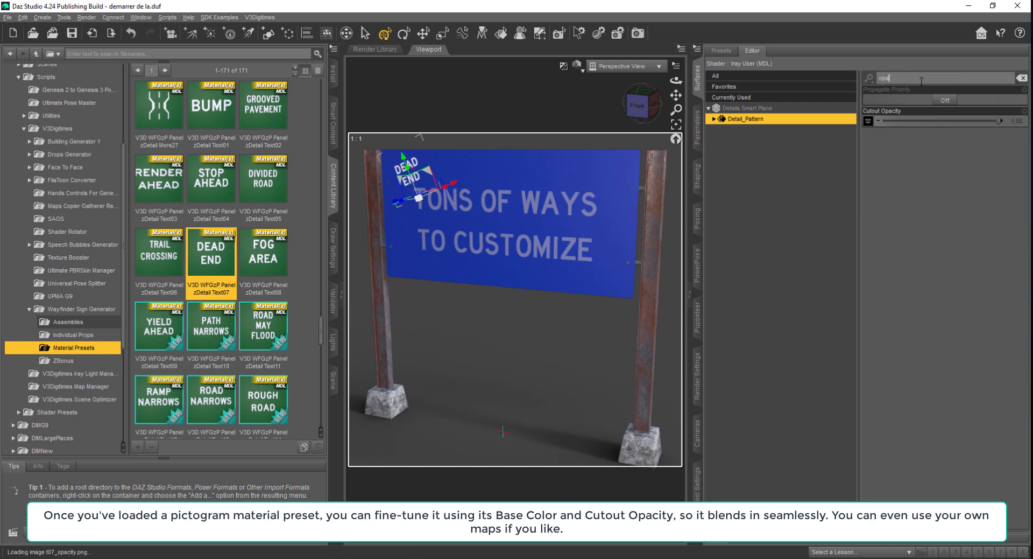
drag(947, 123, 922, 122)
click(530, 389)
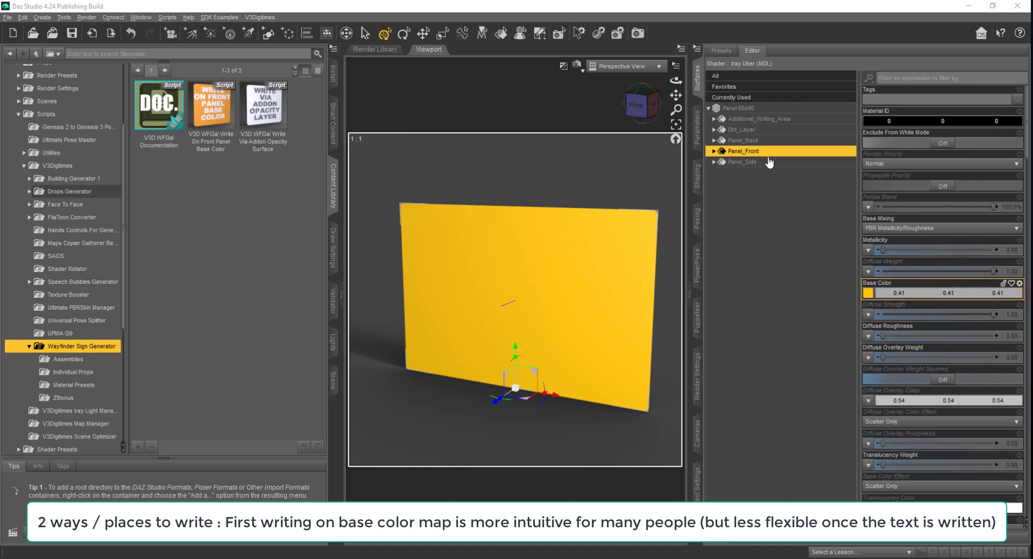
Run the Write On Front Panel Base Color script on the 60x90 panel
click(578, 286)
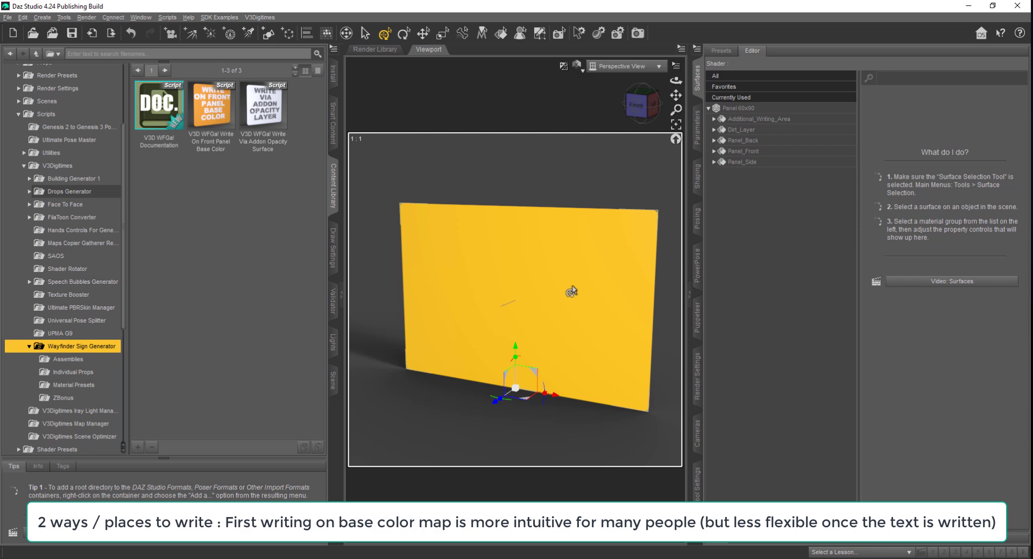
click(200, 114)
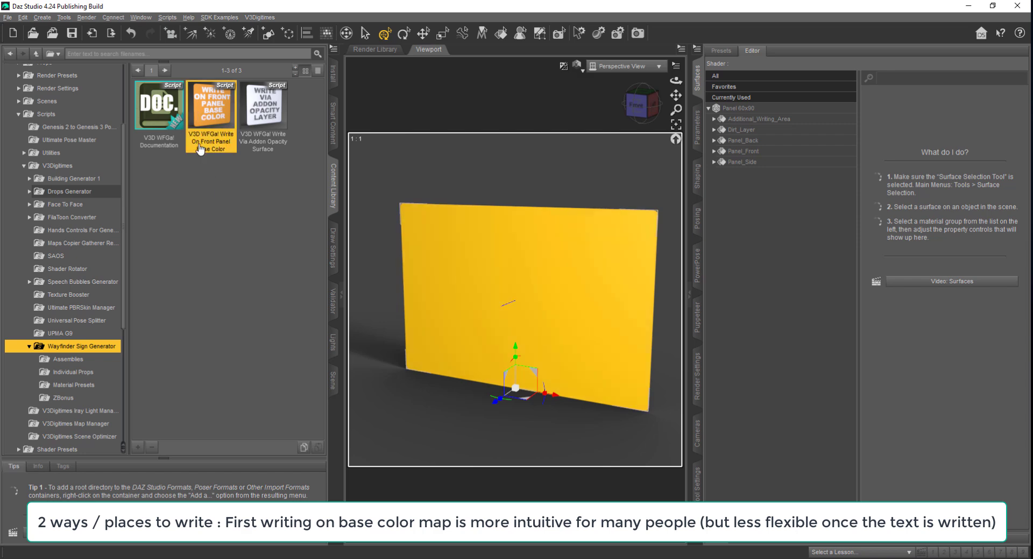
mouse_move(202, 147)
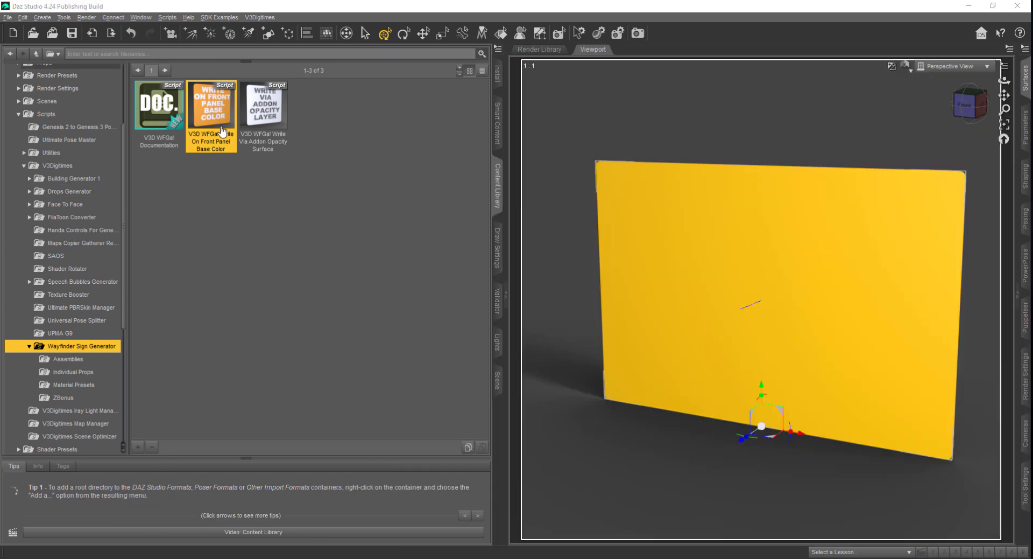
double_click(221, 131)
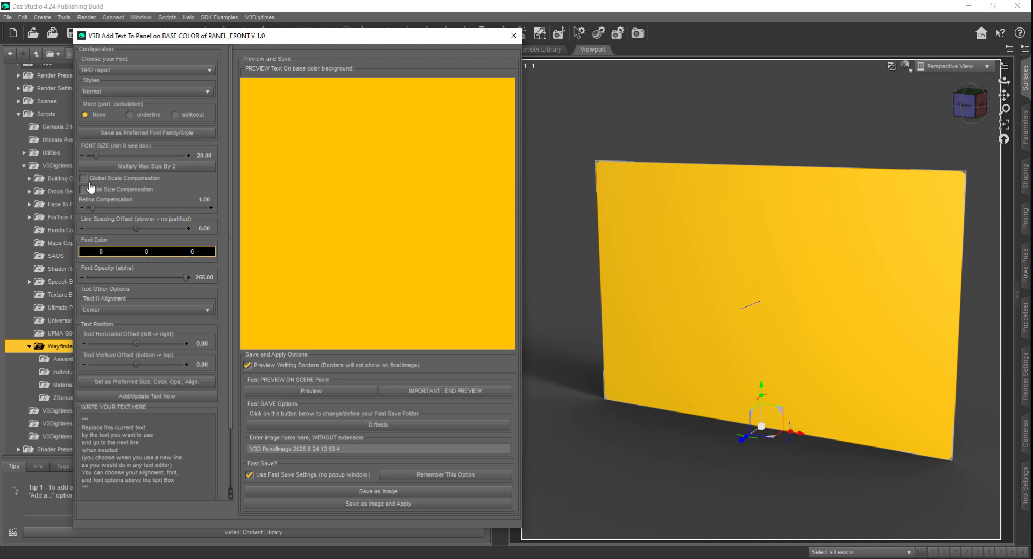
Set the text font to Arial in Bold style with a font size of about 56.52
click(125, 72)
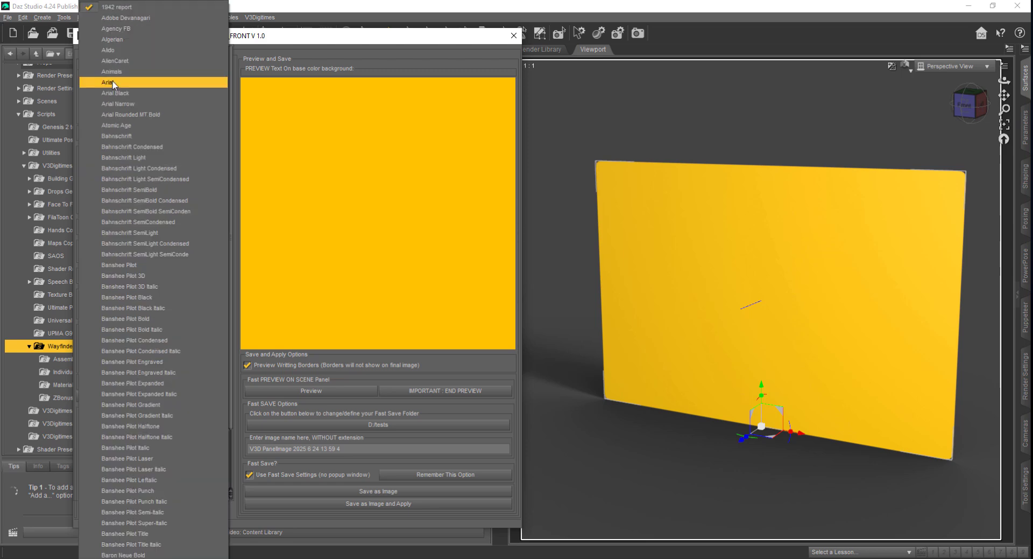
key(Escape)
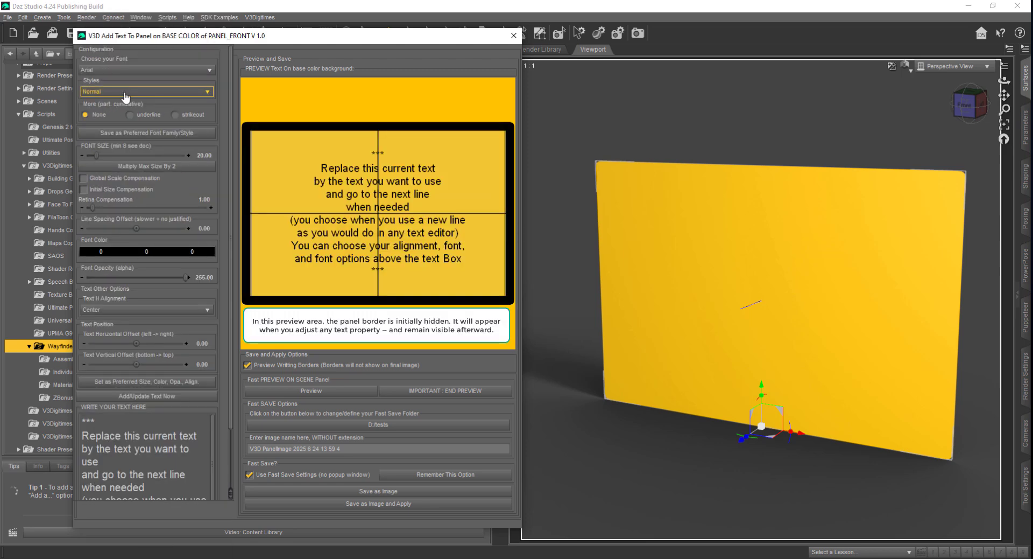
click(123, 92)
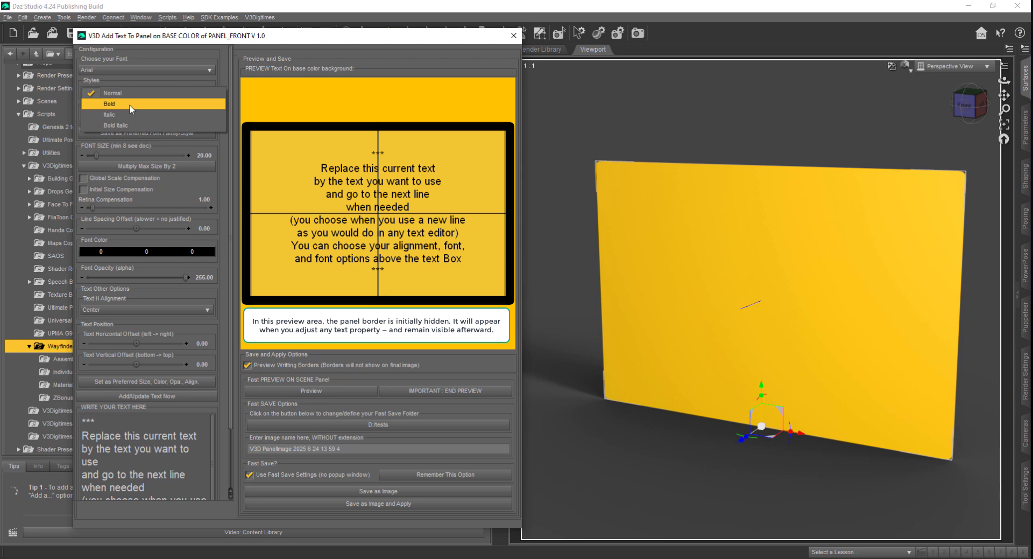
click(130, 105)
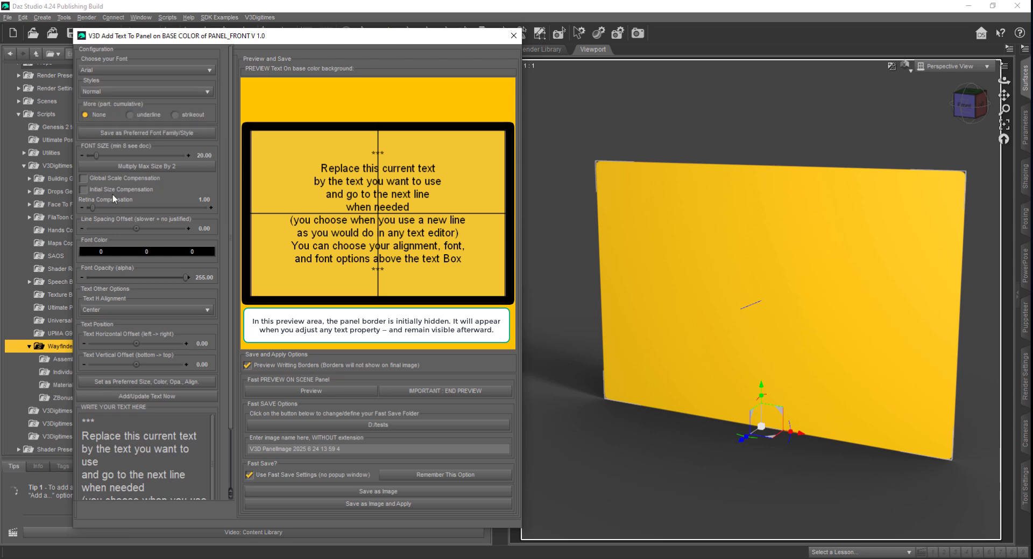
drag(102, 156, 114, 151)
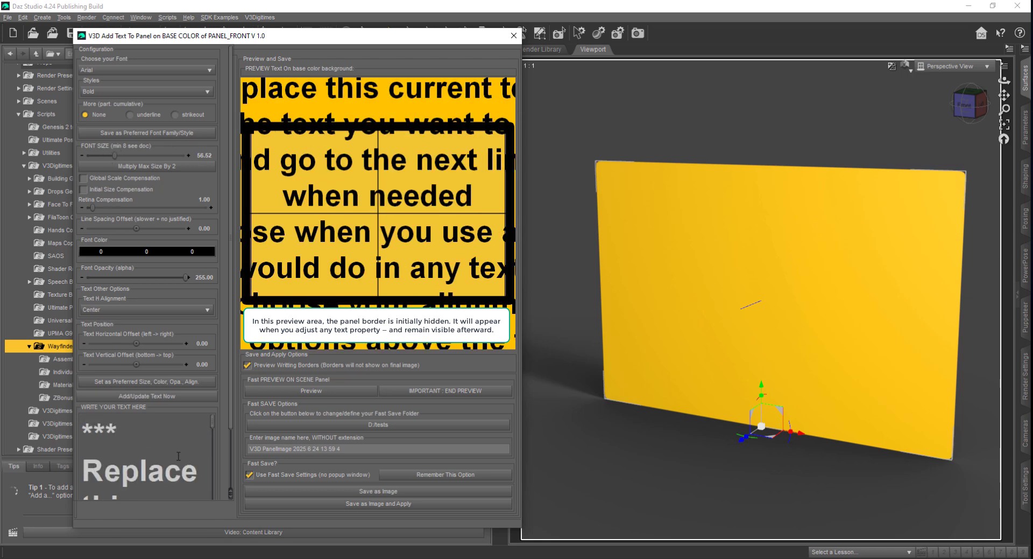
Replace the sample text with "The text" and "I want to write" on two lines and update the text preview
double_click(169, 454)
scroll(232, 415, down, 2)
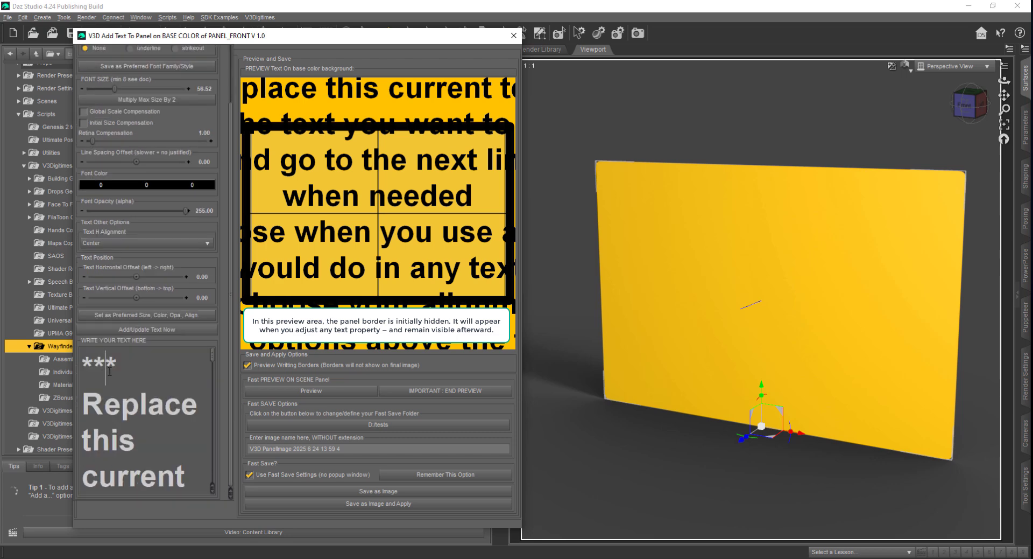
key(ctrl+a)
key(BackSpace)
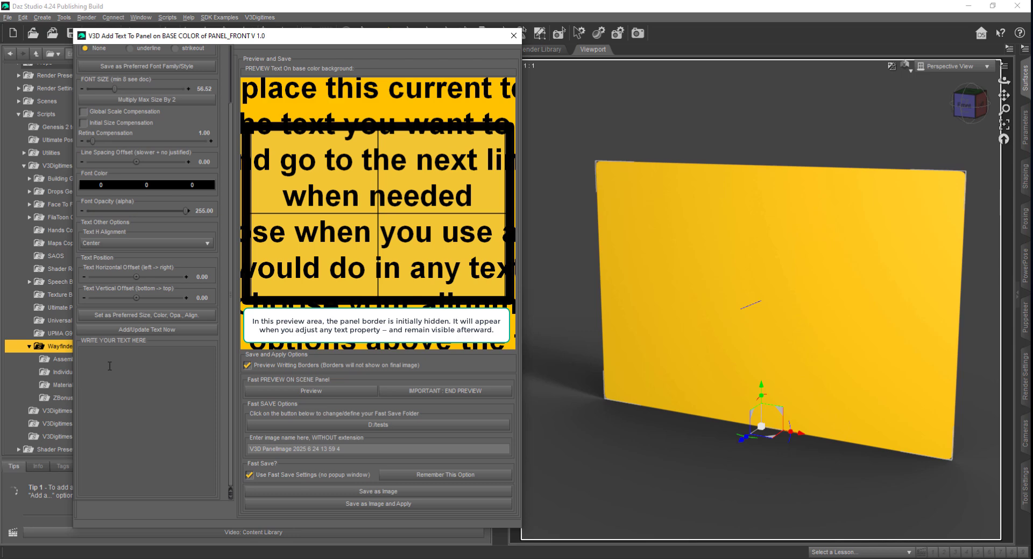
text(The text)
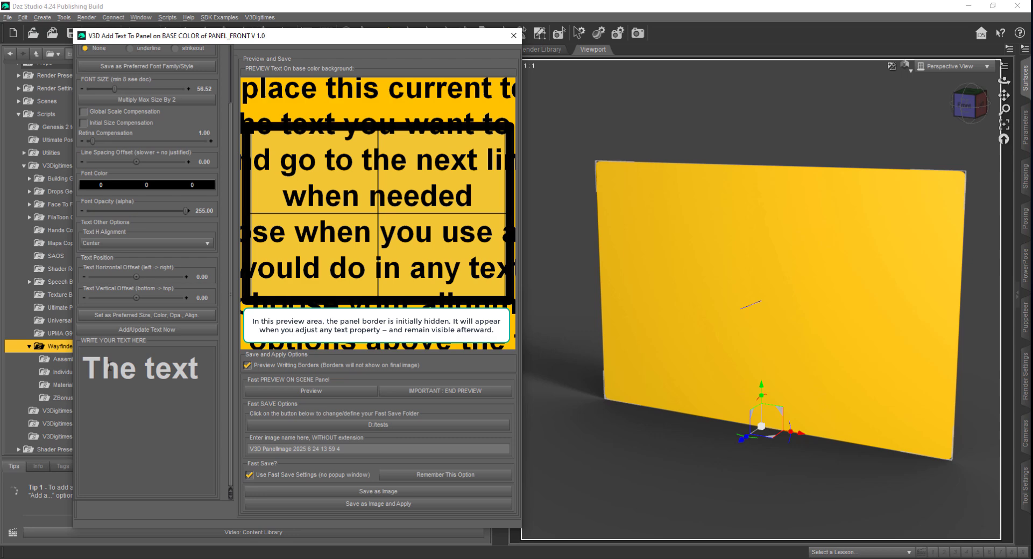
key(Return)
text(I want t)
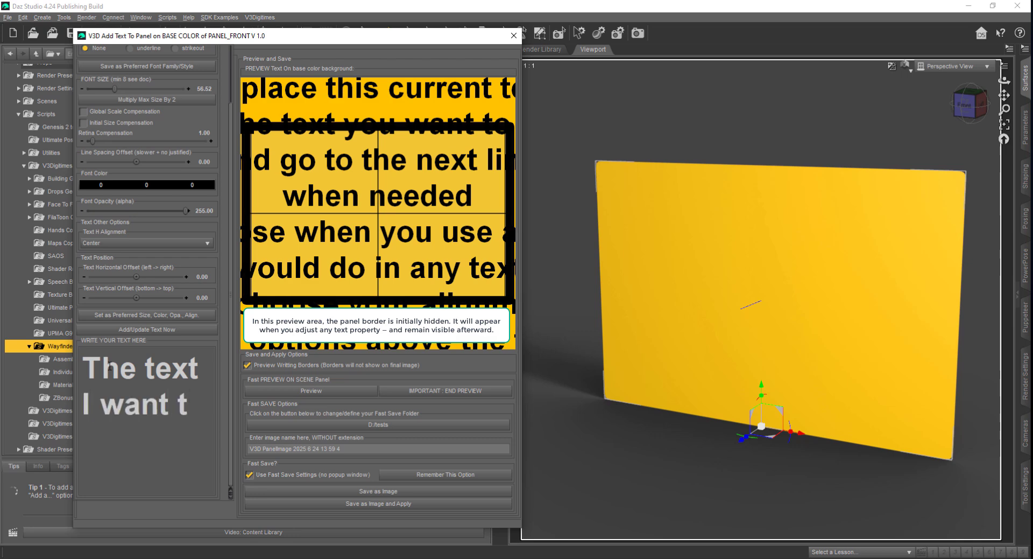
text(p)
key(BackSpace)
text(o write)
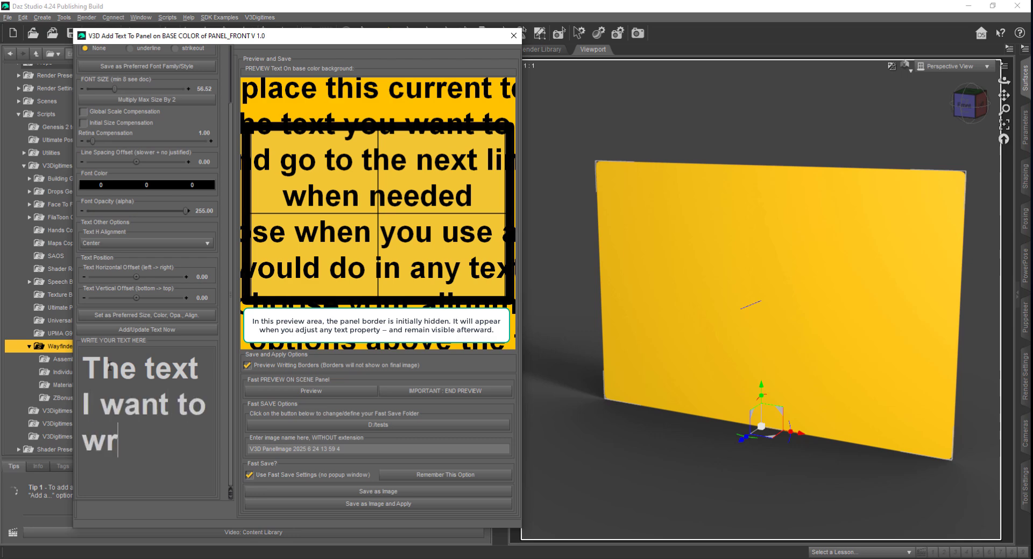
click(139, 329)
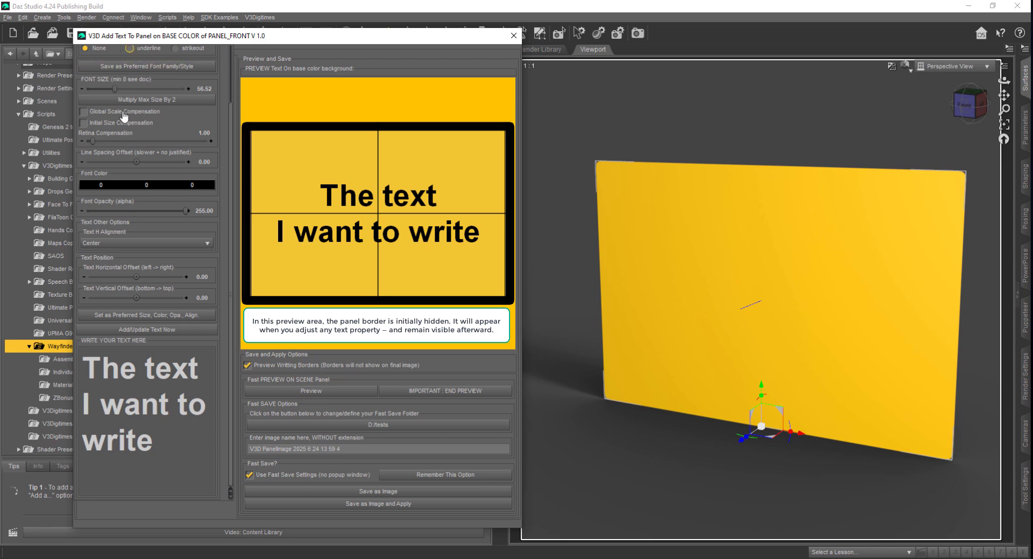
Try a blue font color of 40, 40, 235 with the font opacity lowered to about 139.97
click(134, 184)
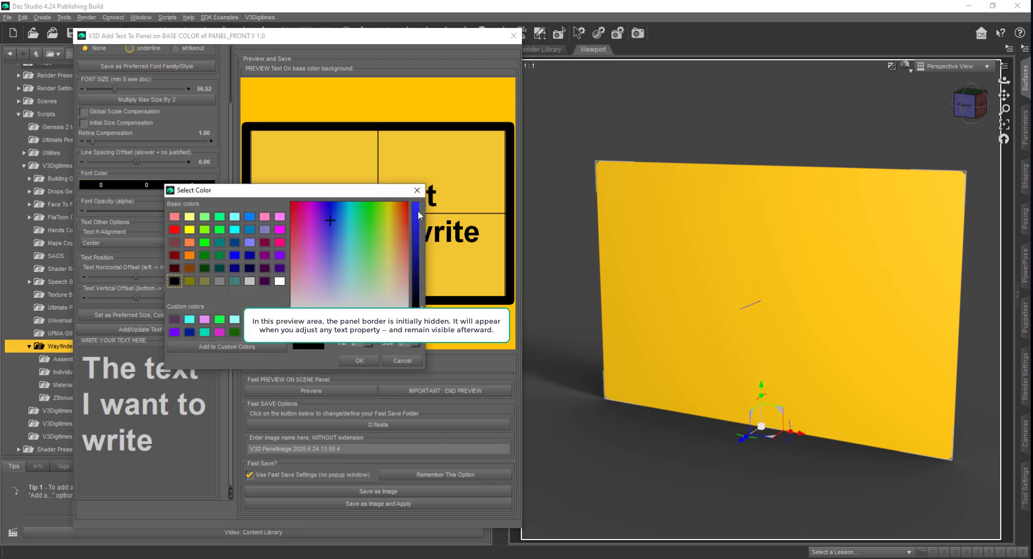
click(359, 361)
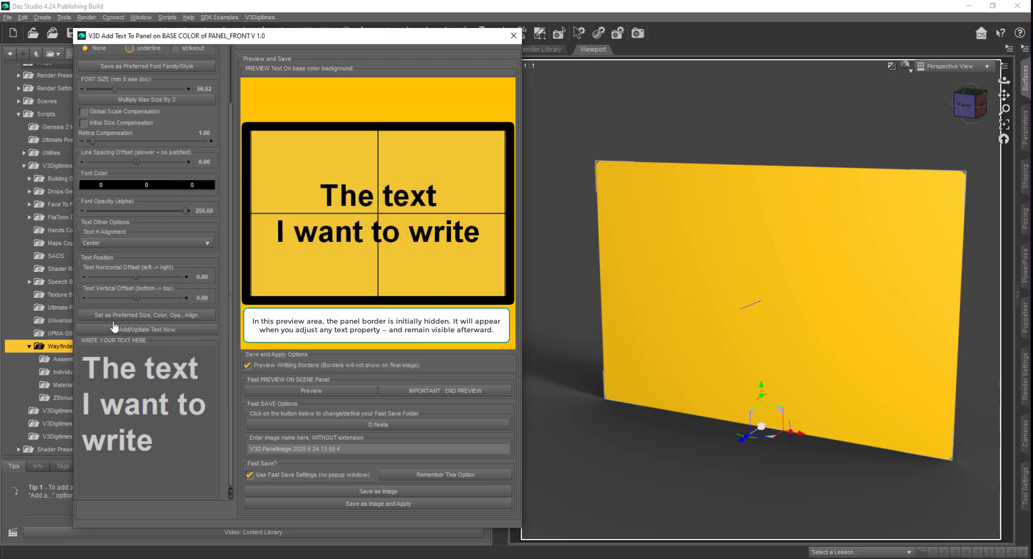
click(141, 211)
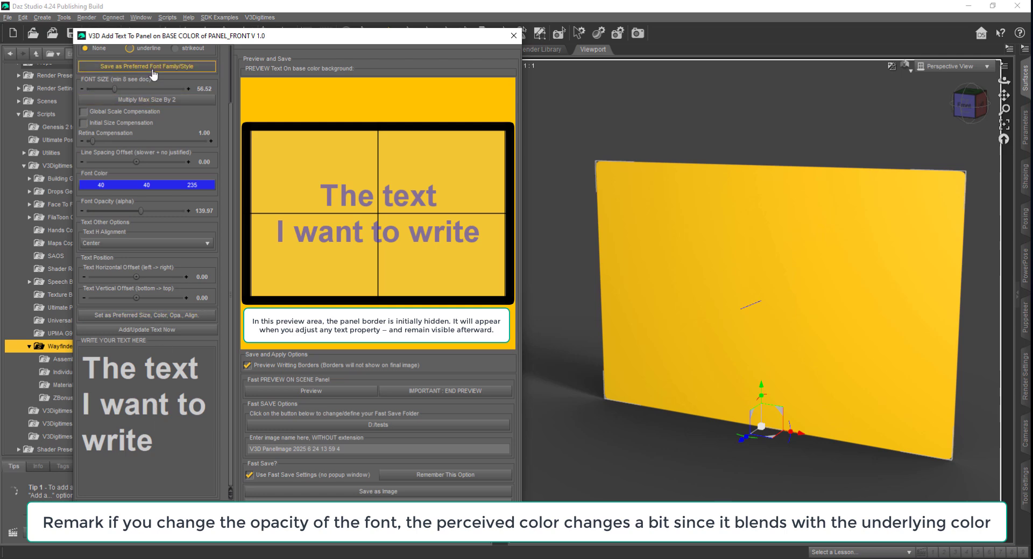
Set the font color to near-black 10, 9, 9 and the font opacity to about 164.92
click(153, 186)
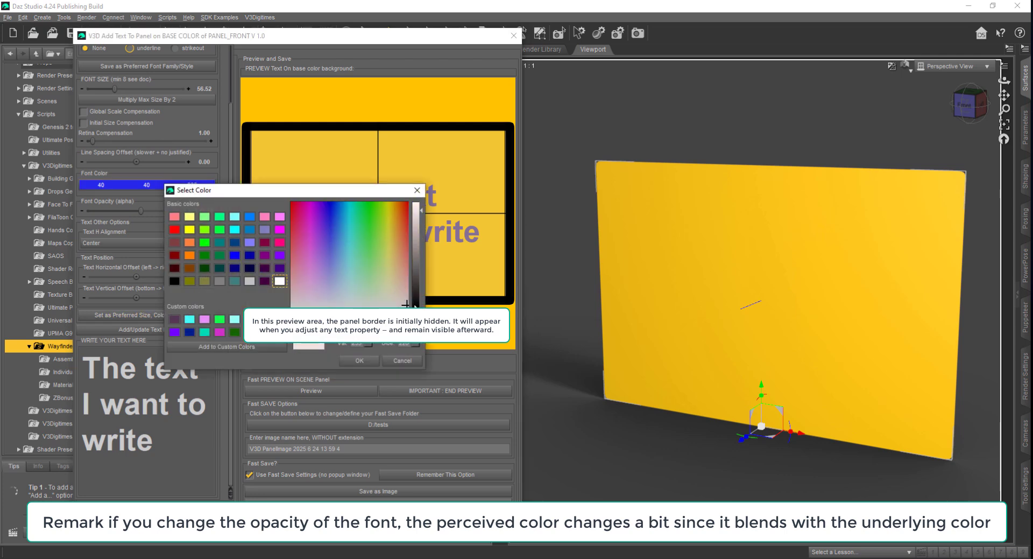
click(414, 305)
click(359, 361)
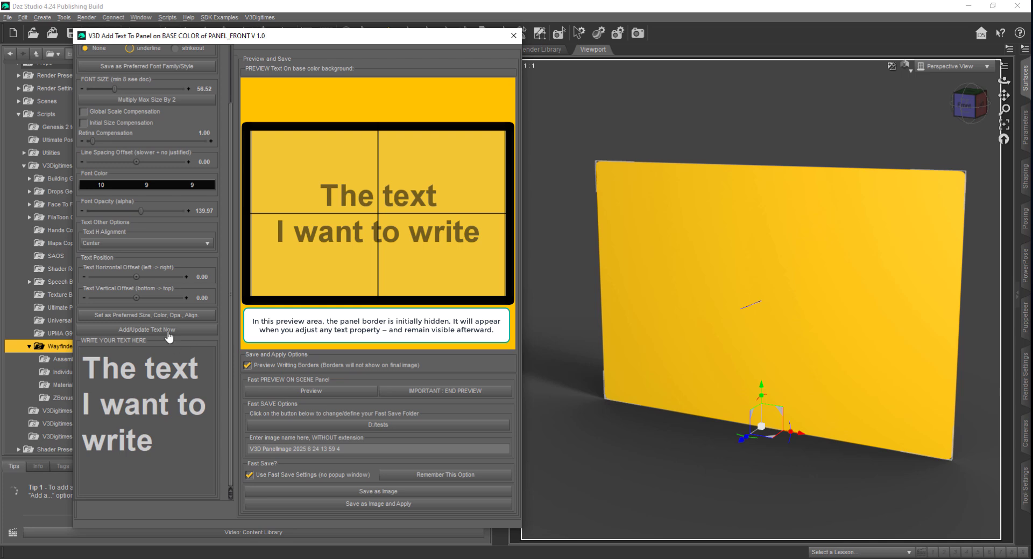
mouse_move(140, 210)
mouse_down()
mouse_move(157, 211)
mouse_move(148, 211)
mouse_up()
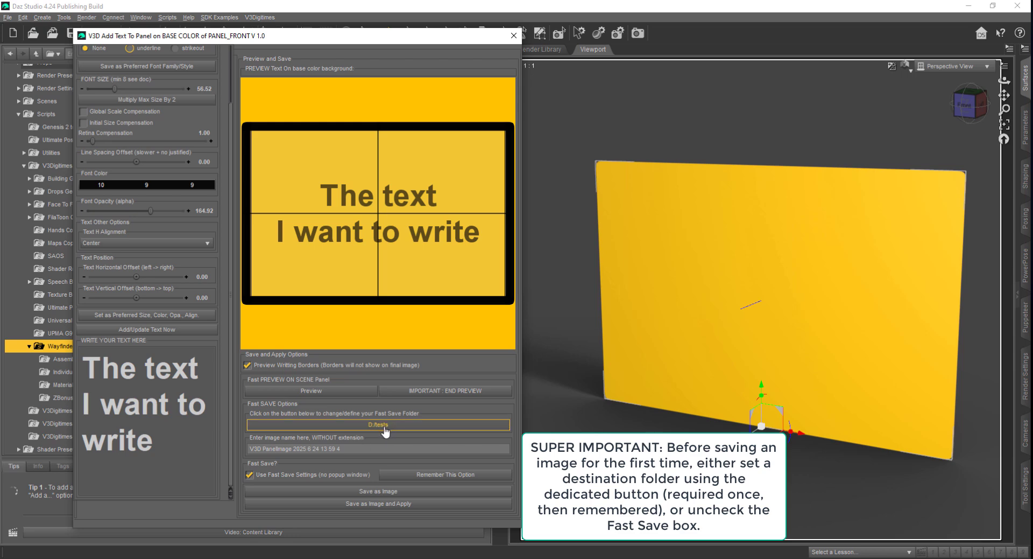
Preview the text on the scene panel, save it as an image applied to the panel with Fast Save on, and close the script
click(249, 475)
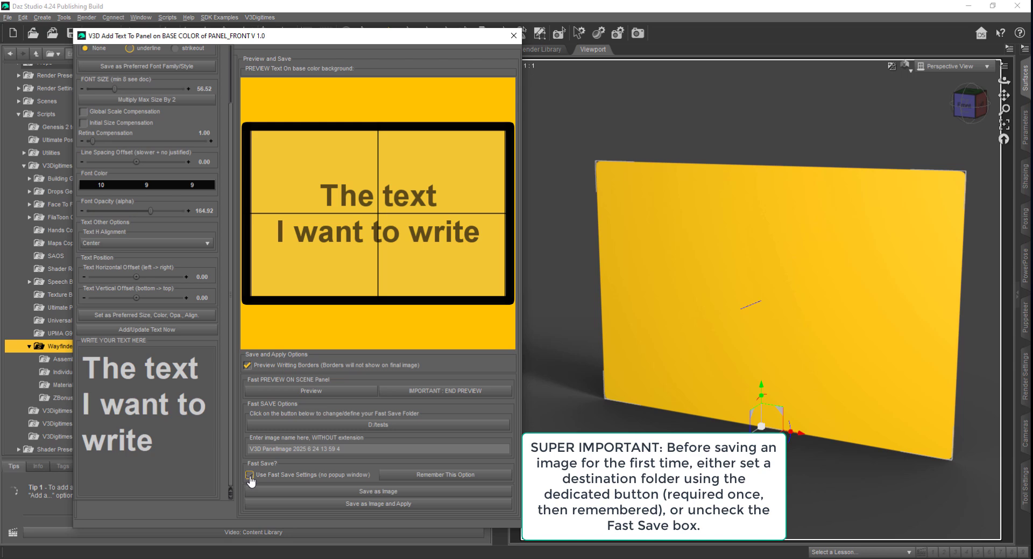
click(250, 476)
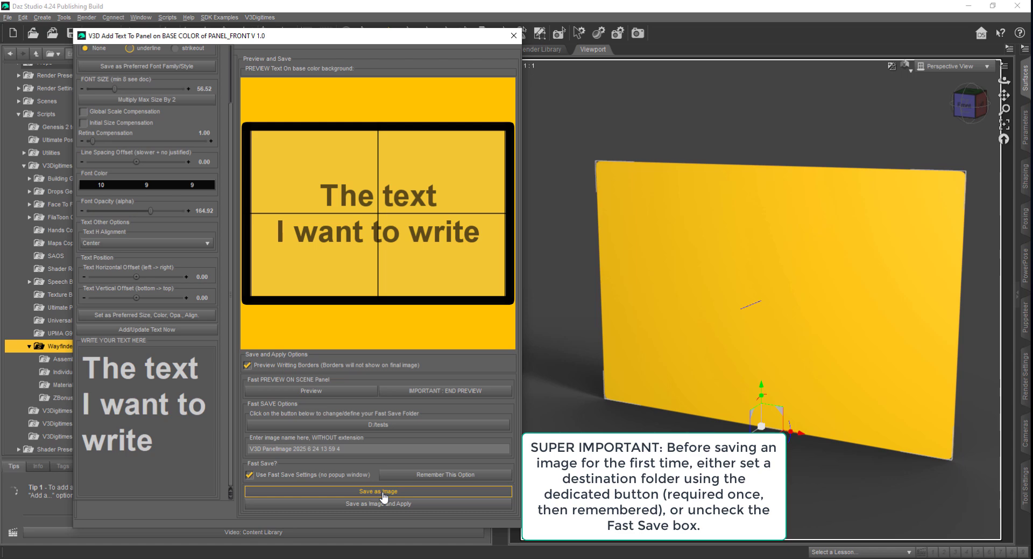
click(311, 391)
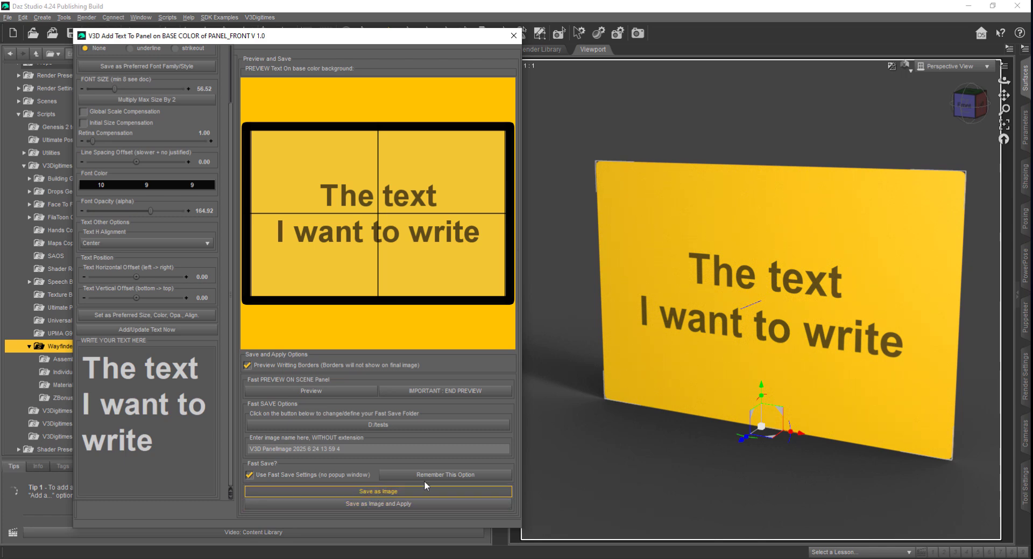
click(380, 505)
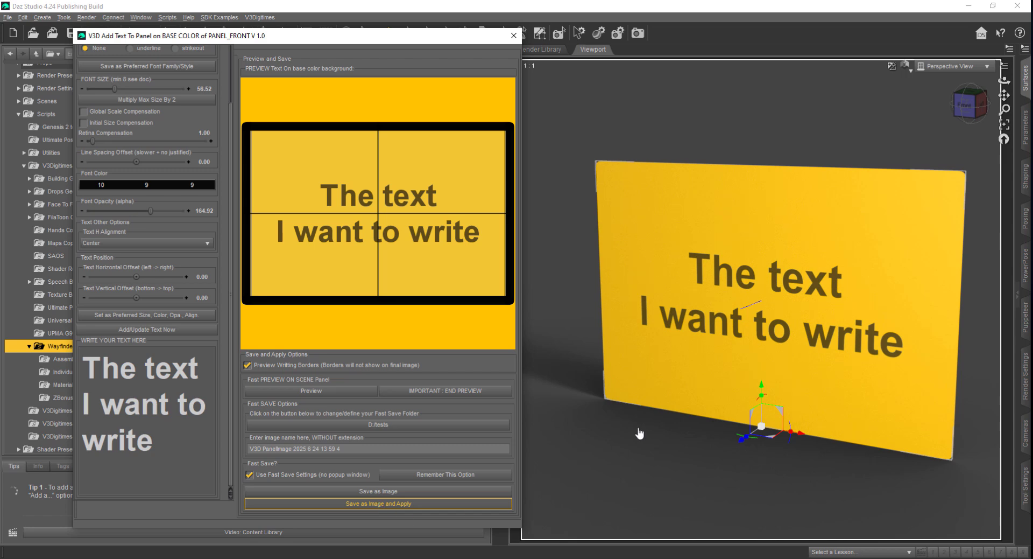
click(517, 39)
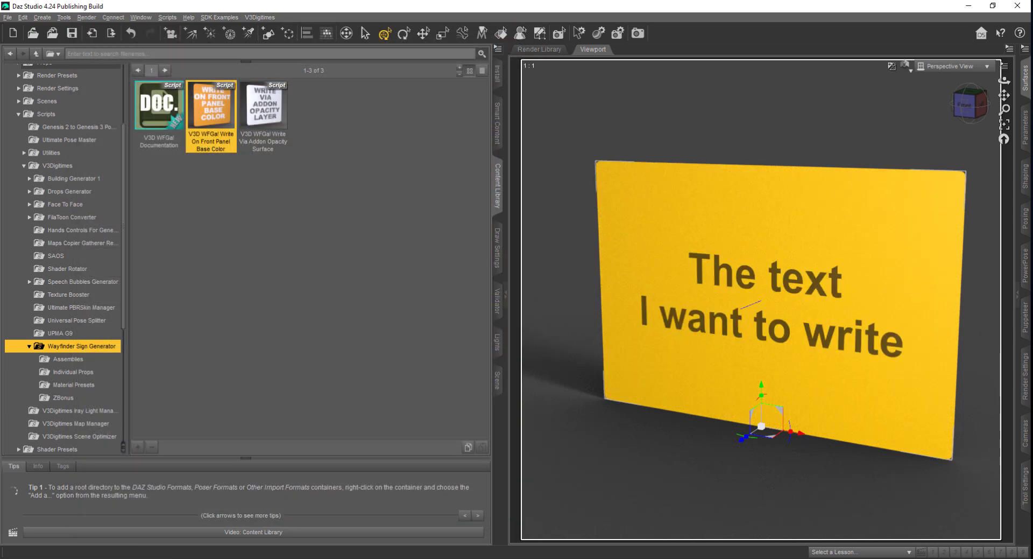
Inspect the Base Color map of the Panel_Front surface and undo the text applied to it
click(1026, 78)
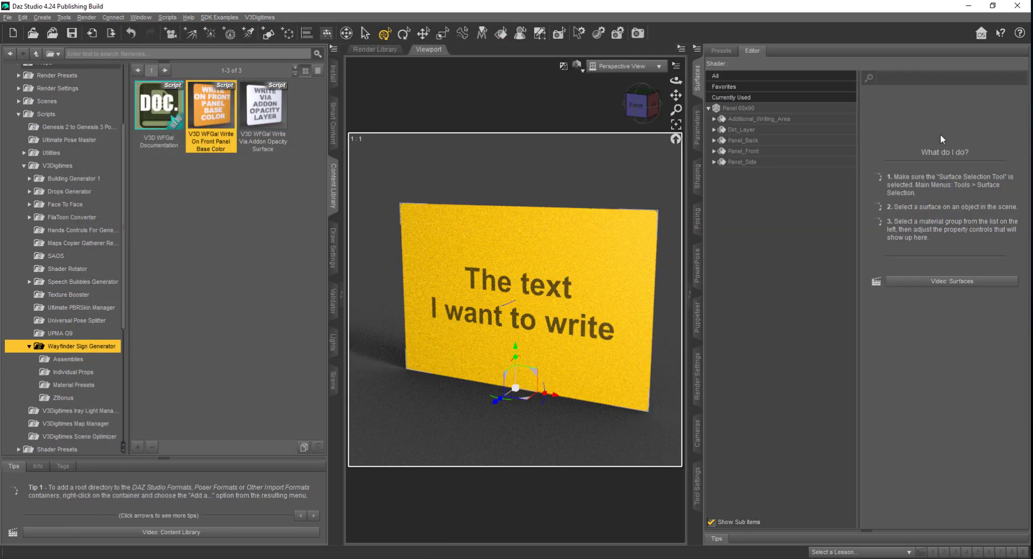
click(758, 153)
mouse_move(869, 296)
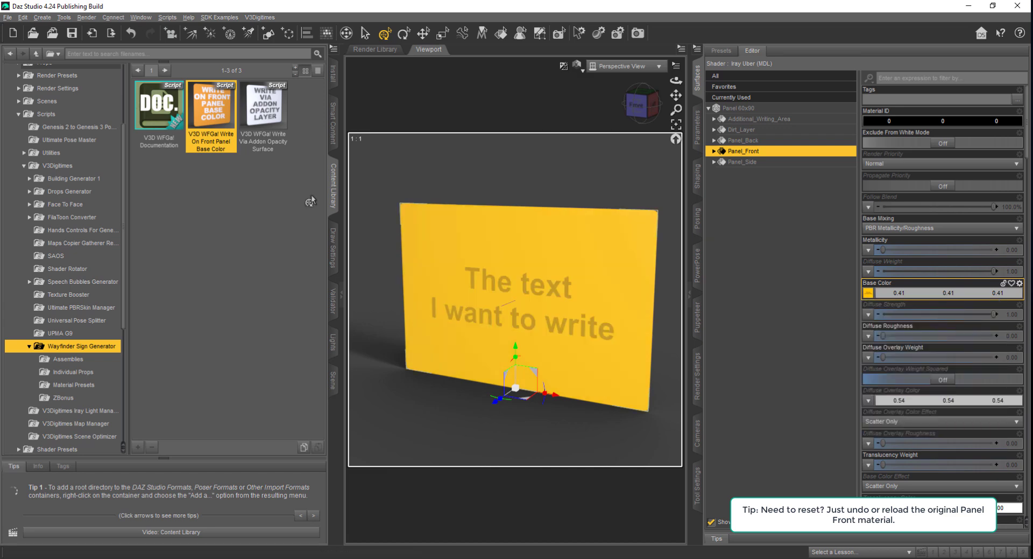
click(263, 116)
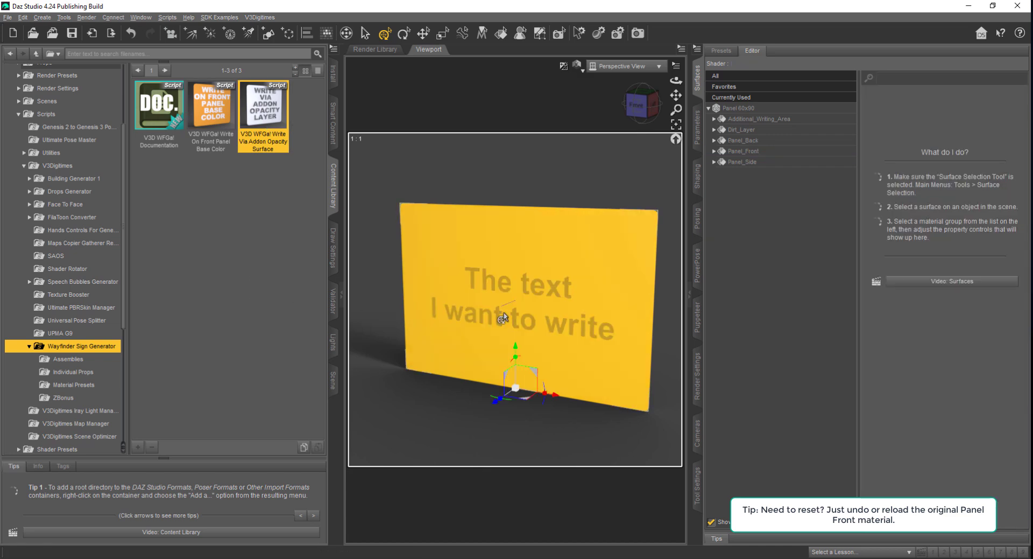
key(ctrl+z)
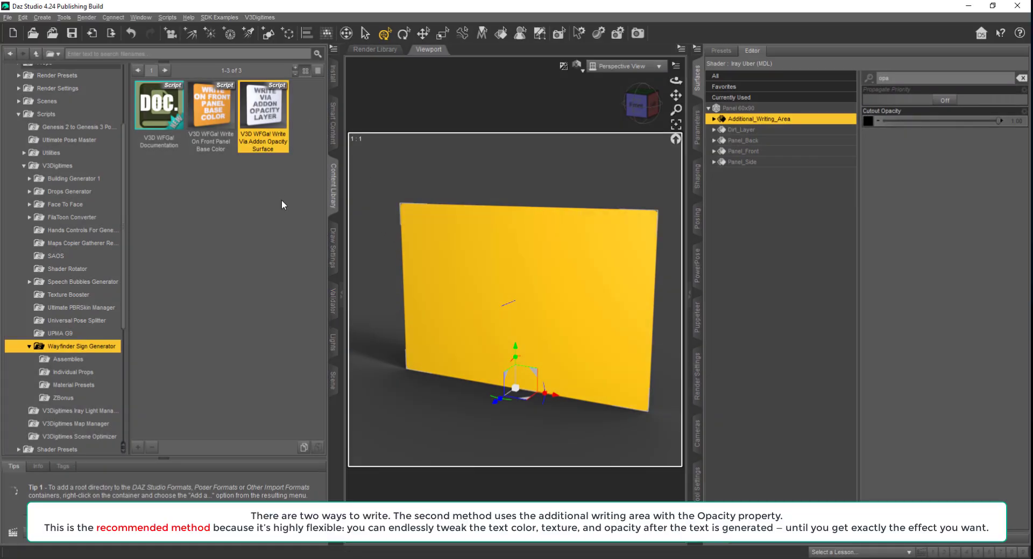
Select the panel's Additional_Writing_Area surface and run the Write Via Addon Opacity Surface script
click(756, 131)
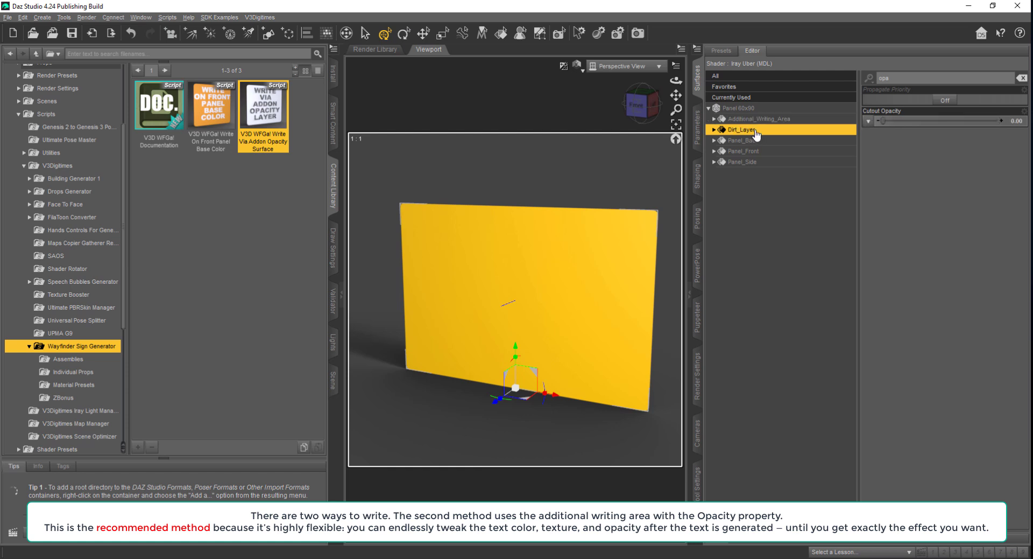
click(751, 151)
click(769, 119)
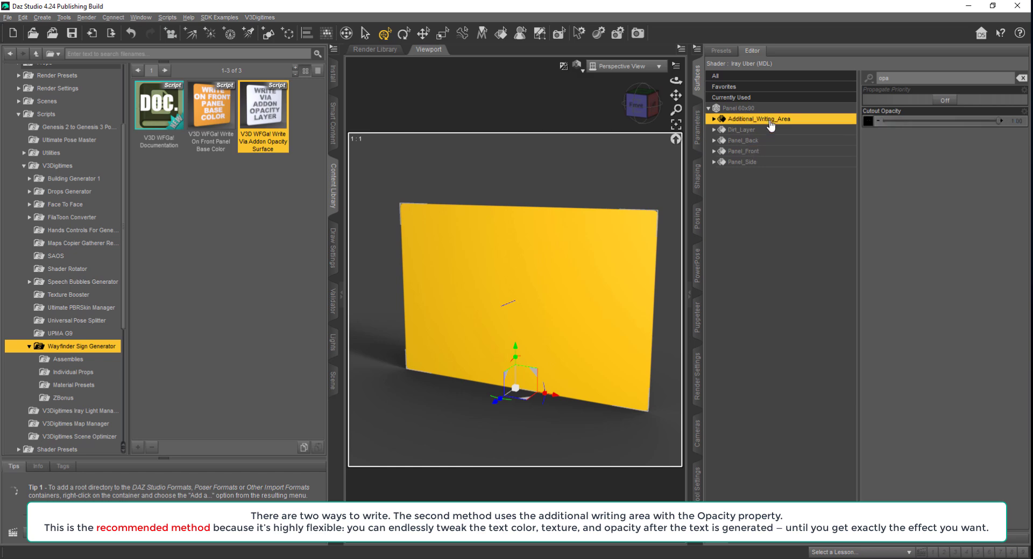
double_click(259, 114)
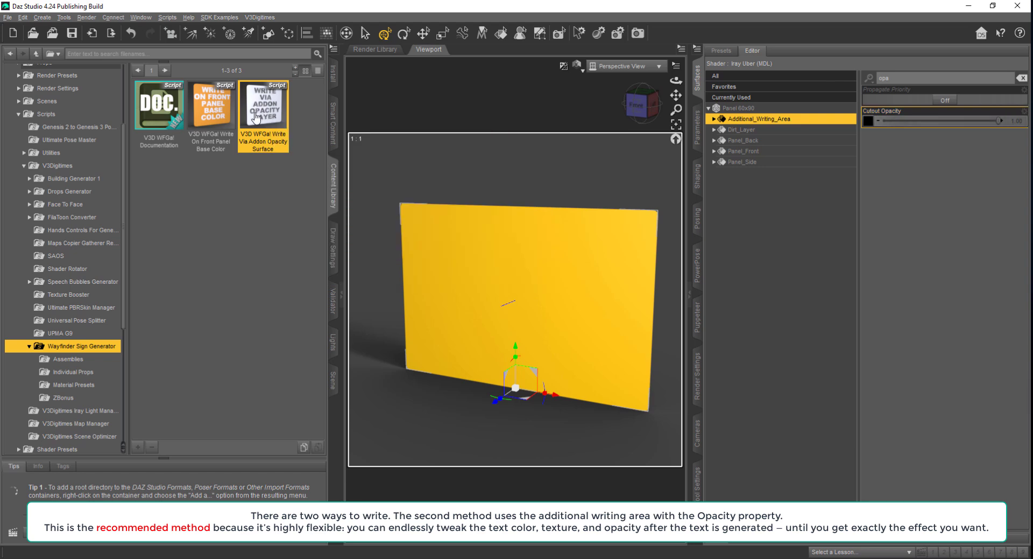
drag(712, 67, 219, 38)
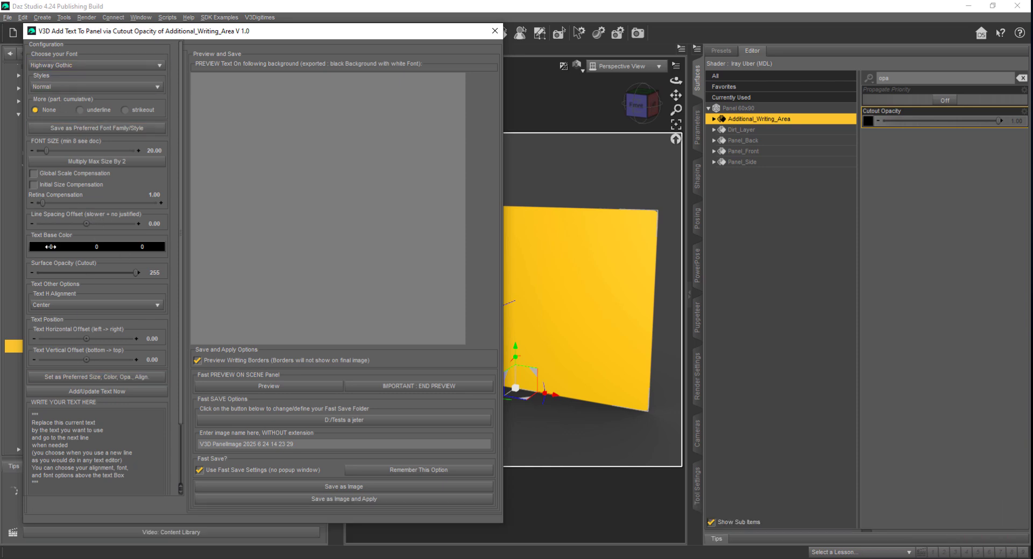
Set the text base color to red 252, 1, 1 with the writing borders shown in the preview
click(111, 248)
mouse_move(283, 288)
mouse_down()
mouse_move(337, 213)
mouse_move(339, 245)
mouse_move(353, 261)
mouse_move(367, 211)
mouse_move(297, 210)
mouse_move(373, 199)
mouse_up()
click(382, 200)
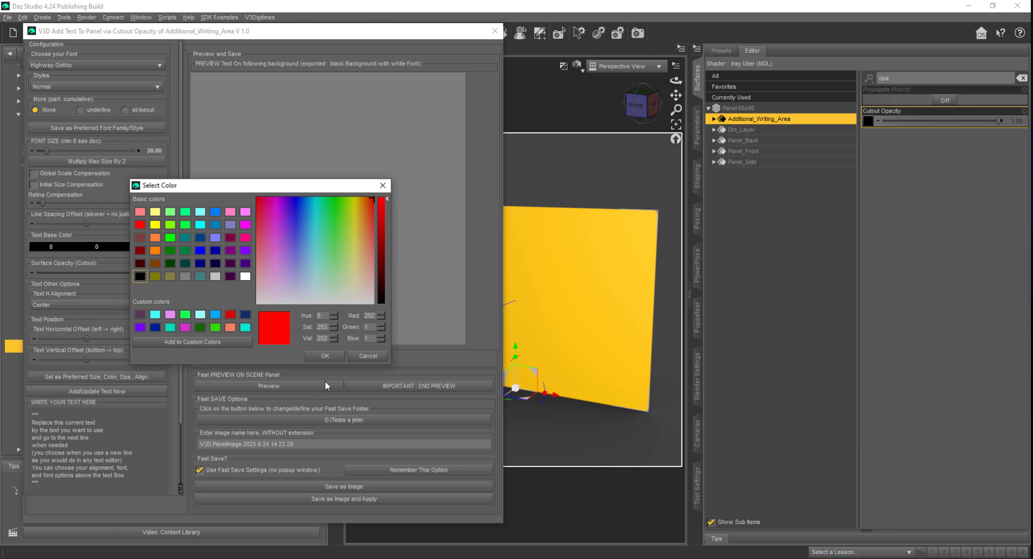
click(336, 361)
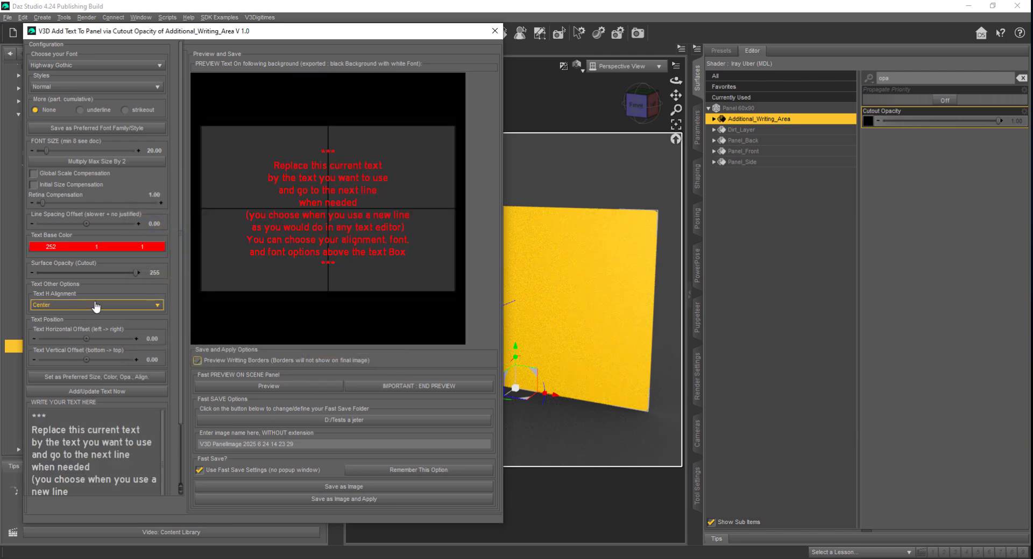
click(217, 360)
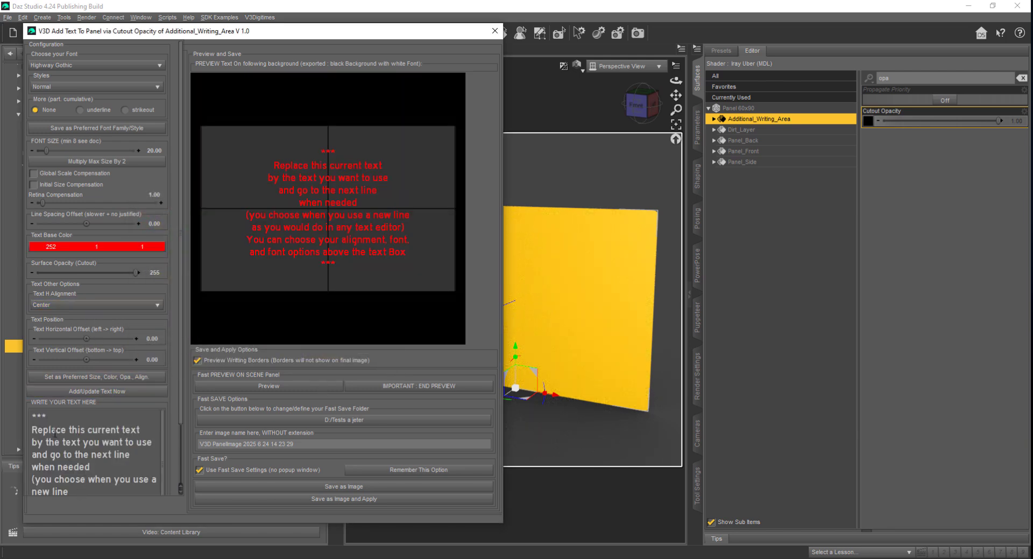
Replace the sample text with "Change me", "and" and "Rule the world" on three separate lines
drag(37, 418, 118, 507)
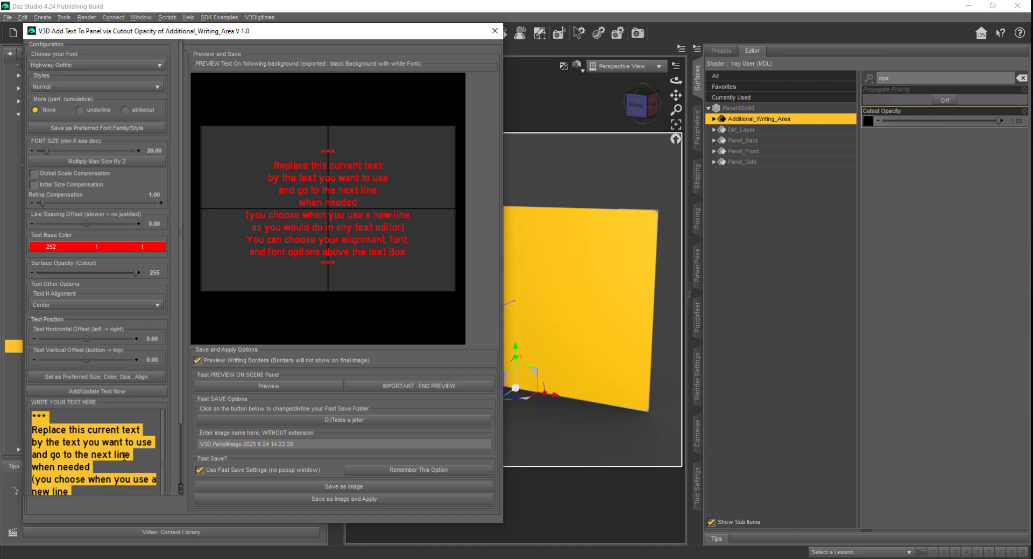
scroll(124, 456, down, 3)
key(ctrl+a)
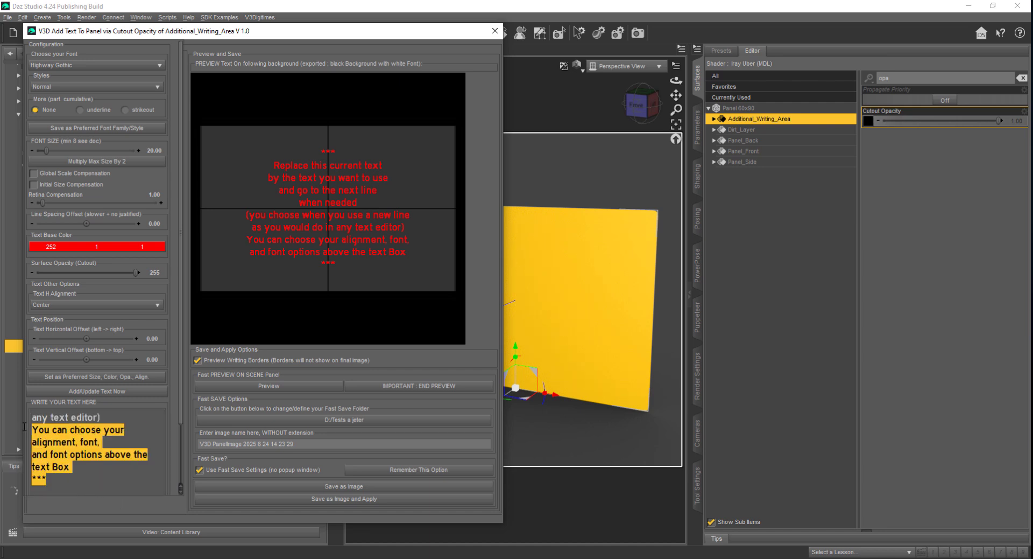
text(Change me)
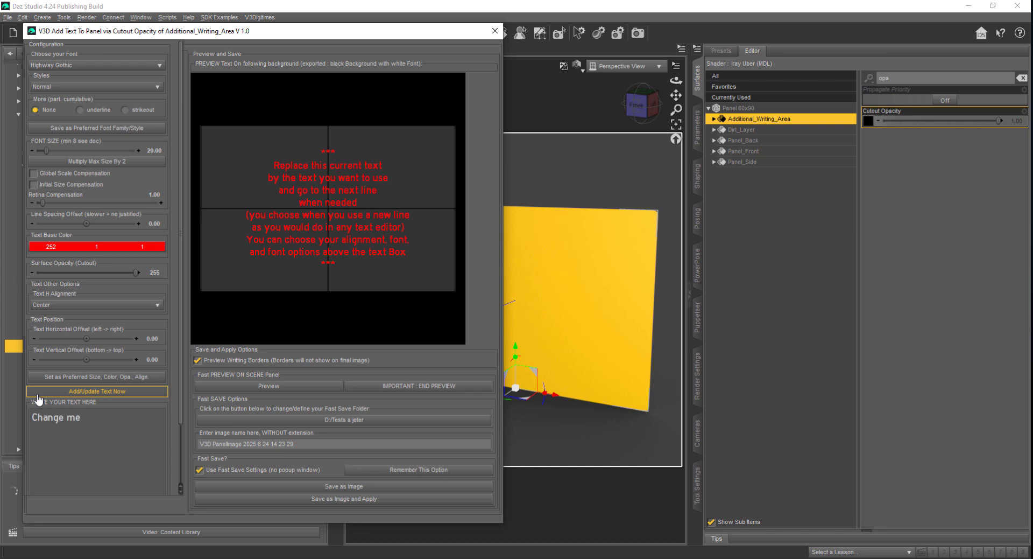
key(Return)
text(and R)
text(R)
text(ule th)
text(e world)
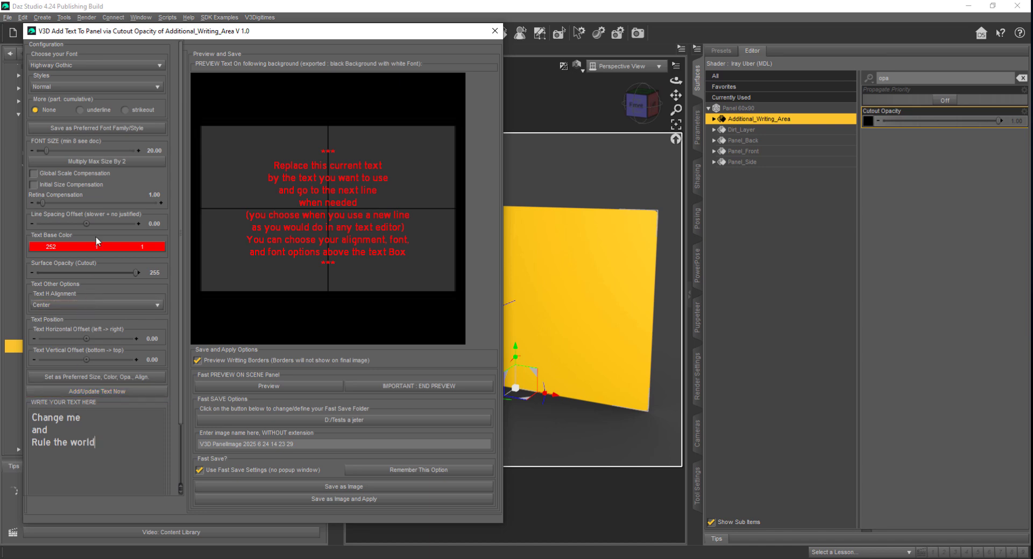
Set the font size to 80 and preview the text on the scene panel
drag(47, 150, 81, 152)
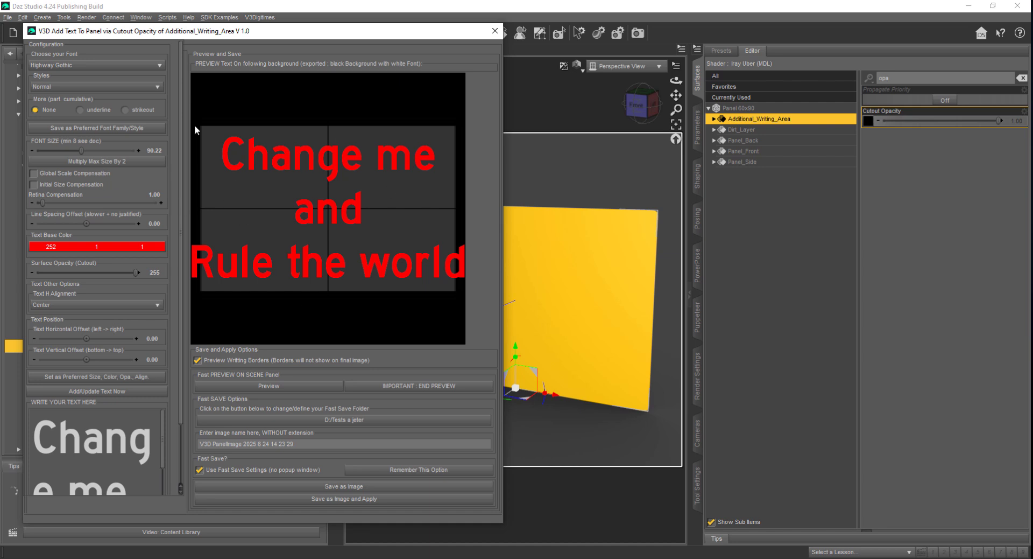
drag(247, 30, 226, 10)
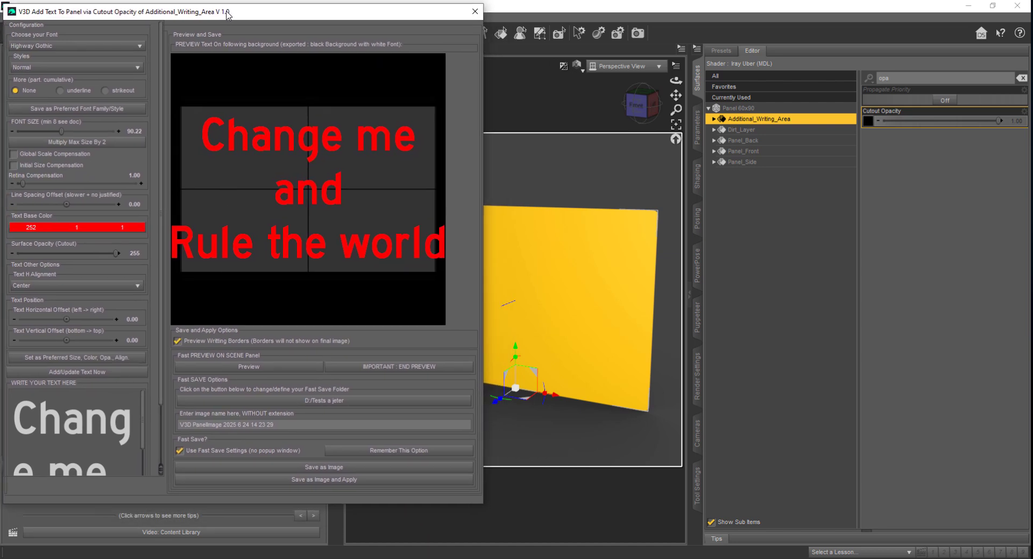
click(127, 133)
text(80)
key(Return)
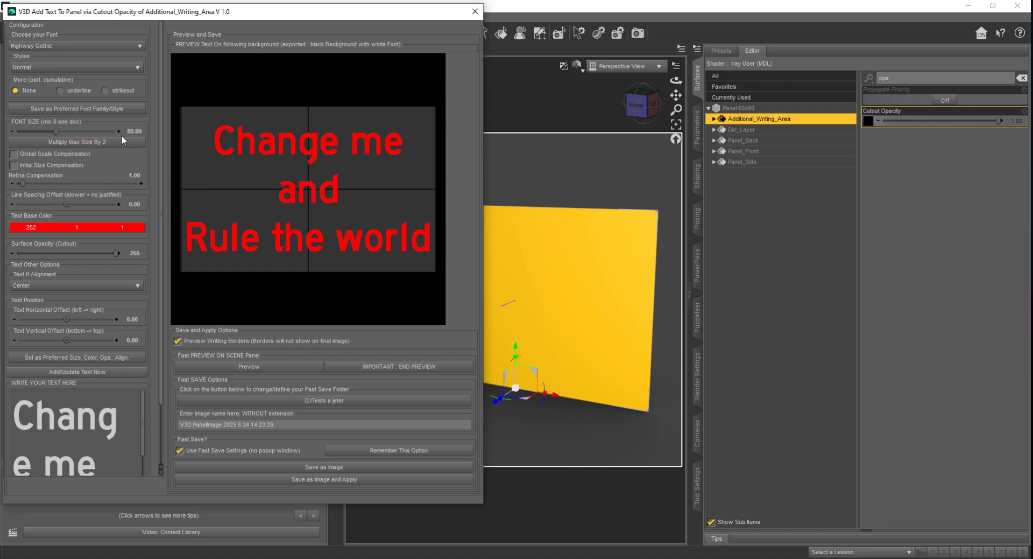
click(262, 370)
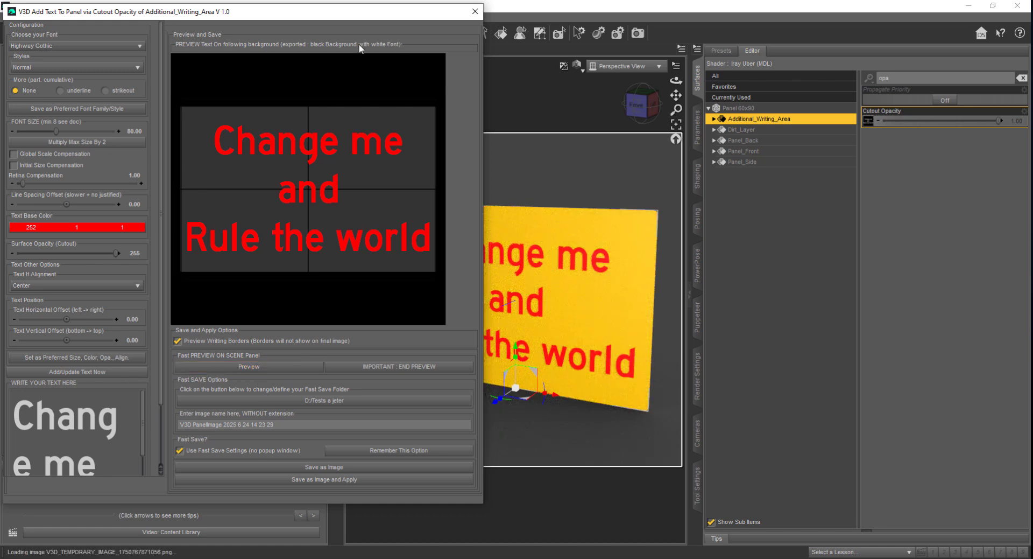
drag(388, 21, 421, 55)
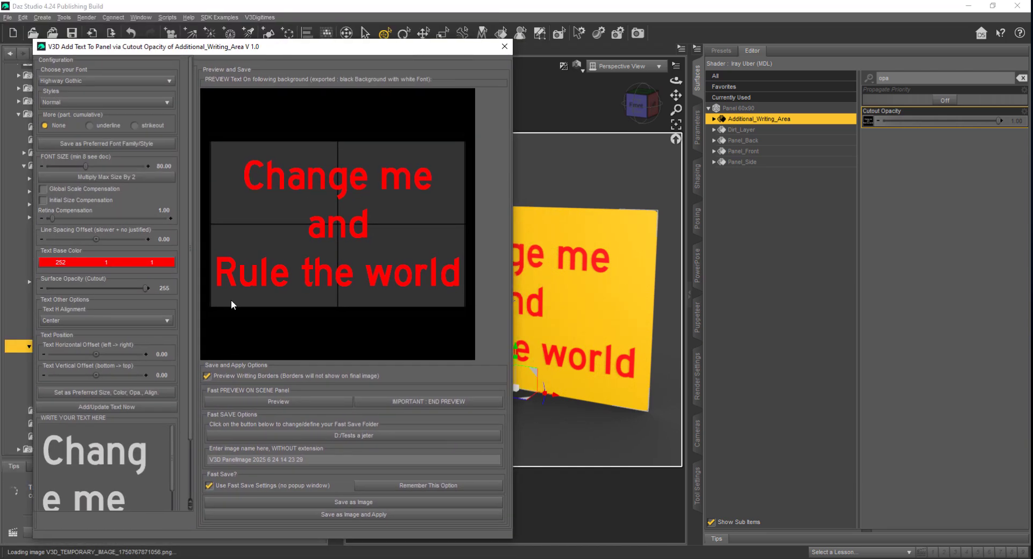
Set the text base color to black 0, 0, 0
click(169, 262)
drag(378, 254, 376, 309)
click(391, 318)
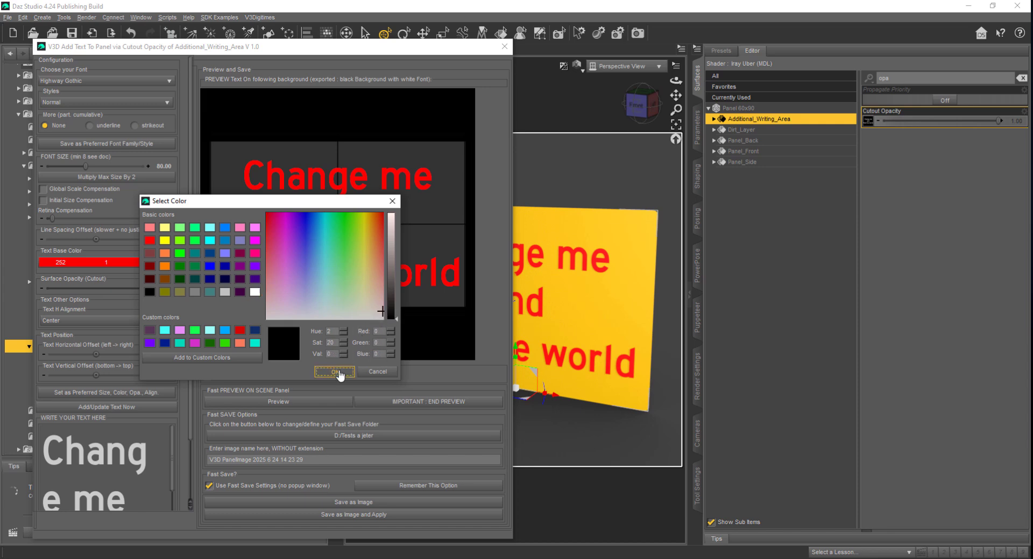
click(335, 370)
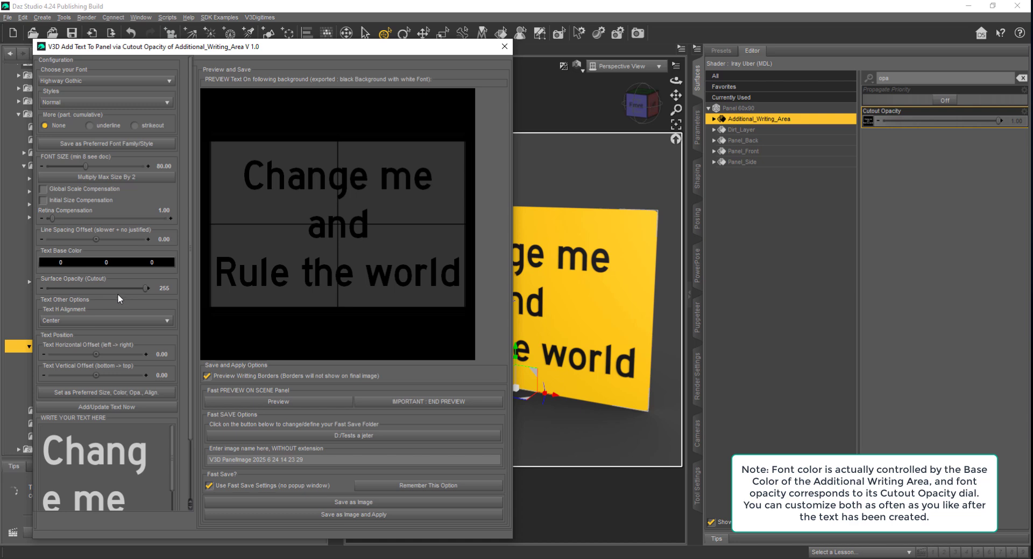
Try a surface cutout opacity of 83 on the text and return it to 255
drag(120, 290, 79, 288)
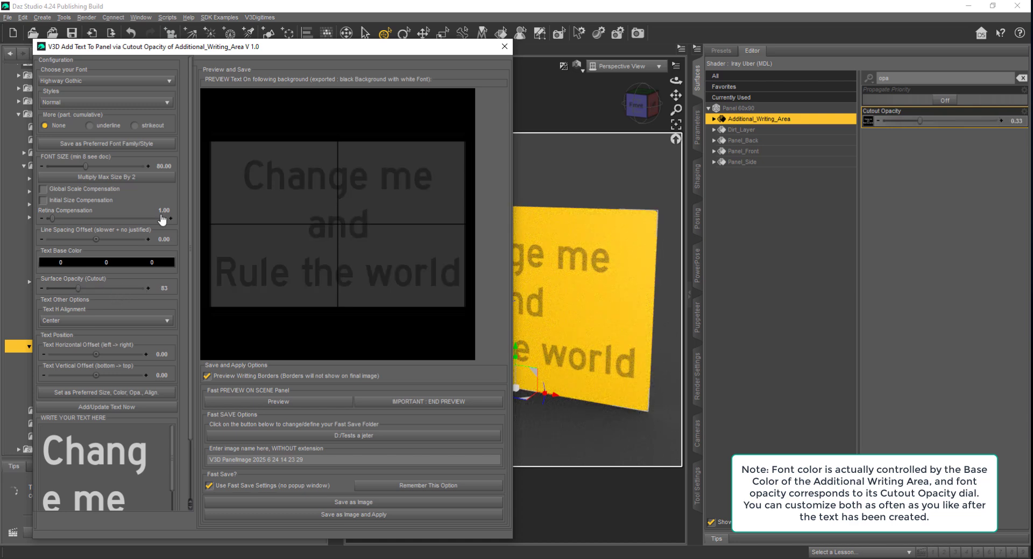
drag(327, 51, 296, 37)
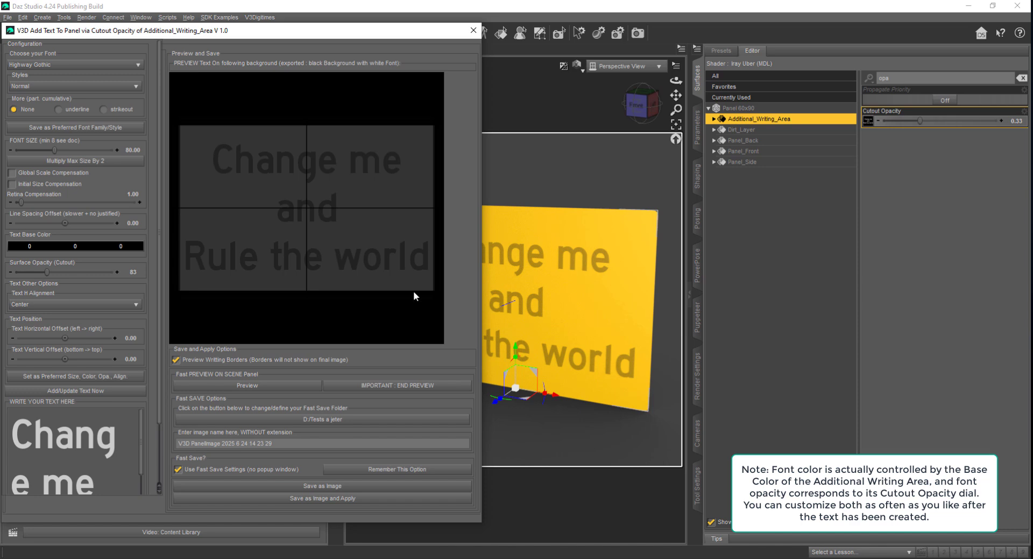
drag(56, 274, 134, 274)
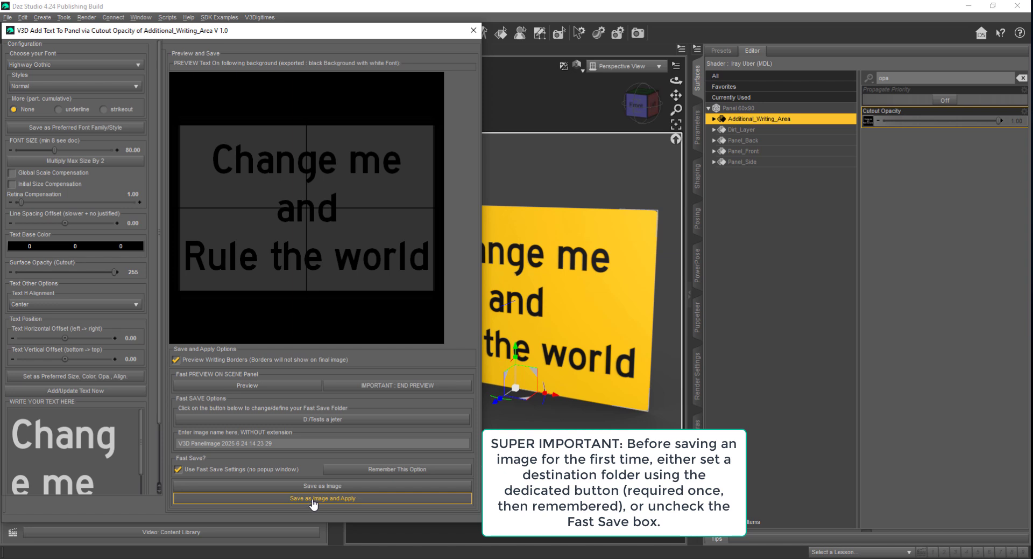
Save the text as an image applied to the panel with Fast Save on, and close the script
click(314, 504)
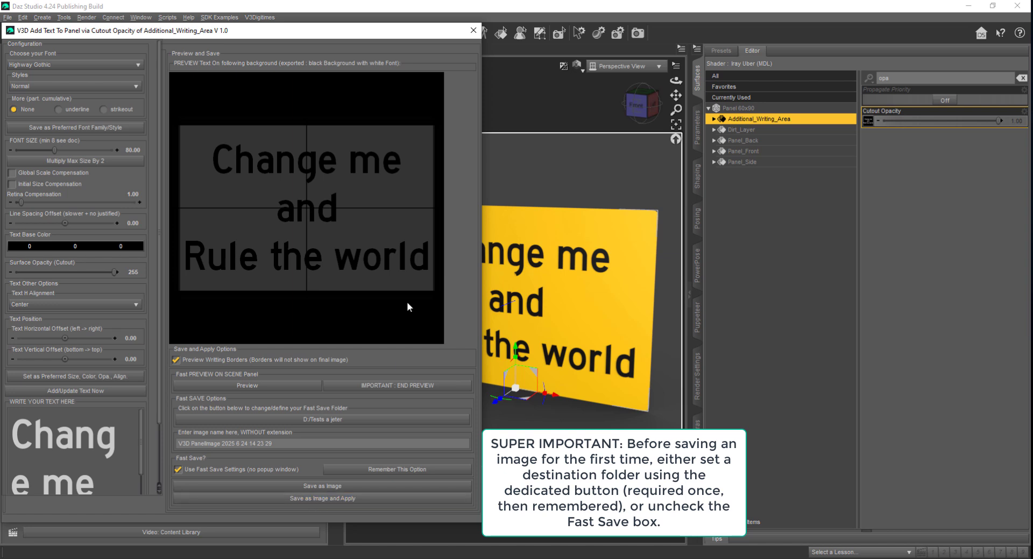
click(473, 30)
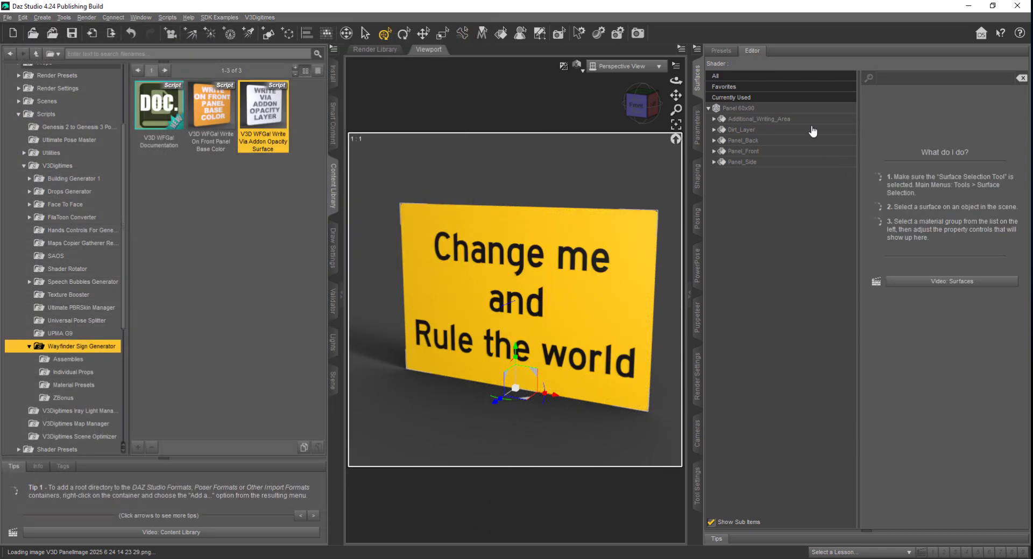
Try Cutout Opacity values such as 0.27 and 0.71 on the Additional_Writing_Area surface and return it to full opacity
click(812, 119)
mouse_move(867, 122)
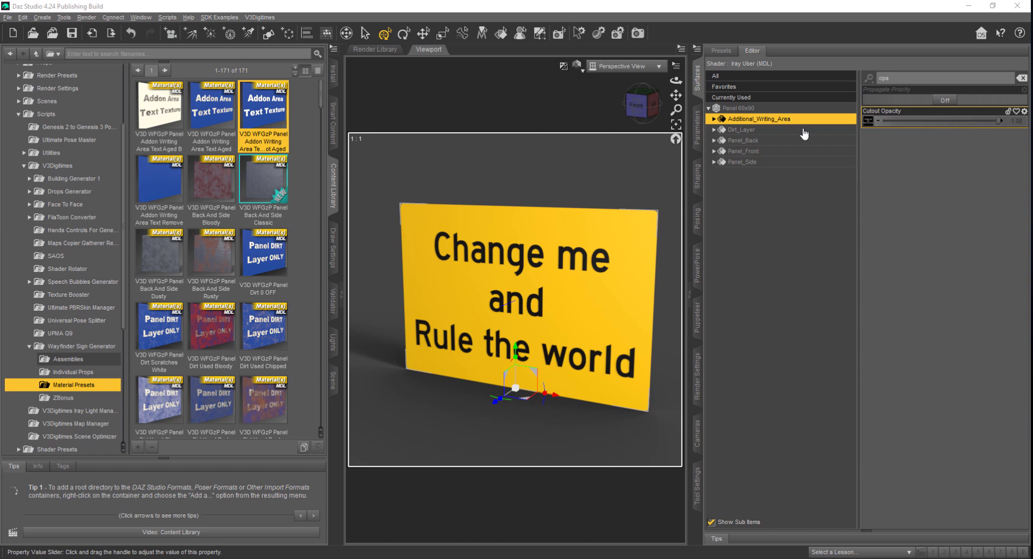
click(914, 120)
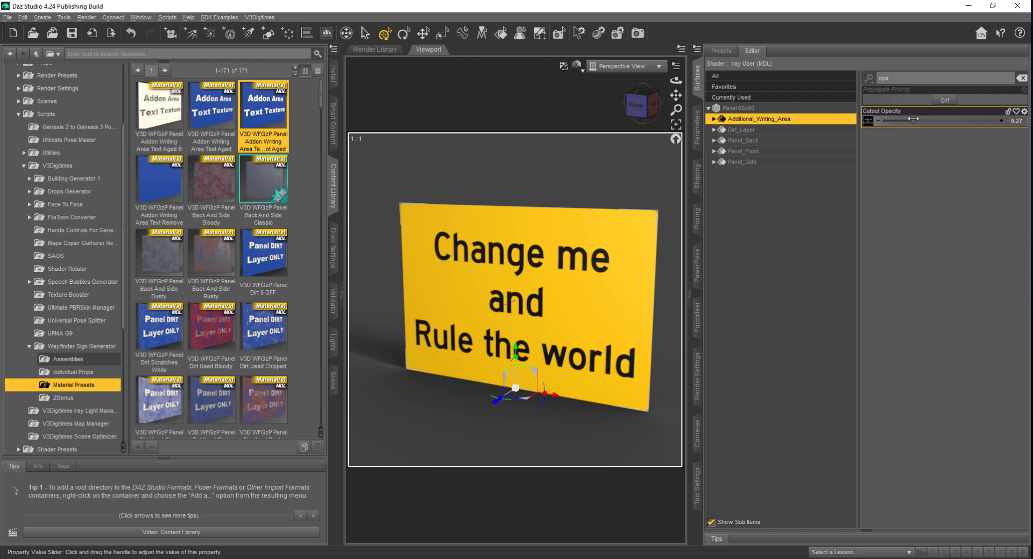
drag(933, 119, 959, 120)
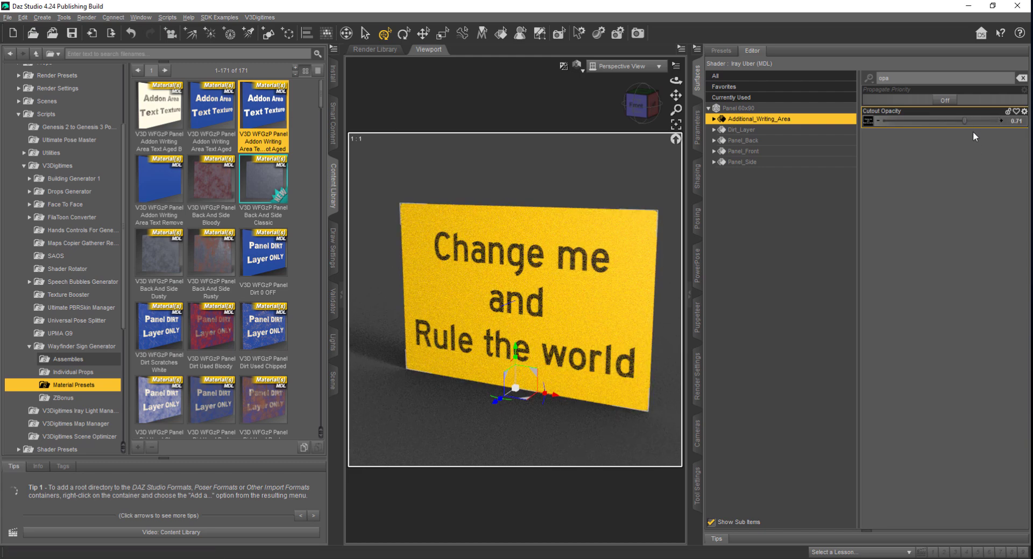
click(930, 122)
drag(936, 124, 1000, 120)
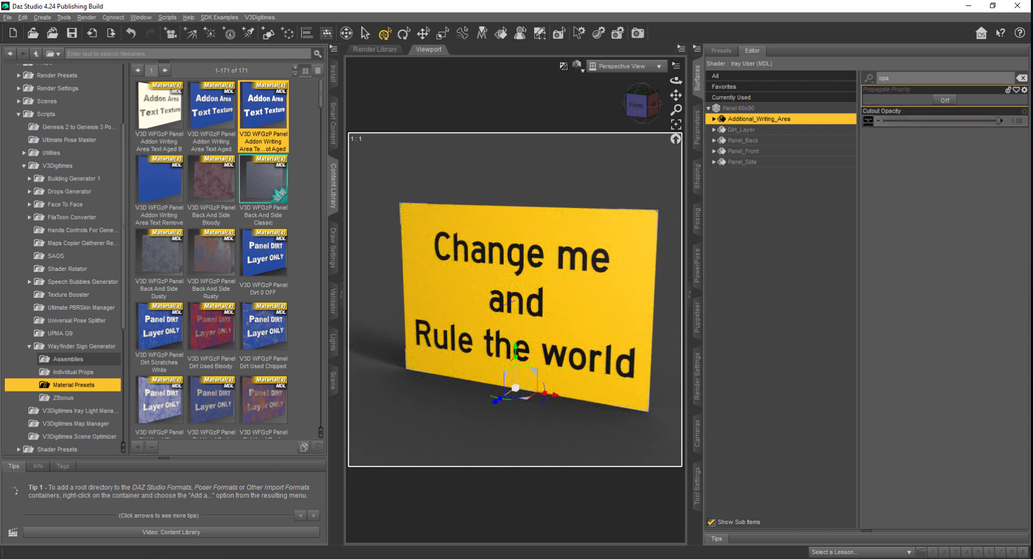
Clear the property filter and set the Additional_Writing_Area Base Color to green 0.094, 0.88, 0.0097
click(1020, 77)
click(948, 293)
click(598, 225)
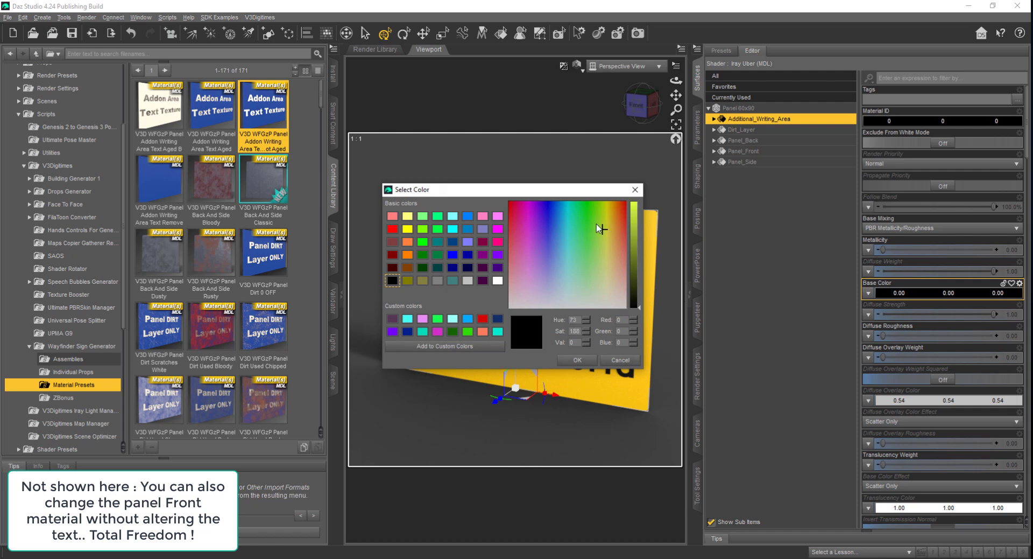
click(592, 214)
click(633, 212)
click(577, 360)
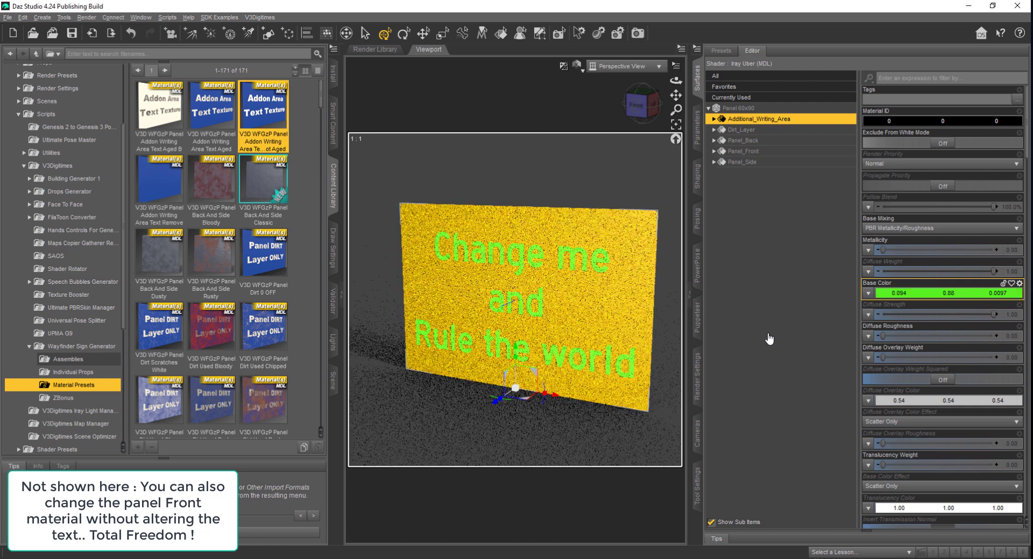
Change the writing area's Base Color to orange 241, 113, 21
click(920, 295)
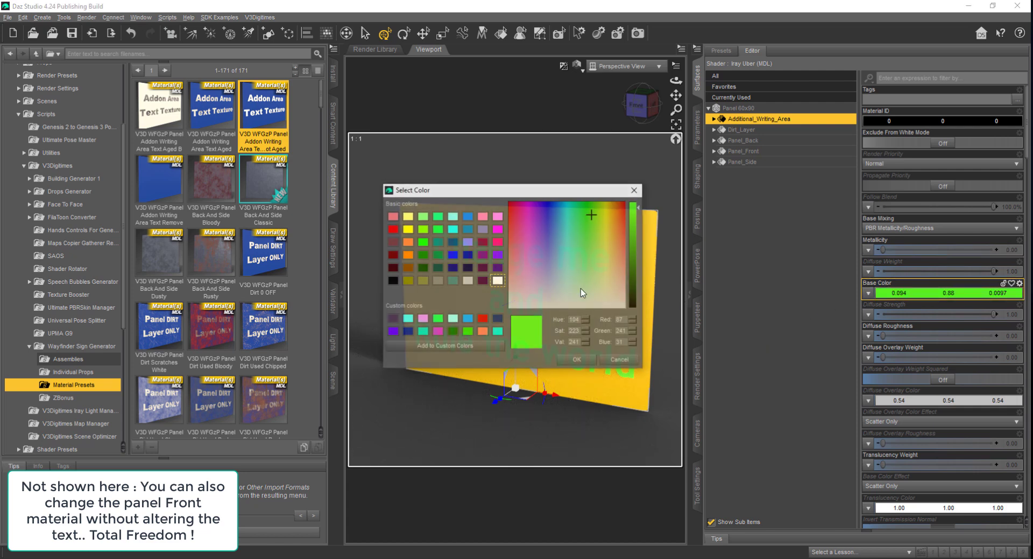
drag(619, 213, 618, 212)
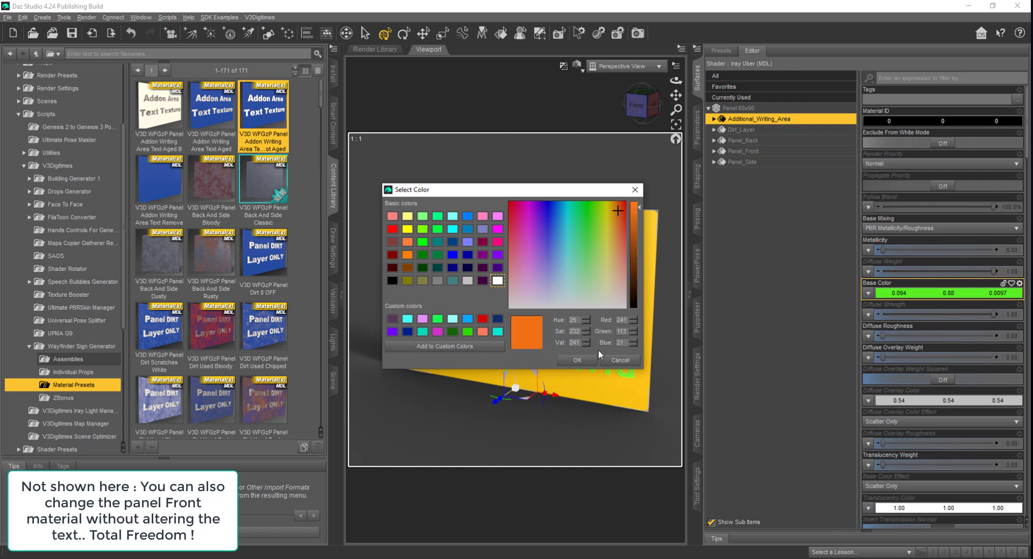
click(580, 359)
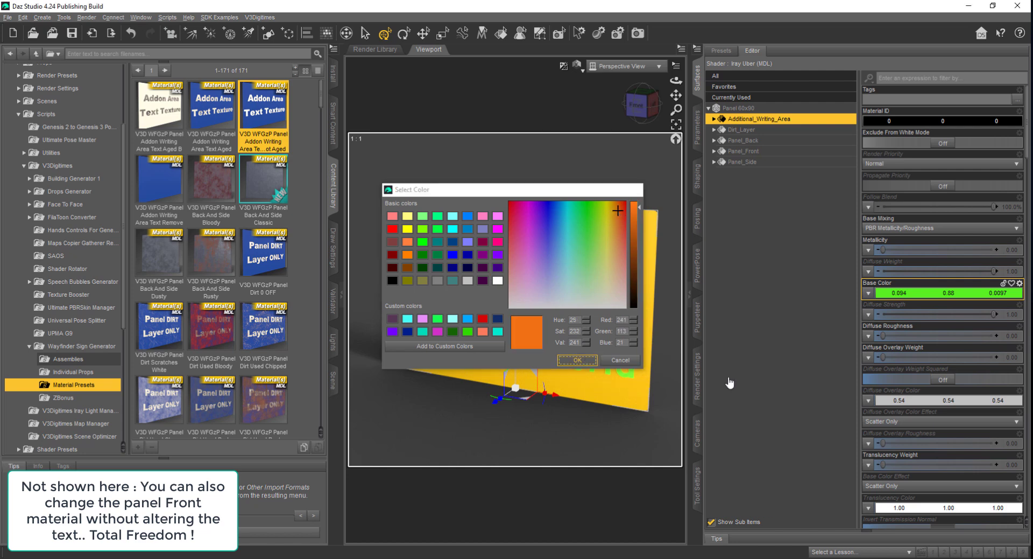
Change the writing area's Base Color to off-white 241, 241, 241
click(920, 294)
click(624, 278)
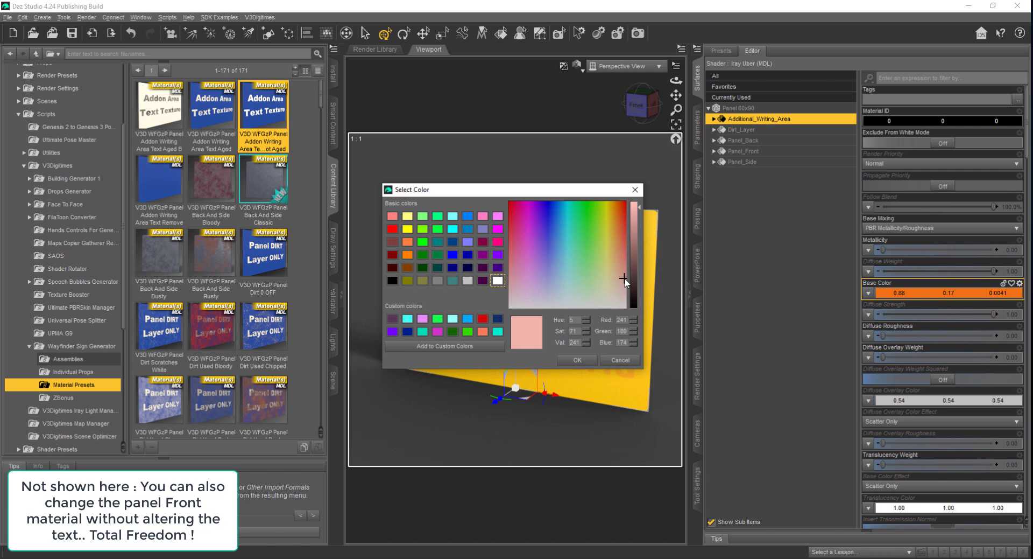
drag(624, 278, 633, 322)
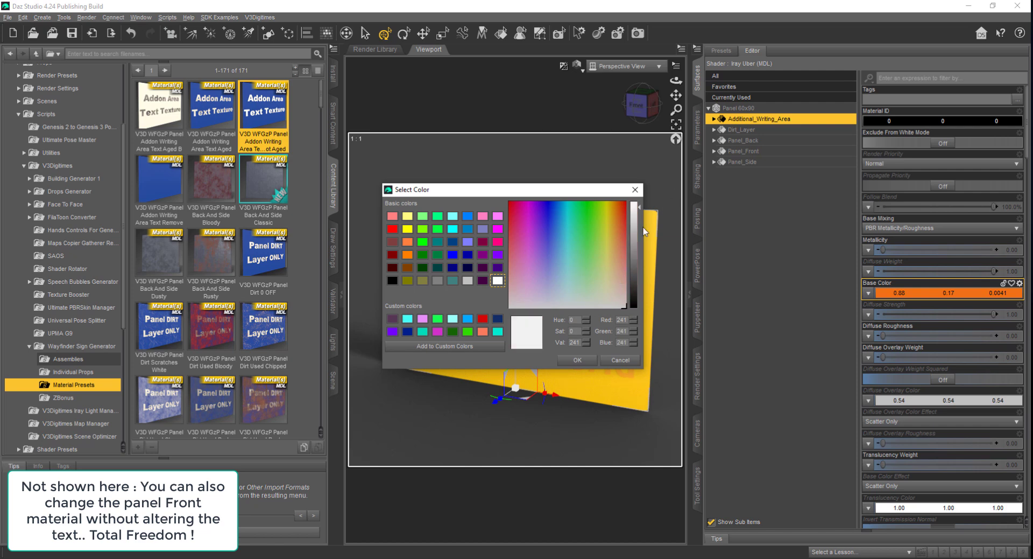
click(577, 359)
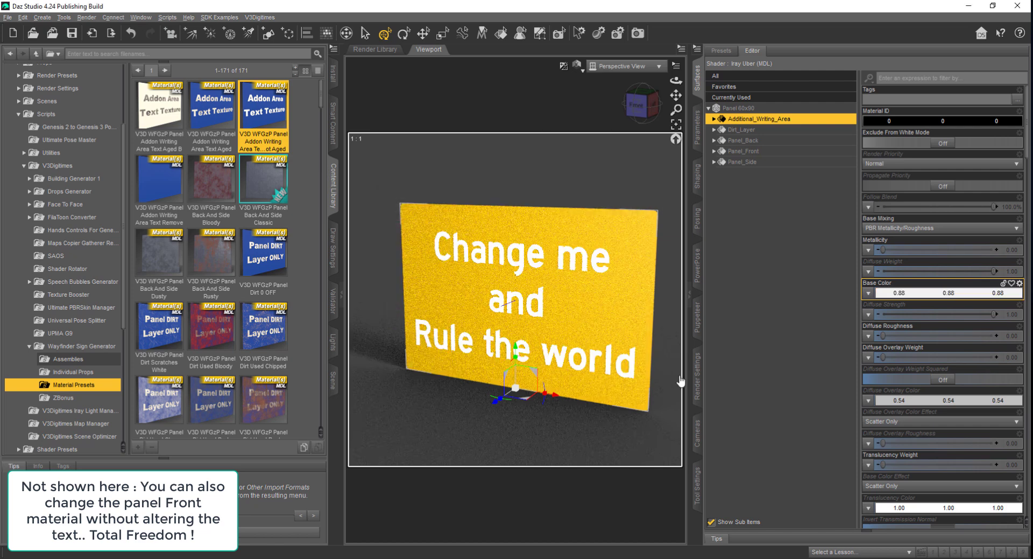
Set the writing area's Base Color back to black 0, 0, 0
click(887, 294)
drag(630, 294, 633, 312)
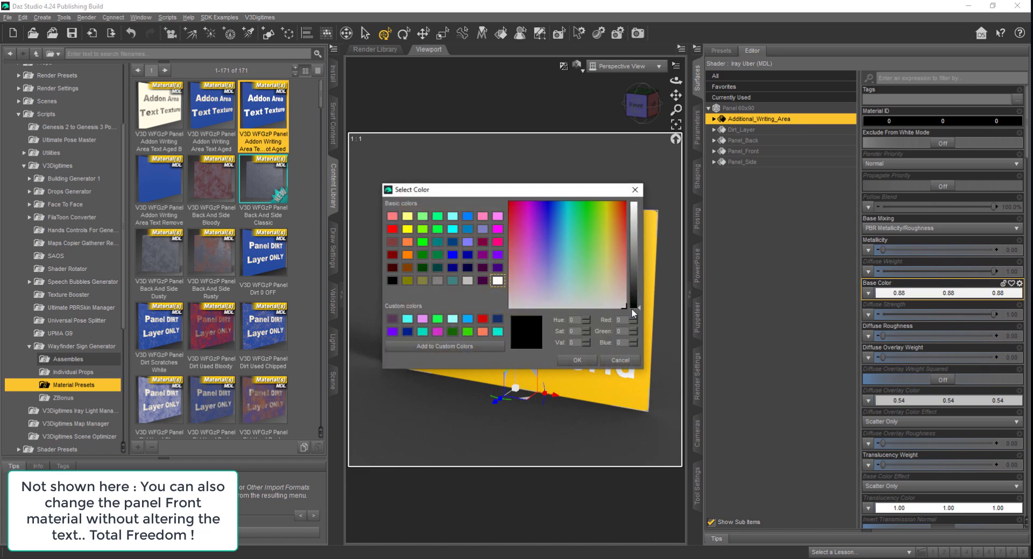
click(577, 360)
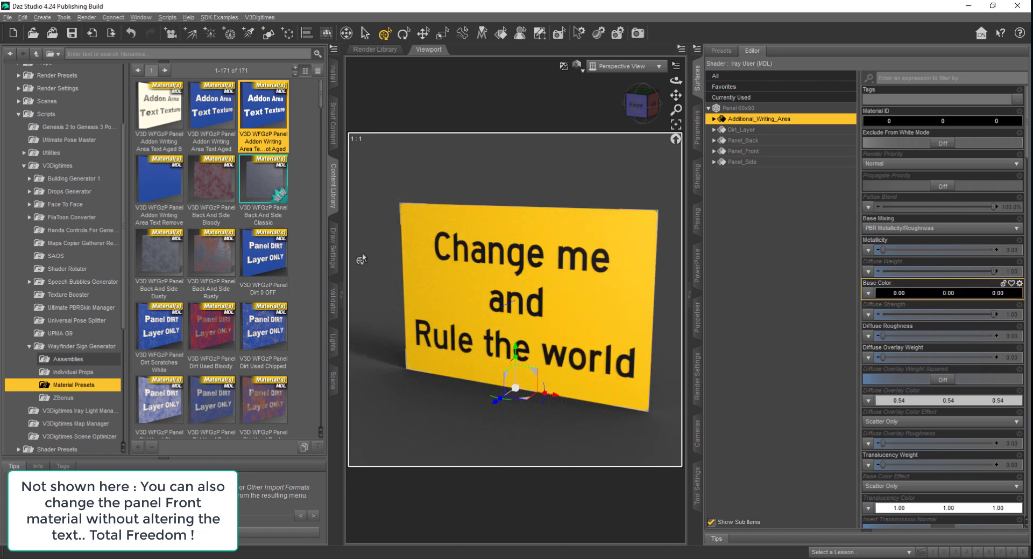
Apply the Panel Dirt Layer Only material preset shown directly below Panel Dirt Used Bloody to the sign panel
click(541, 325)
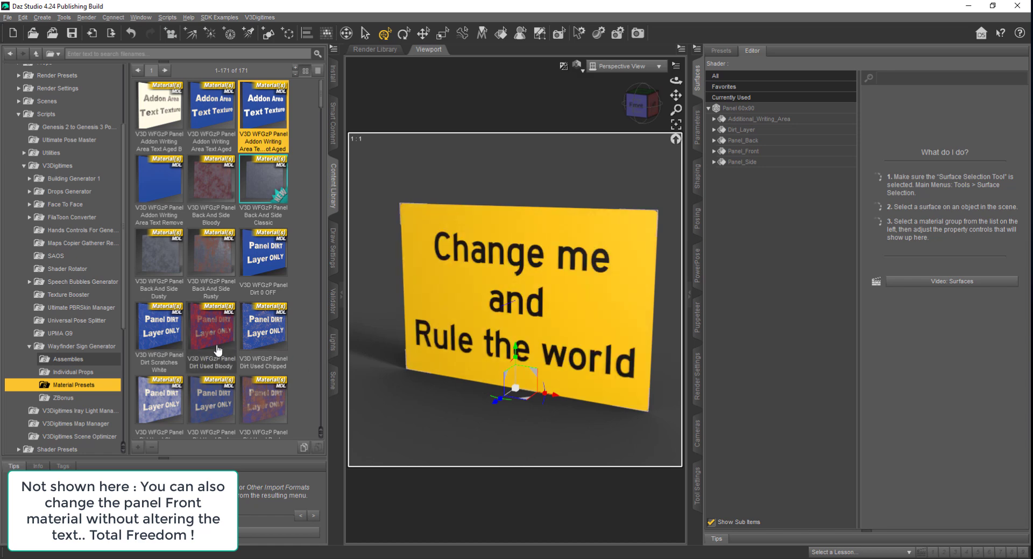
double_click(215, 400)
click(479, 453)
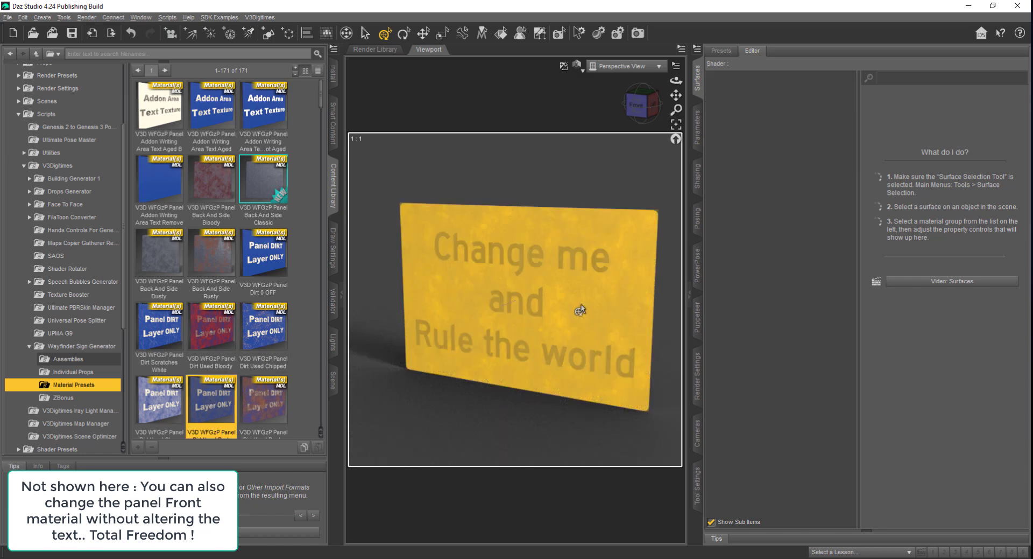
Apply the Panel Addon Writing Area Text Aged B preset to the sign panel and slightly lower the Additional_Writing_Area's Cutout Opacity
click(580, 310)
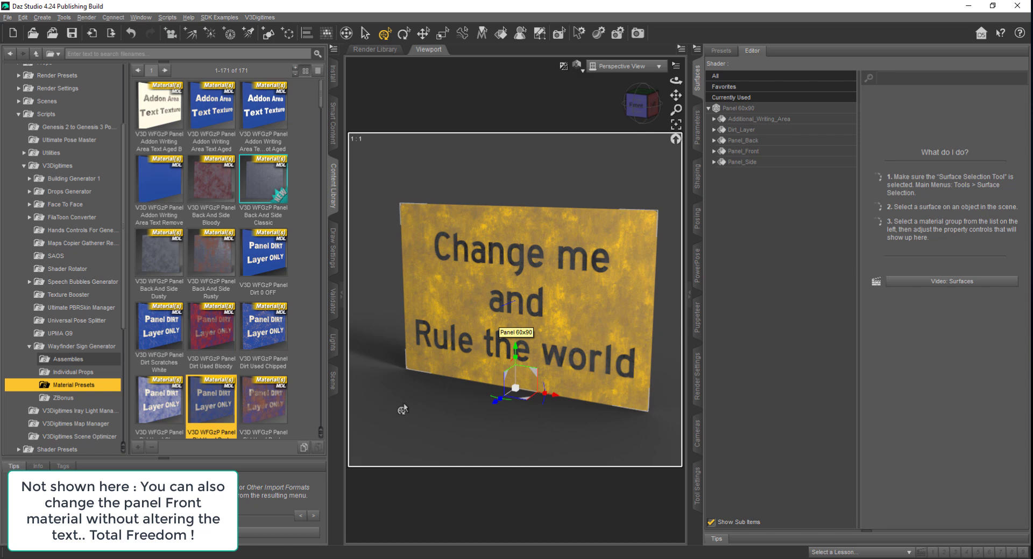
double_click(159, 113)
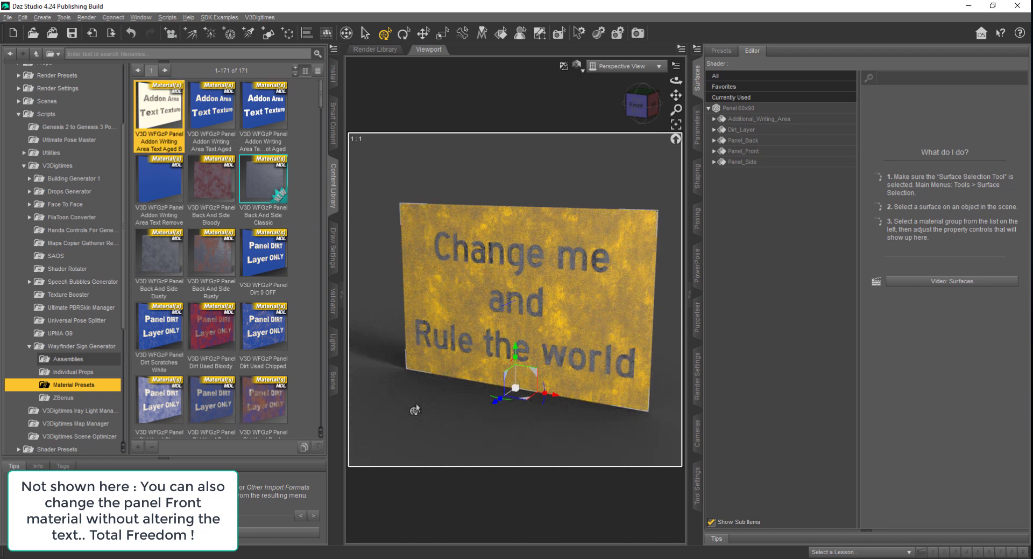
click(777, 119)
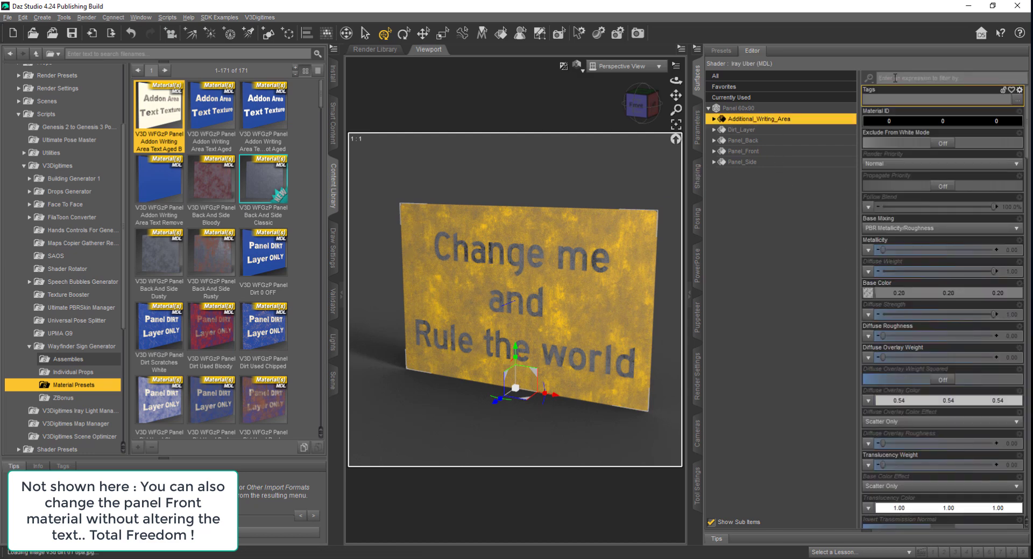
click(891, 77)
text(op)
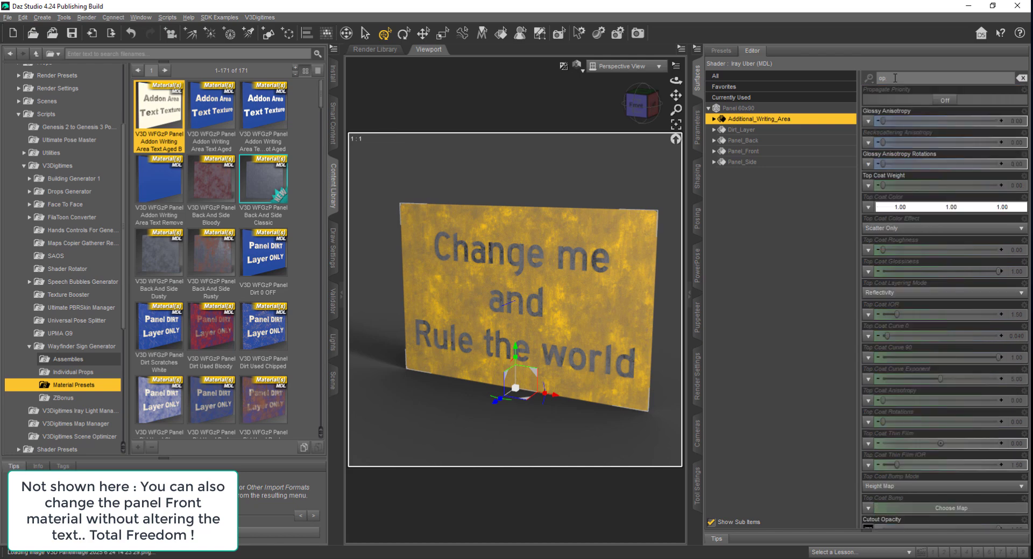
text(a)
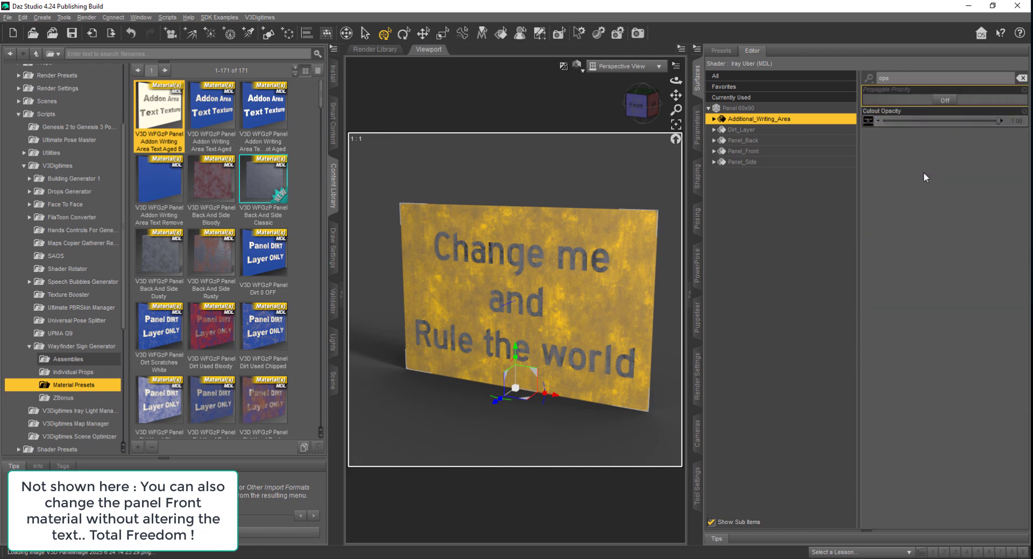
mouse_move(932, 122)
mouse_down()
mouse_move(945, 122)
mouse_move(921, 122)
mouse_up()
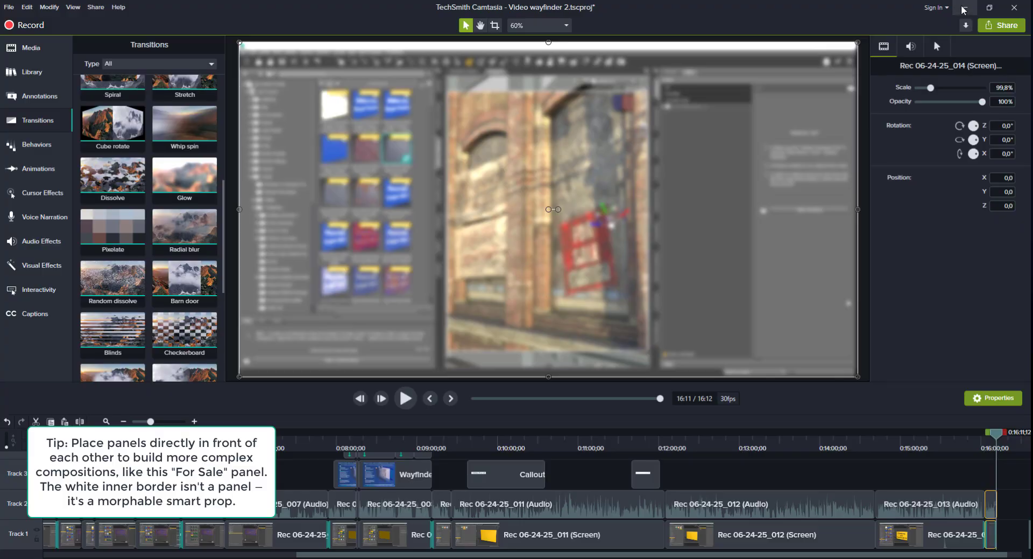
Switch to the Dead Inside scene in Daz Studio and select the For Sale sign and graffiti panels in turn to examine the composition
click(963, 7)
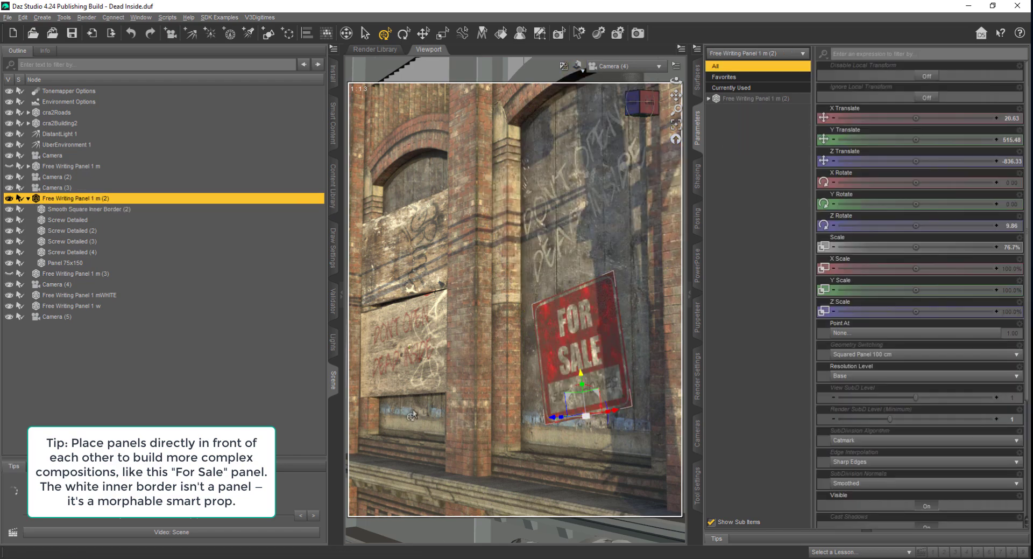
click(579, 344)
click(589, 211)
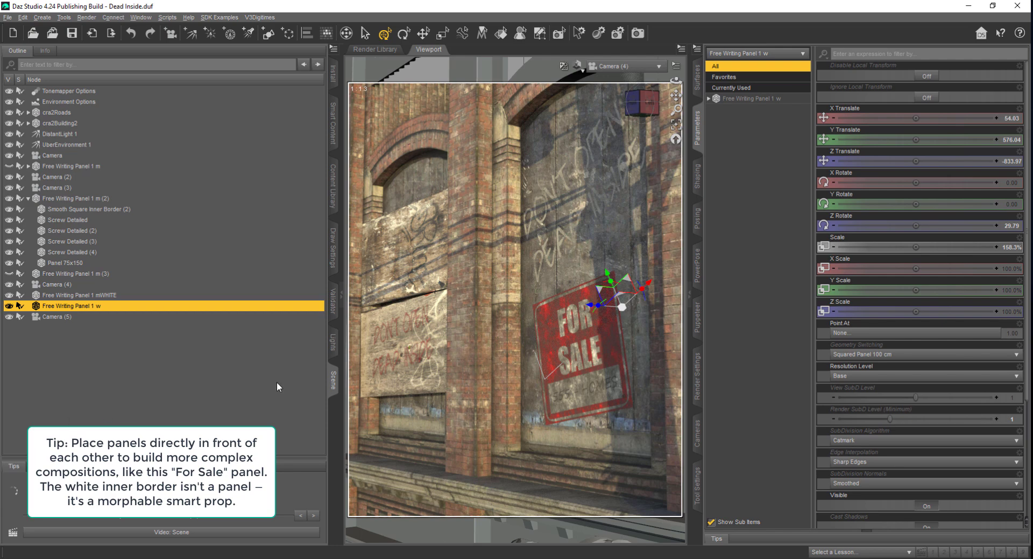
click(404, 355)
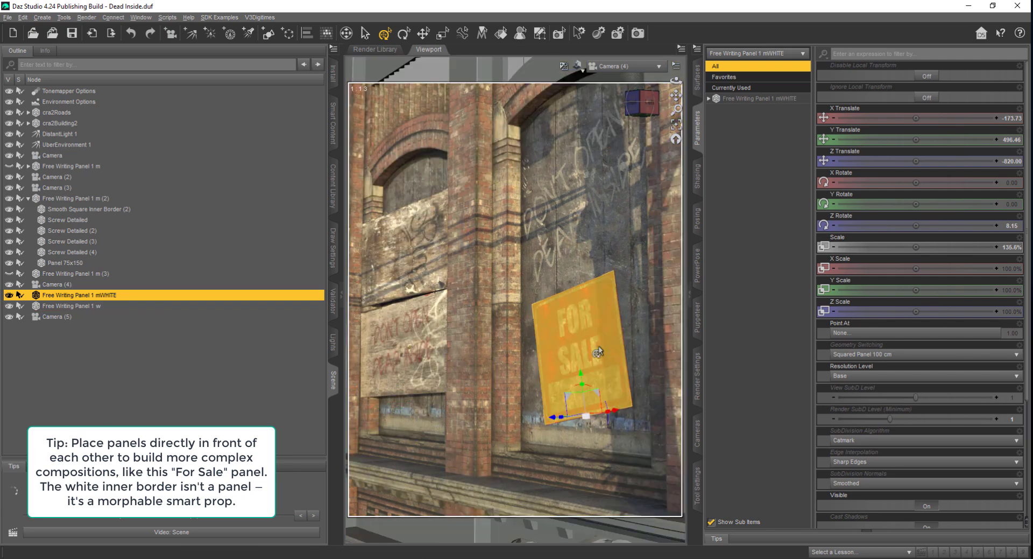
click(598, 351)
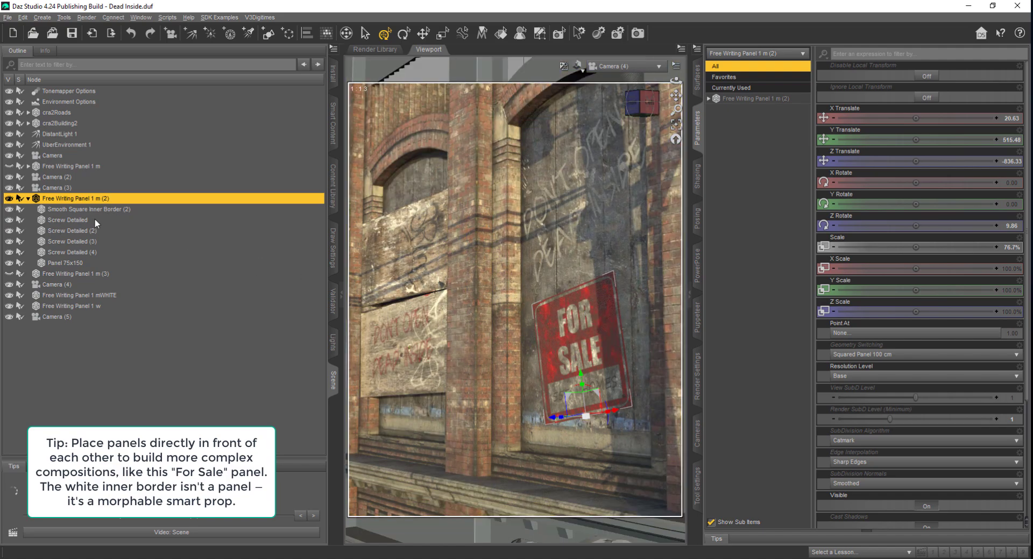
Set the Width Inside morph of Smooth Square Inner Border (2) on the For Sale sign to -13.4%
click(116, 210)
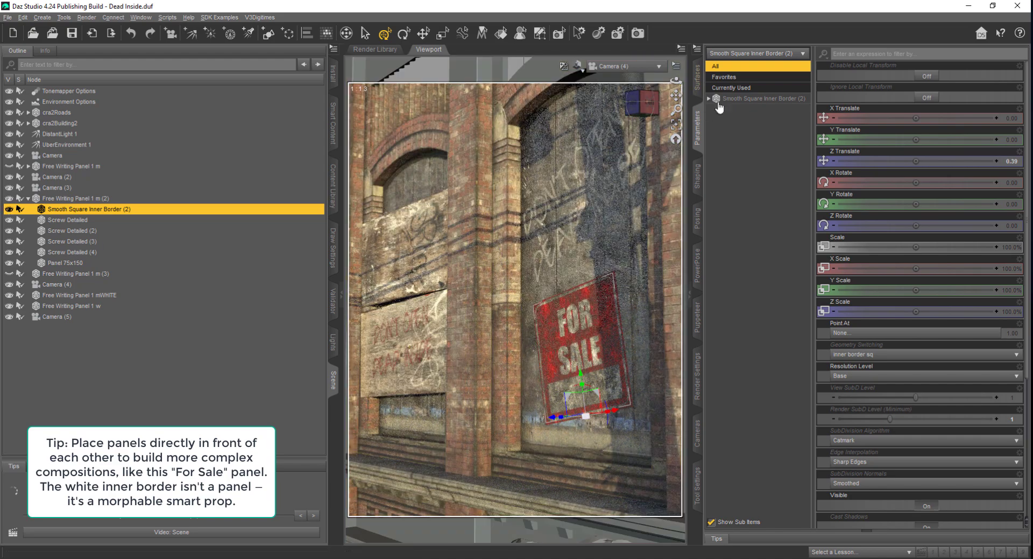
click(745, 100)
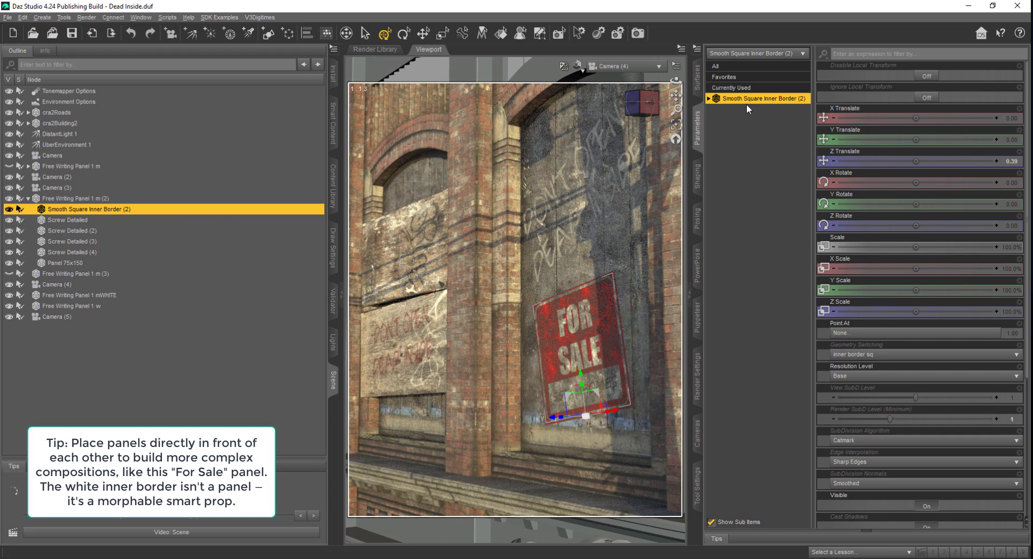
click(708, 98)
click(746, 133)
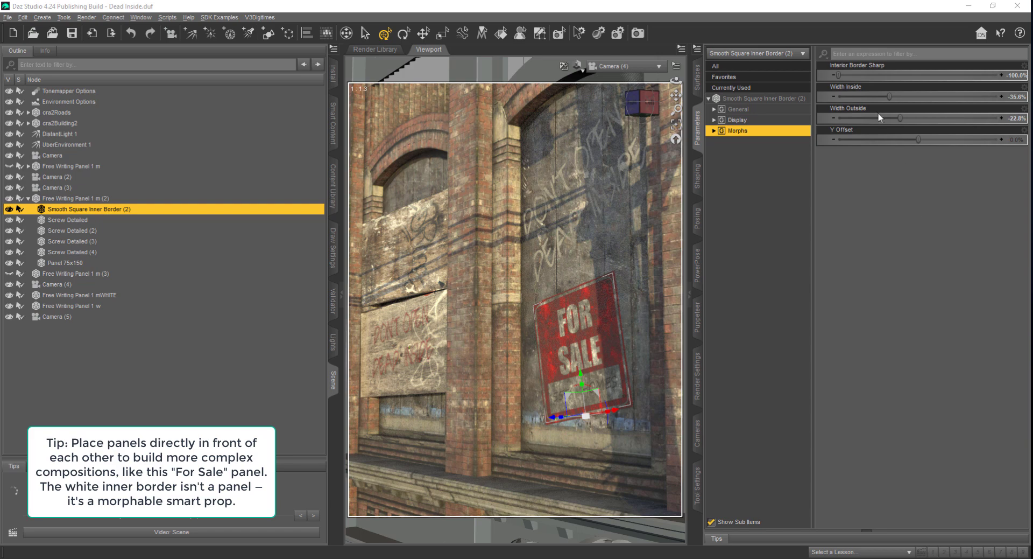
click(888, 96)
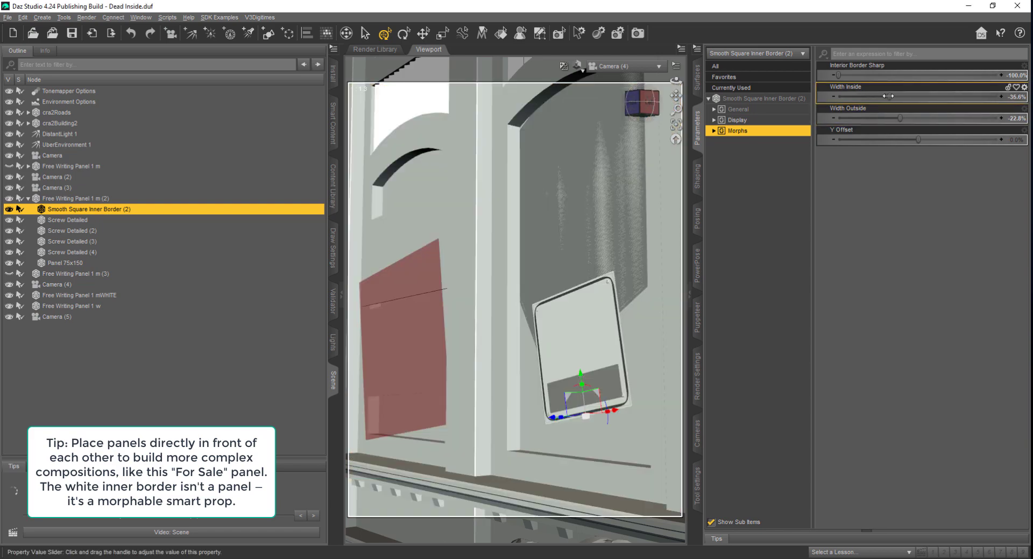
drag(888, 96, 908, 88)
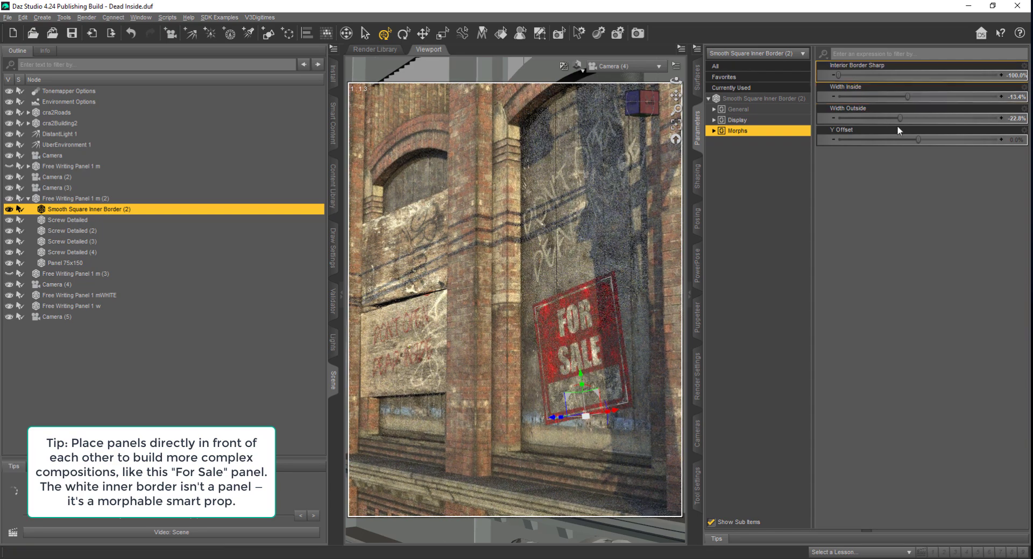
Try the inner border's Y Offset morph at 13.4% and at -100%, resetting it to 0 each time
drag(917, 141, 929, 135)
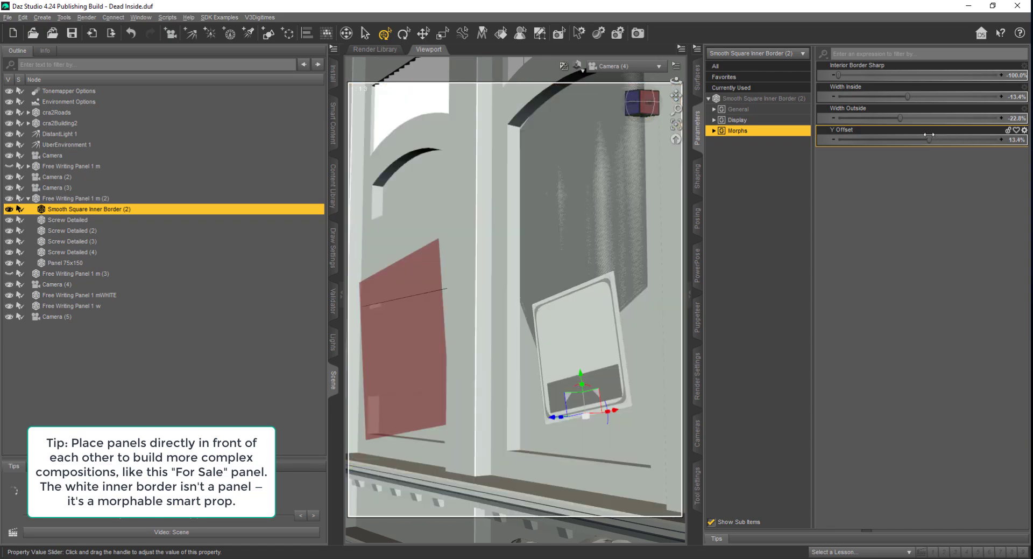
click(1008, 143)
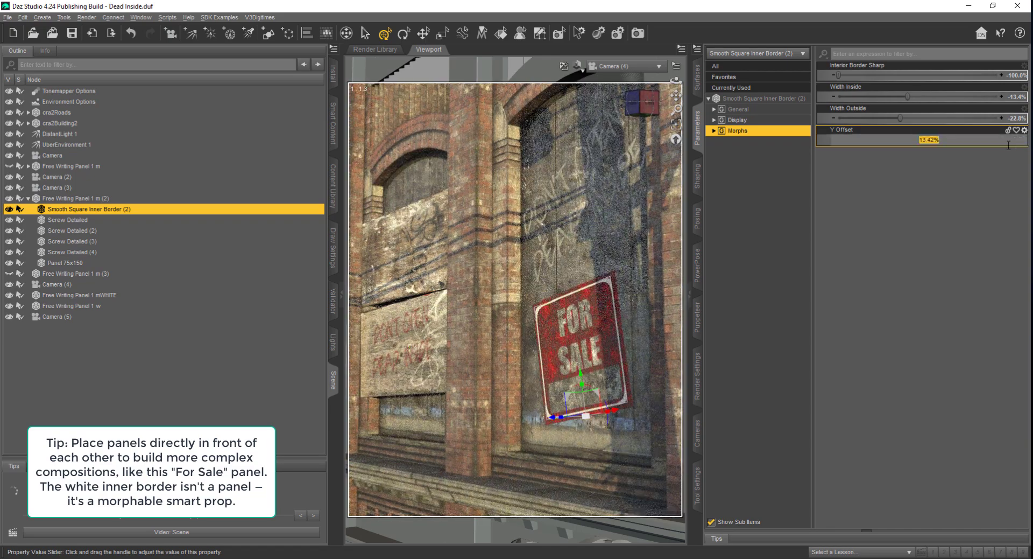
text(0)
key(Return)
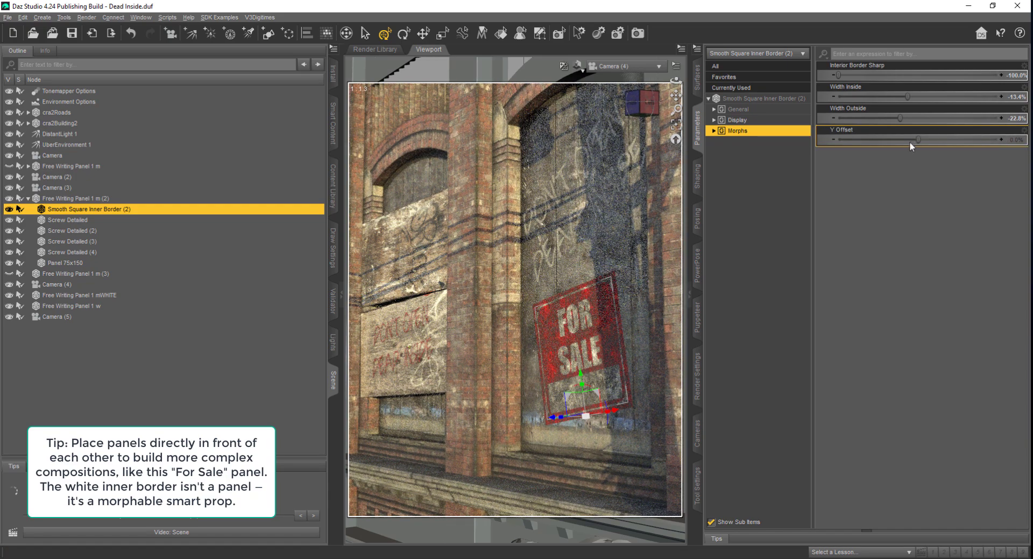
drag(911, 143, 853, 145)
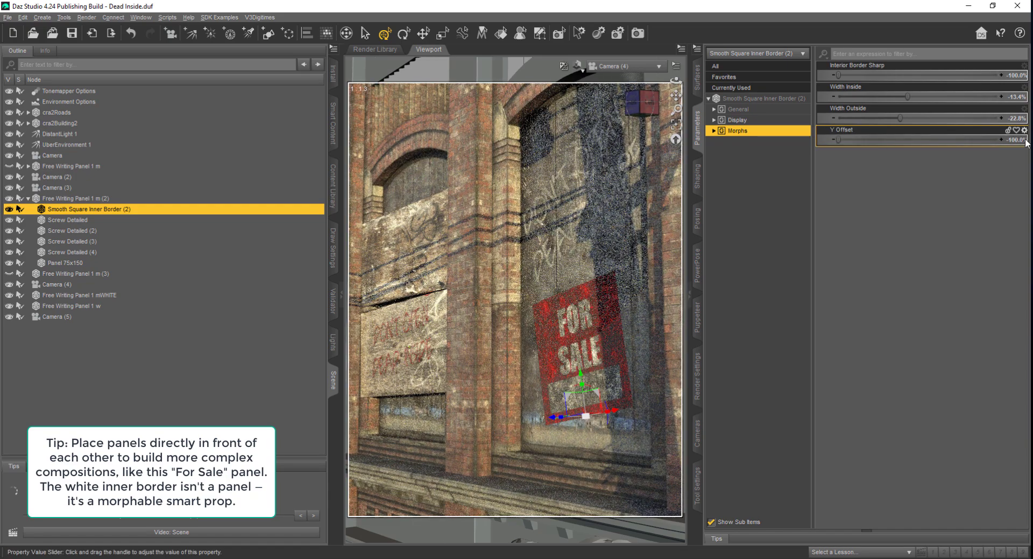
click(1017, 140)
text(0)
key(Return)
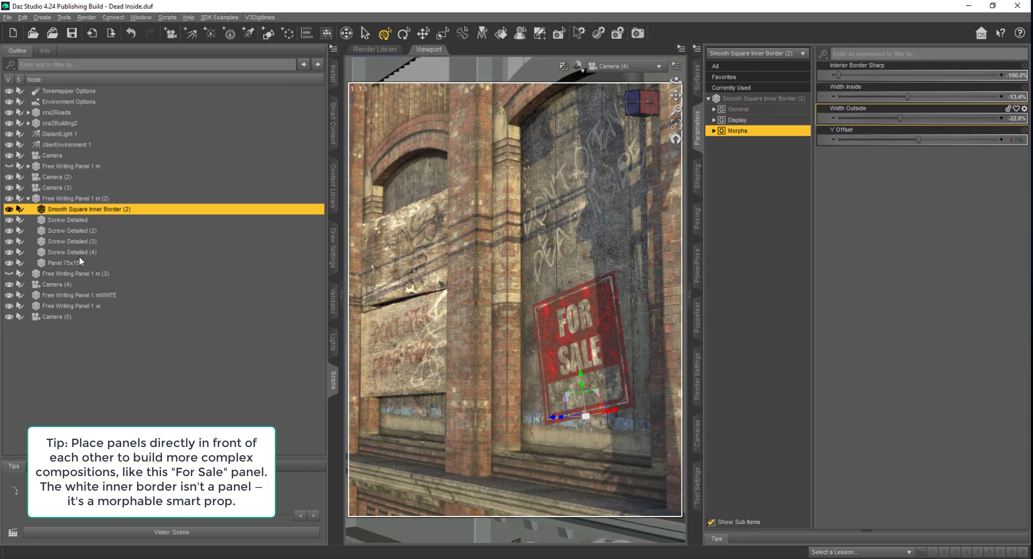
Try moving the Panel 75x150 sideways on the For Sale sign, and undo the move
click(72, 264)
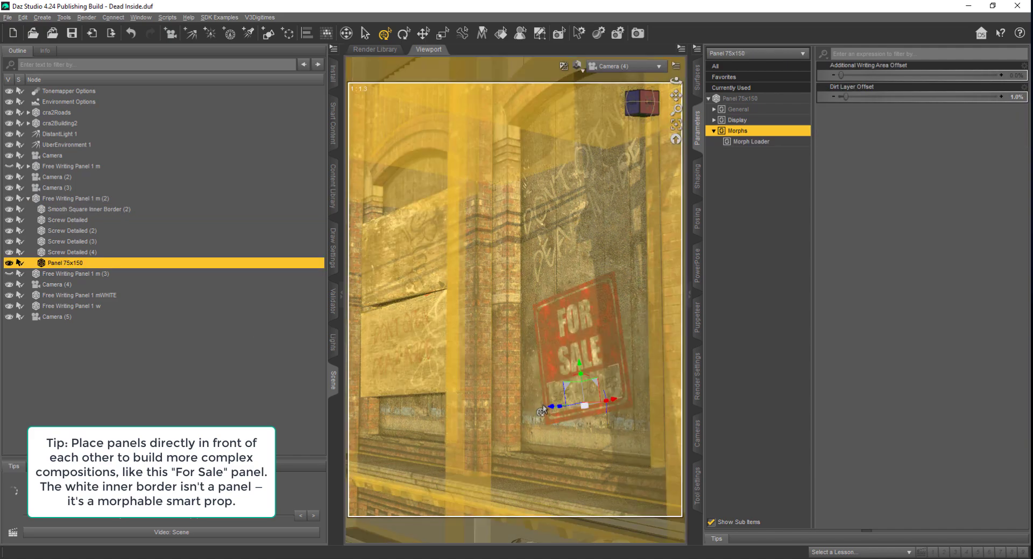
drag(543, 410, 530, 410)
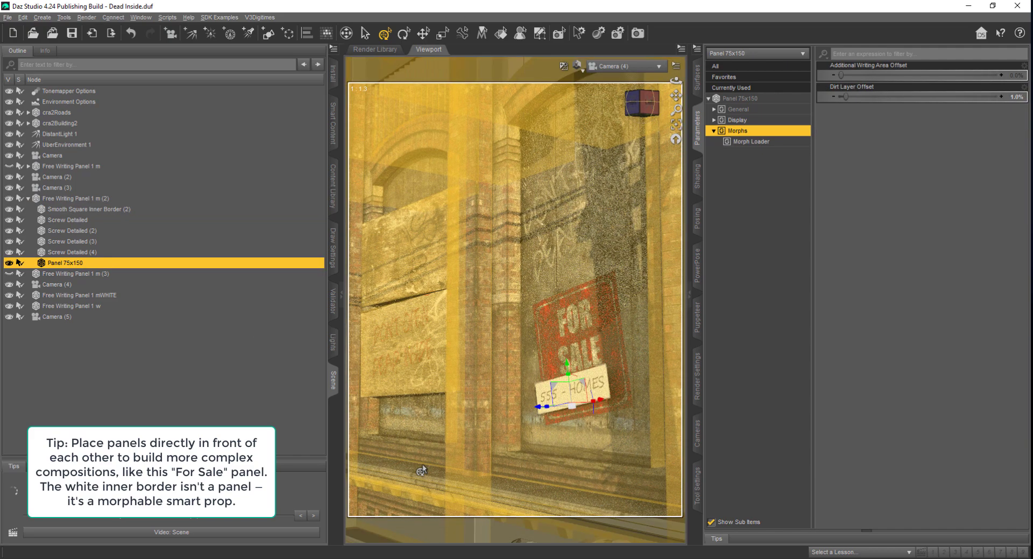
key(ctrl+z)
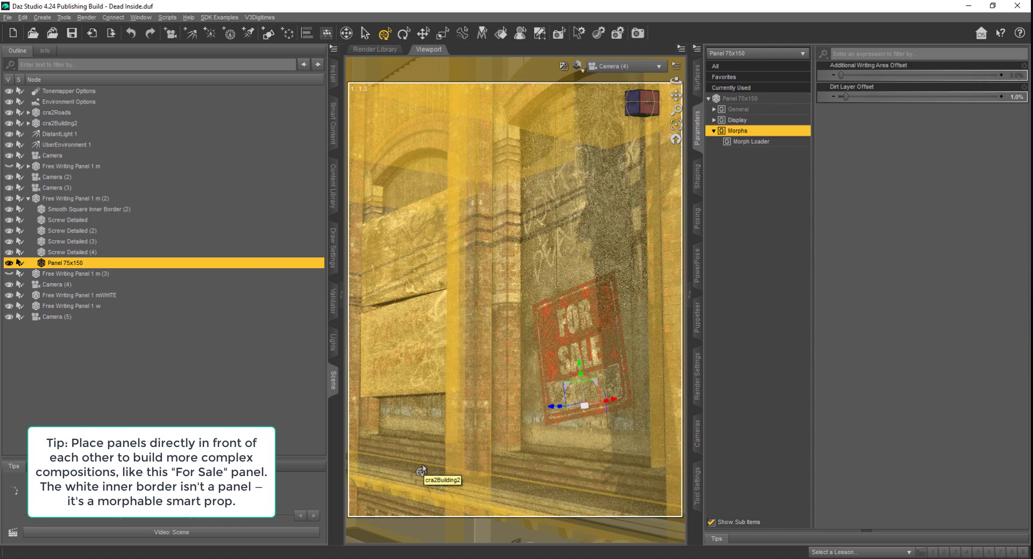
Hide Free Writing Panel 1 m (2), the For Sale sign, together with its child objects
click(742, 341)
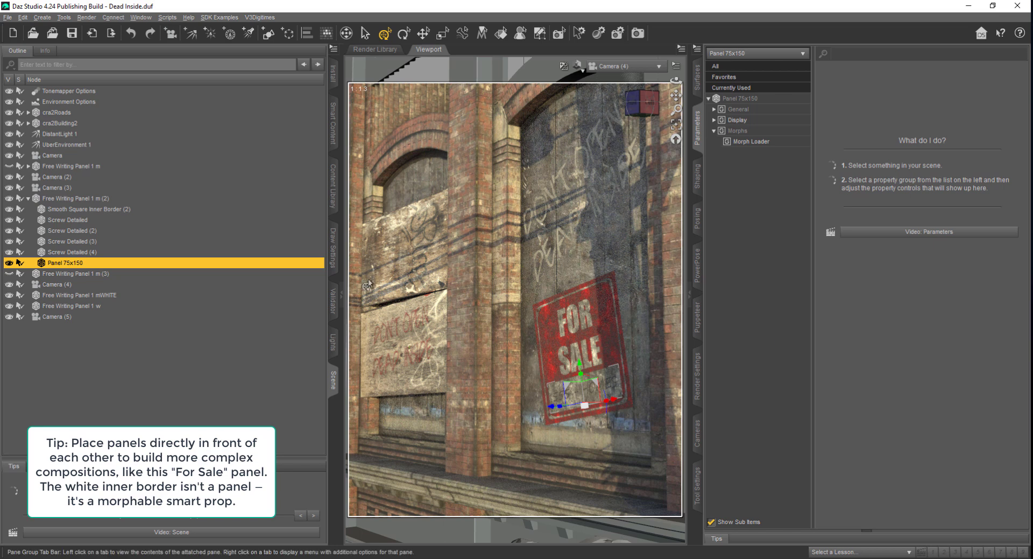
click(10, 198)
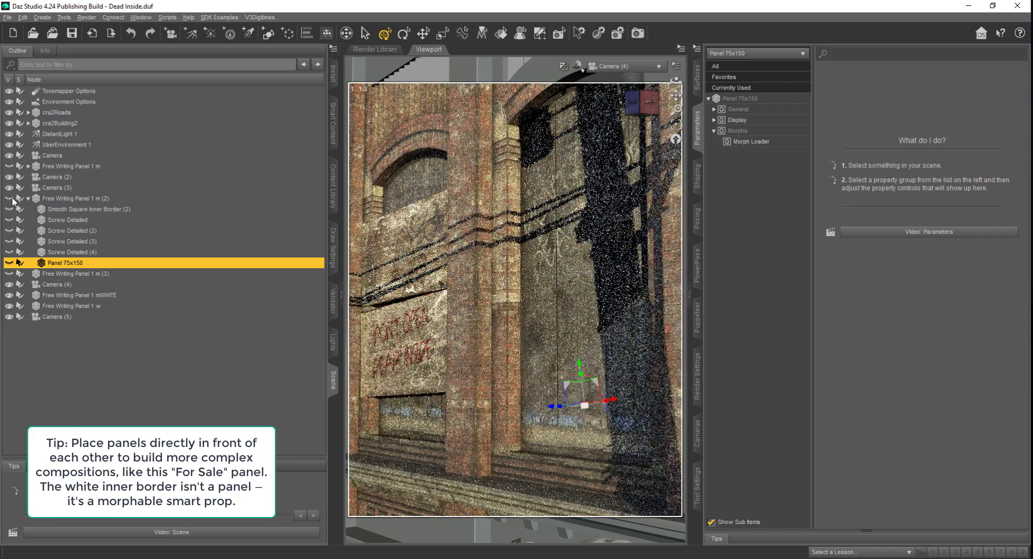
Select the graffiti panel Free Writing Panel 1 w and toggle its visibility off and back on
click(72, 306)
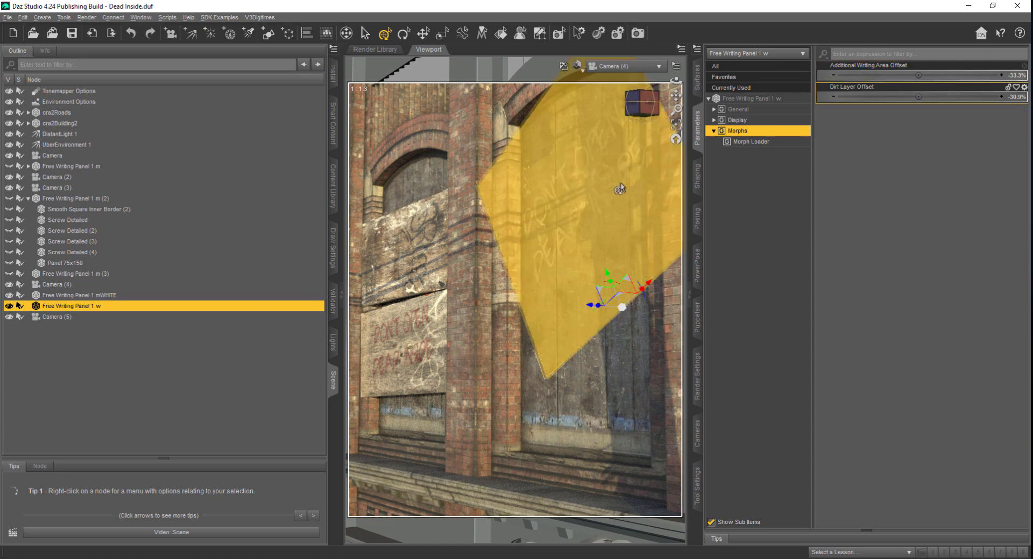
click(10, 306)
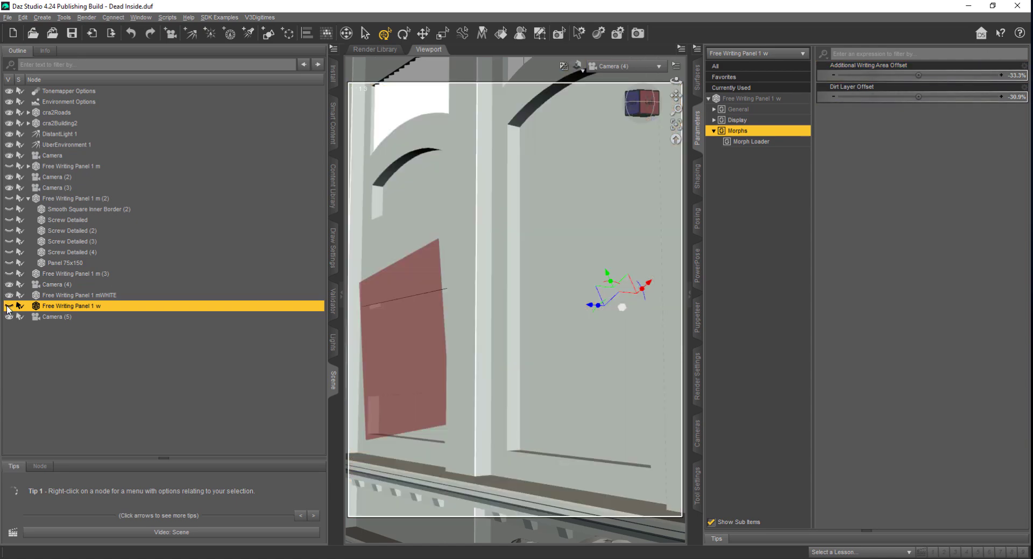
click(9, 306)
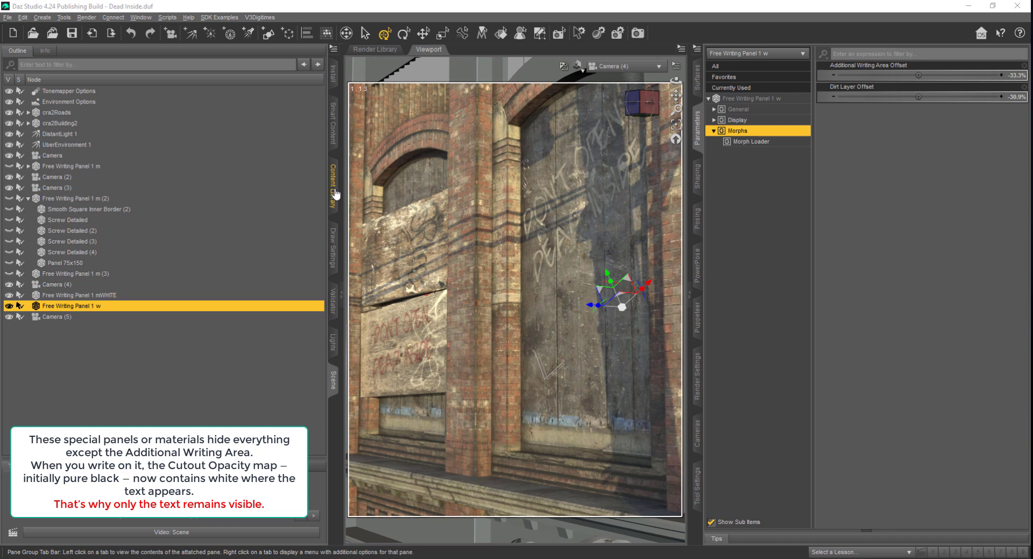
Load the zBonus Free Writing Panel 100x100 prop from the Wayfinder Sign Generator content into the scene
click(334, 186)
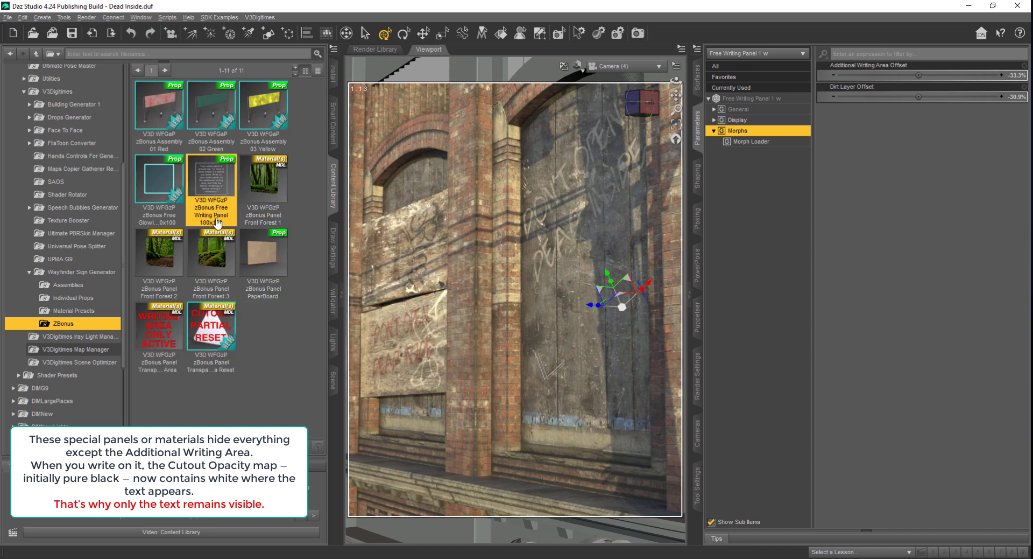
mouse_move(217, 223)
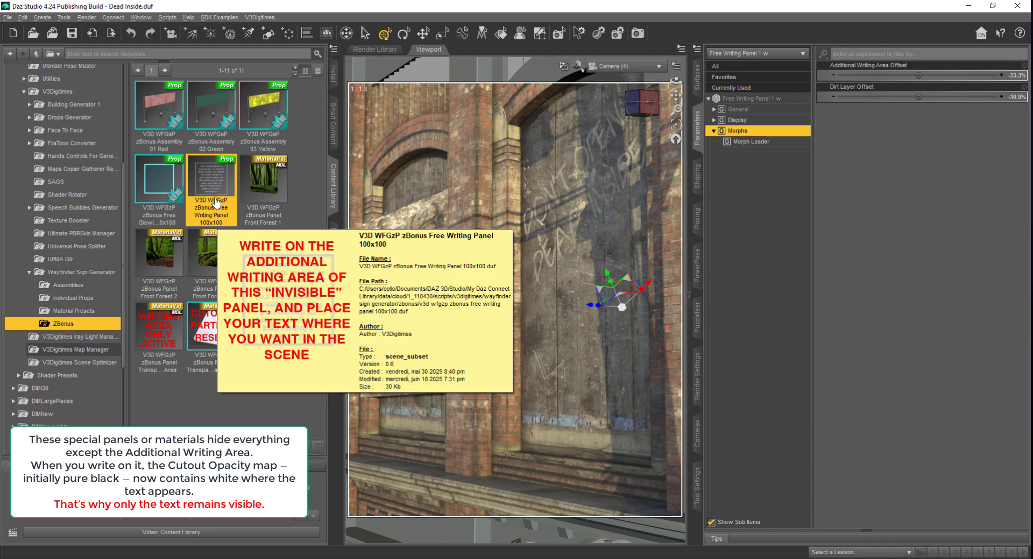
double_click(215, 203)
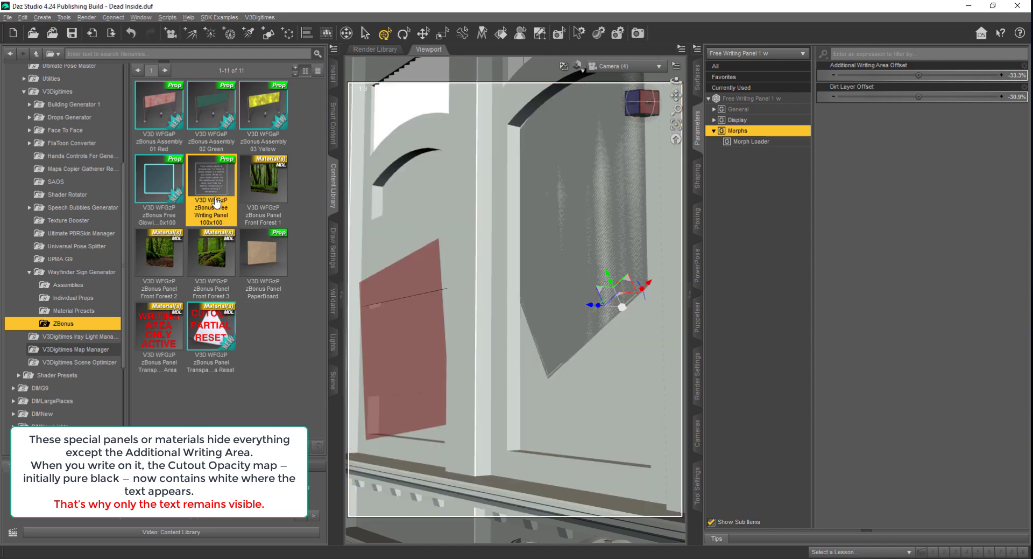
In the Perspective View, paste the transforms of Free Writing Panel 1 w onto the newly loaded Free Writing Panel 1 m (4)
click(624, 66)
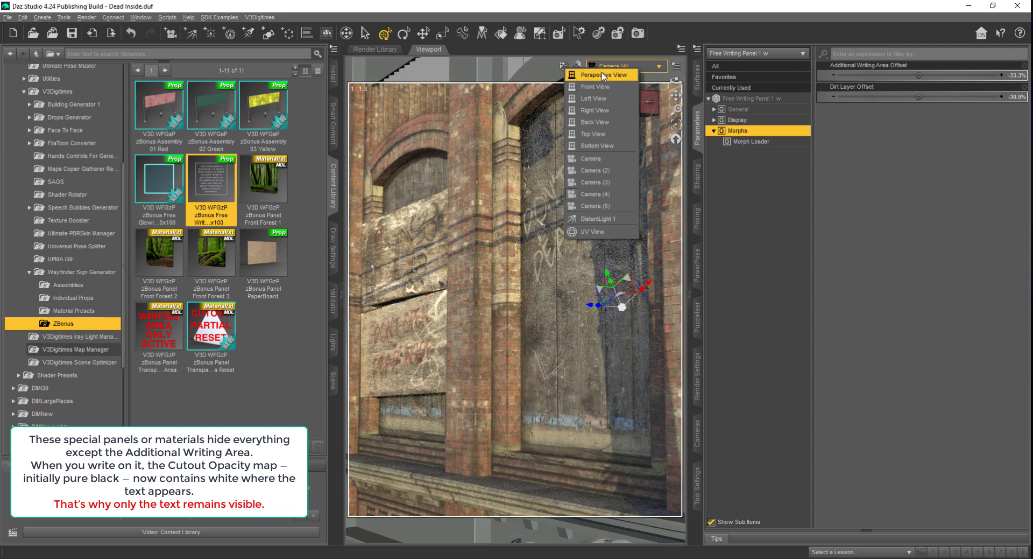
click(613, 76)
click(675, 127)
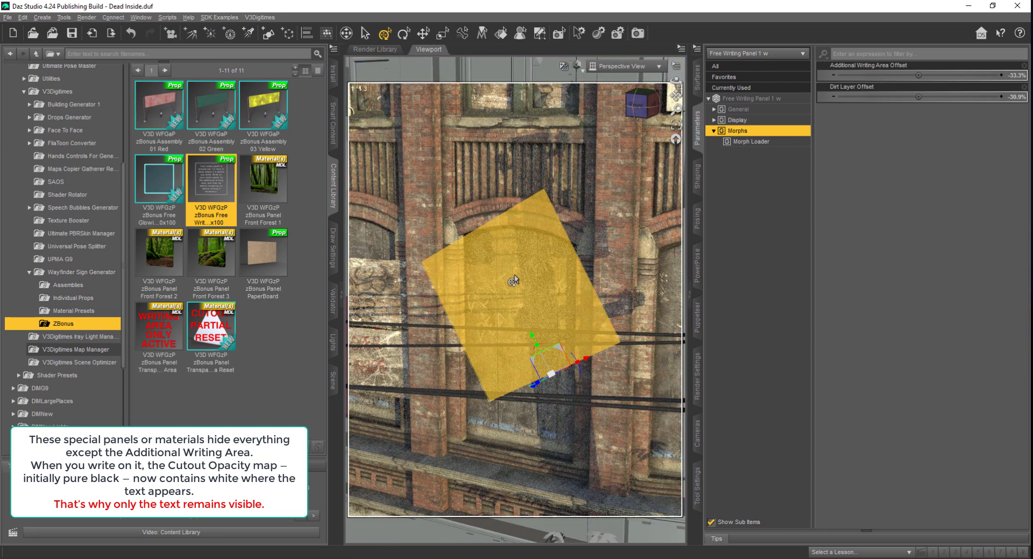
click(332, 381)
click(67, 327)
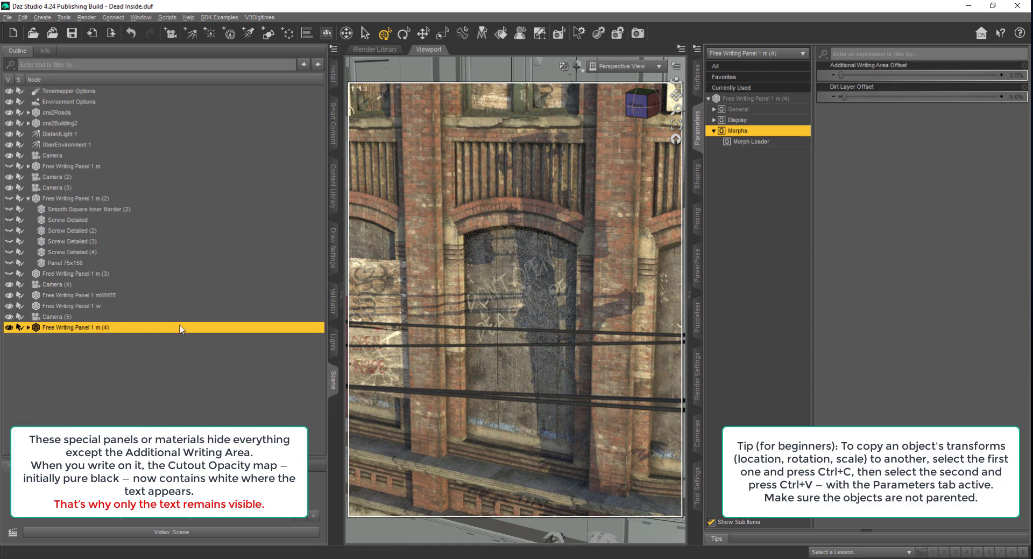
key(ctrl+v)
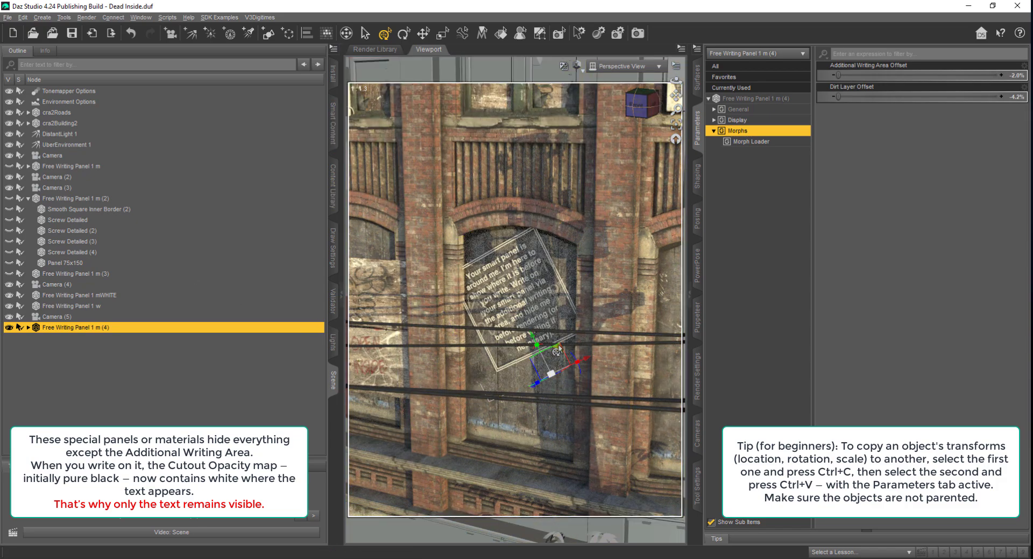
Move Free Writing Panel 1 m (4) back against the wooden door and hide its child Info Details Smart Plane (2)
mouse_move(557, 348)
mouse_down()
mouse_move(561, 442)
mouse_move(543, 475)
mouse_move(551, 425)
mouse_move(538, 313)
mouse_move(581, 215)
mouse_up()
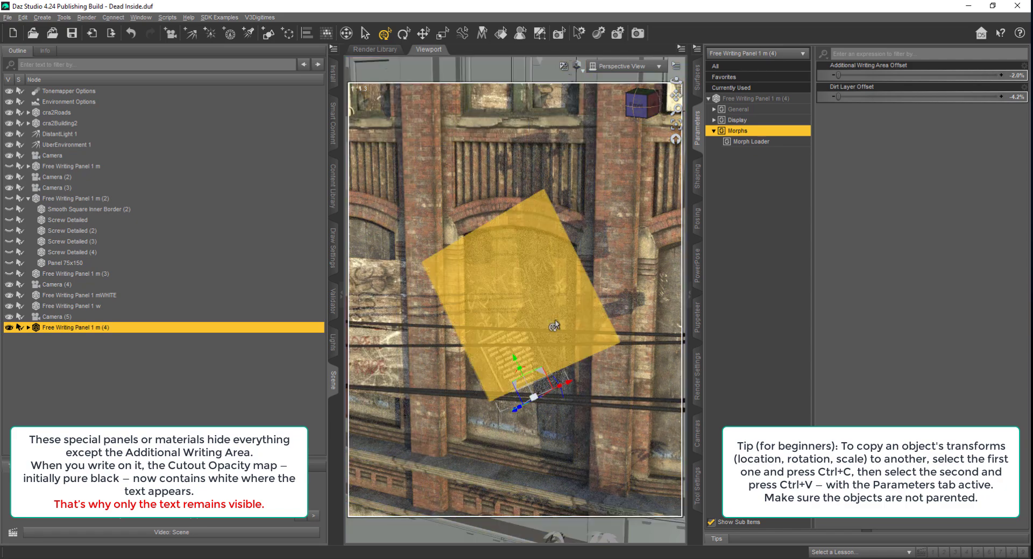
click(678, 124)
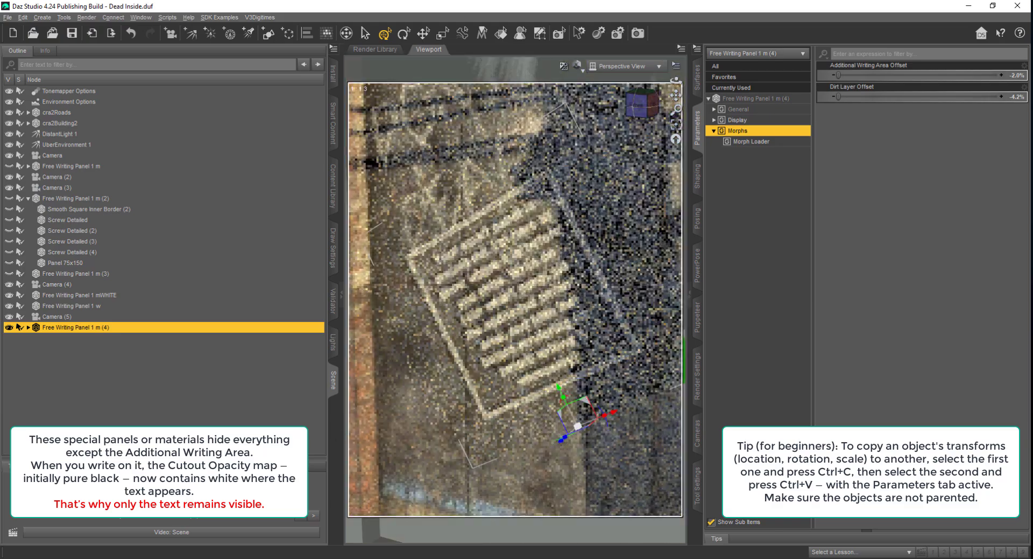
click(451, 360)
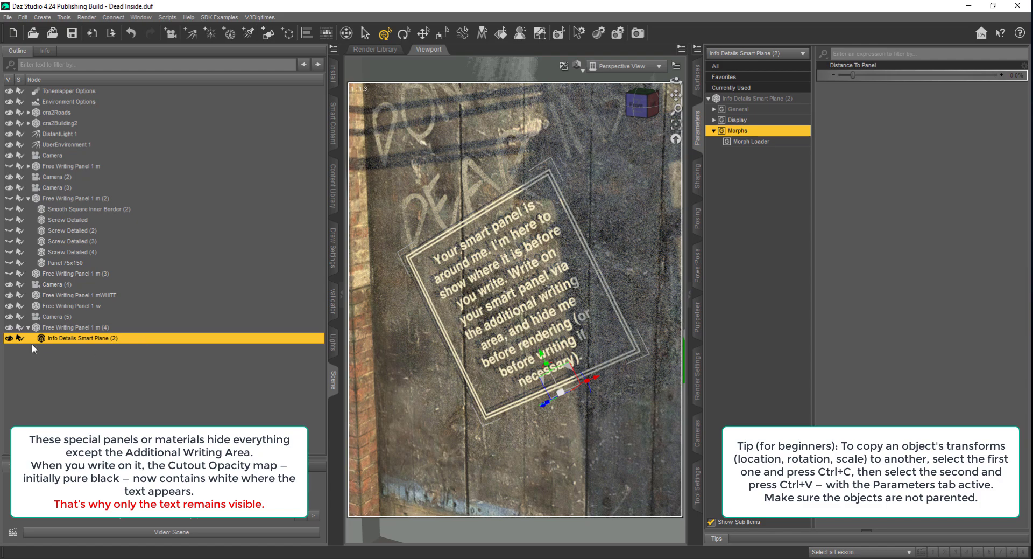
click(9, 338)
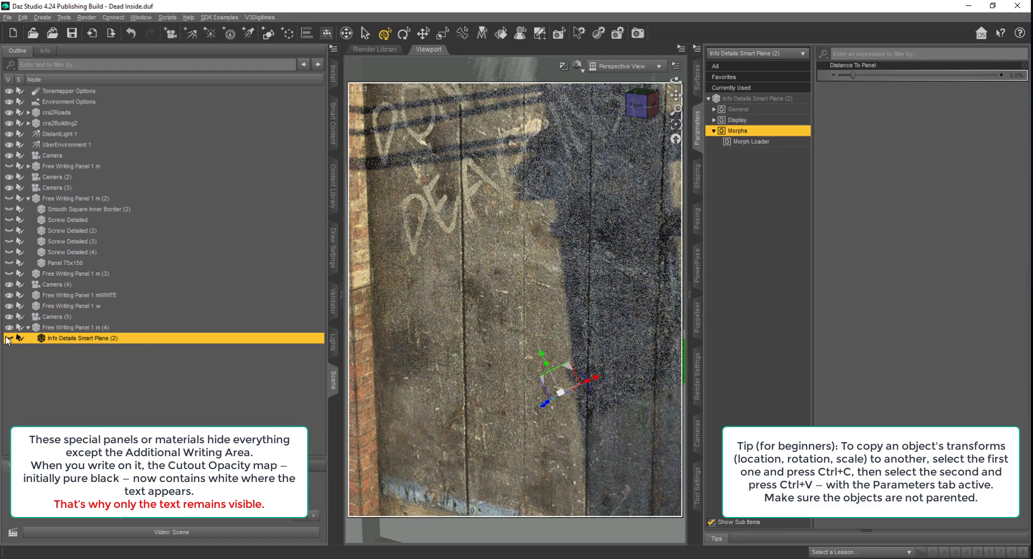
click(8, 338)
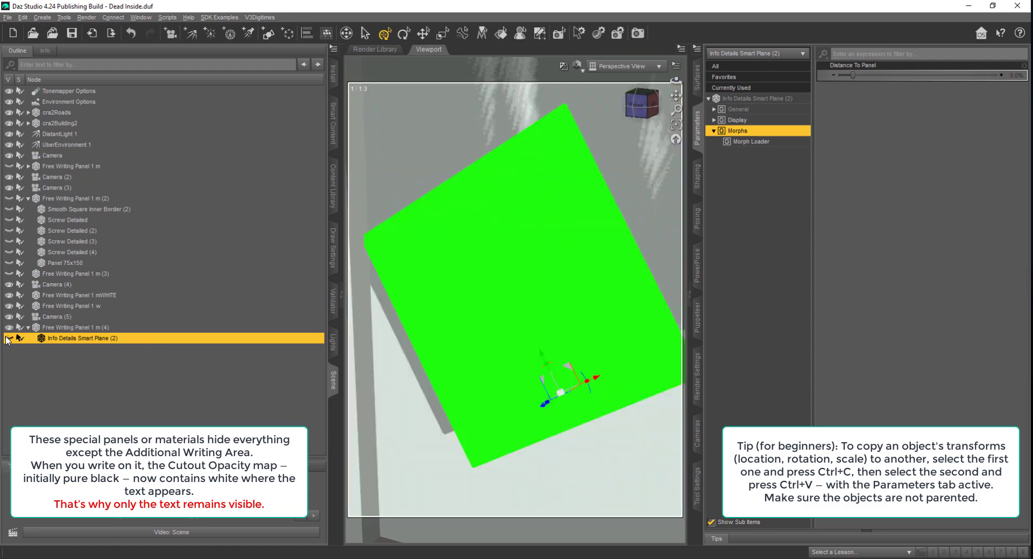
click(8, 338)
click(8, 337)
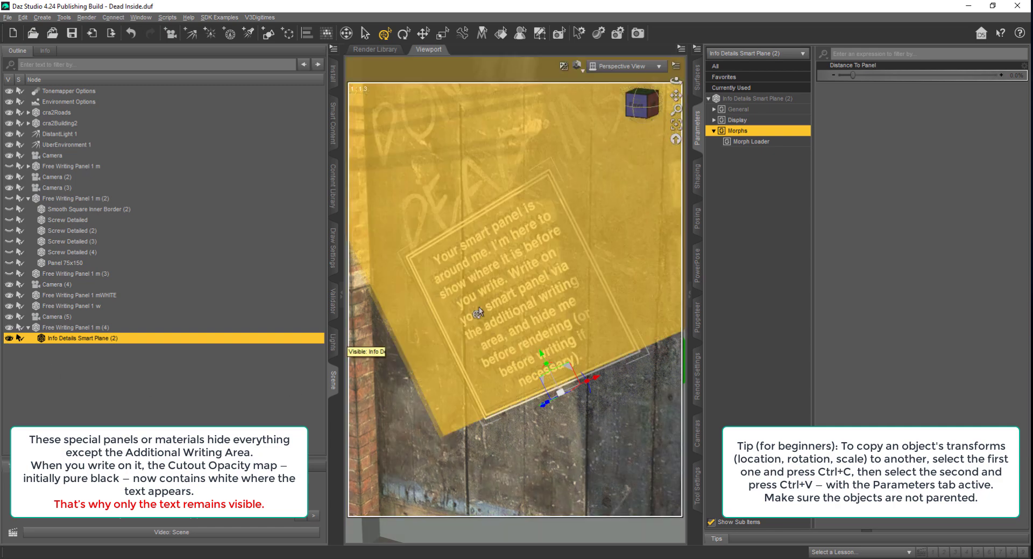
click(9, 339)
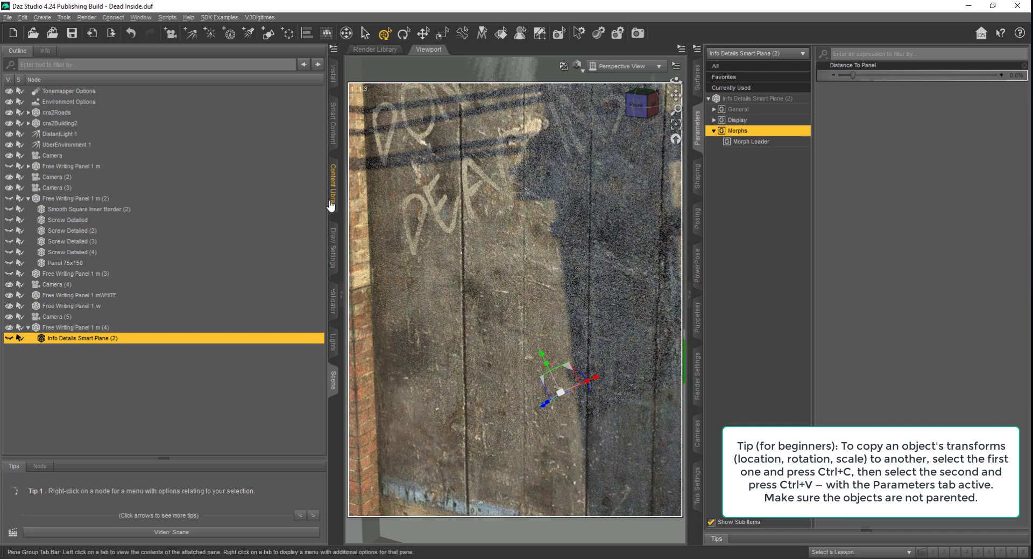
Select Free Writing Panel 1 m (4) and run the Write Via Addon Opacity Surface script from the Wayfinder Sign Generator content
click(97, 327)
click(334, 188)
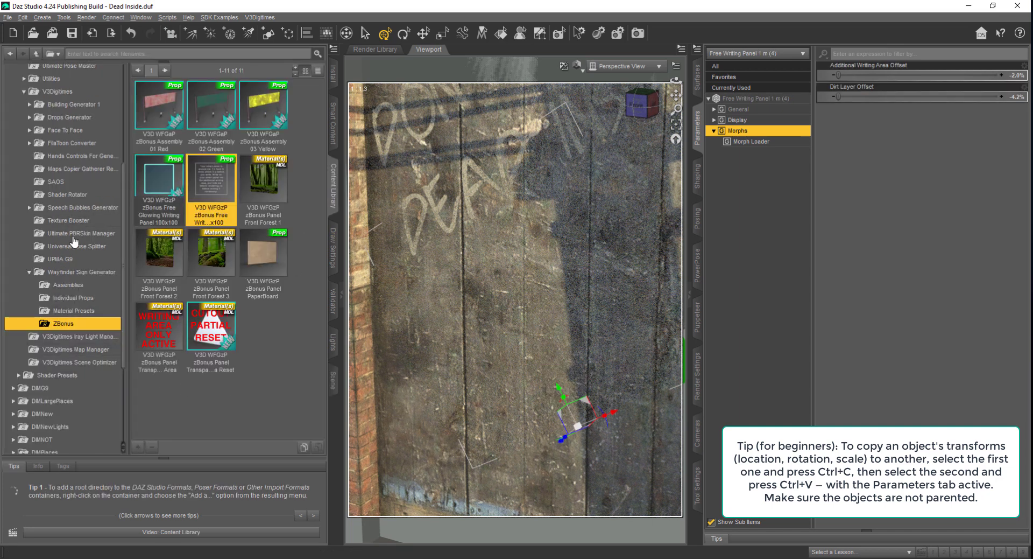
click(58, 92)
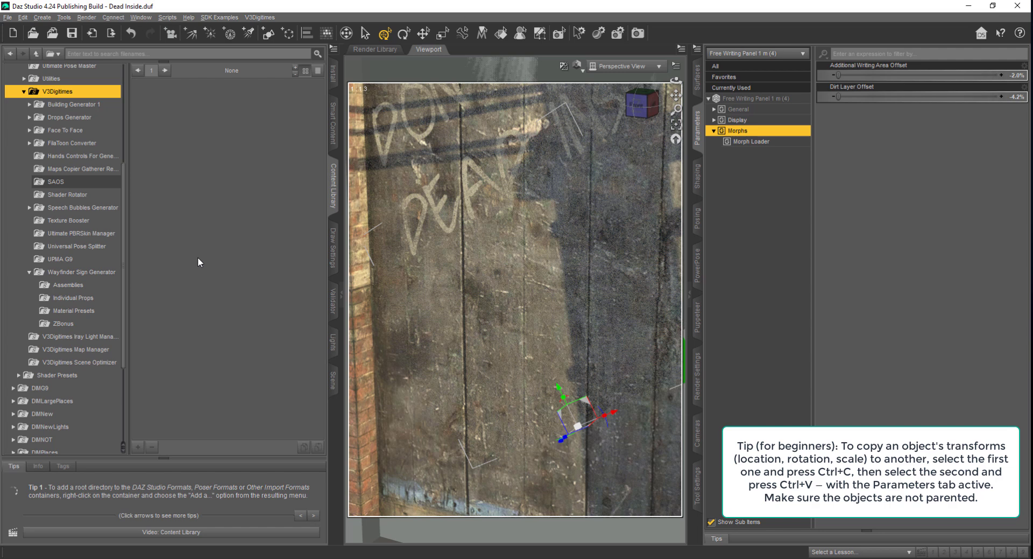
click(110, 275)
click(262, 121)
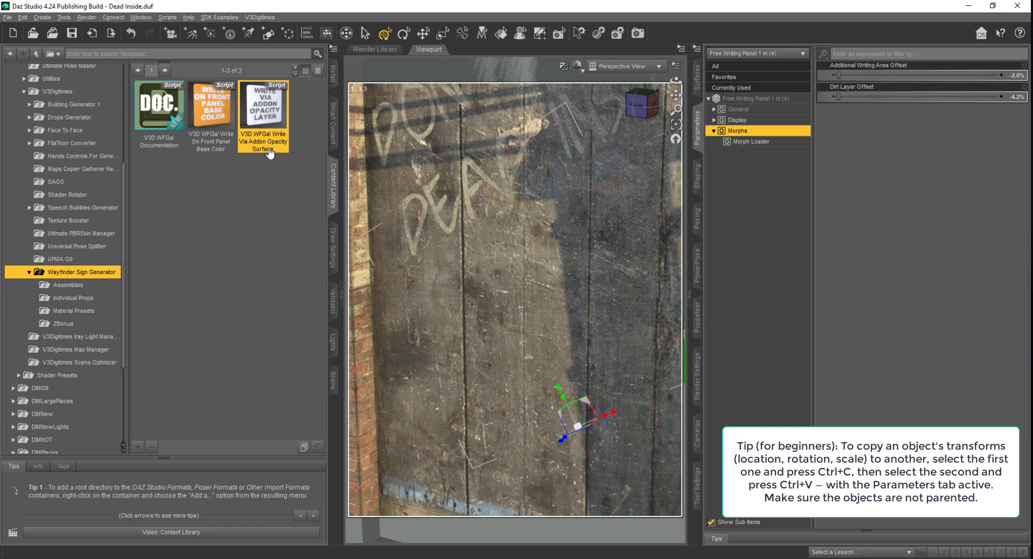
mouse_move(270, 153)
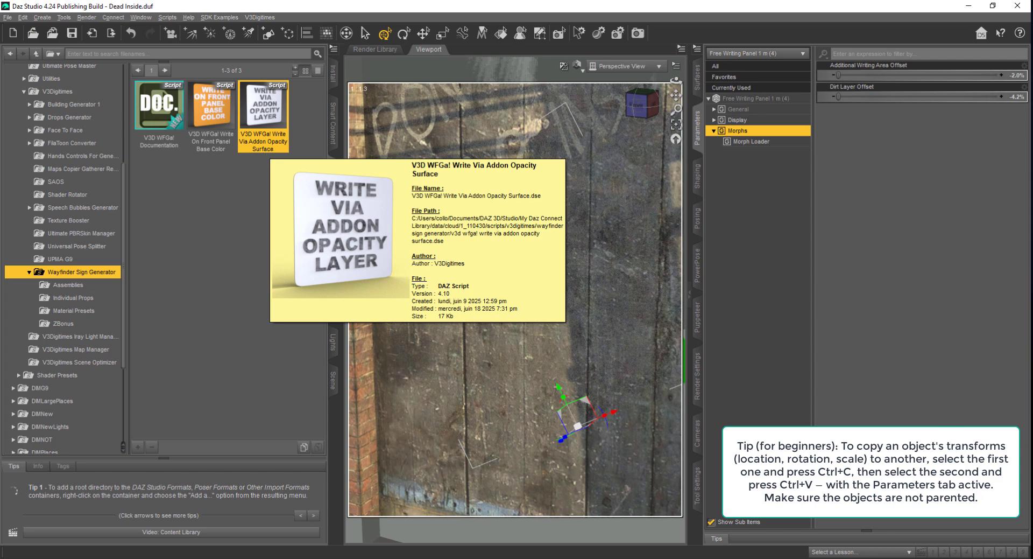
double_click(268, 118)
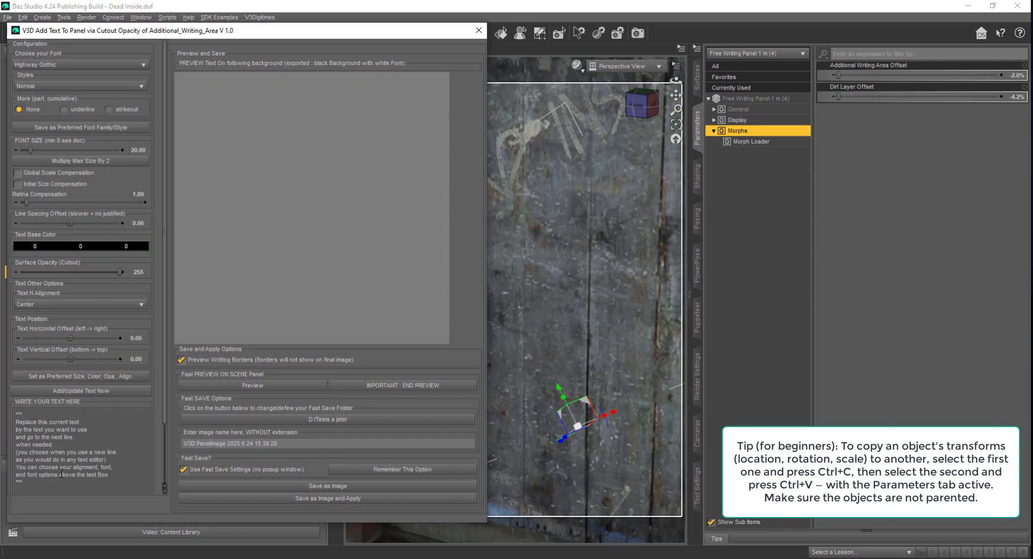
Replace the placeholder text with "Daz Was Here" and update the text preview
drag(52, 482, 64, 293)
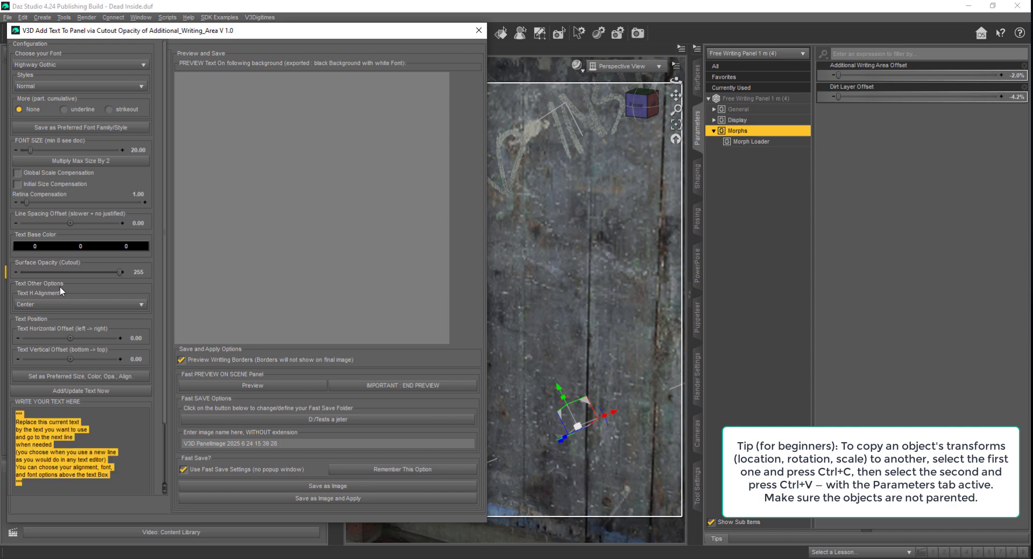
drag(41, 491, 1, 414)
text(Daz Was)
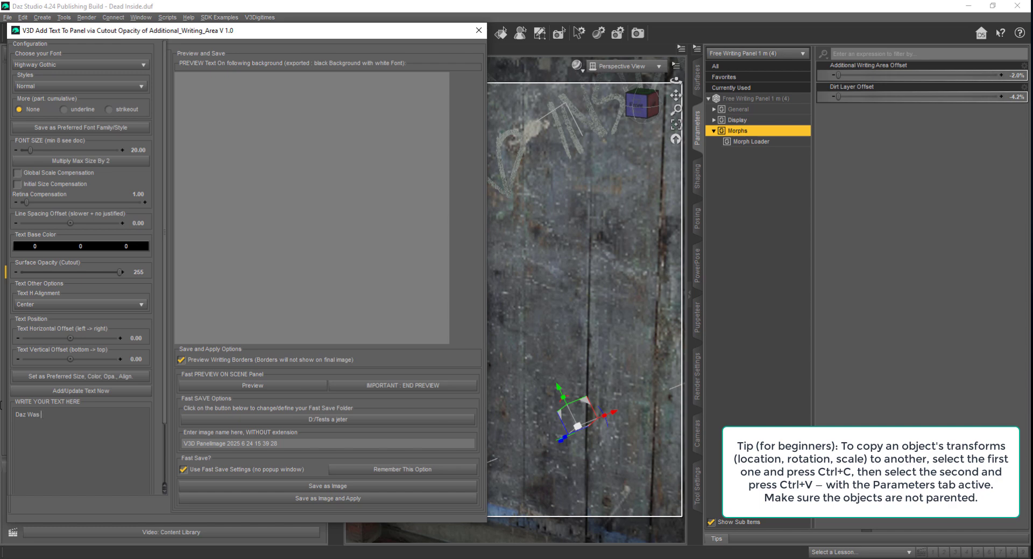
text( Here)
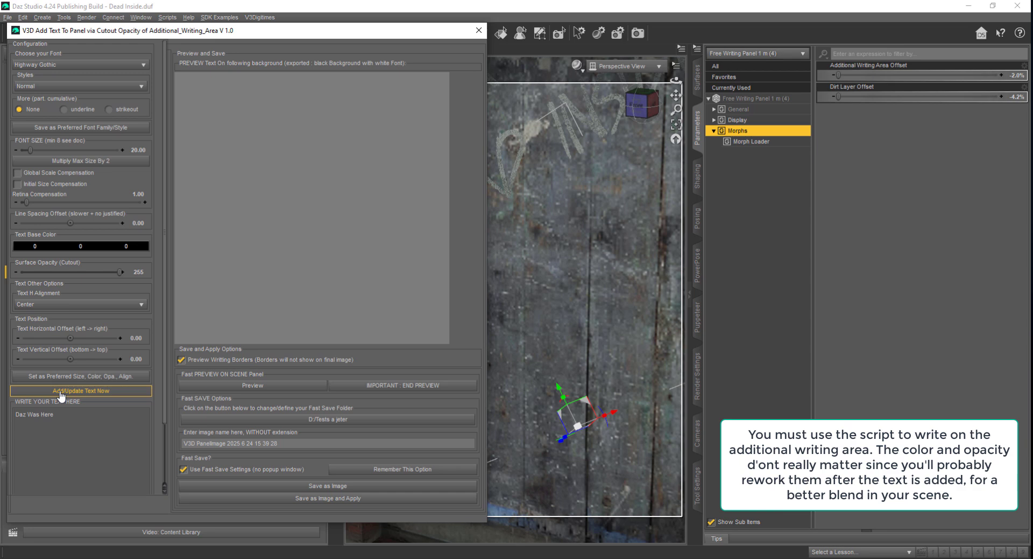
click(61, 395)
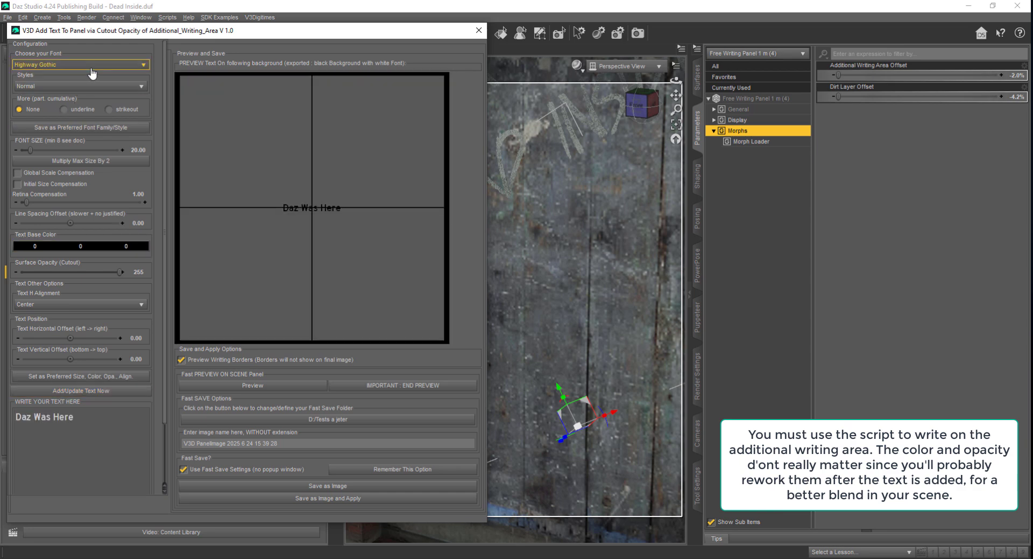
Set the text font to Permanent Marker and the font size to 68.48
click(92, 65)
scroll(89, 369, down, 10)
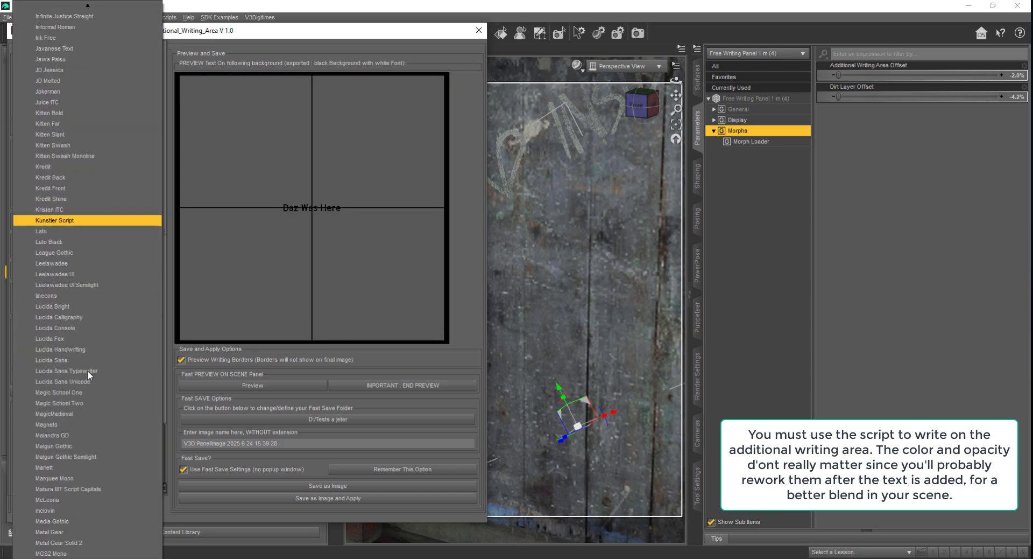
scroll(86, 372, down, 20)
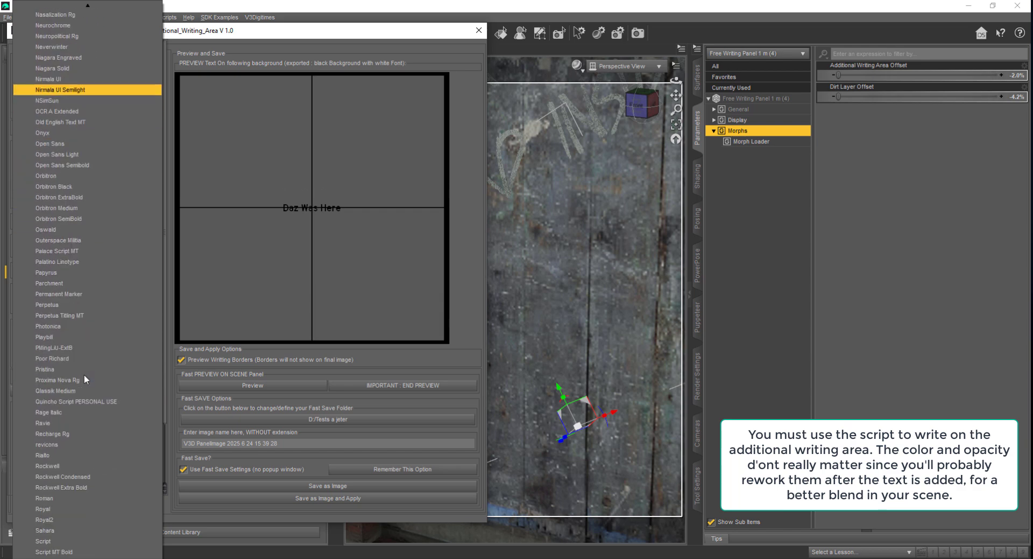
scroll(84, 374, up, 20)
click(64, 267)
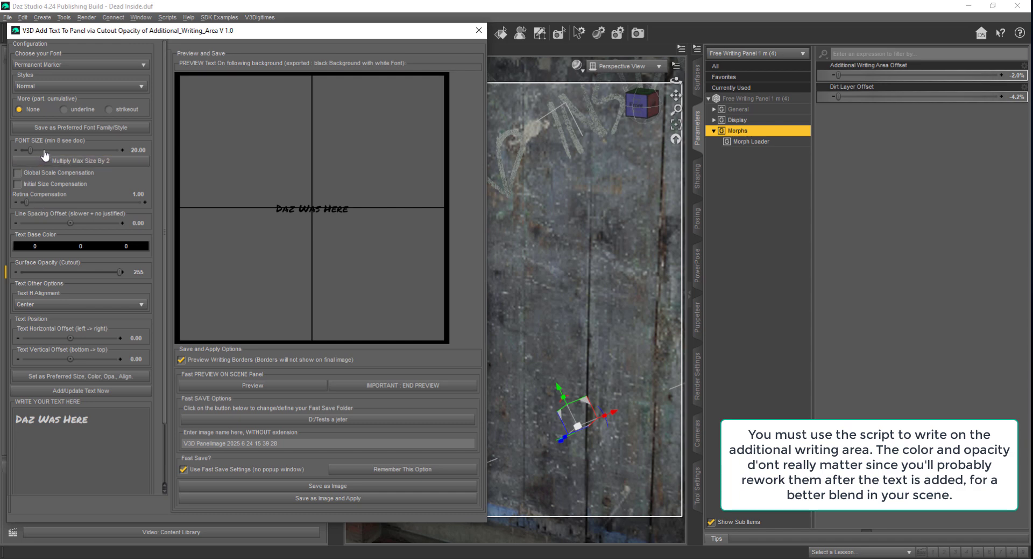
click(49, 150)
mouse_move(49, 149)
mouse_down()
mouse_move(63, 150)
mouse_move(55, 151)
mouse_up()
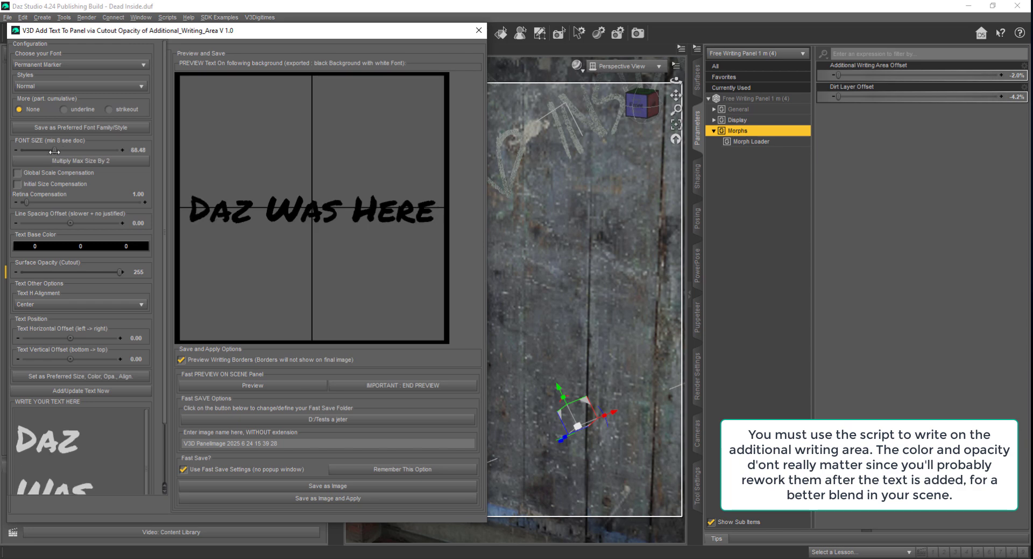
Set the text base color to dark brown-gray, RGB 47, 43, 41
click(95, 246)
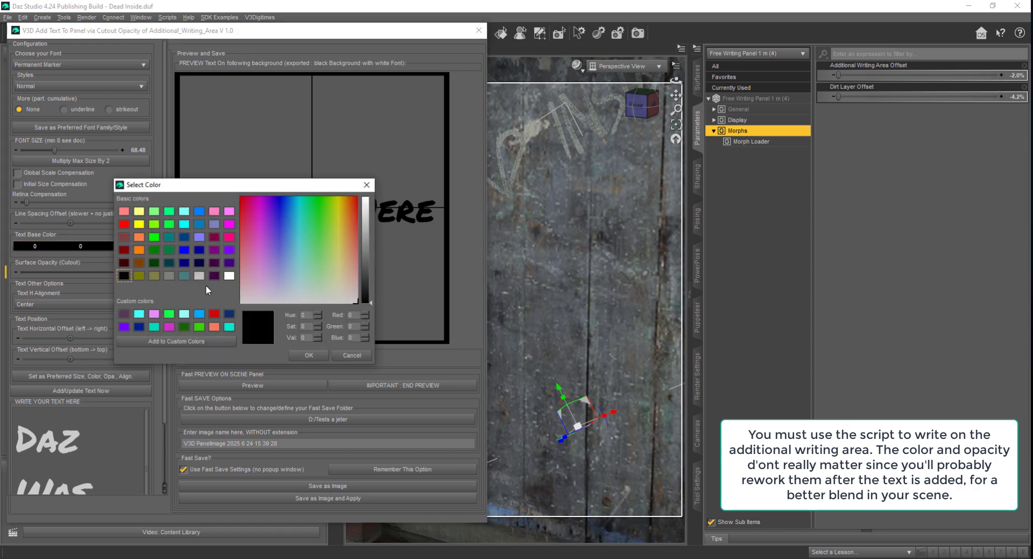
click(368, 274)
click(352, 292)
click(366, 296)
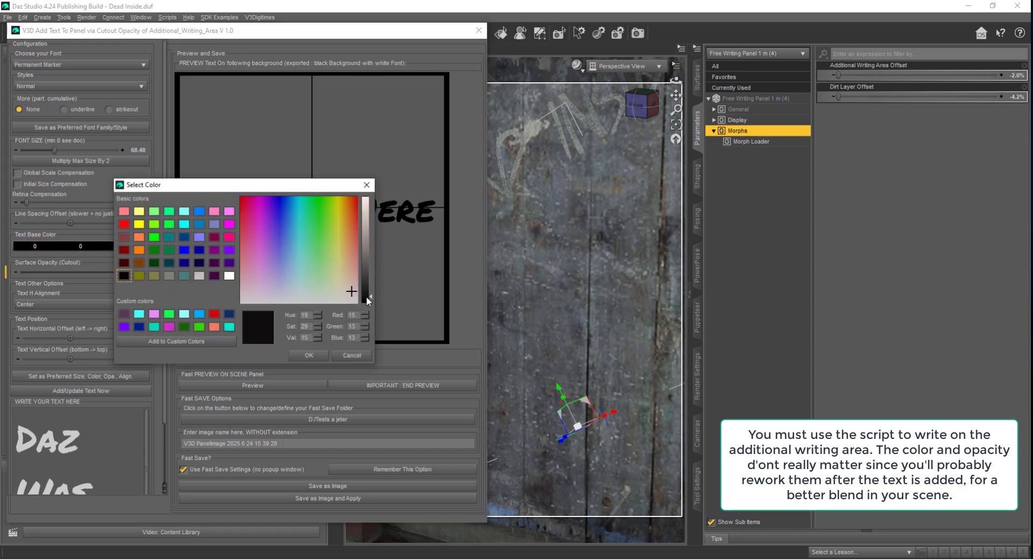
click(366, 283)
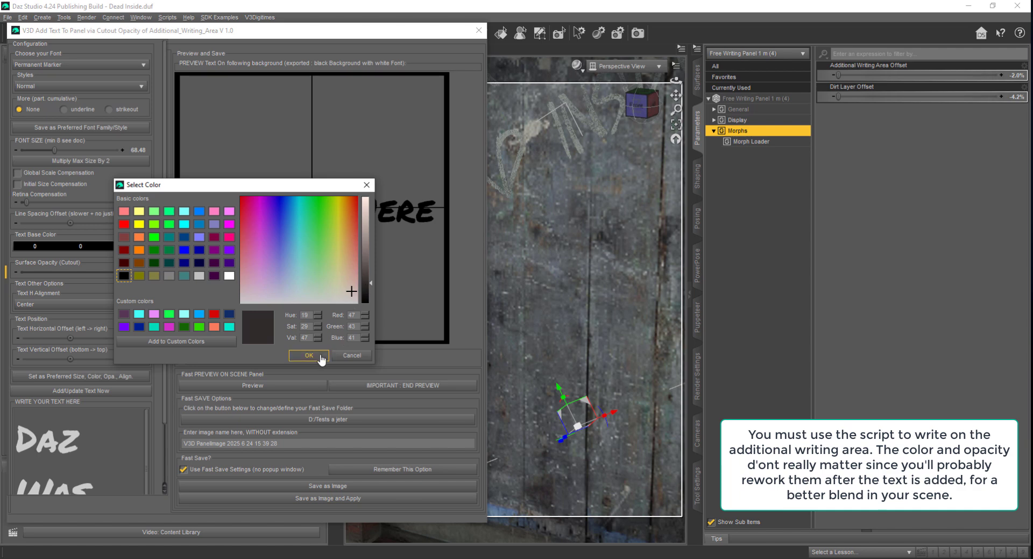
click(309, 355)
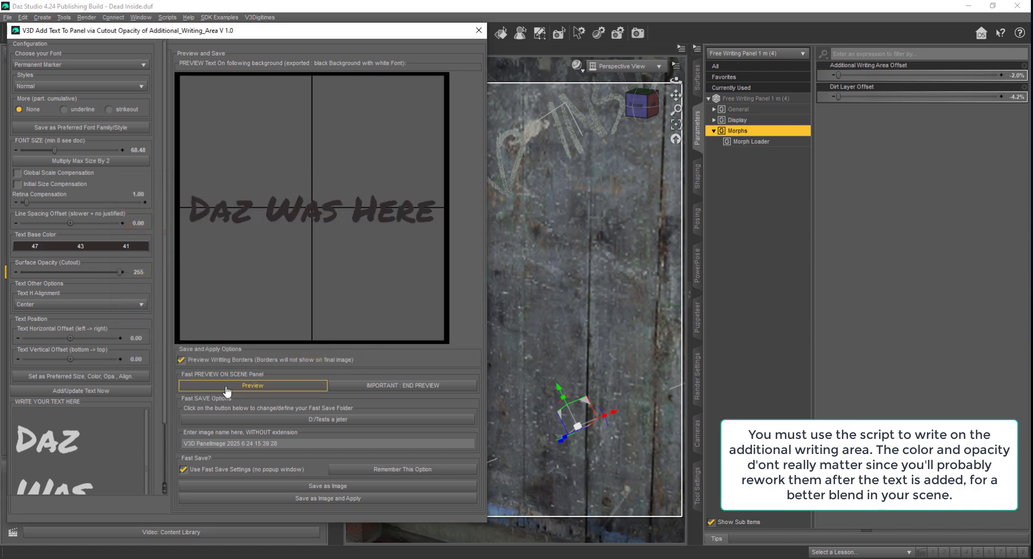
Preview the text in the scene, save it as an image applied to the panel, and switch the viewport to NVIDIA Iray
click(227, 386)
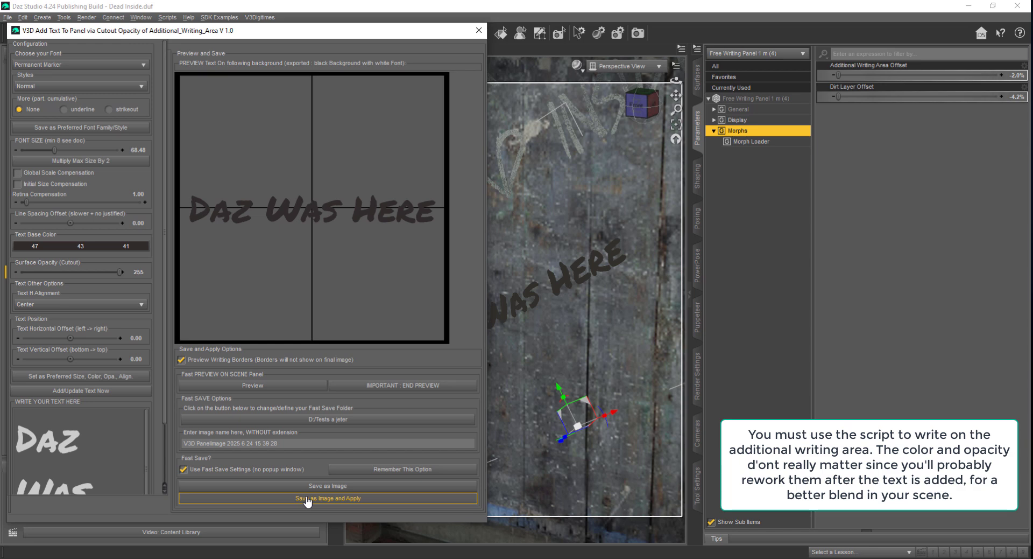
click(308, 499)
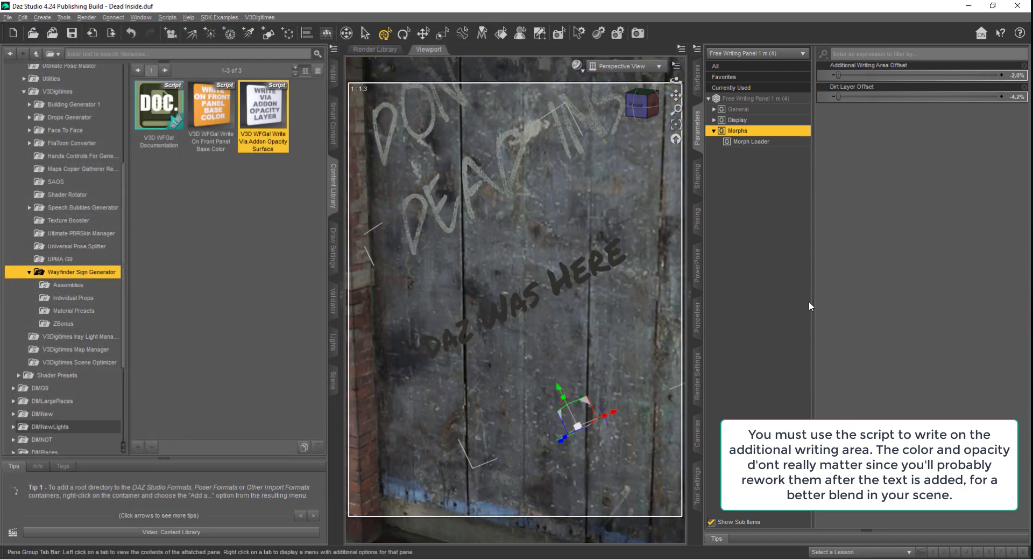
click(577, 65)
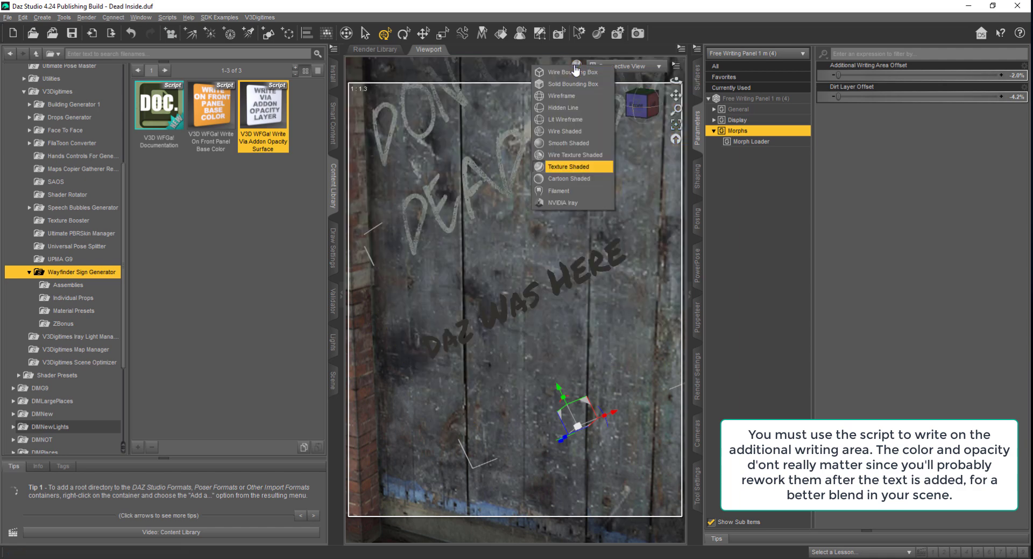
click(578, 204)
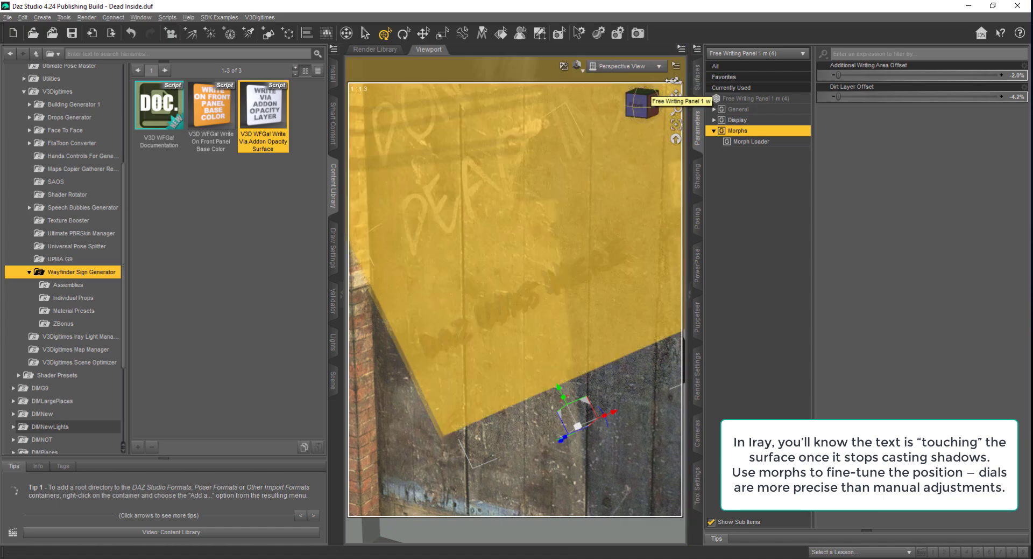
Move the panel toward the door surface and set its Additional Writing Area Offset to 0.67%
alt+drag(506, 377, 539, 376)
drag(676, 95, 509, 434)
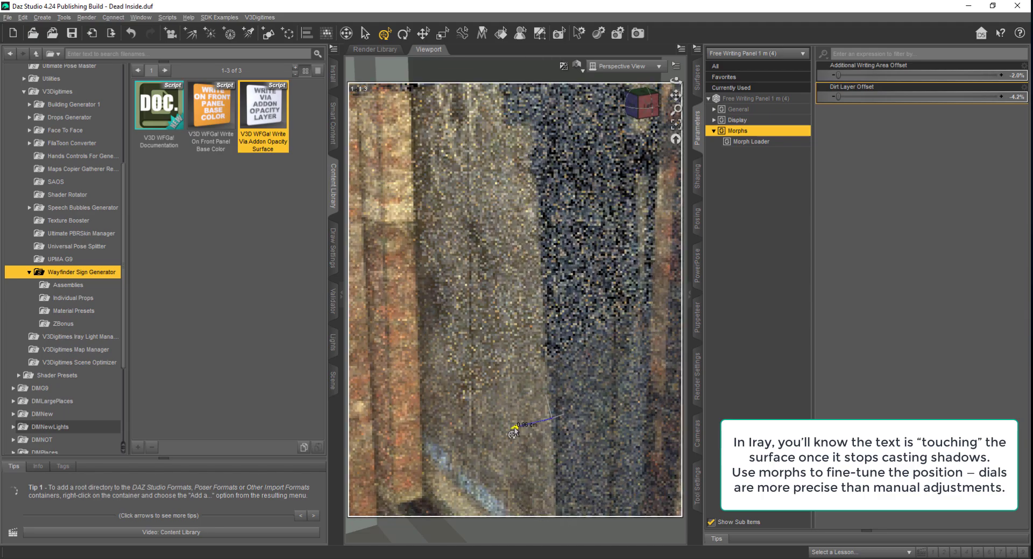
drag(839, 76, 843, 75)
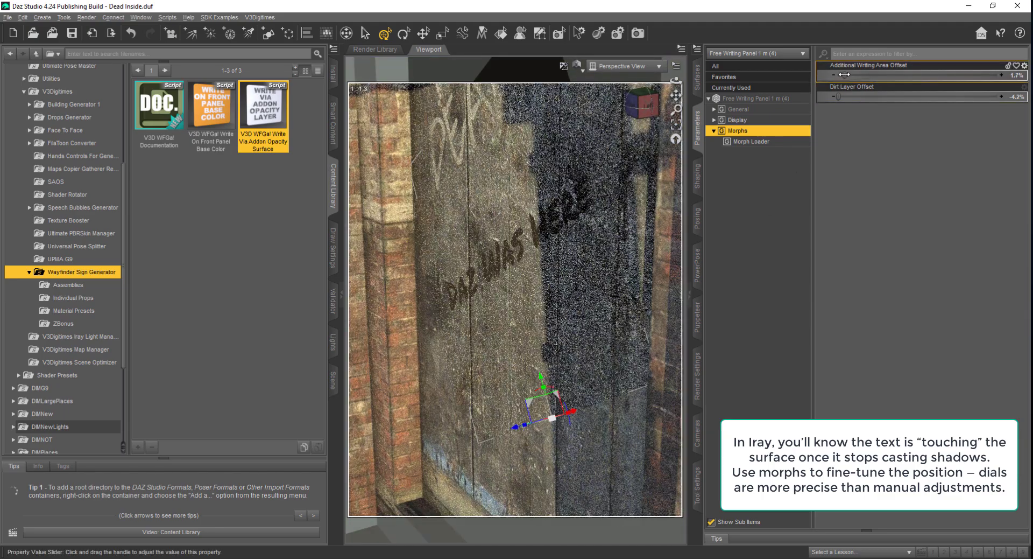
drag(844, 74, 838, 77)
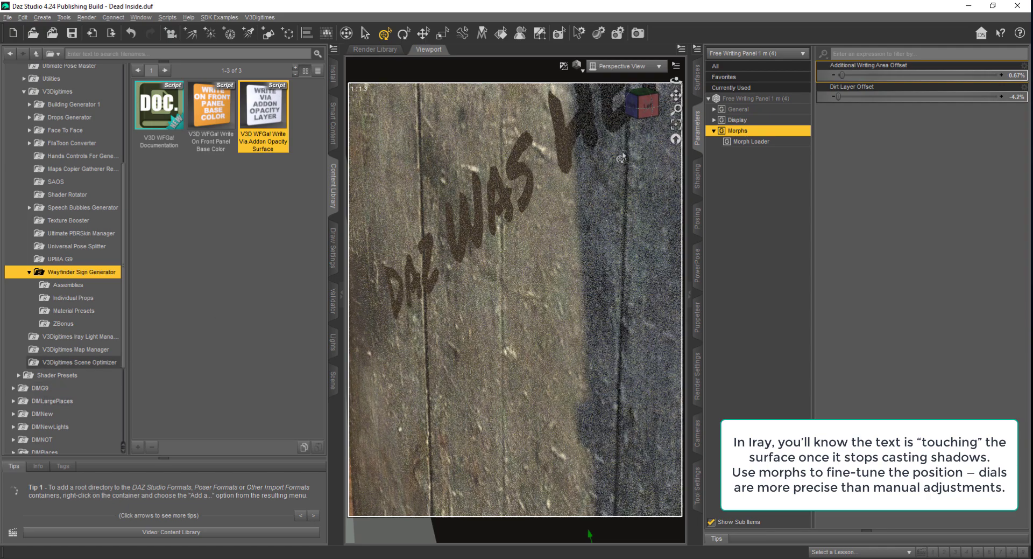
Reposition the Daz Was Here panel lower on the wooden door and rotate it so the text runs nearly level
drag(621, 158, 456, 344)
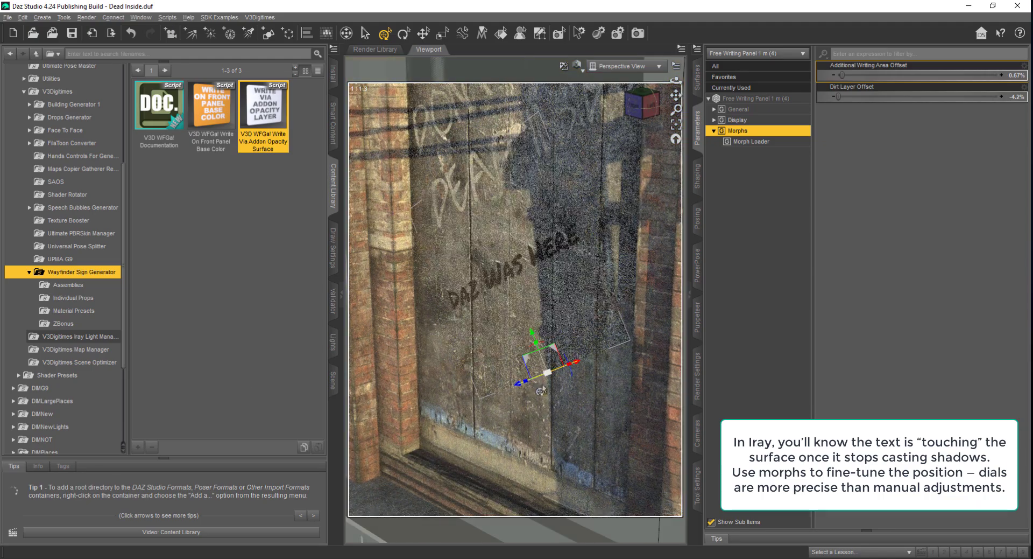
mouse_move(542, 391)
mouse_down()
mouse_move(566, 383)
mouse_move(561, 351)
mouse_move(558, 360)
mouse_up()
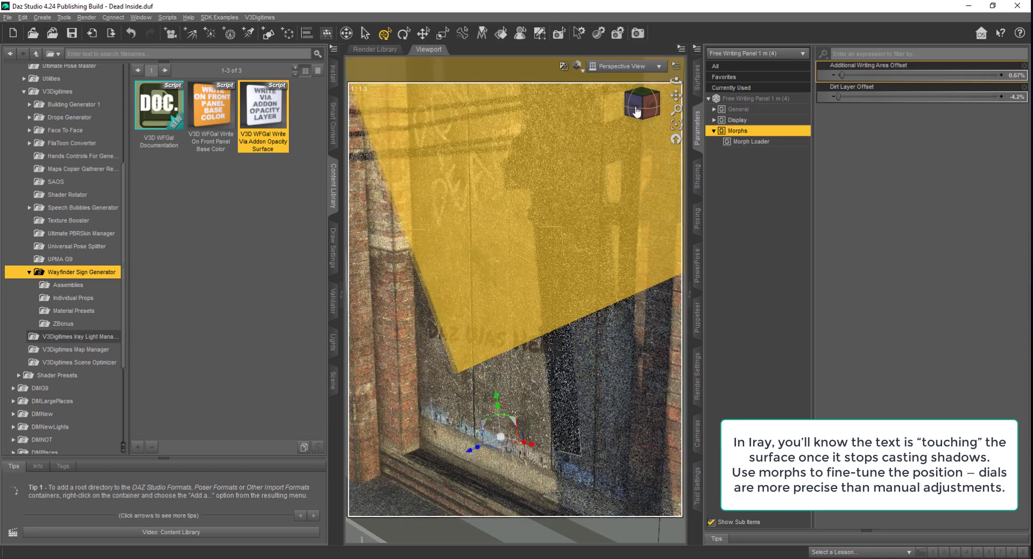
drag(503, 425, 506, 411)
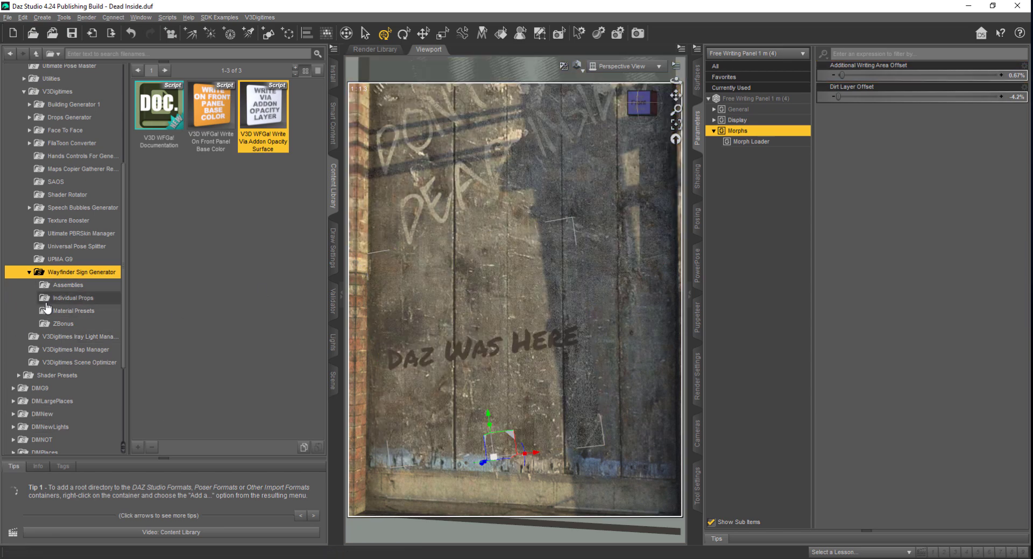
Try the aged text material presets on the Daz Was Here panel, ending with Panel Addon Writing Area Text Aged B
click(72, 310)
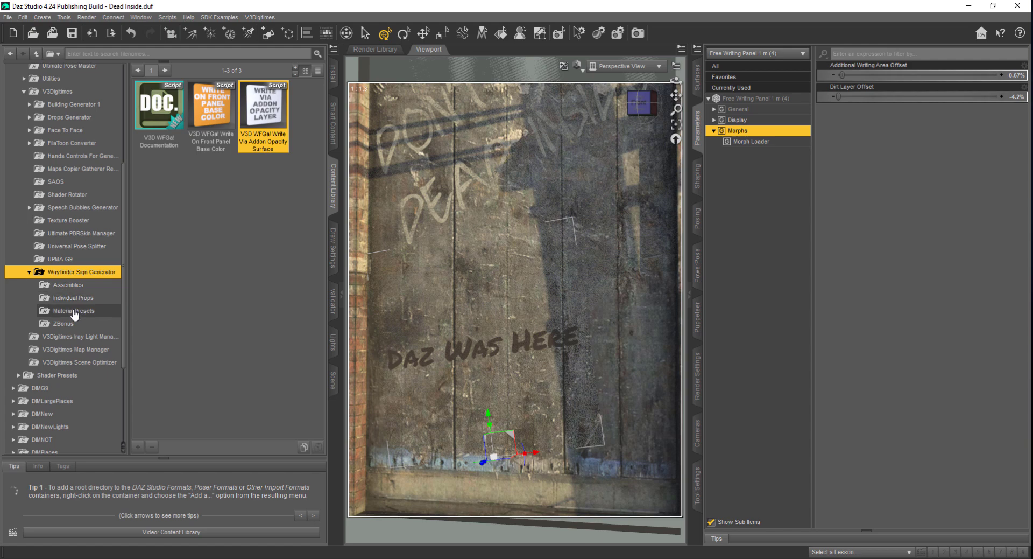
double_click(164, 119)
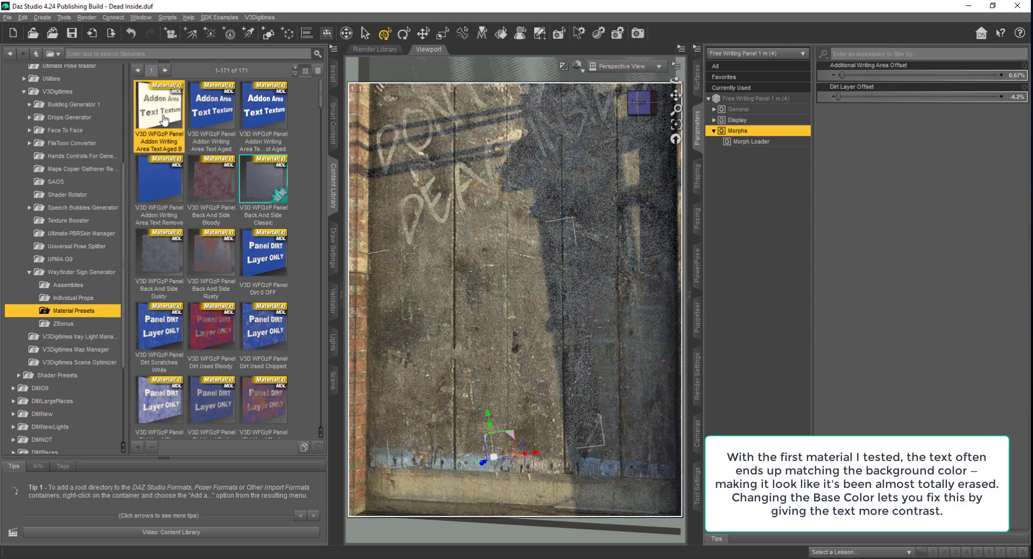
double_click(223, 114)
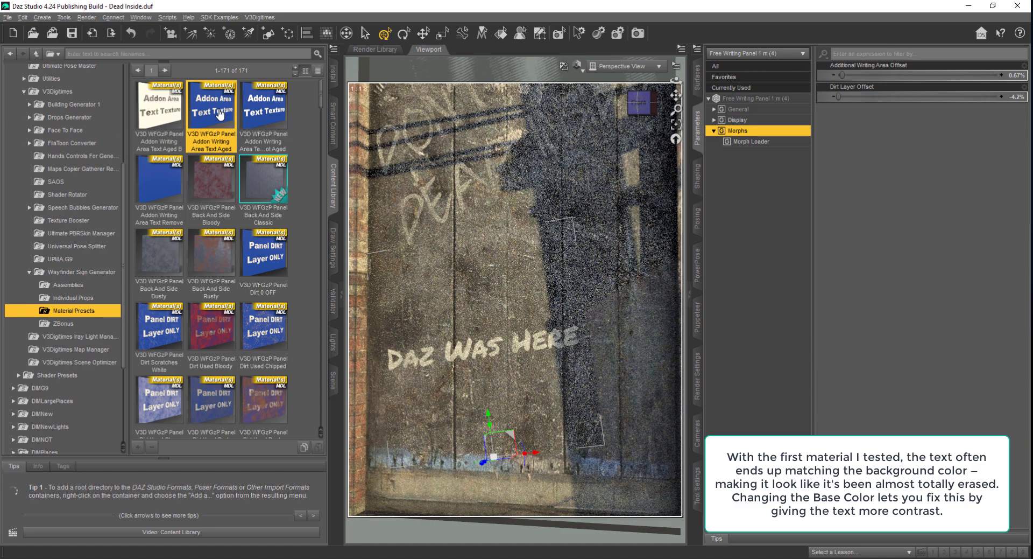
double_click(145, 110)
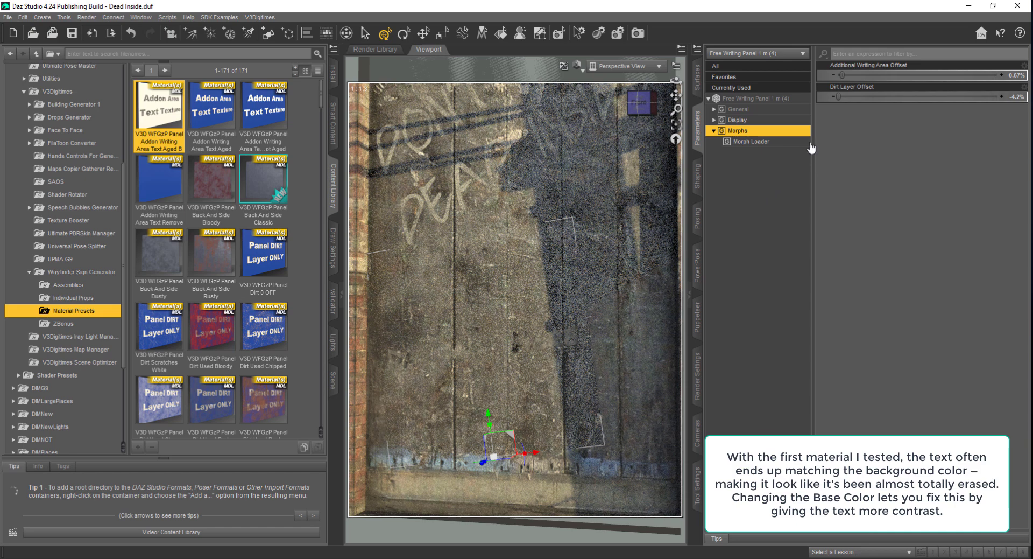
Set the Base Color of the panel's Additional_Writing_Area surface to a dark gray of 0.023
click(697, 77)
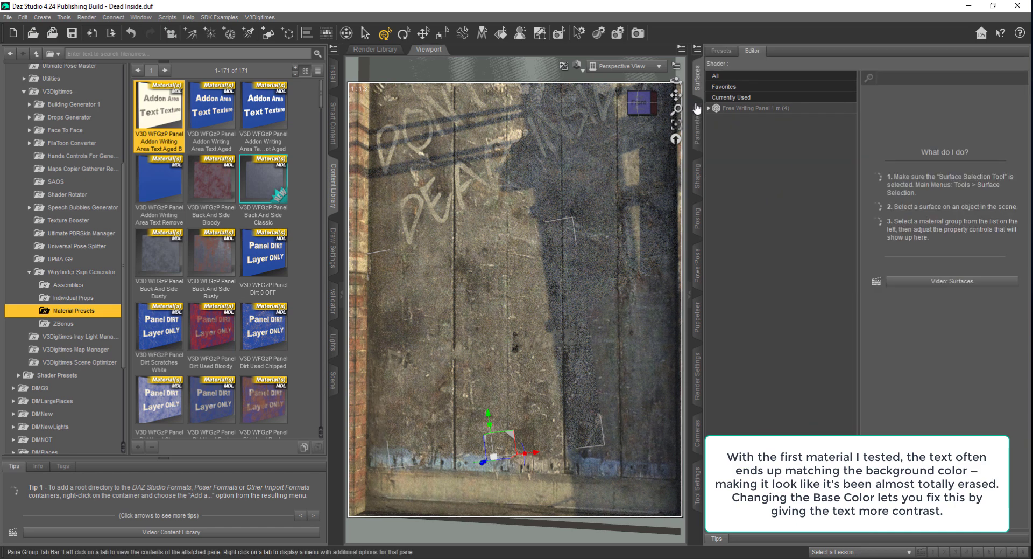
click(754, 108)
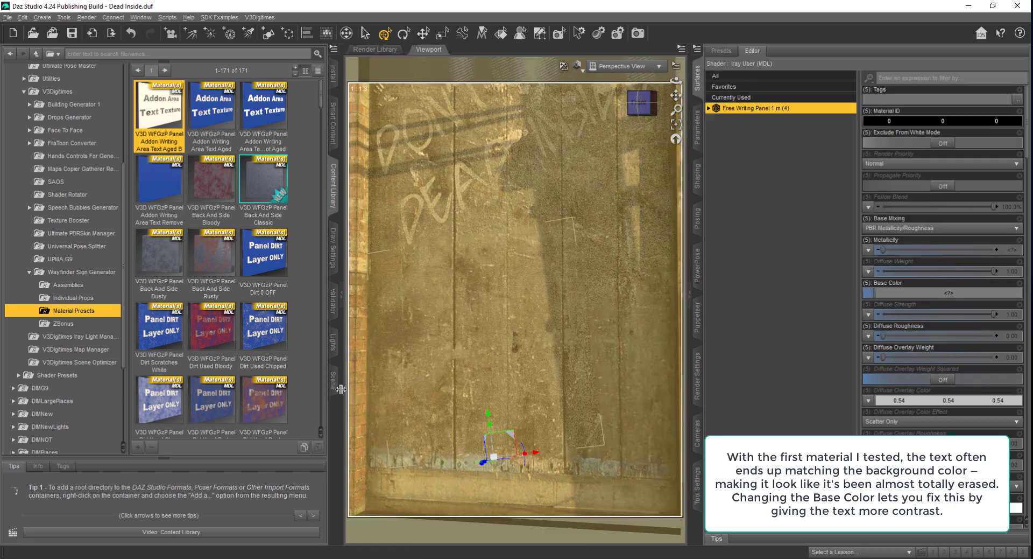
click(332, 392)
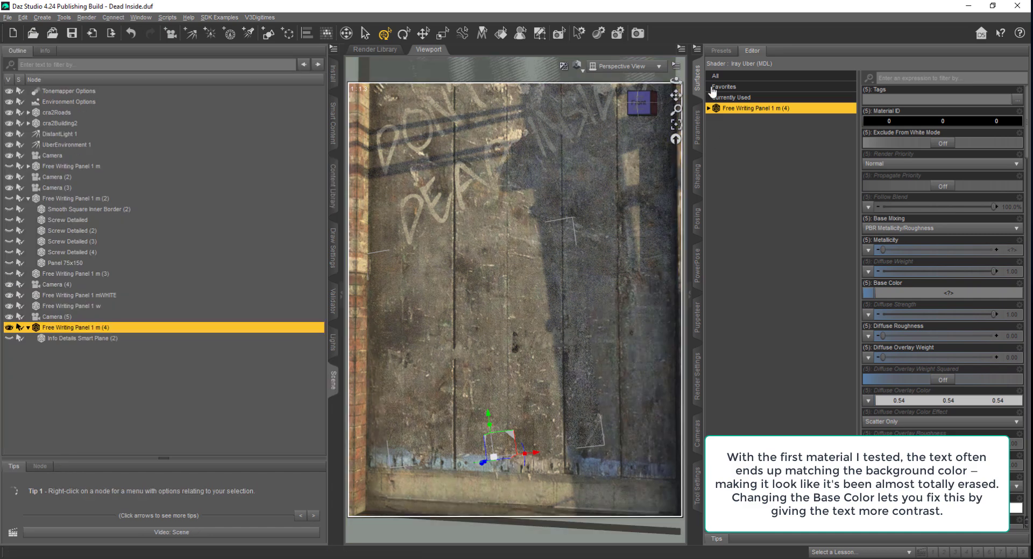
click(708, 108)
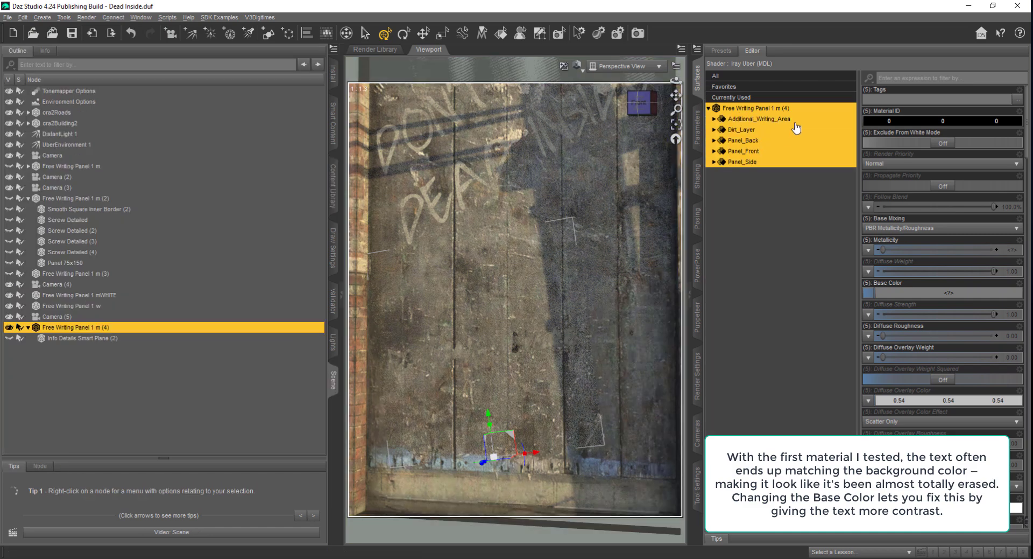
click(789, 120)
click(868, 292)
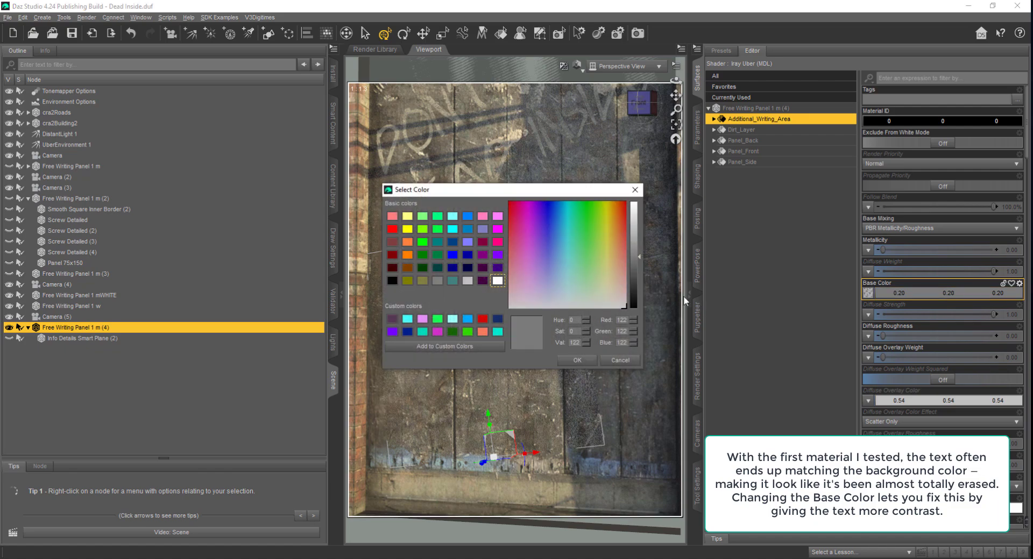
drag(635, 269, 633, 289)
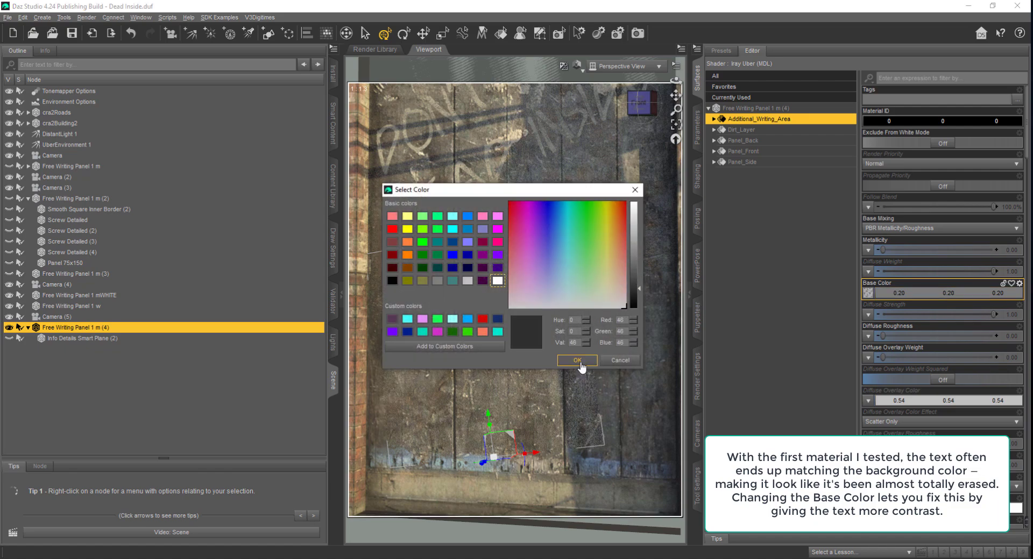
click(576, 361)
Readjust the Daz Was Here text's Base Color, trying 0.15 and settling on a dark gray of 0.056
click(921, 293)
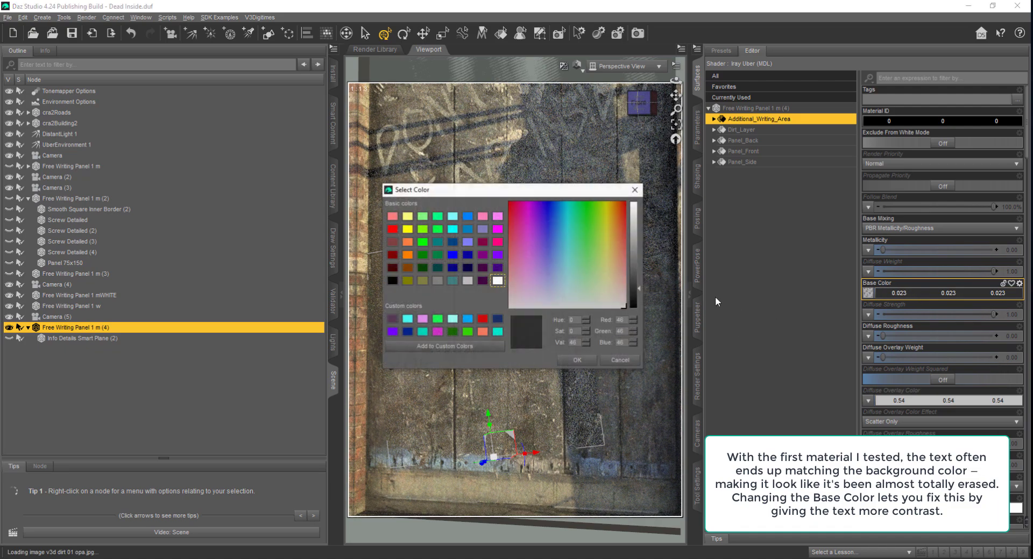
click(635, 263)
click(572, 362)
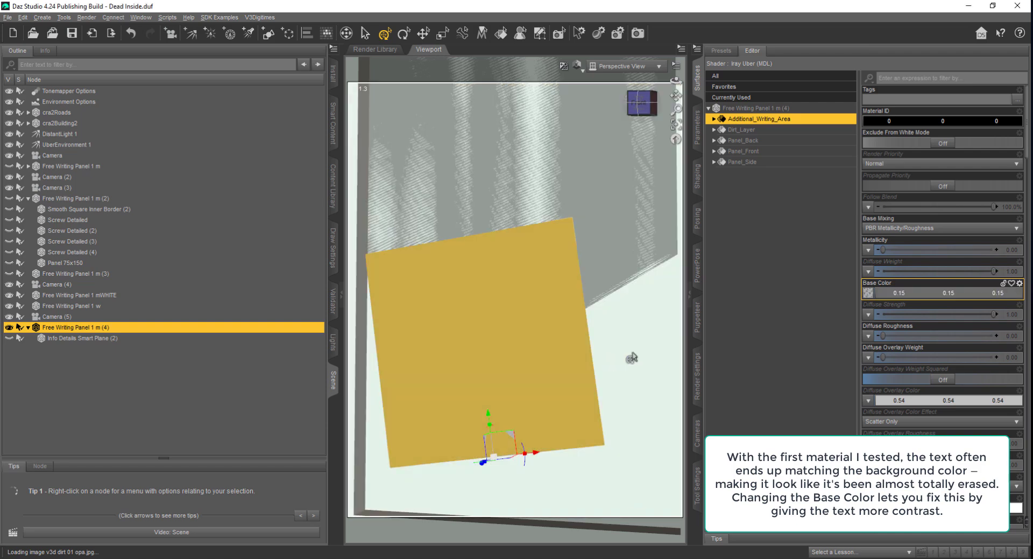
click(920, 294)
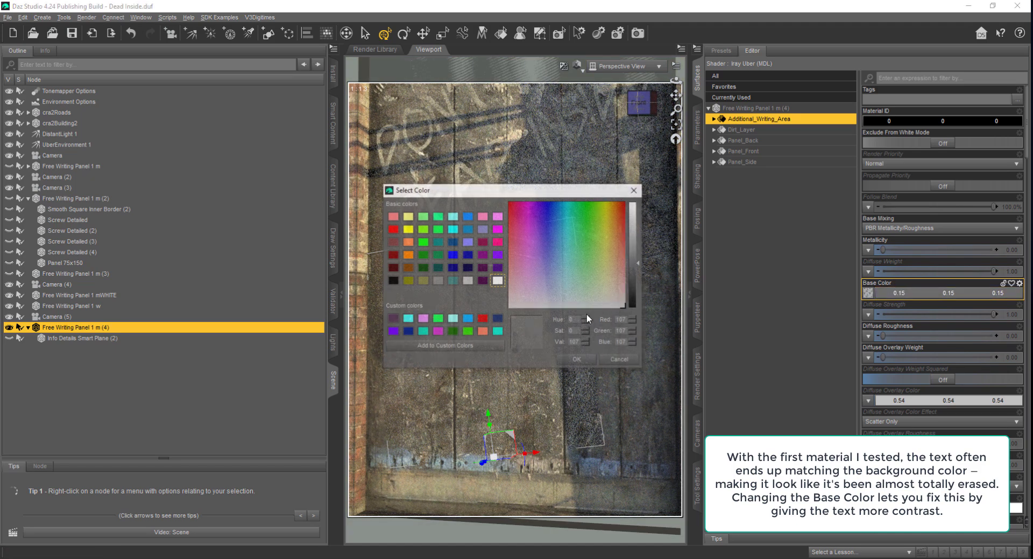
click(632, 278)
click(575, 359)
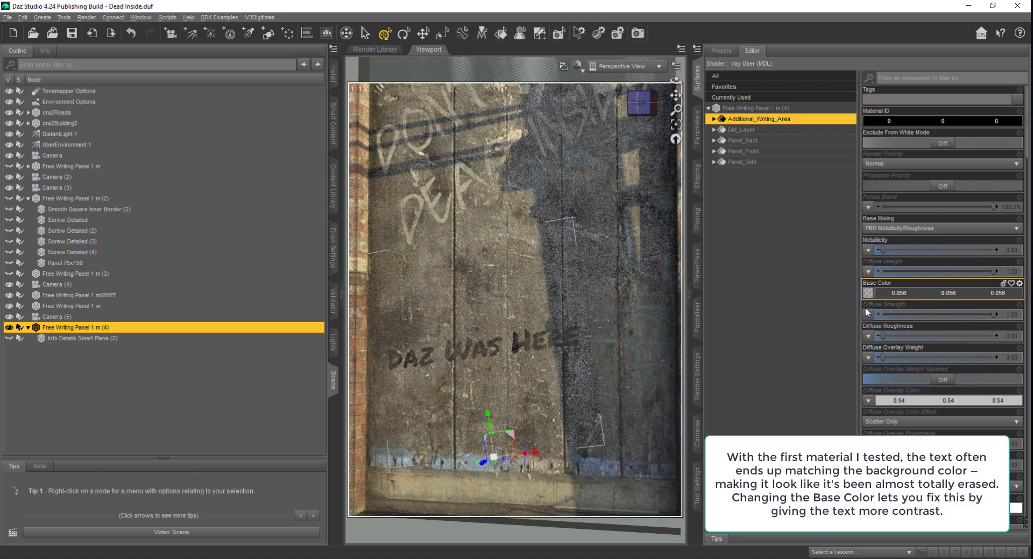
mouse_move(870, 296)
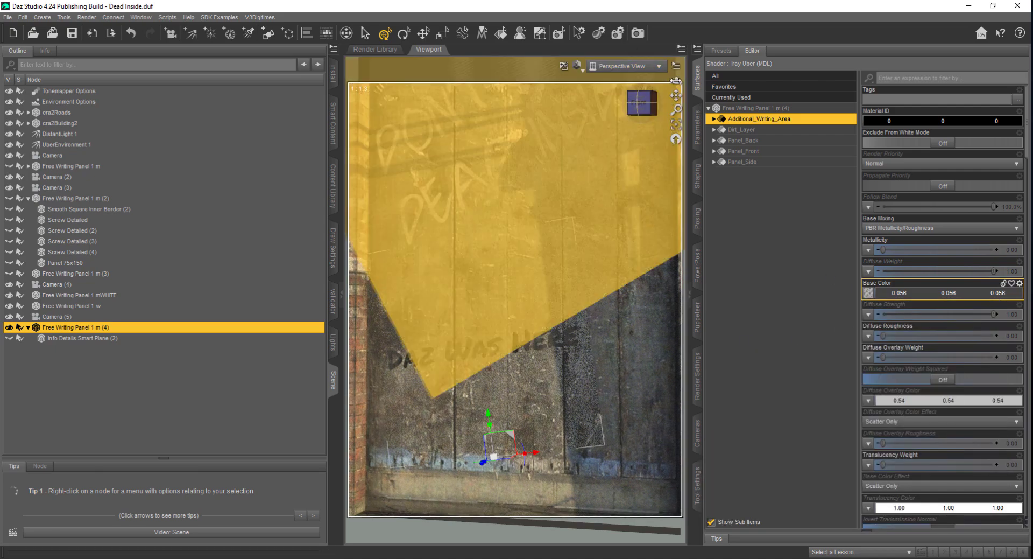
View the scene through Camera (5) with nothing selected to check how the Daz Was Here text blends in
click(571, 94)
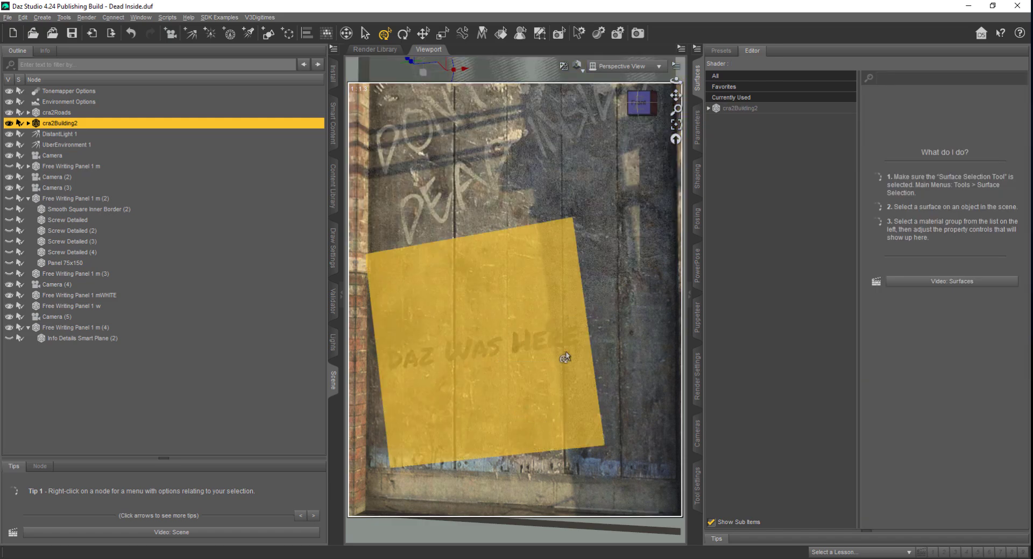
click(565, 358)
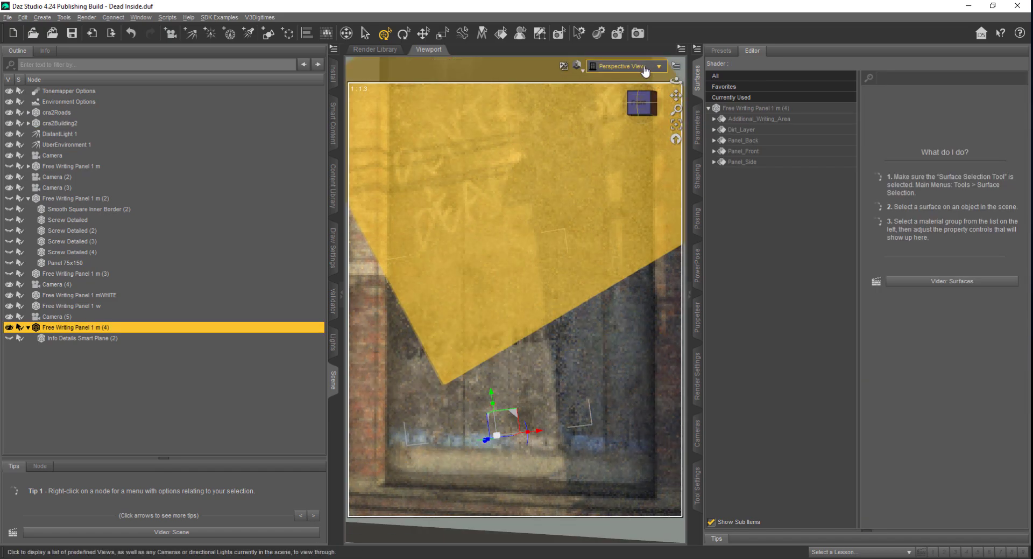
click(643, 67)
click(641, 204)
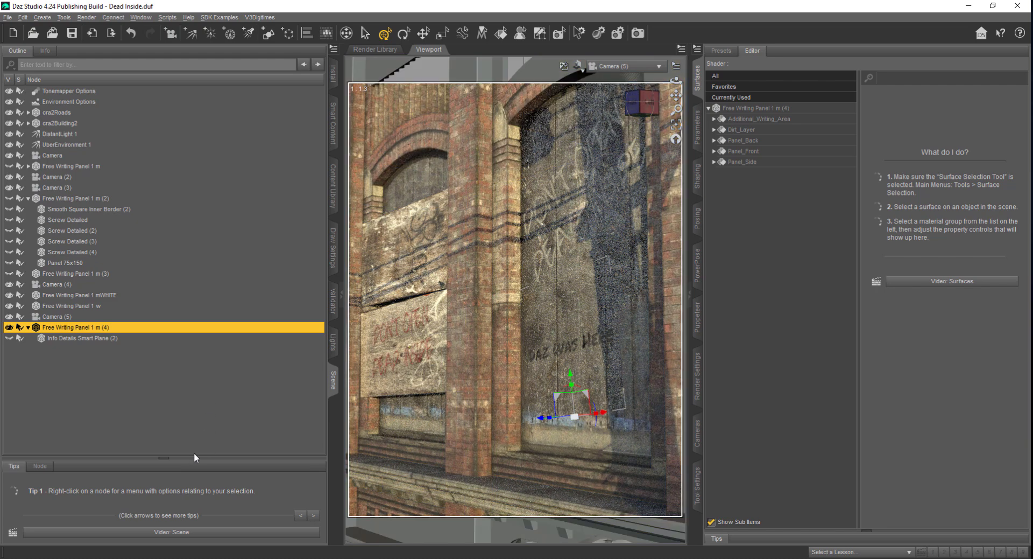
click(231, 455)
click(767, 431)
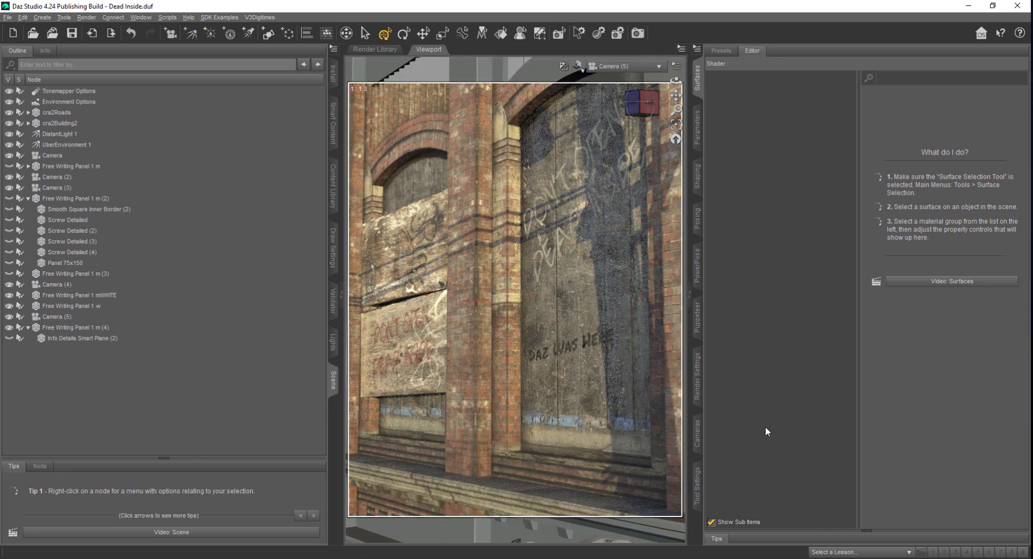
Reposition and tilt the red-text panel Free Writing Panel 1 mWHITE, and set its Additional_Writing_Area Base Color to blue, RGB 16, 56, 187
click(401, 366)
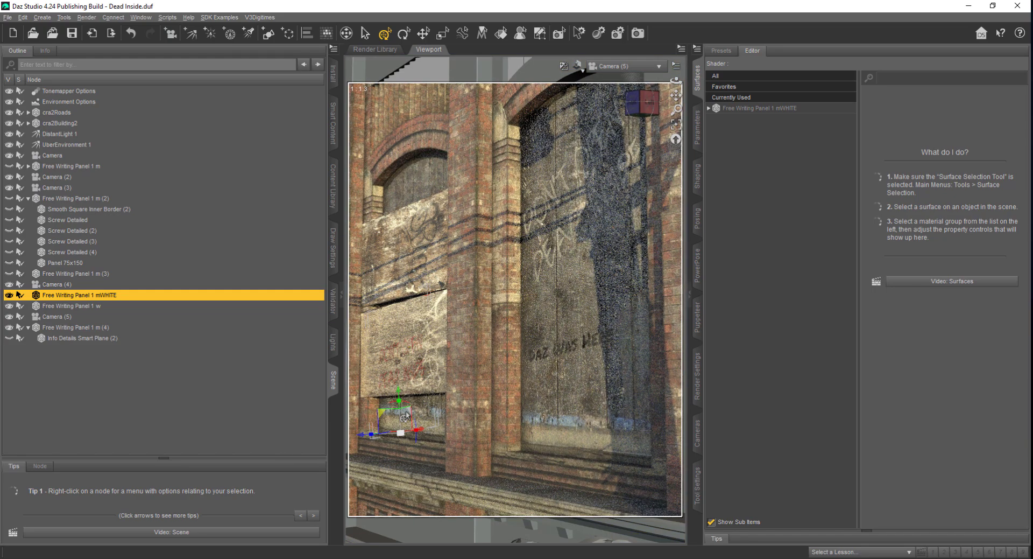
mouse_move(438, 430)
mouse_down()
mouse_move(439, 418)
mouse_move(407, 444)
mouse_move(417, 426)
mouse_move(409, 412)
mouse_move(401, 453)
mouse_up()
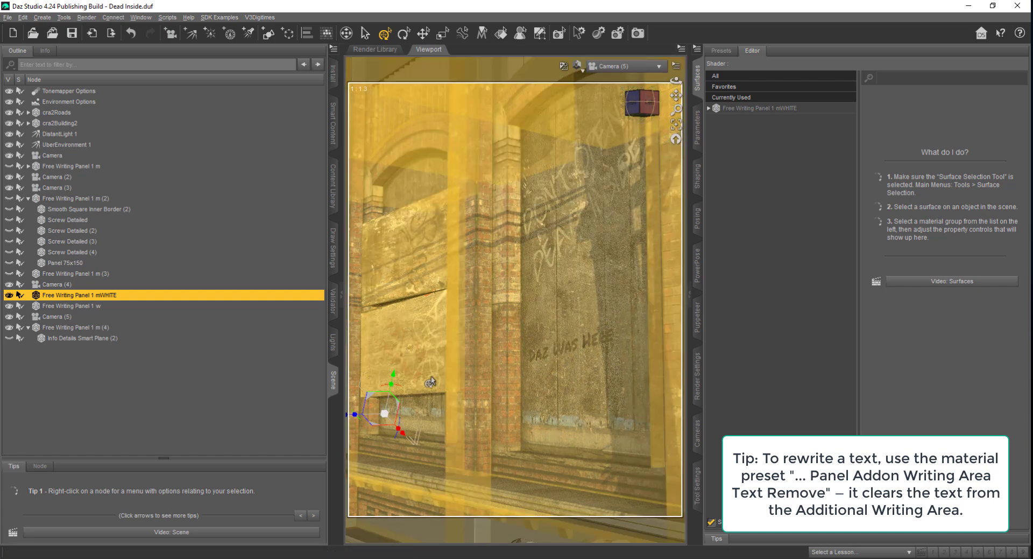
click(715, 110)
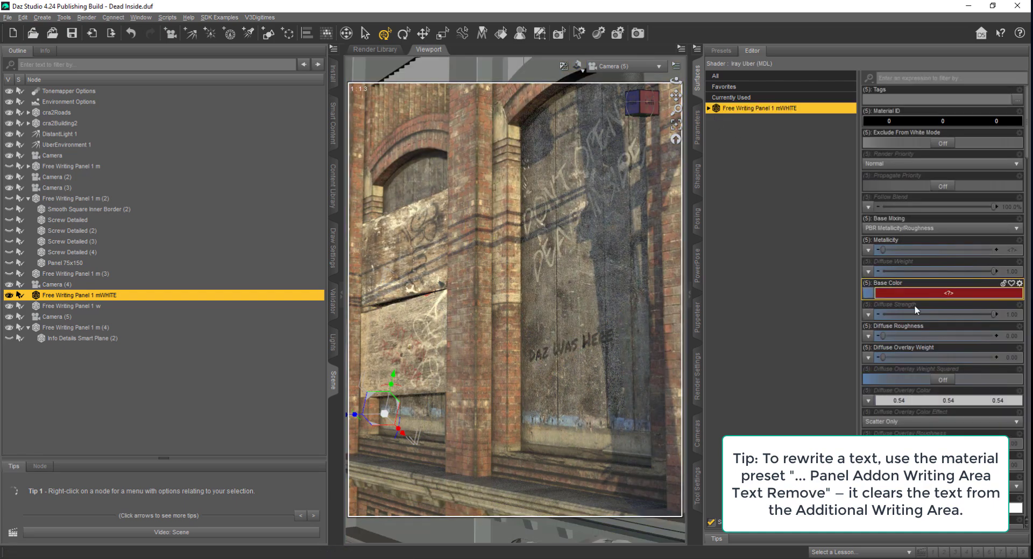
click(709, 107)
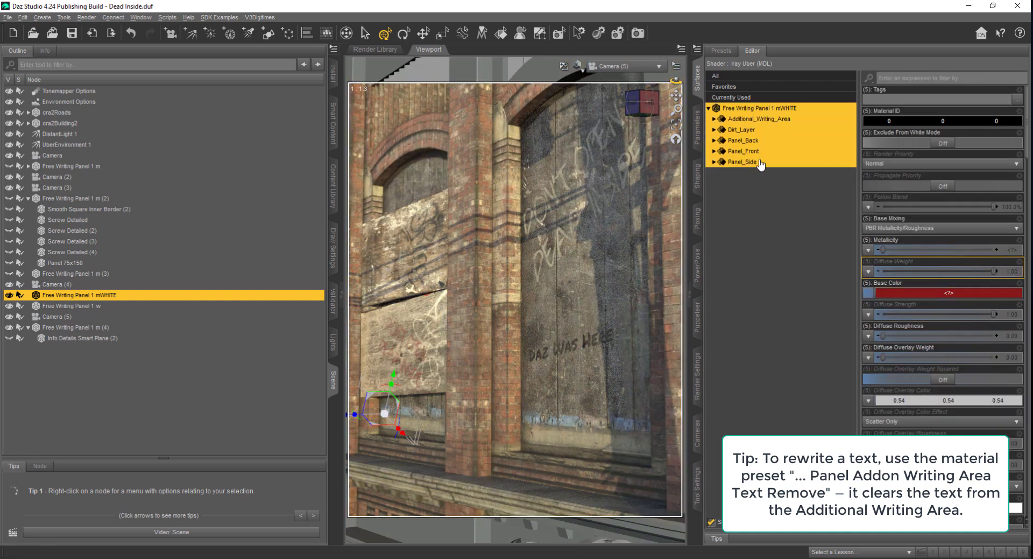
key(Down)
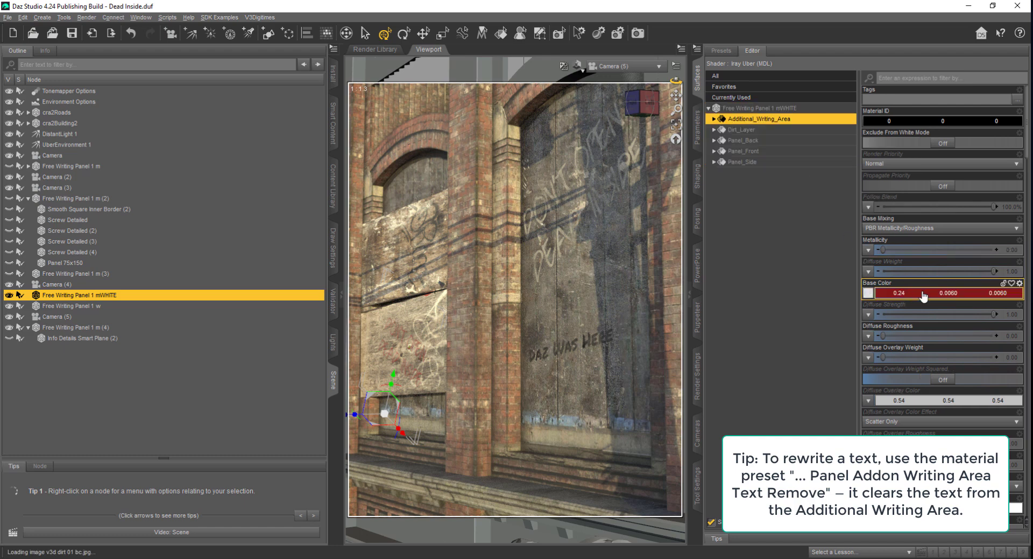
click(924, 295)
click(553, 212)
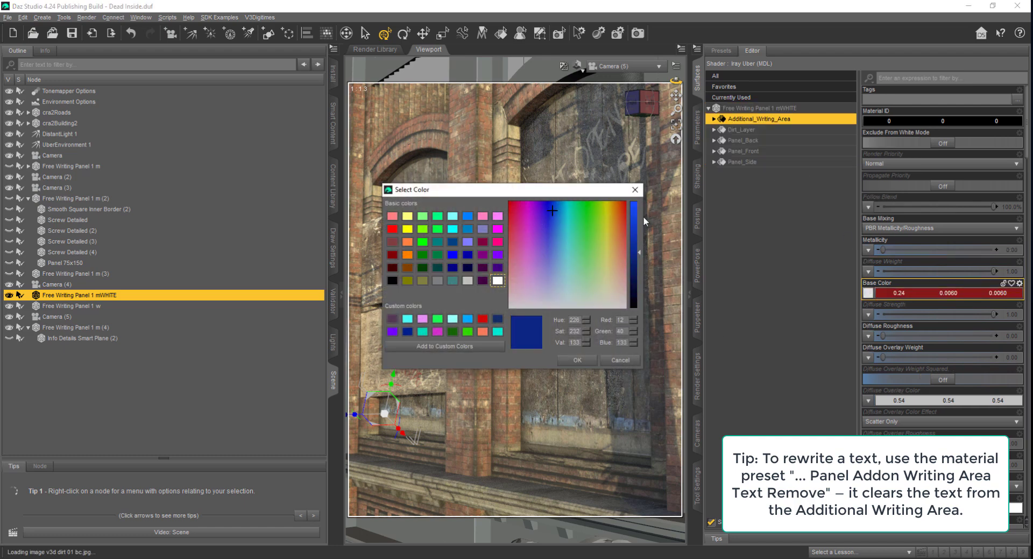
click(634, 229)
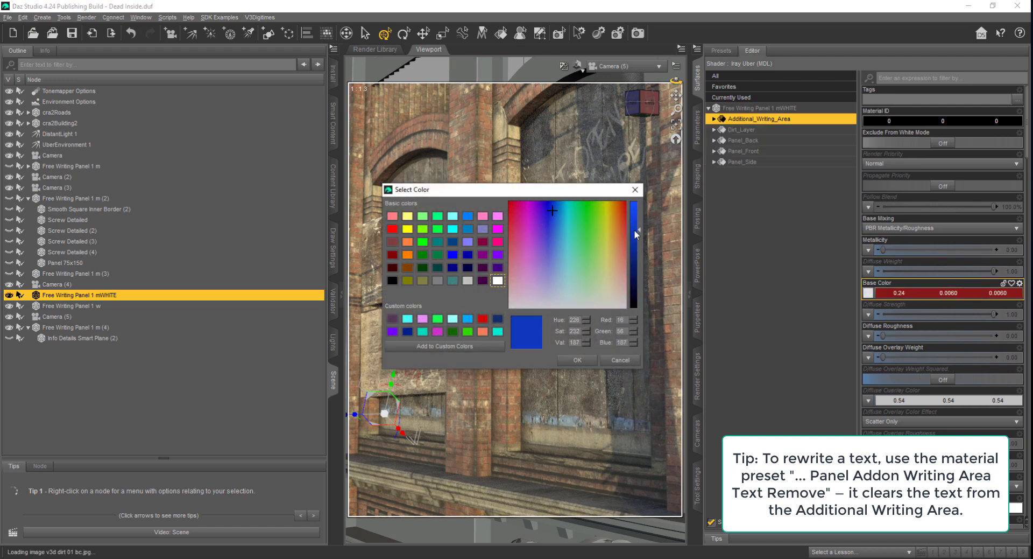
click(576, 360)
Deselect the recolored panel and examine the blue text on the boarded window
click(597, 414)
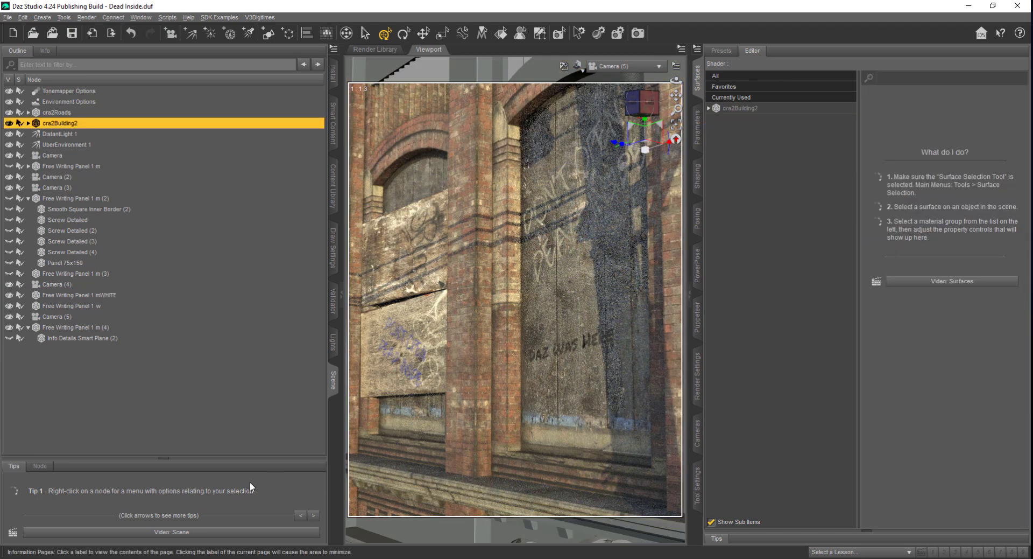
click(761, 109)
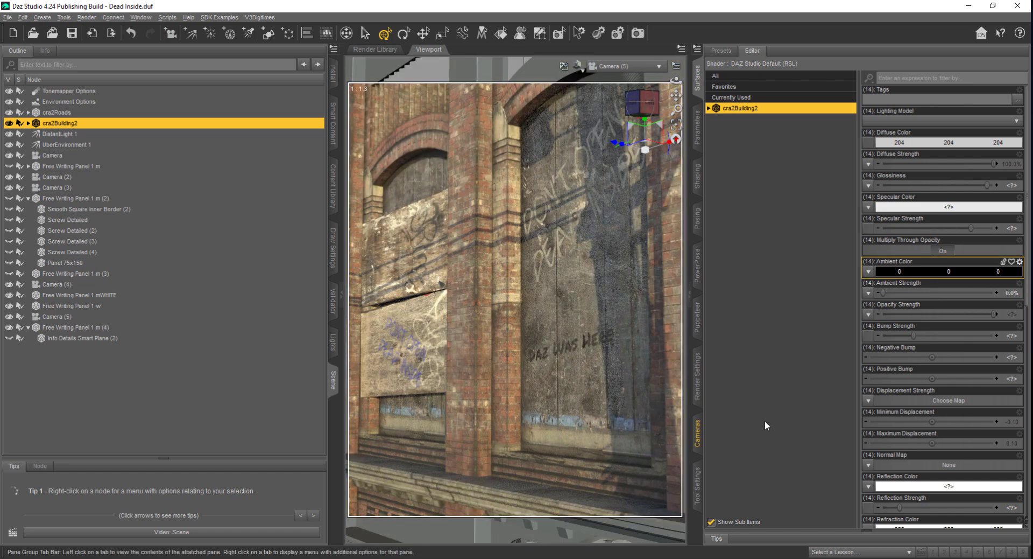
click(767, 419)
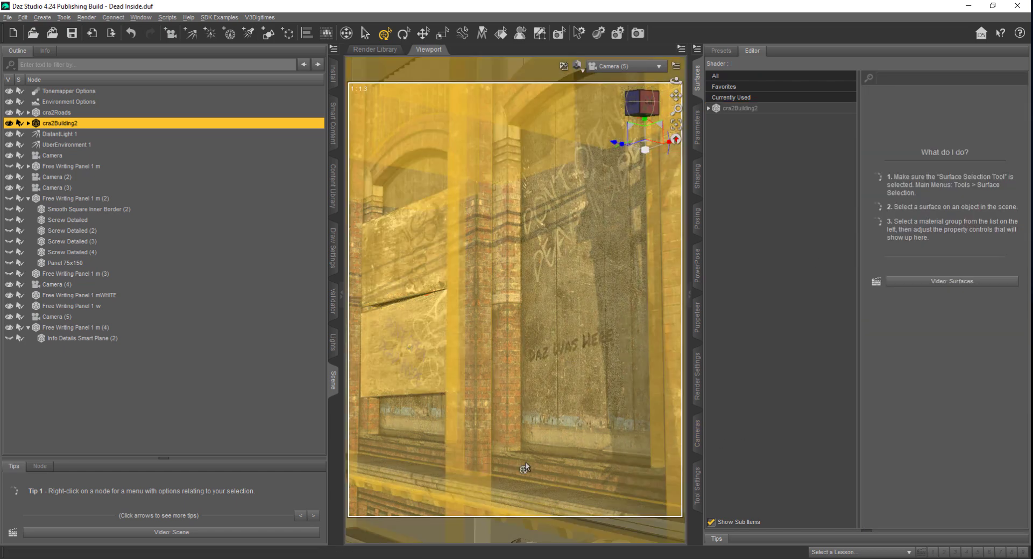
Filter the Daz Was Here panel's Additional_Writing_Area properties by "opa" and set Cutout Opacity to 0.41
click(531, 386)
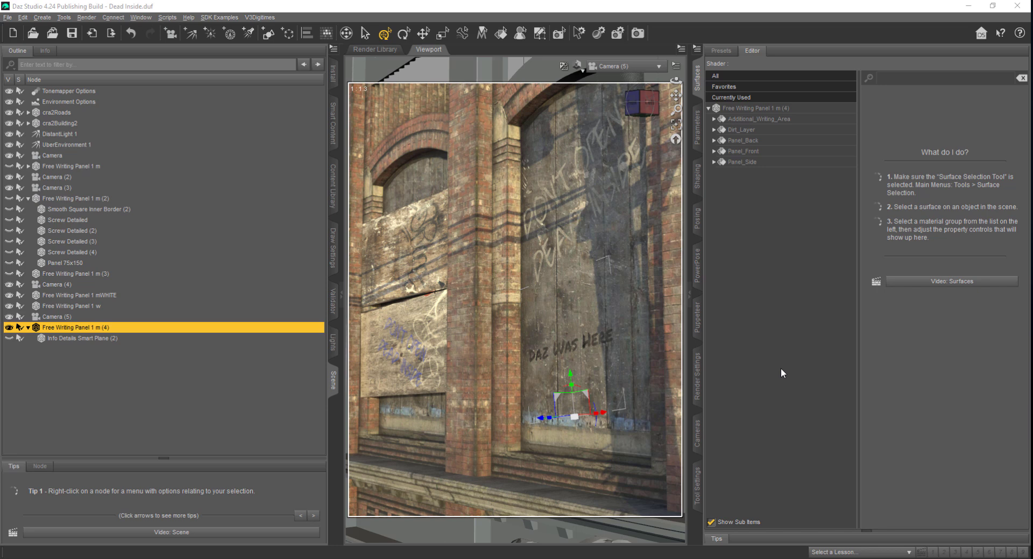
click(770, 118)
click(898, 78)
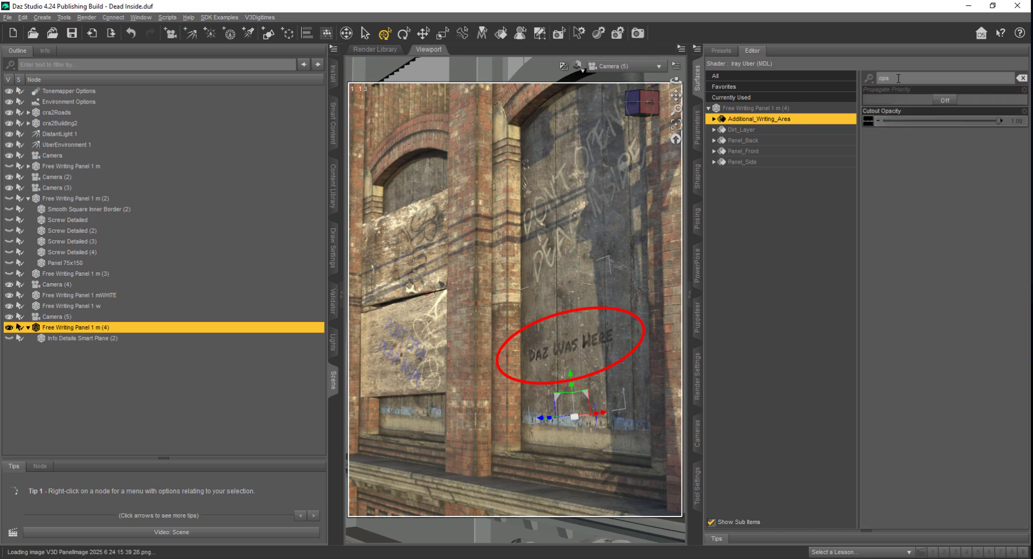
drag(960, 120, 931, 118)
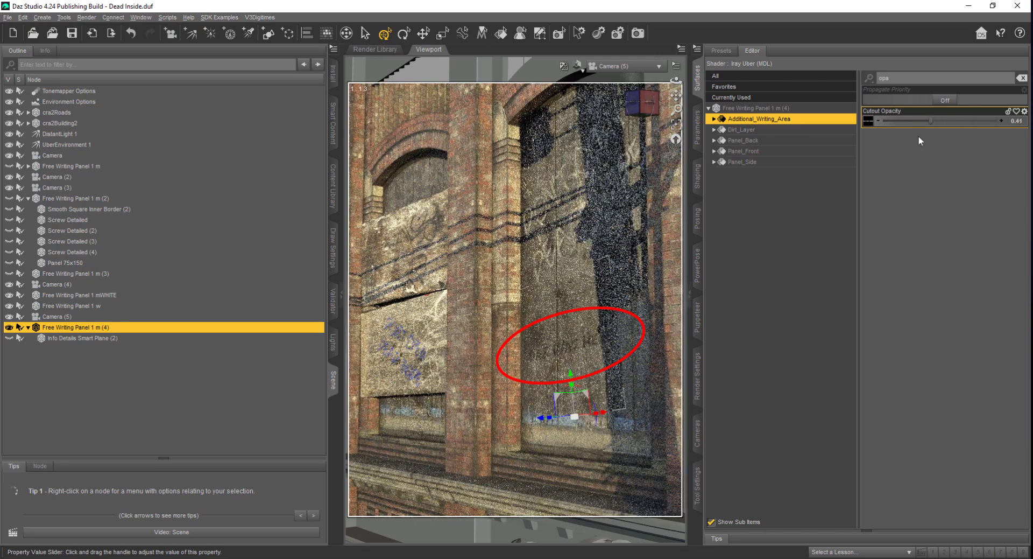
Move the selection off the Daz Was Here panel to the building and examine the text's reduced opacity
click(365, 473)
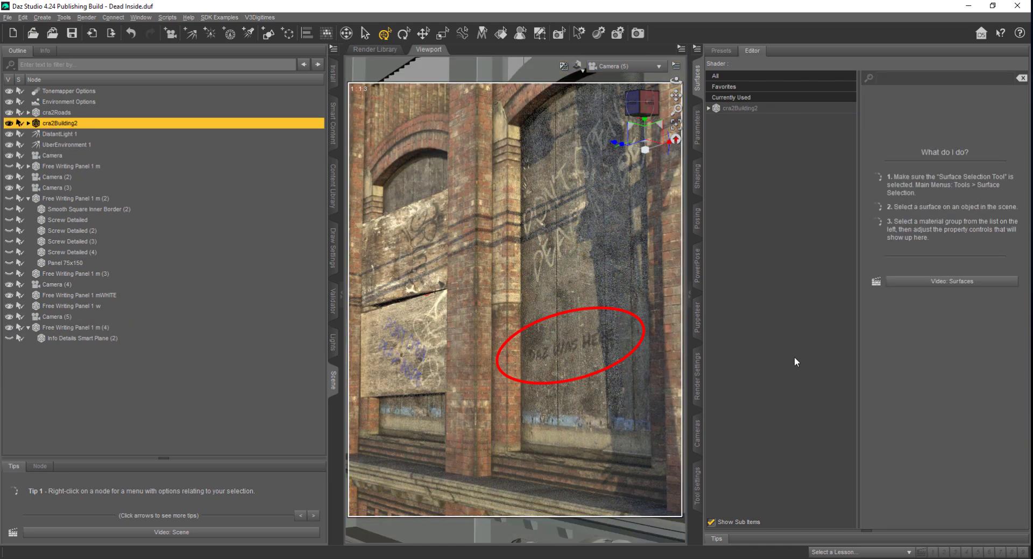
click(785, 110)
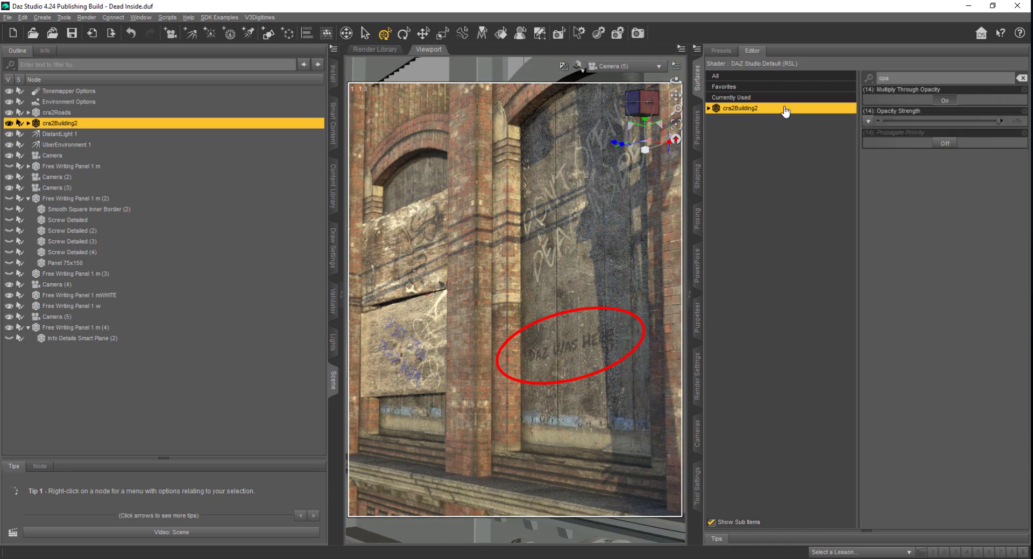
click(709, 110)
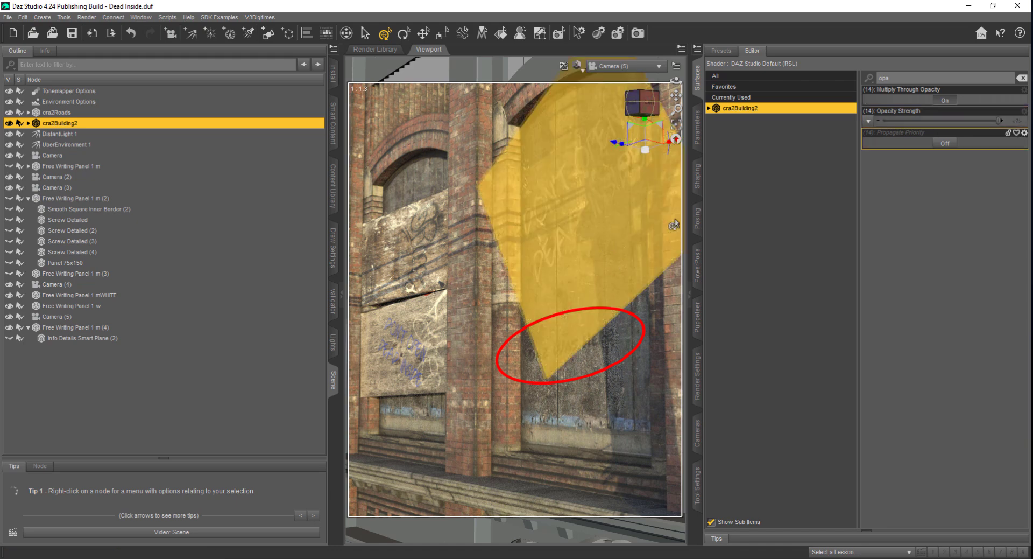
Raise the Cutout Opacity of the Daz Was Here panel's Additional_Writing_Area to 0.93 and deselect the panel
click(709, 111)
click(605, 349)
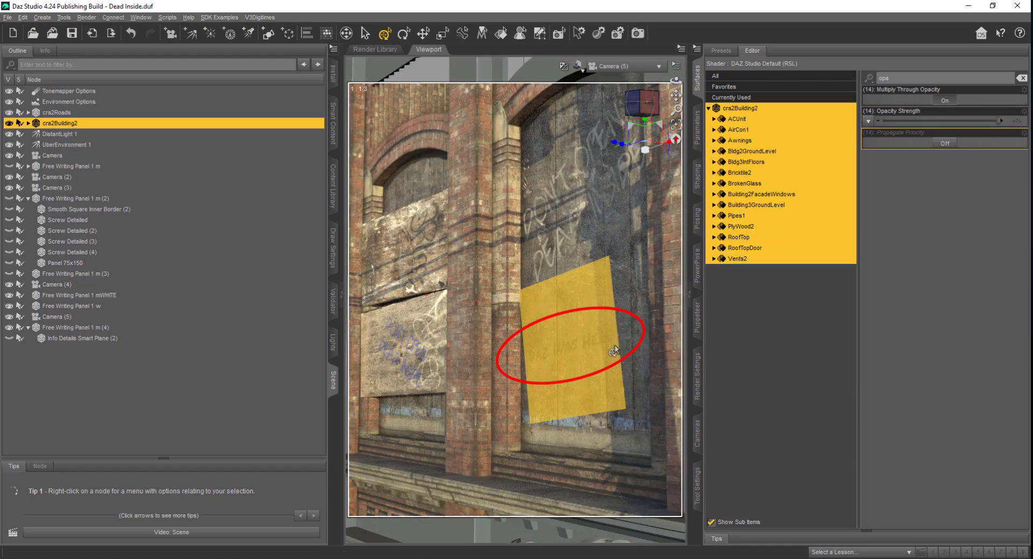
click(775, 119)
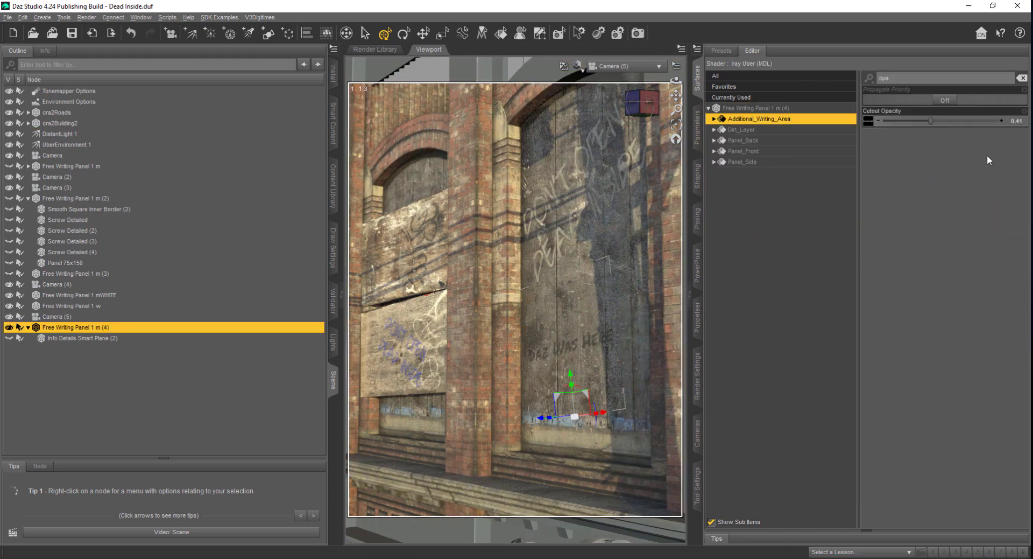
drag(953, 121, 984, 120)
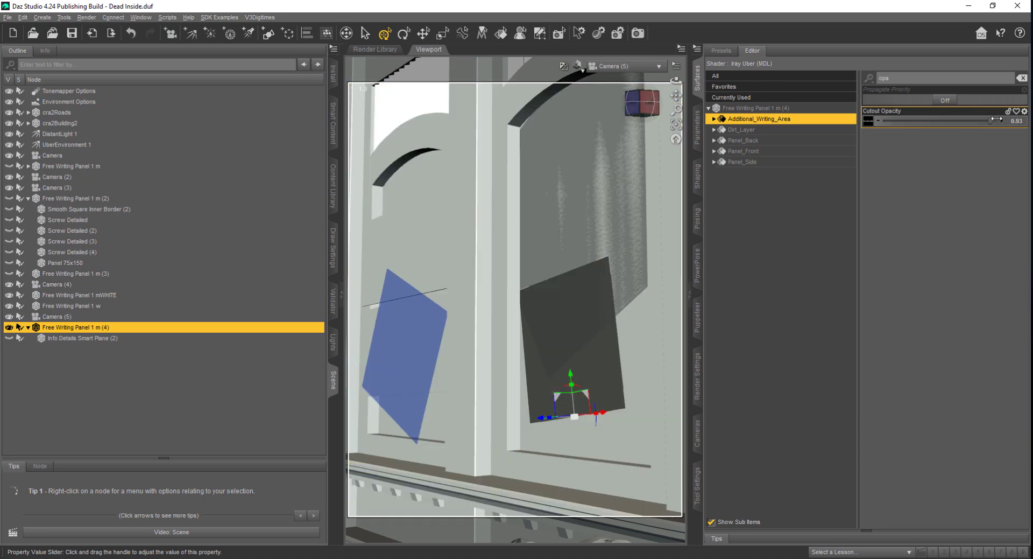
click(767, 280)
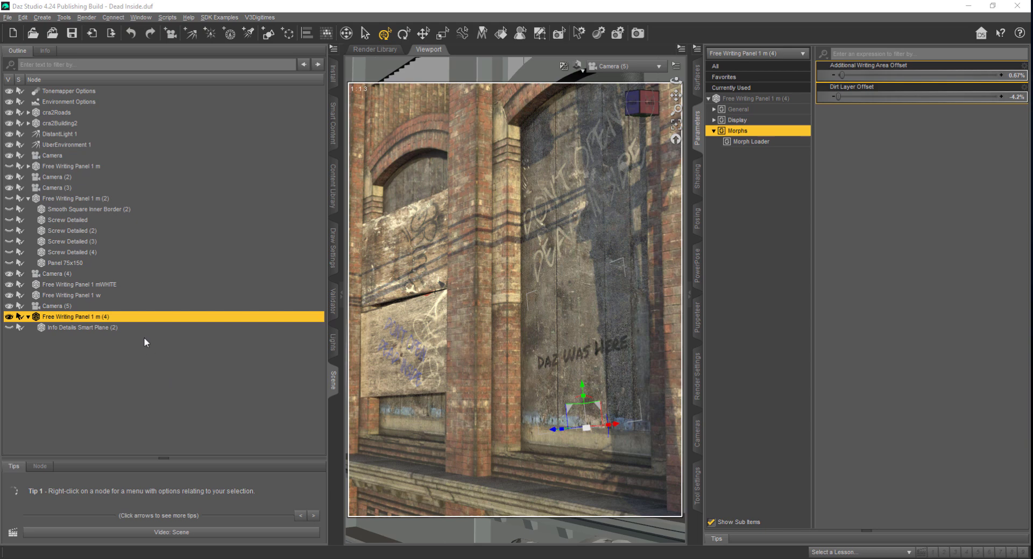
Show the FOR SALE sign Free Writing Panel 1 m (2) and set Free Writing Panel 1 m (4)'s Additional Writing Area Offset to 5.5%
click(9, 198)
click(580, 364)
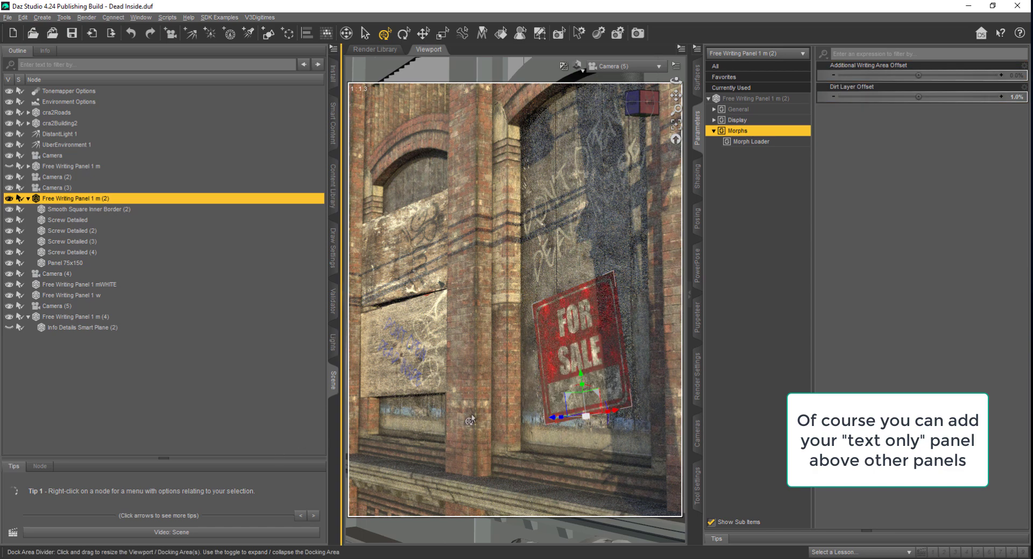
click(82, 317)
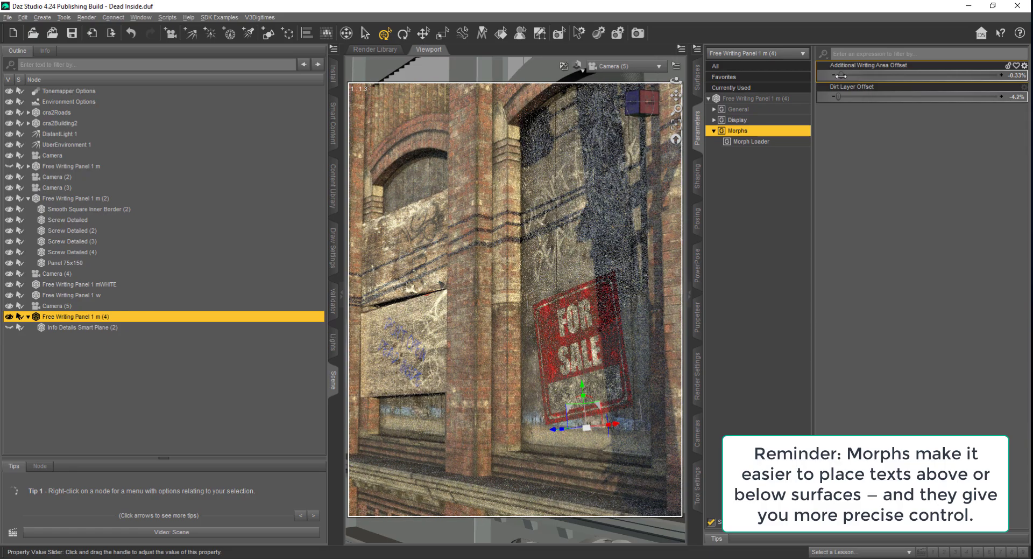
drag(841, 75, 849, 76)
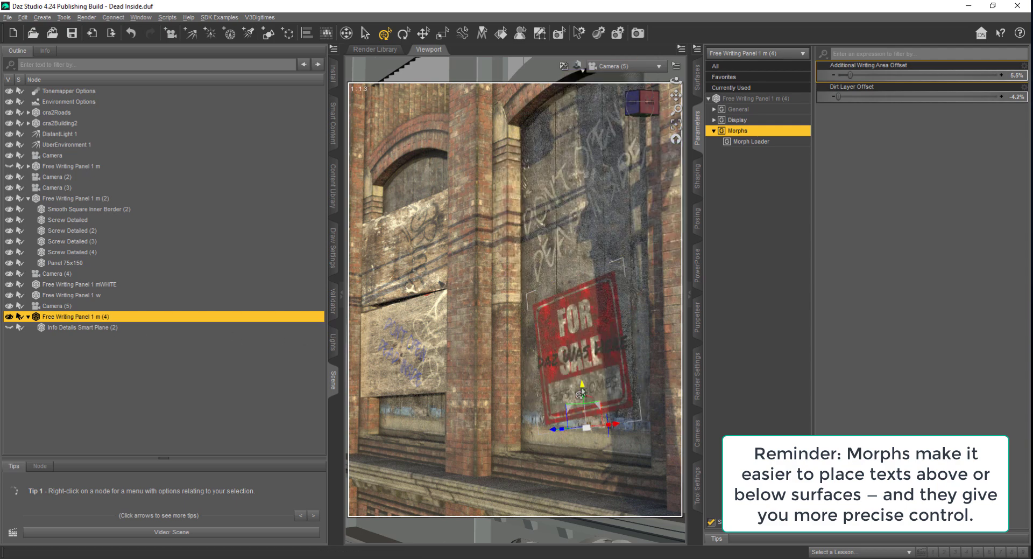
Undo a trial move of the Daz Was Here panel, reposition and tilt its text across the FOR SALE sign, and deselect it
drag(581, 391, 529, 415)
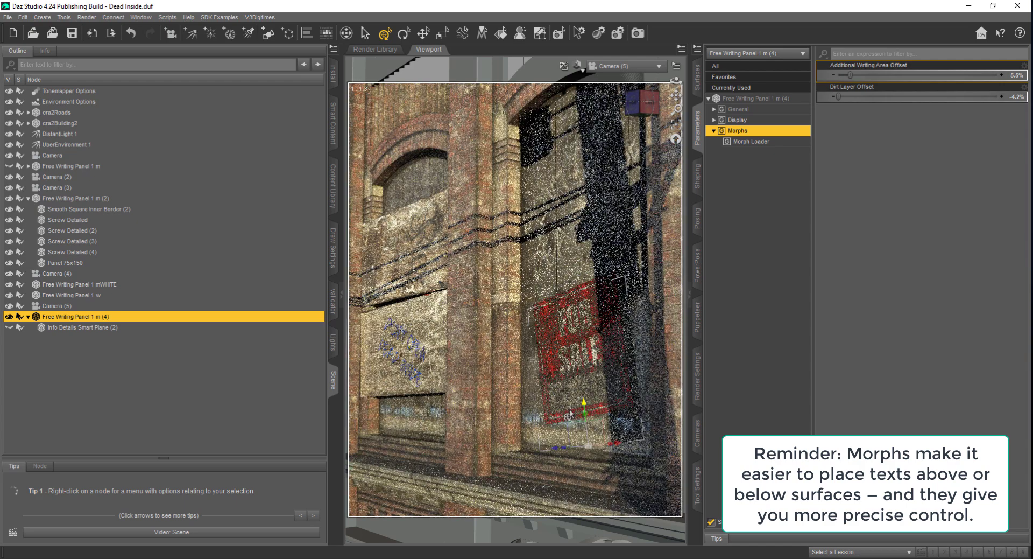
key(ctrl+z)
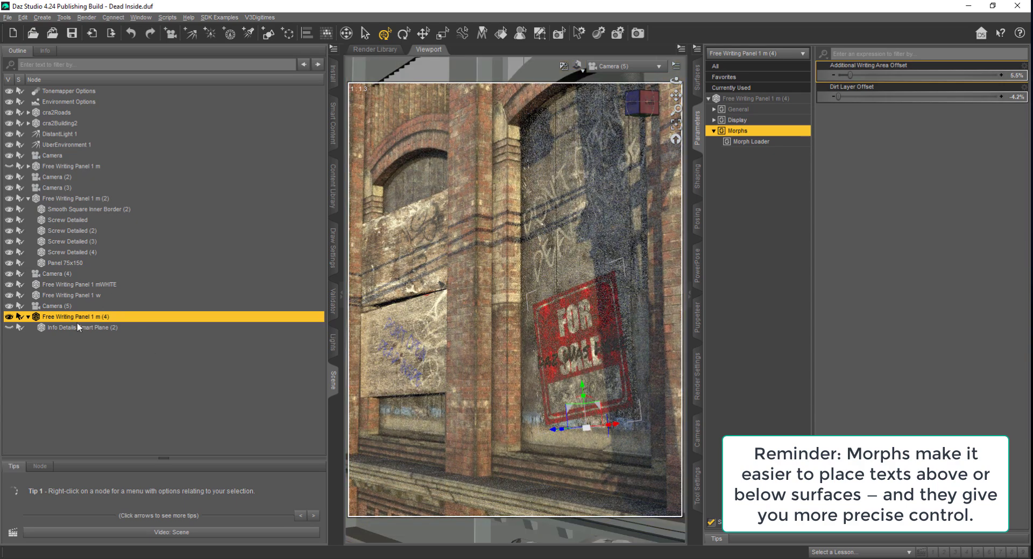
click(86, 338)
click(92, 319)
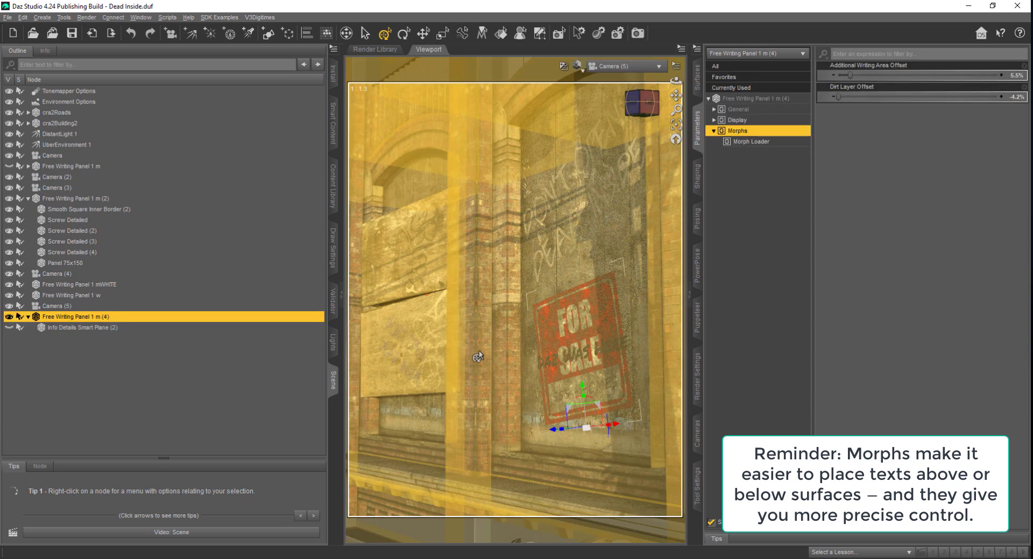
mouse_move(586, 428)
mouse_down()
mouse_move(576, 425)
mouse_move(582, 432)
mouse_up()
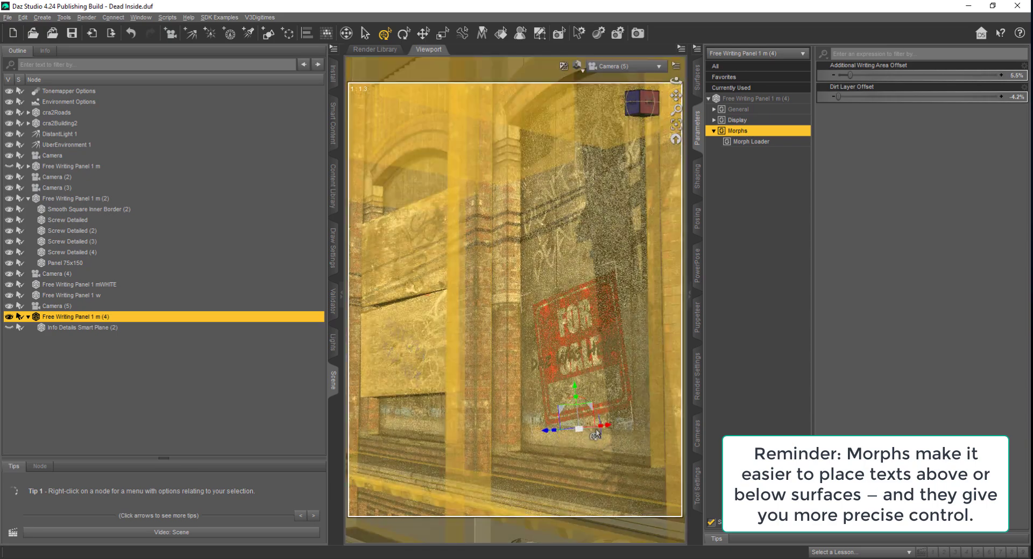
click(599, 436)
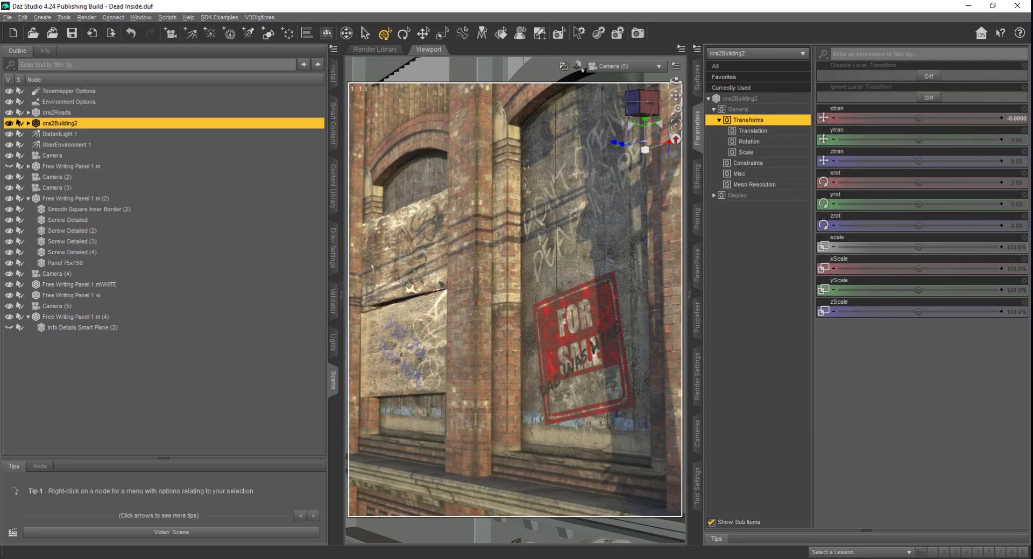
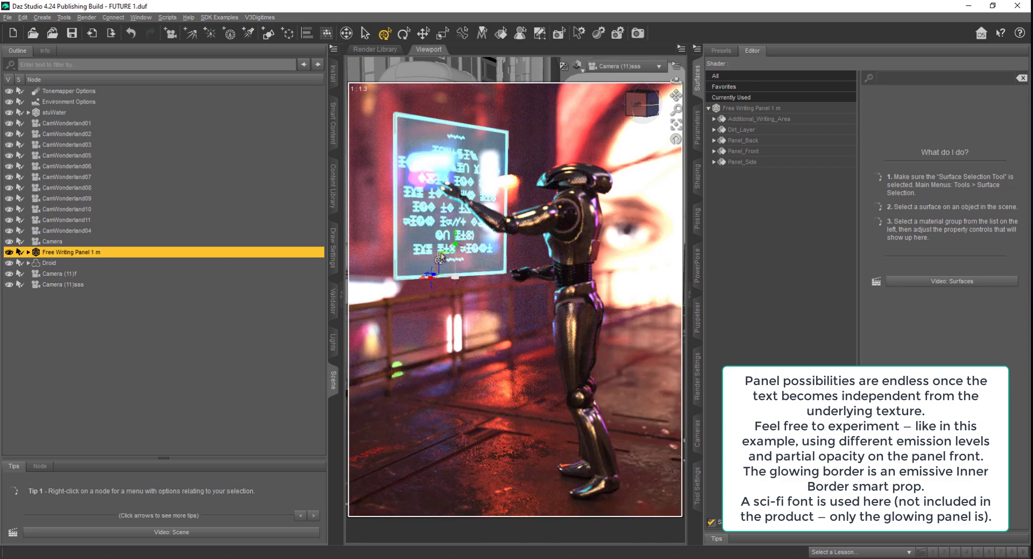
Set the Emission Color of the glowing panel's Panel_Front surface beside the droid to green, RGB 31, 235, 0
scroll(423, 241, up, 2)
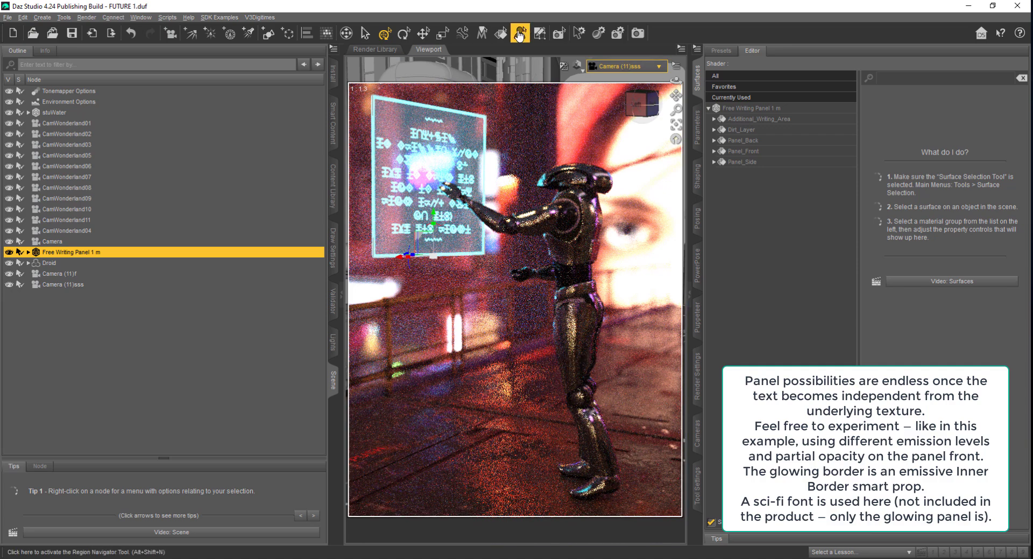
click(501, 34)
click(463, 156)
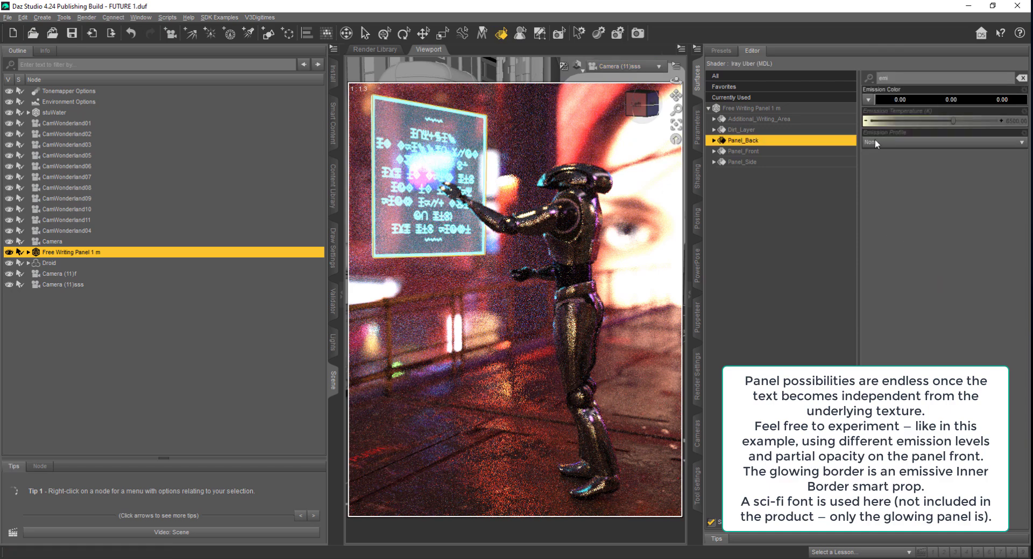
click(754, 162)
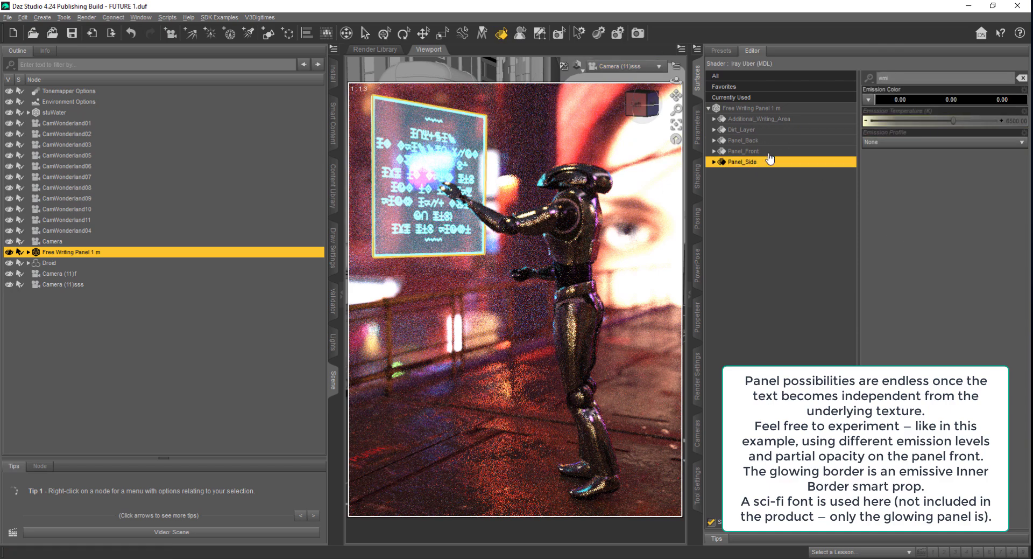
click(751, 150)
click(915, 99)
drag(629, 256, 591, 199)
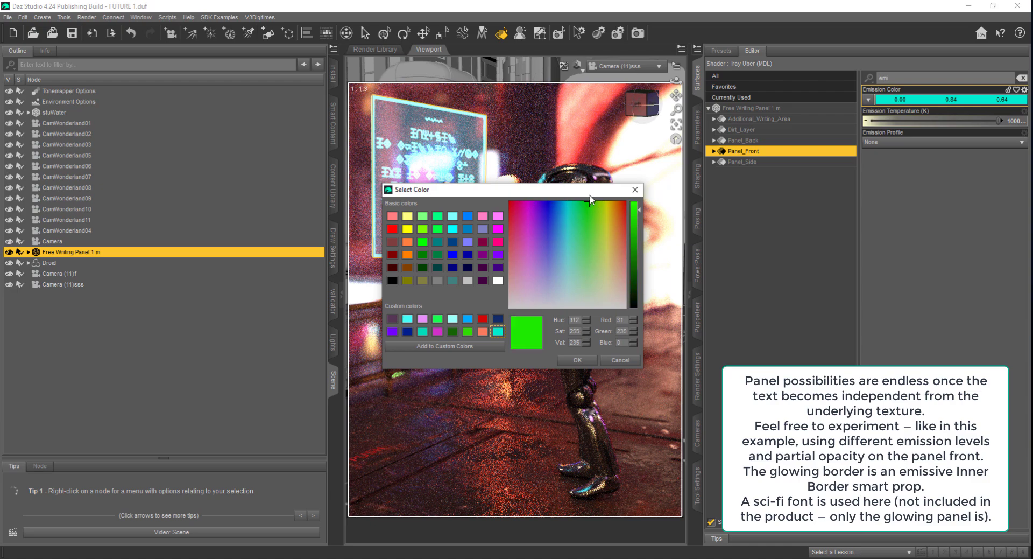
click(578, 360)
Set the Additional_Writing_Area Emission Color of the glowing panel to green, 0.020, 0.84, 0.00
click(764, 119)
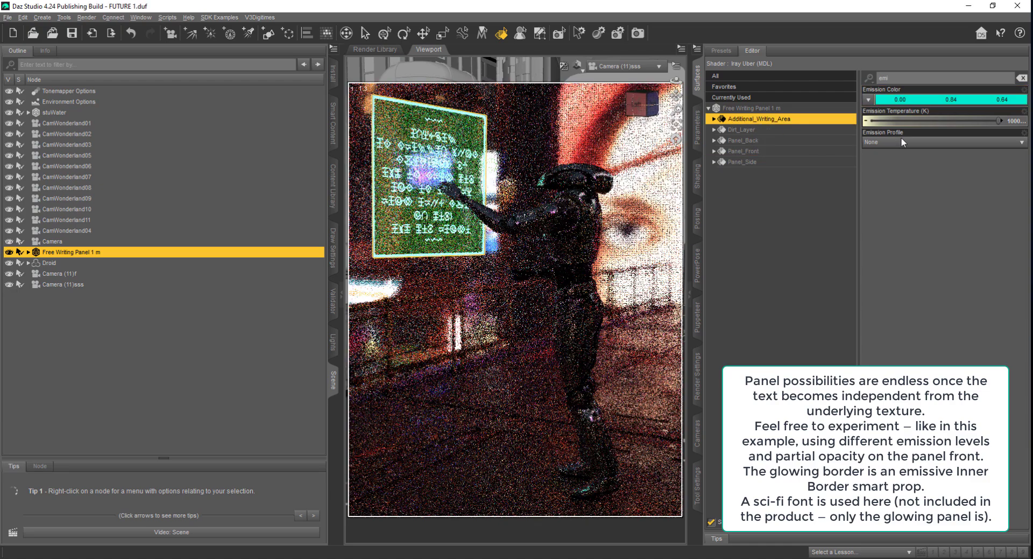
click(912, 100)
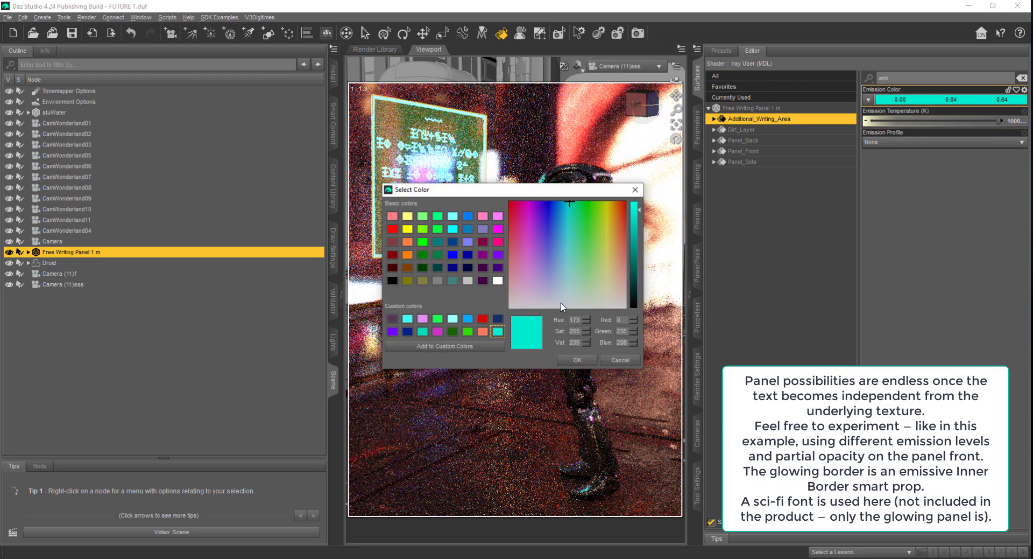
drag(567, 228, 591, 195)
click(577, 360)
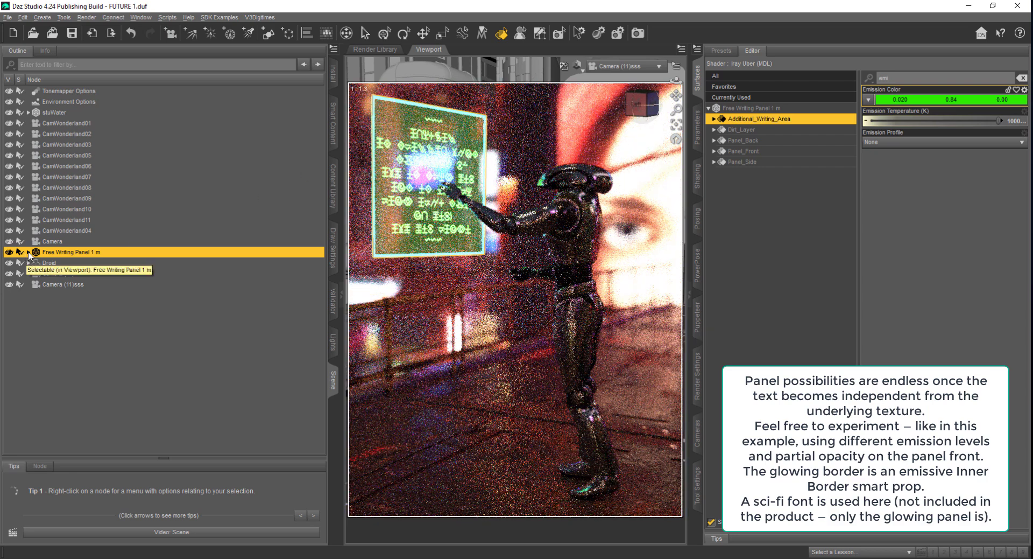
Set the Emission Color of the panel's Inner Border Square Base to green, 0.0097, 0.84, 0.00
click(29, 252)
click(81, 273)
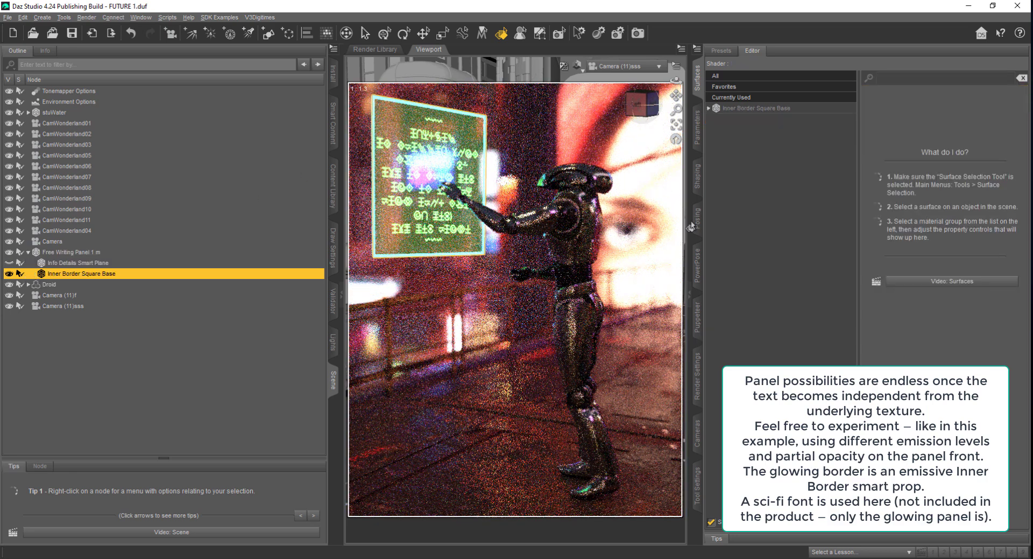
click(765, 109)
click(921, 99)
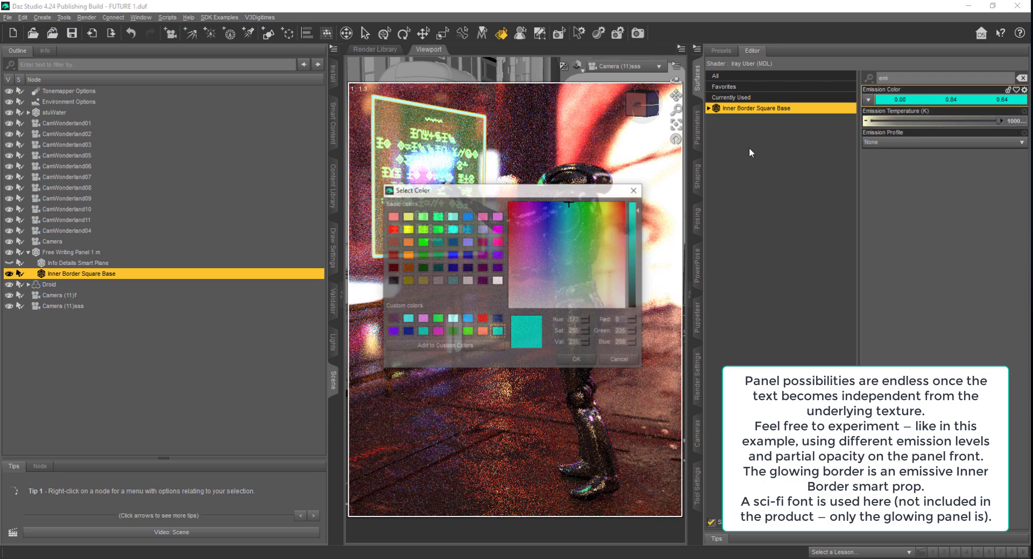
click(589, 204)
click(577, 360)
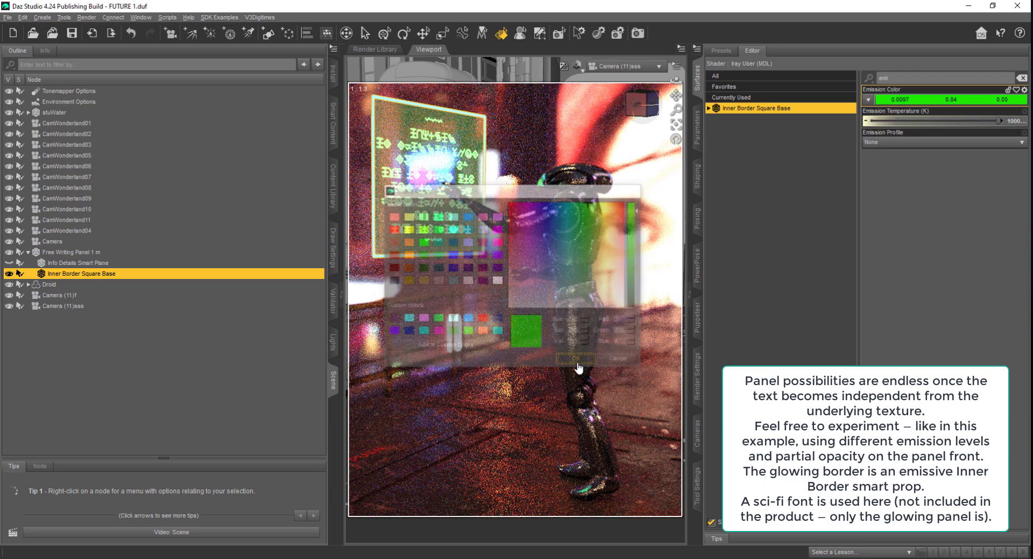
click(635, 409)
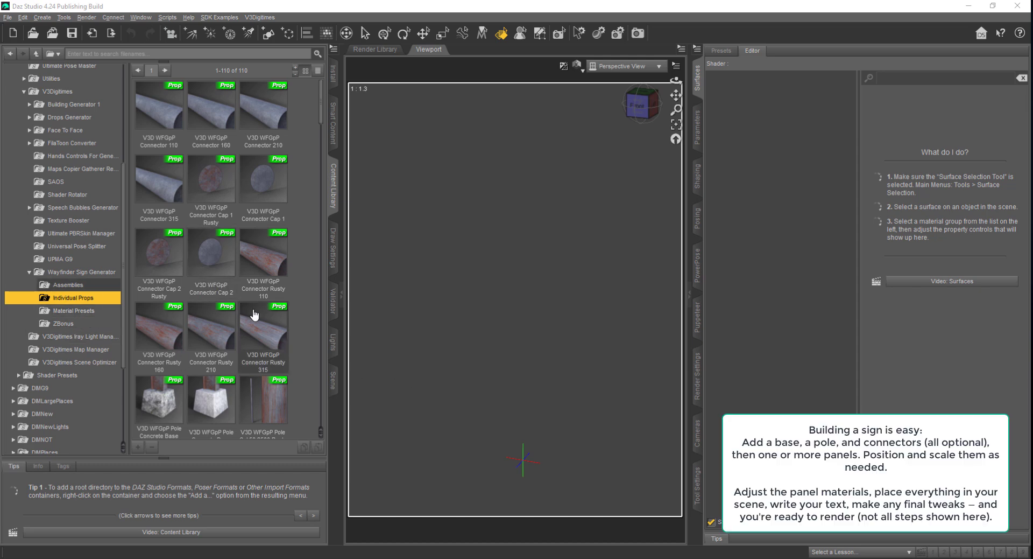
Add the V3D WFGpP Pole Metal Base from the Wayfinder Sign Generator's Individual Props to the empty scene
scroll(255, 314, down, 3)
scroll(256, 315, down, 4)
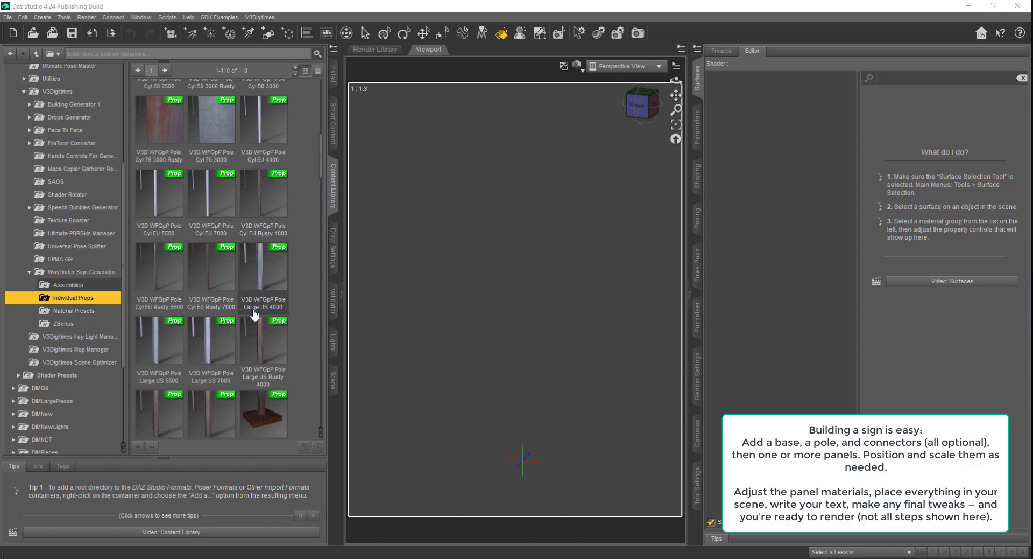
click(164, 267)
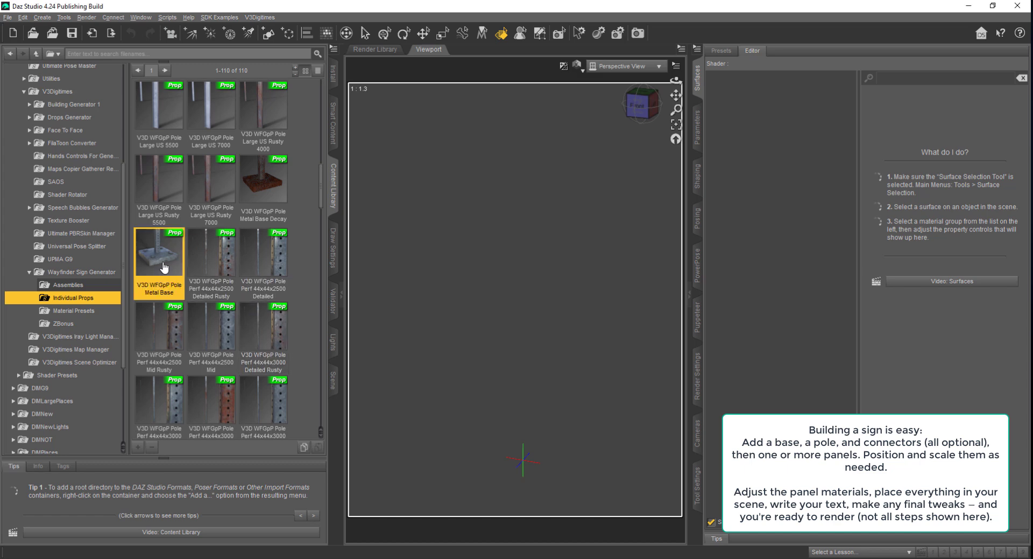
mouse_move(151, 268)
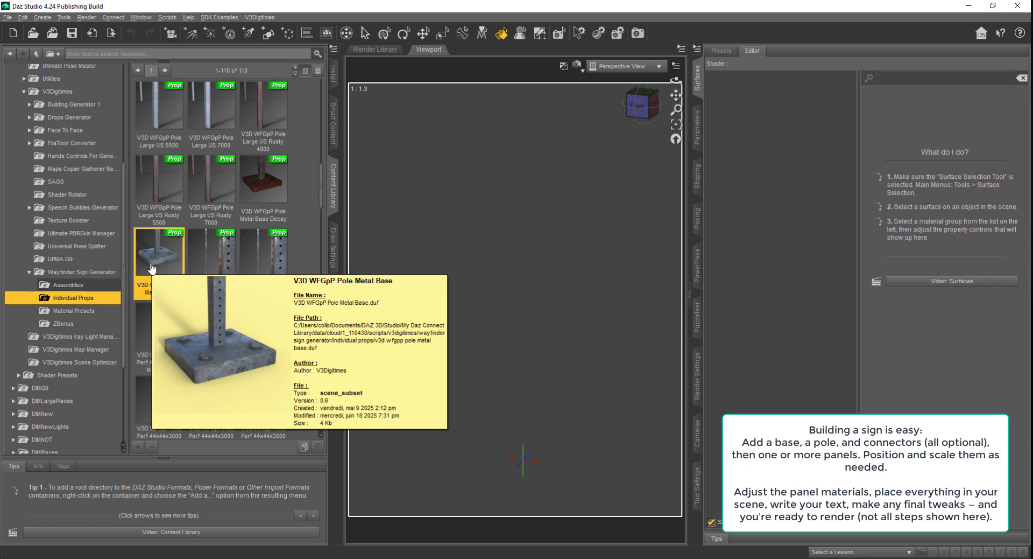
double_click(151, 267)
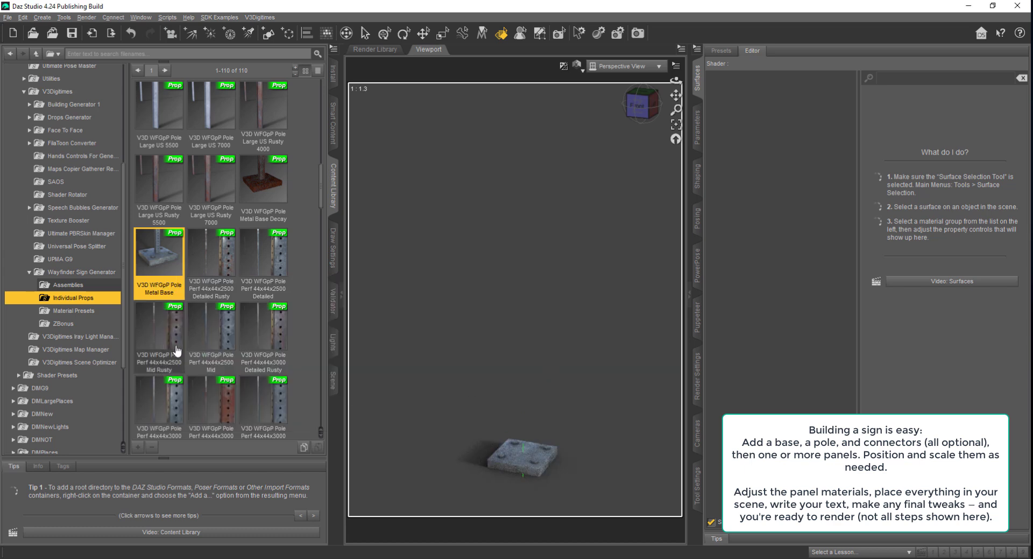
Add the V3D WFGpP Pole U 2500 Detailed prop to the scene on the metal base
scroll(177, 351, down, 10)
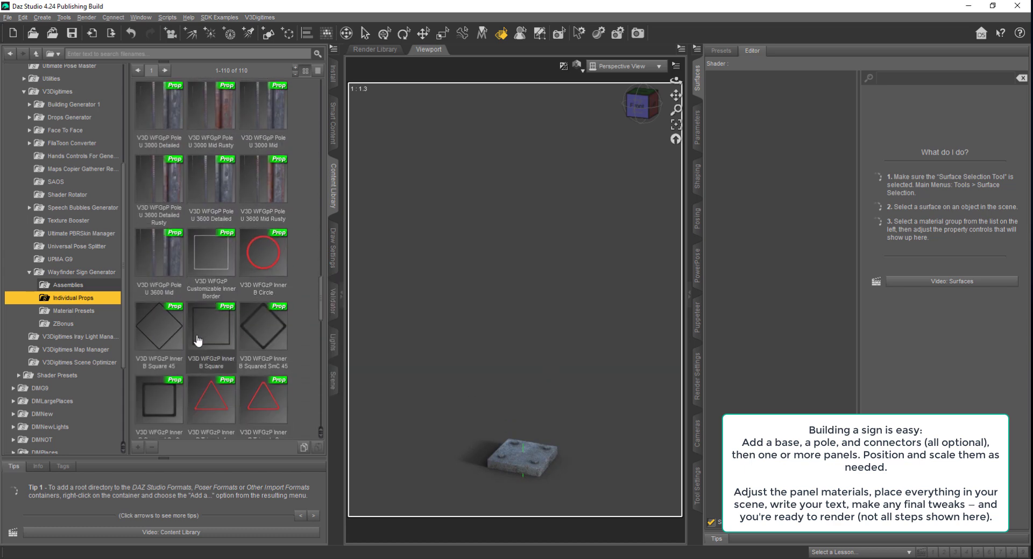
scroll(198, 340, up, 3)
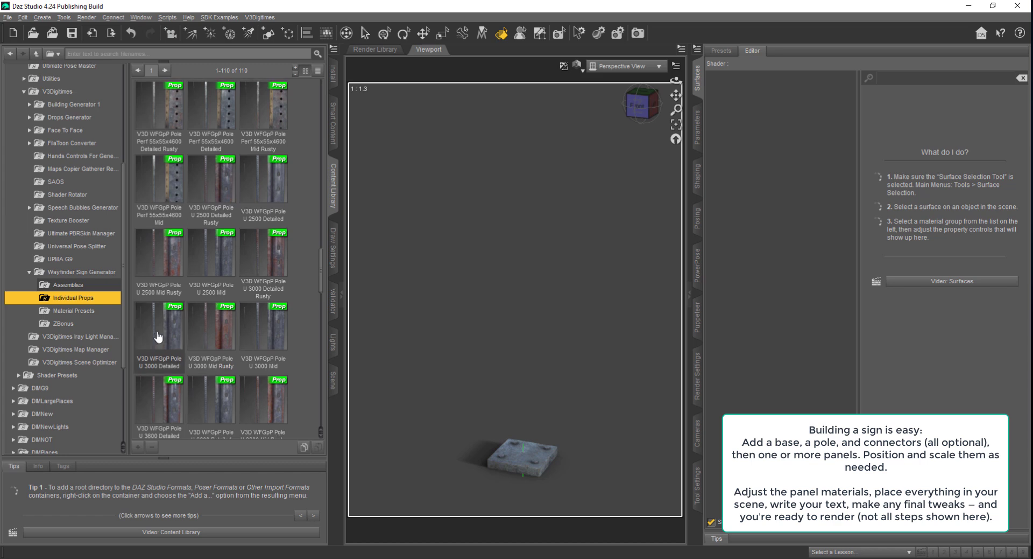
click(228, 269)
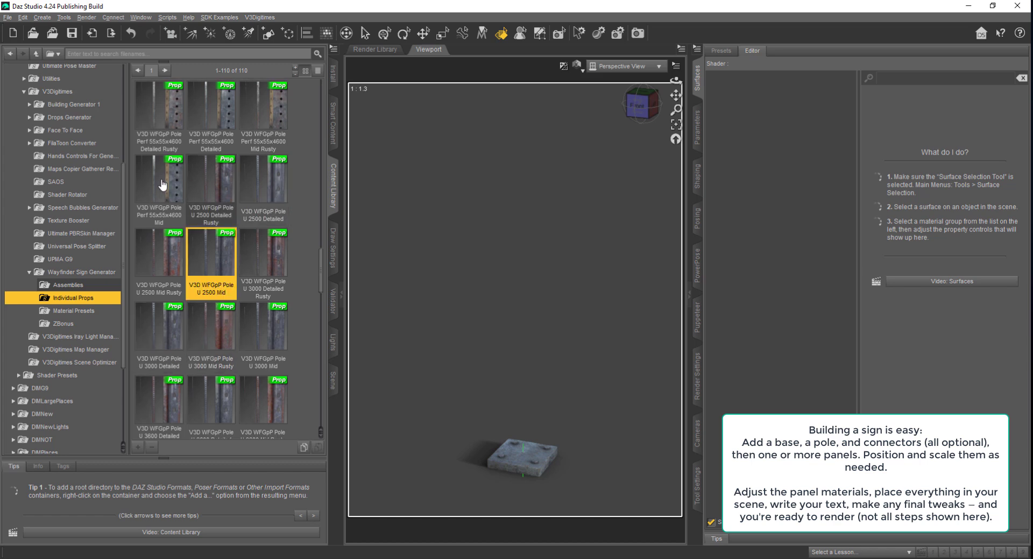
click(262, 183)
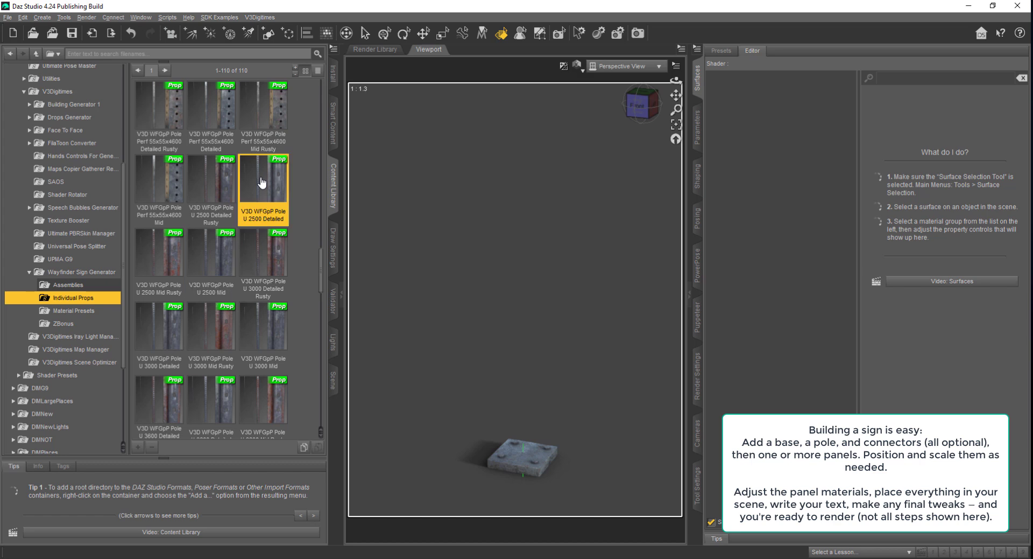
double_click(262, 183)
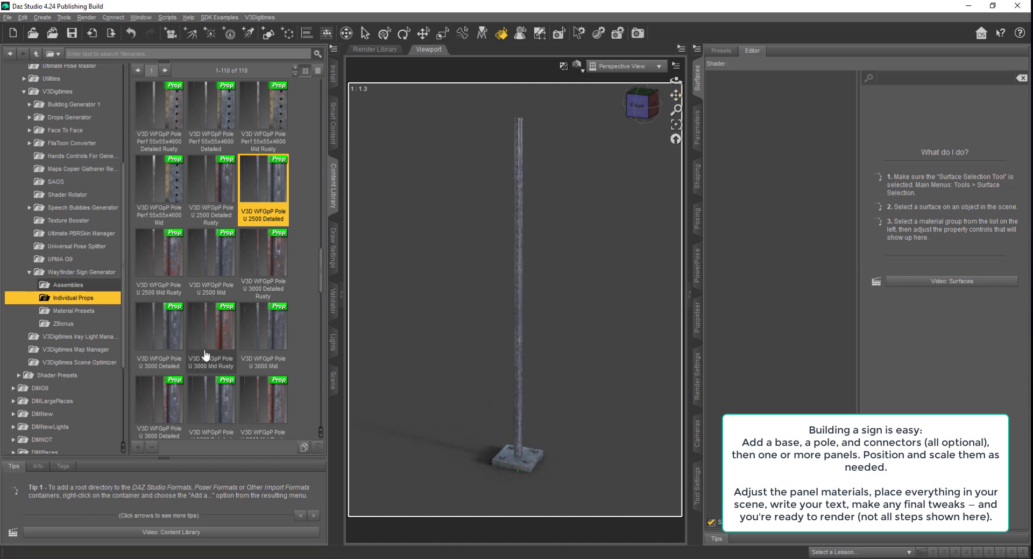
Add the yellow V3D WFGzP Panel Squared 100 cm R 45 prop to the scene
scroll(205, 354, down, 15)
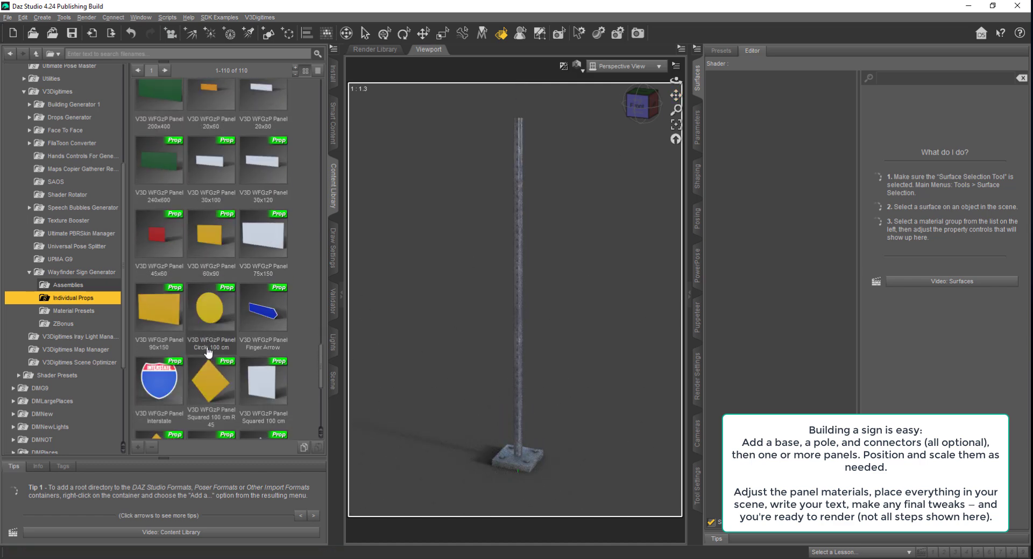
scroll(208, 353, down, 3)
mouse_move(213, 248)
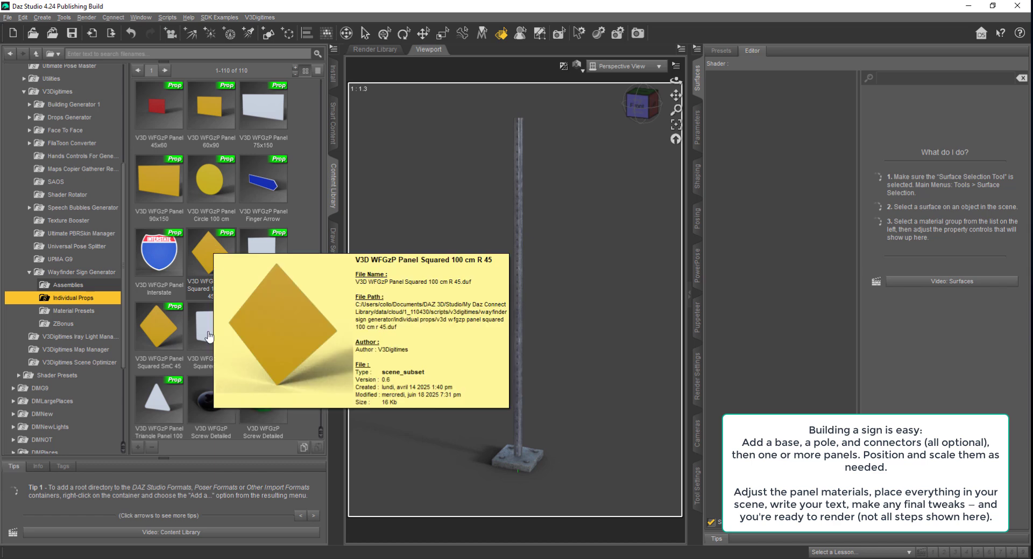
scroll(209, 336, down, 3)
scroll(213, 329, up, 4)
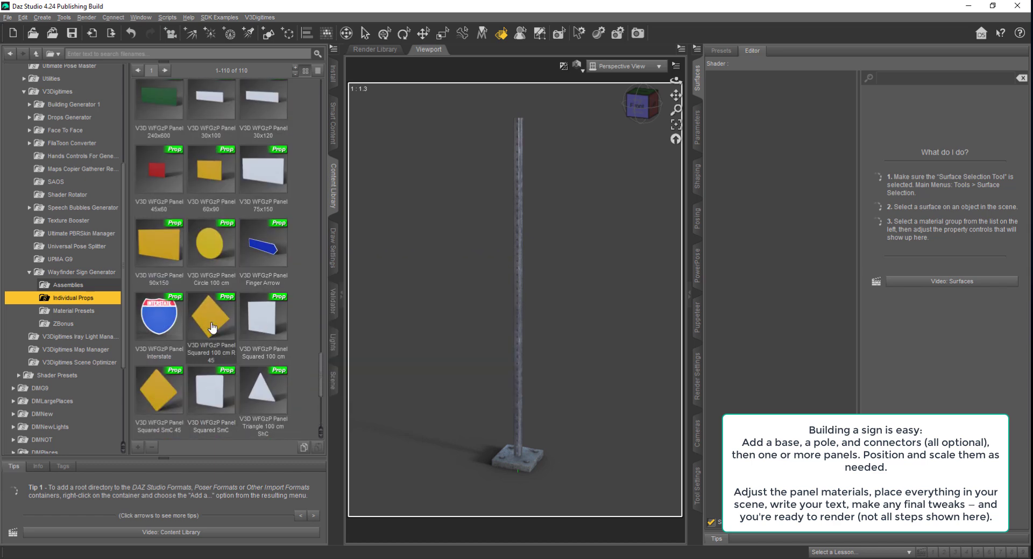
double_click(213, 328)
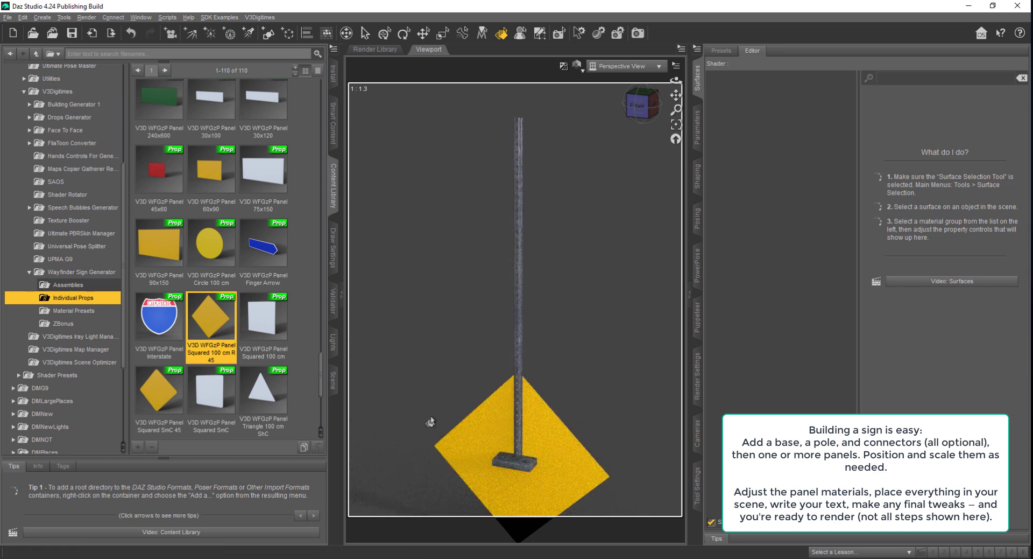
Add the white V3D WFGzP Panel 30x100 prop to the scene
scroll(210, 326, down, 3)
scroll(231, 327, up, 6)
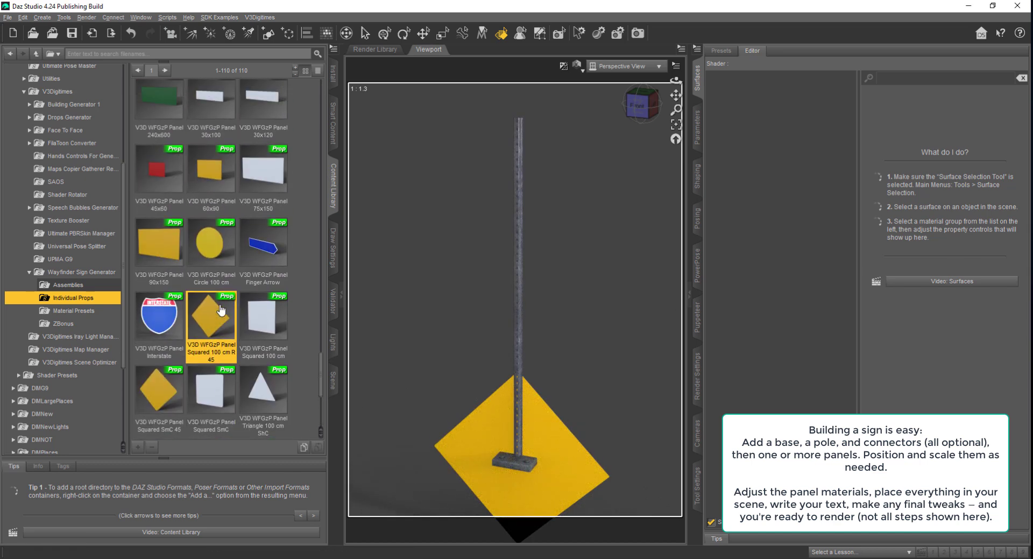
double_click(219, 322)
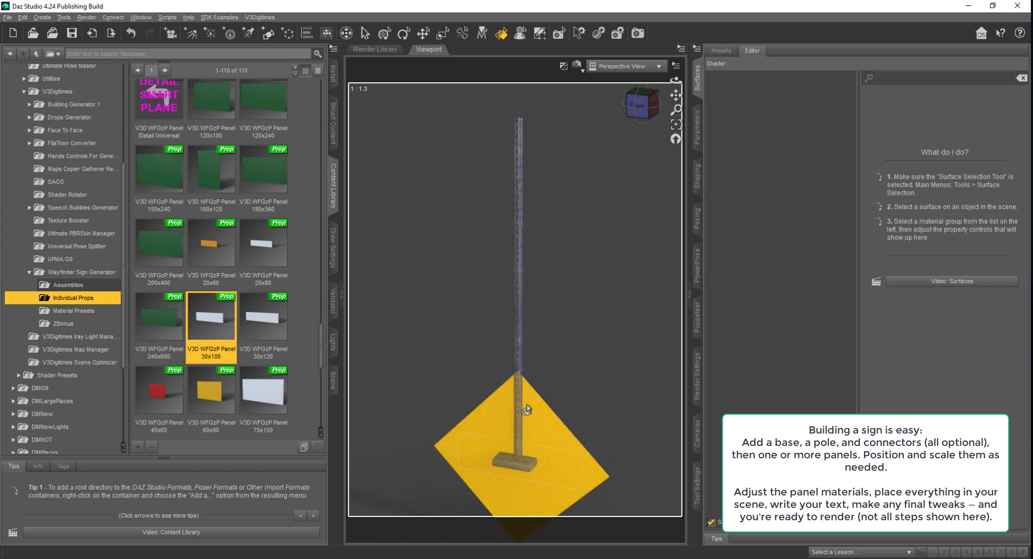
Raise the yellow diamond panel to the upper part of the pole and bring it in front of the pole
click(526, 409)
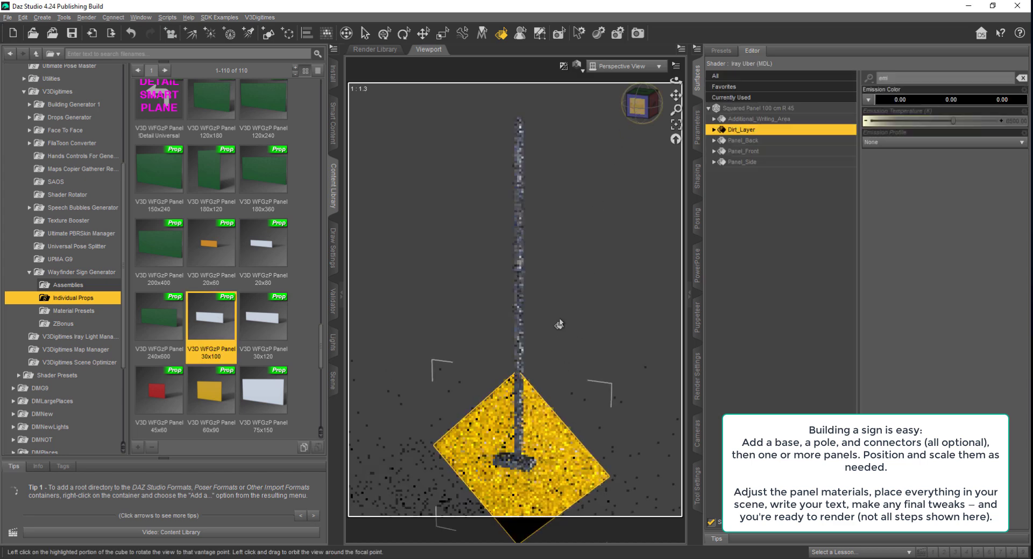
click(470, 476)
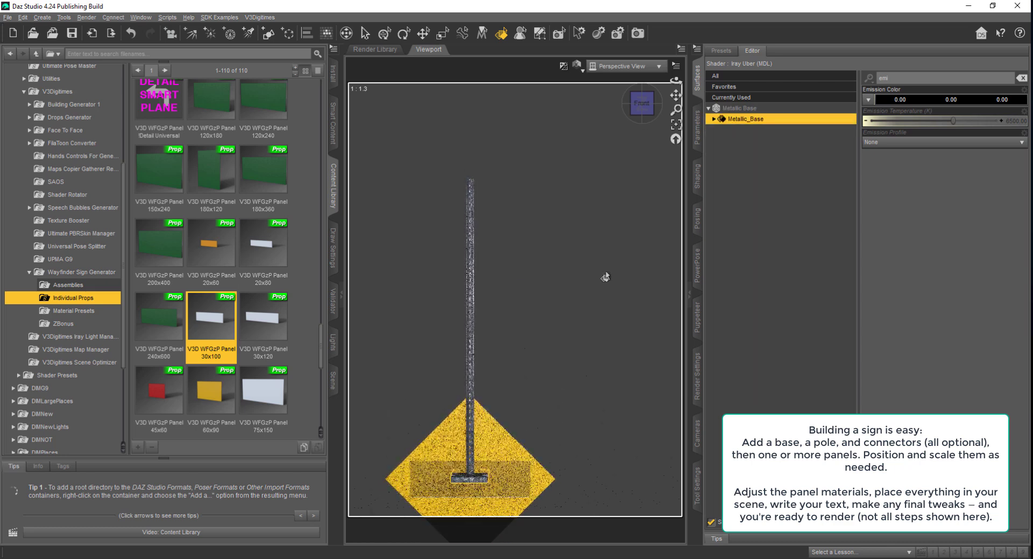
mouse_move(605, 276)
mouse_down()
mouse_move(544, 439)
mouse_move(489, 509)
mouse_move(486, 302)
mouse_up()
click(483, 506)
key(ctrl+u)
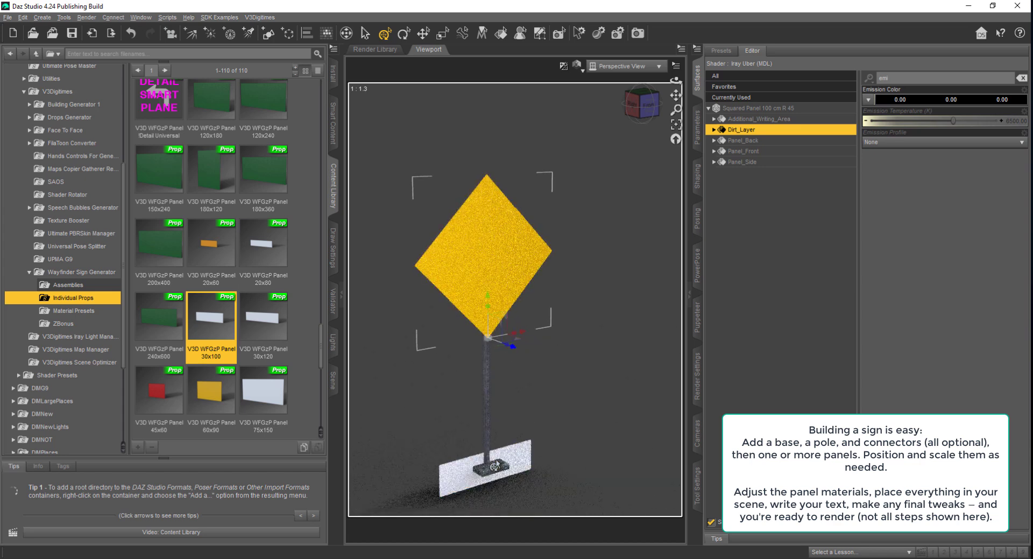
Raise the white 30x100 panel to just under the diamond panel and move it about 3.1 cm forward
click(465, 483)
drag(487, 446, 496, 341)
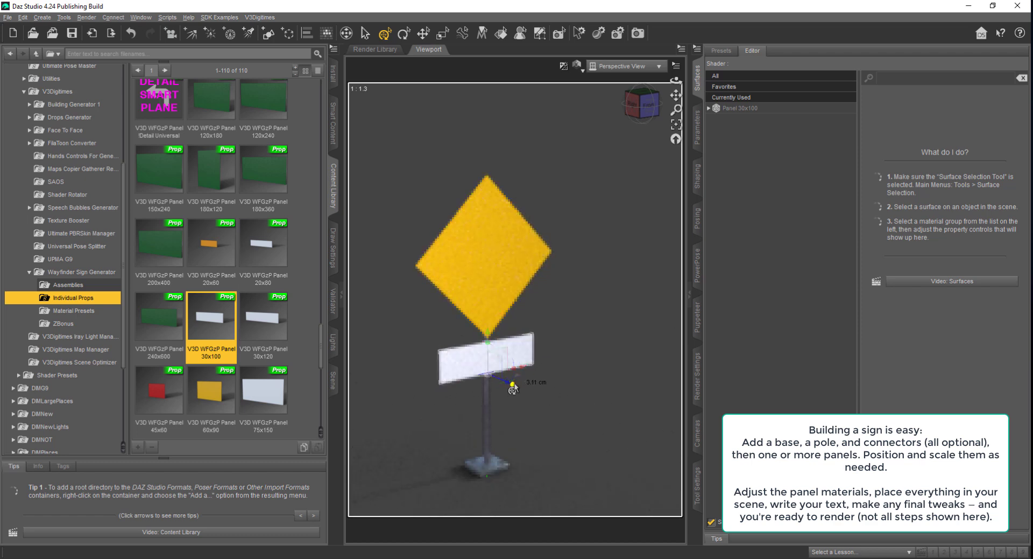
Scale the yellow diamond panel down to about 51% and raise it to the top of the pole
click(468, 283)
drag(491, 340, 479, 346)
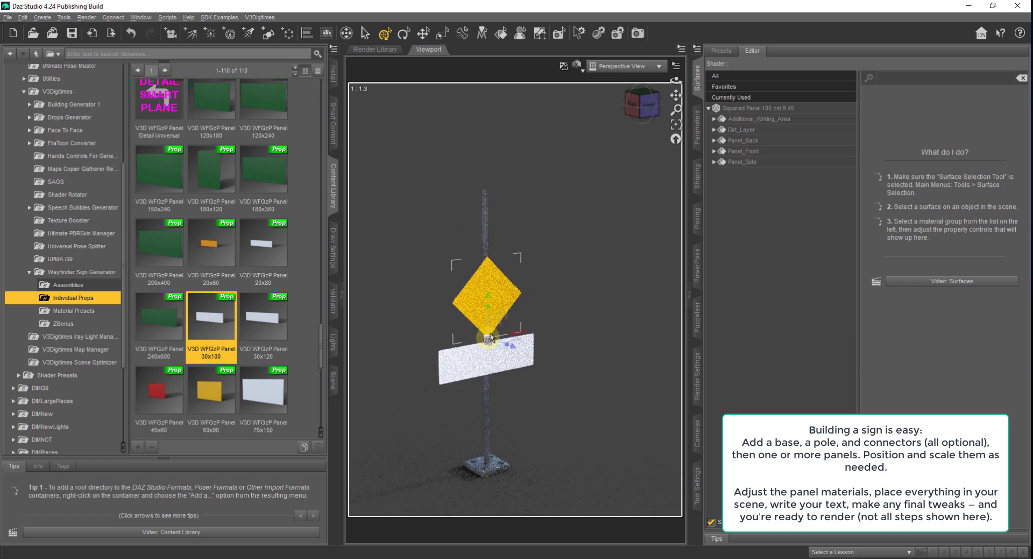
drag(488, 303, 488, 225)
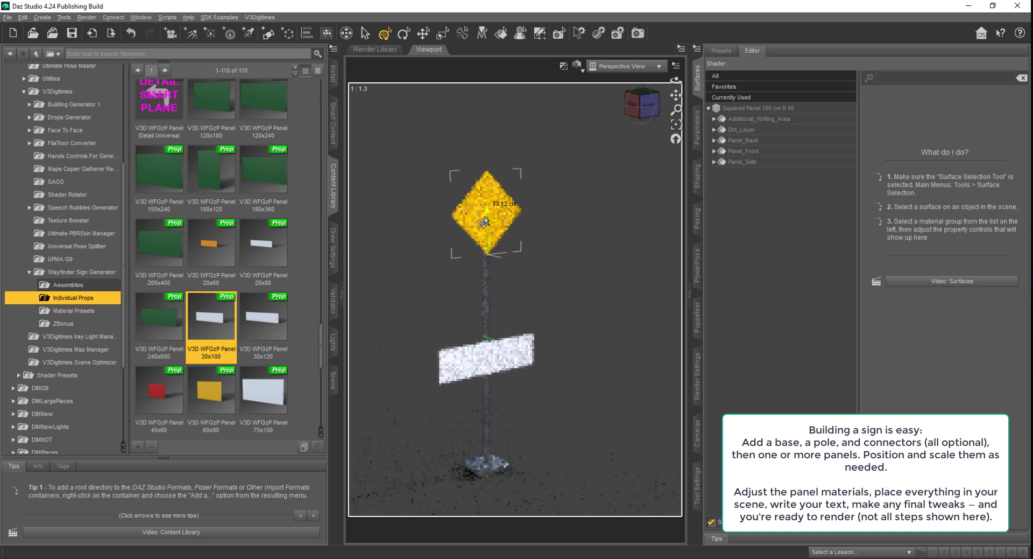
Scale the white 30x100 panel down to about 57% and raise it to just under the diamond panel
click(496, 354)
click(487, 376)
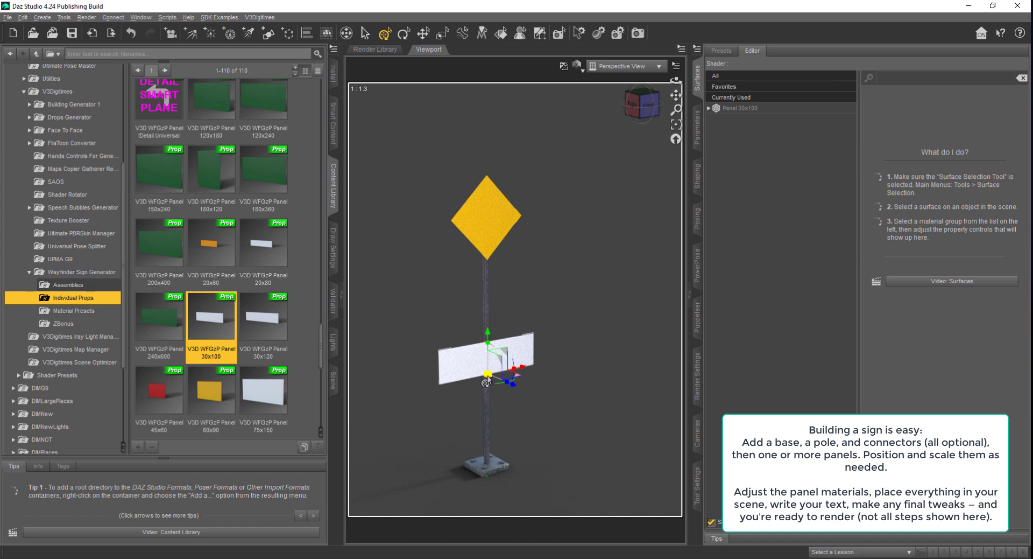
drag(486, 383, 490, 350)
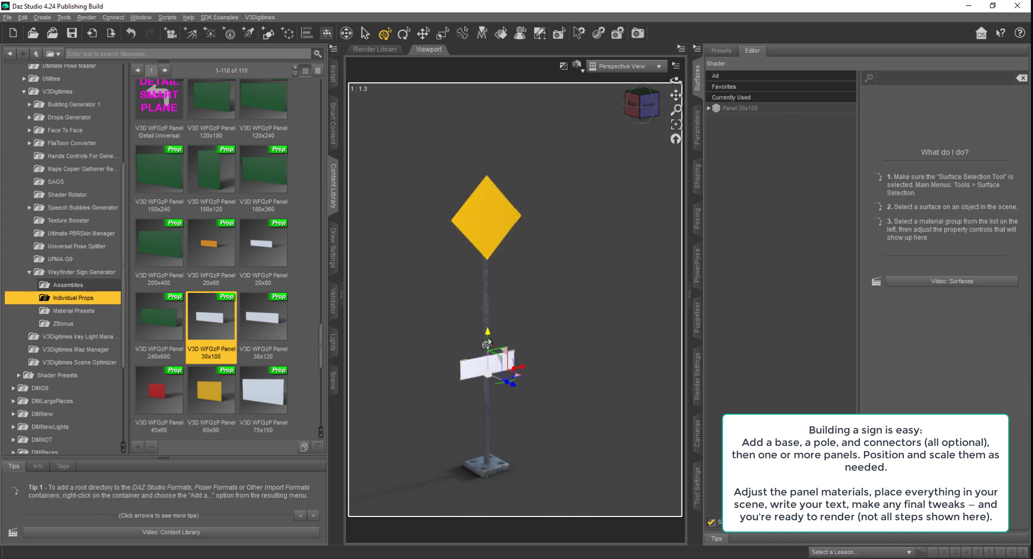
drag(487, 335, 491, 248)
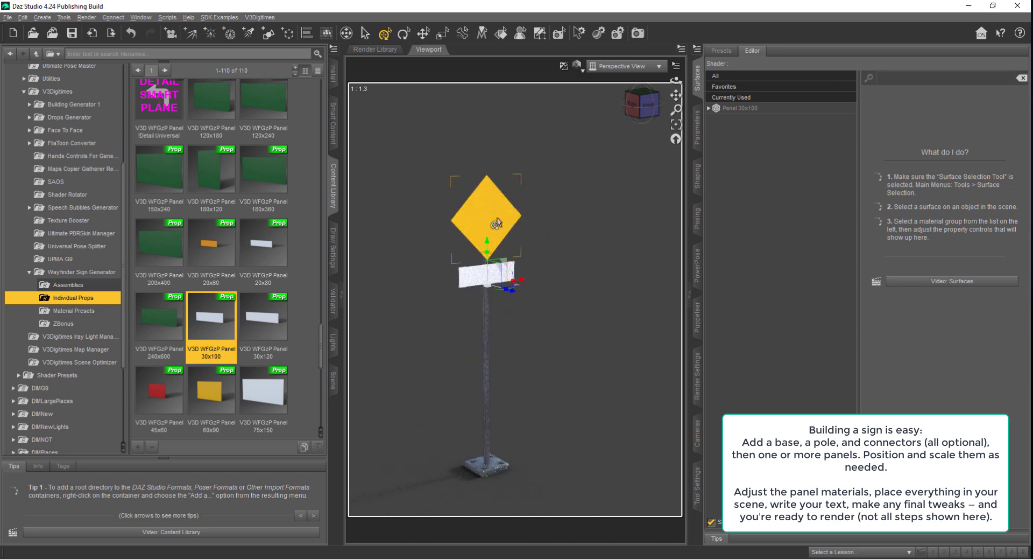
Add two V3D WFGzP Screw Detailed Rusty props to the diamond panel and move one to the panel's lower corner
click(487, 223)
click(676, 124)
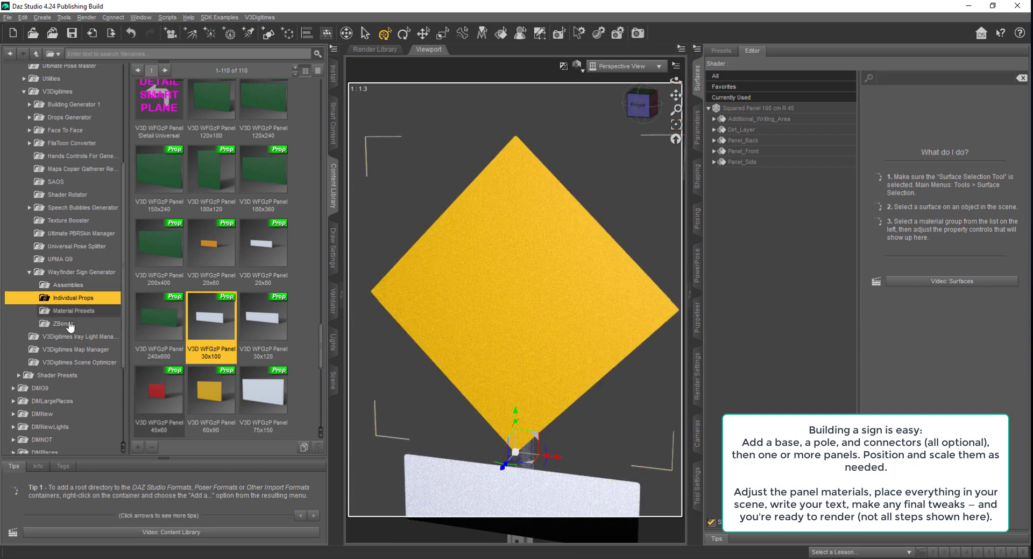
scroll(237, 327, down, 5)
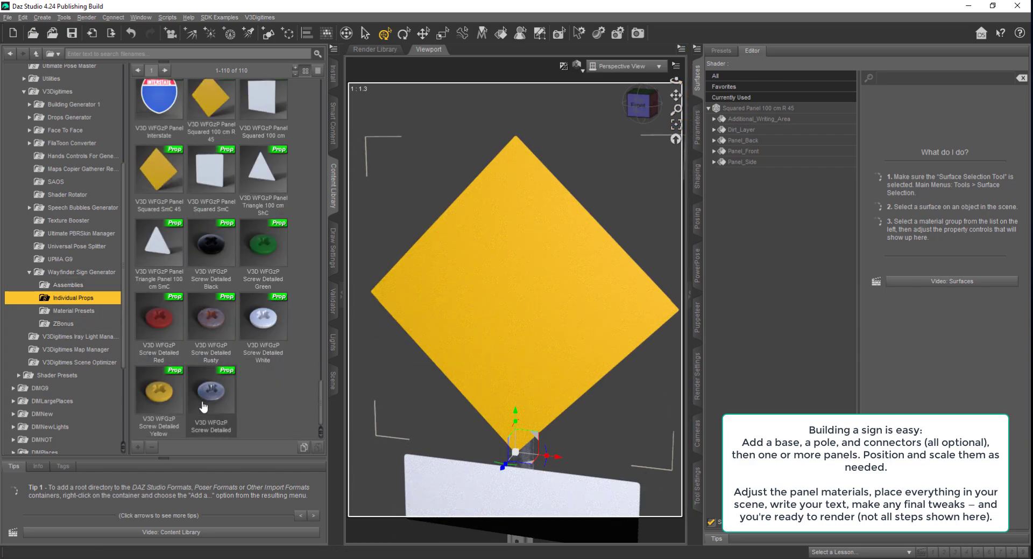
click(211, 392)
click(217, 318)
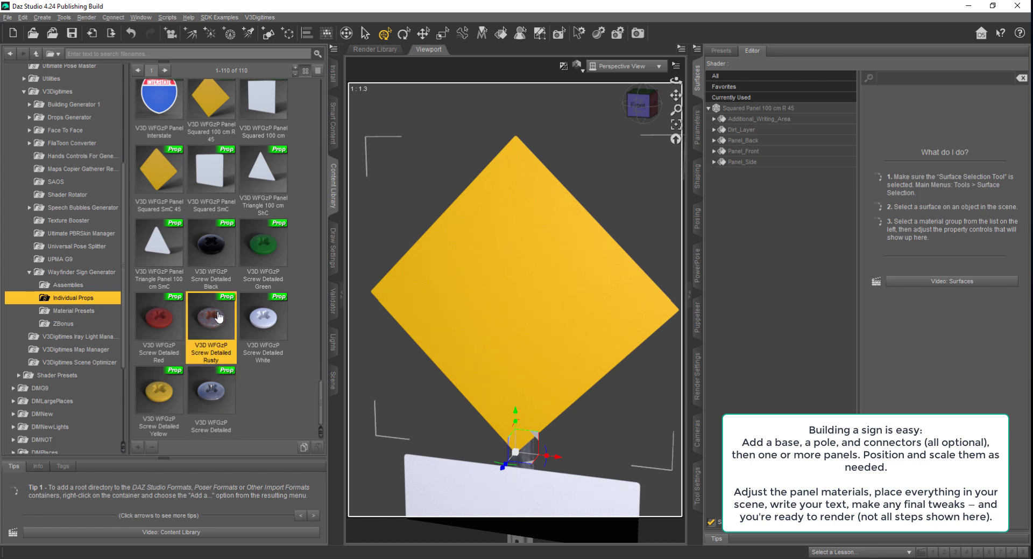
click(197, 420)
click(207, 332)
double_click(216, 325)
drag(216, 325, 515, 307)
drag(515, 351, 490, 466)
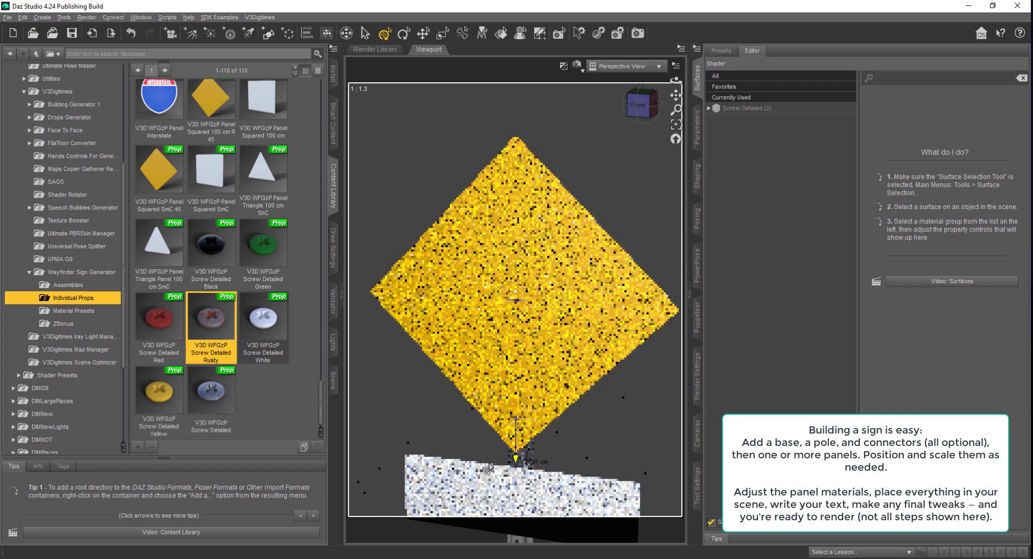
click(523, 375)
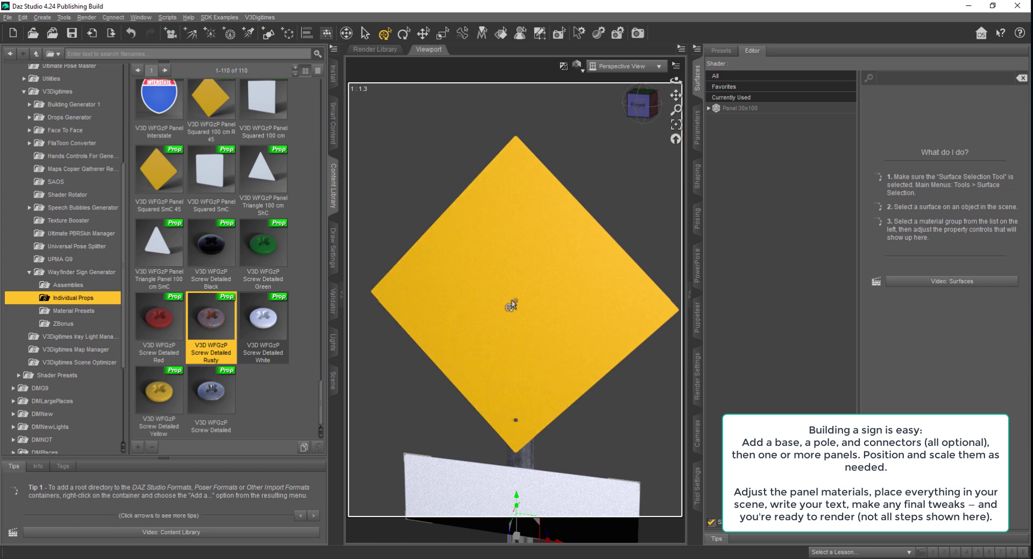
Move the other screw to the diamond panel's upper corner and scale it up to about 153%
click(515, 305)
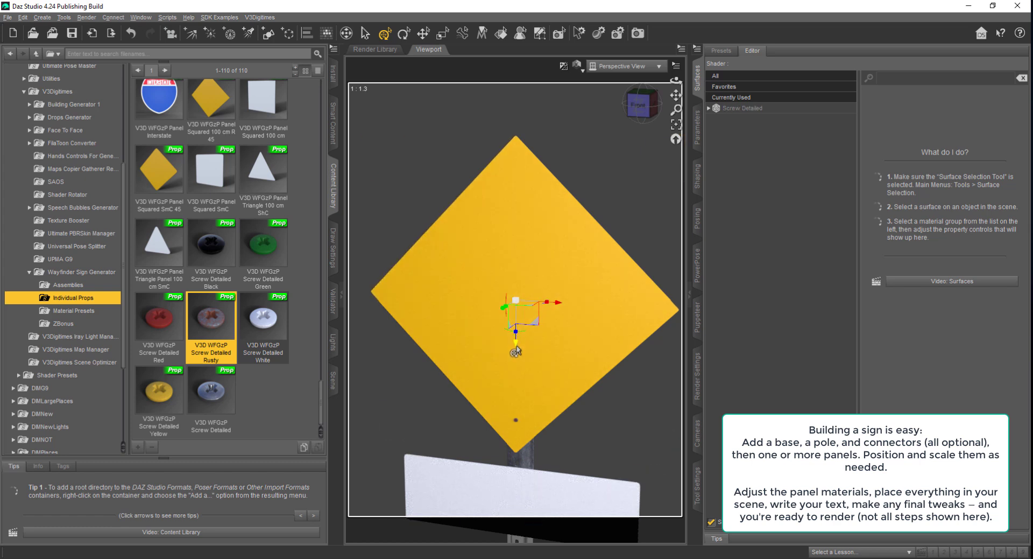
drag(515, 351, 521, 168)
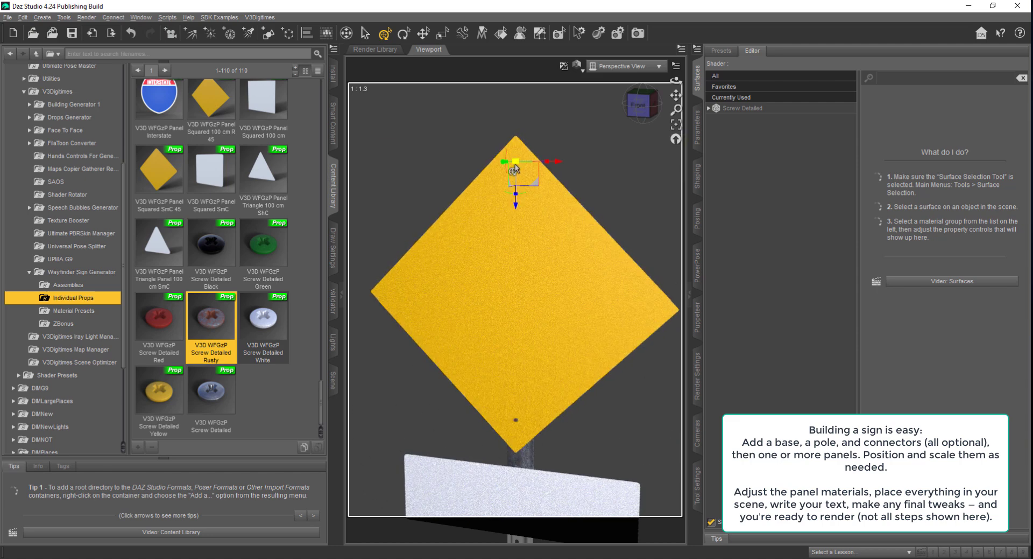
mouse_move(515, 169)
mouse_down()
mouse_move(536, 194)
mouse_move(514, 185)
mouse_move(519, 167)
mouse_up()
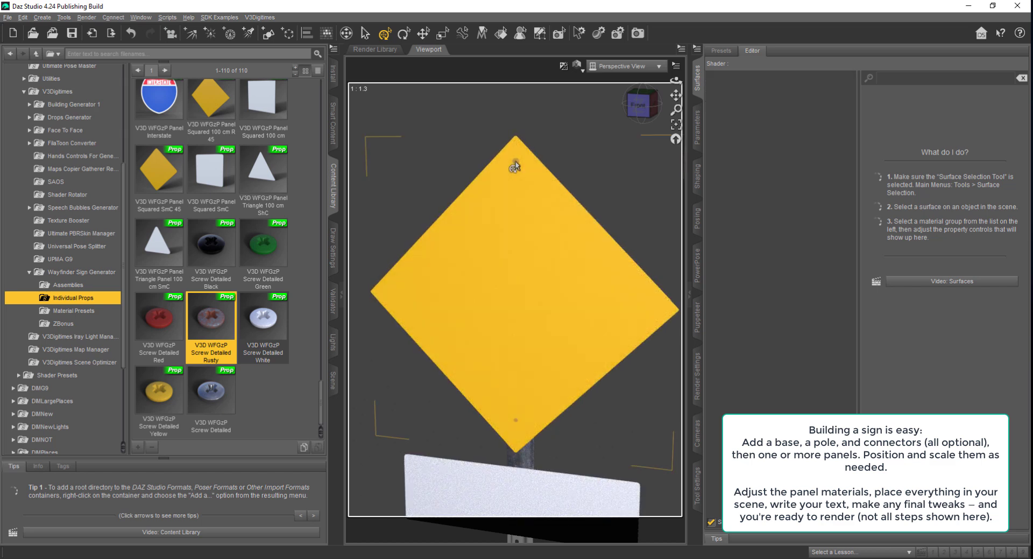
Copy the upper screw's Scale to the lower screw, Screw Detailed (2), setting it to 152.69%
click(518, 168)
click(698, 130)
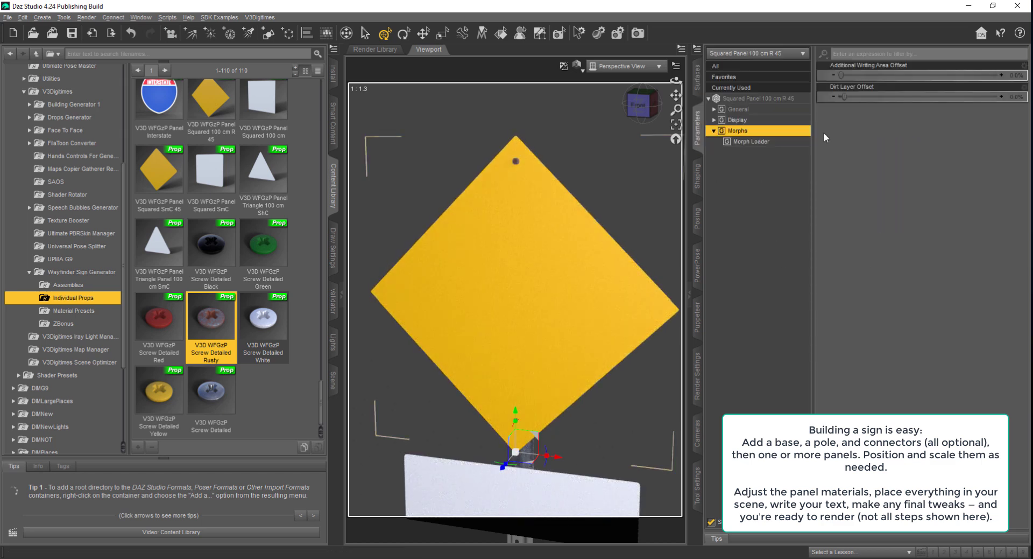
click(745, 111)
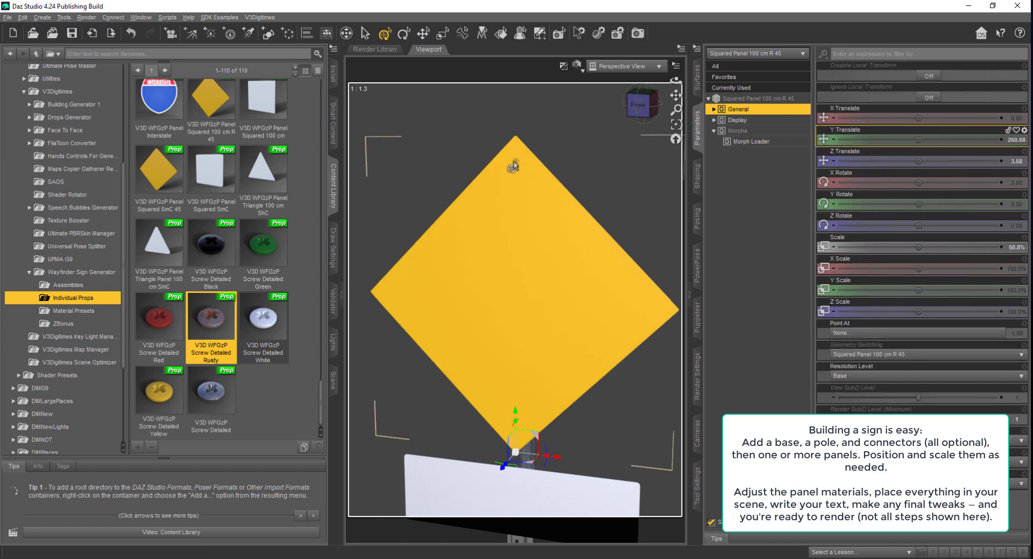
click(513, 163)
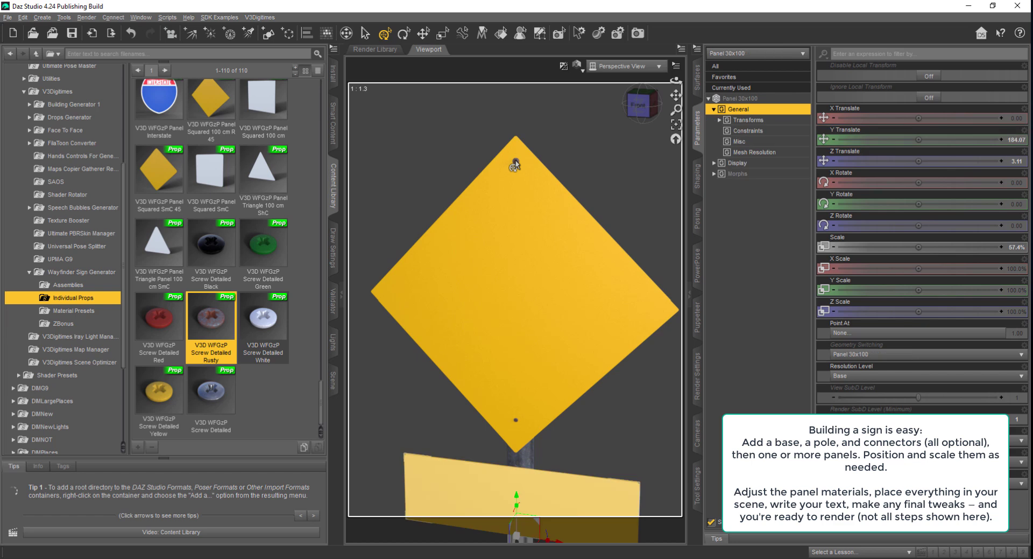
click(333, 379)
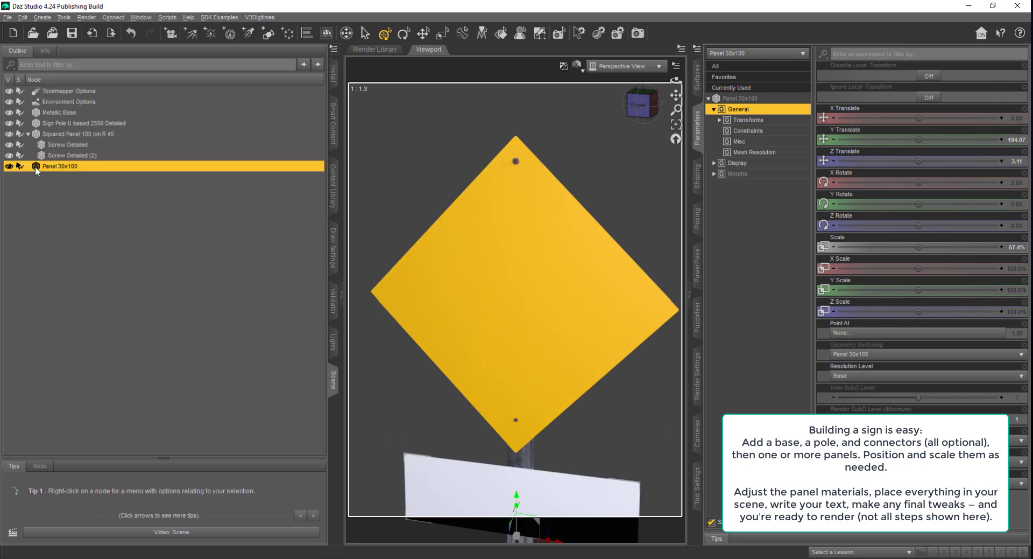
click(67, 145)
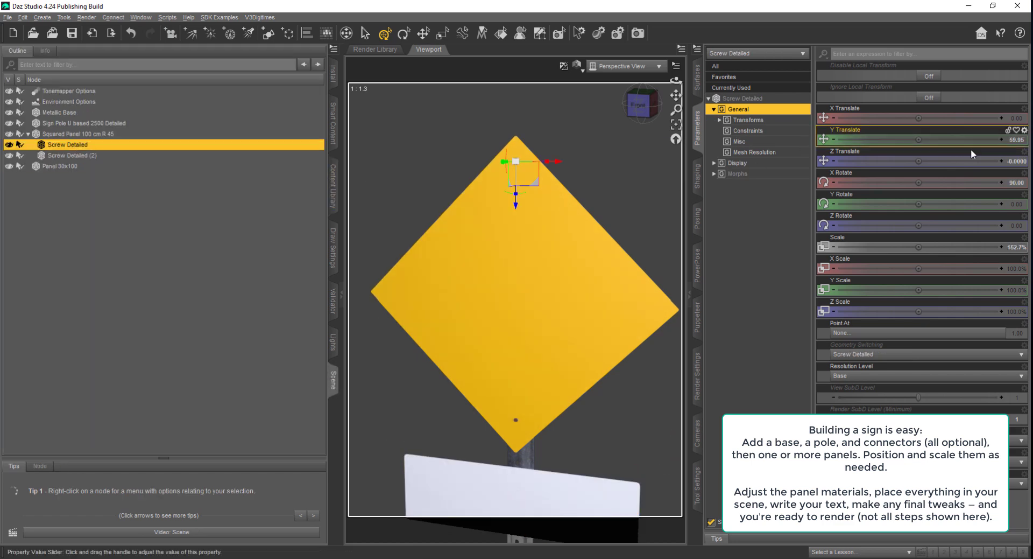
click(1018, 251)
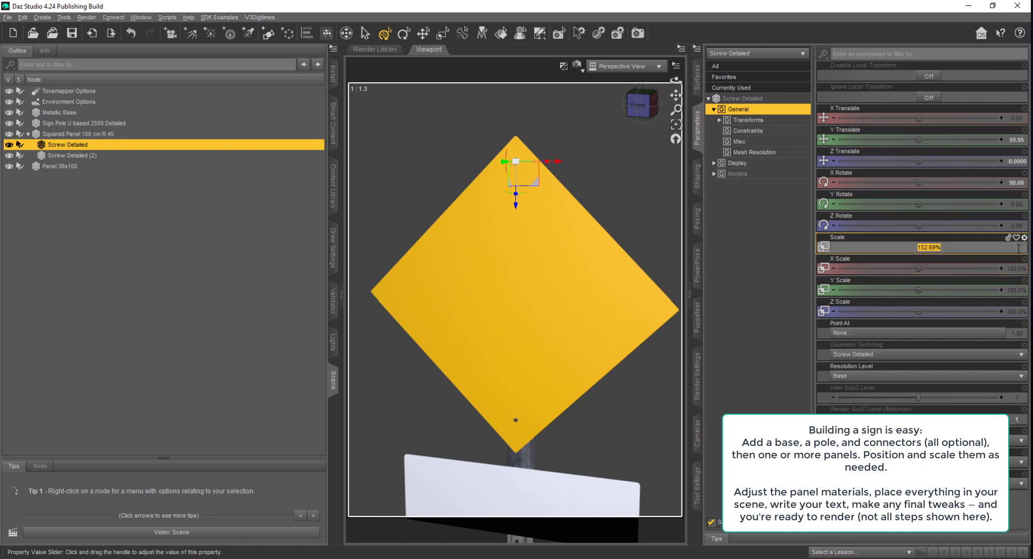
key(Return)
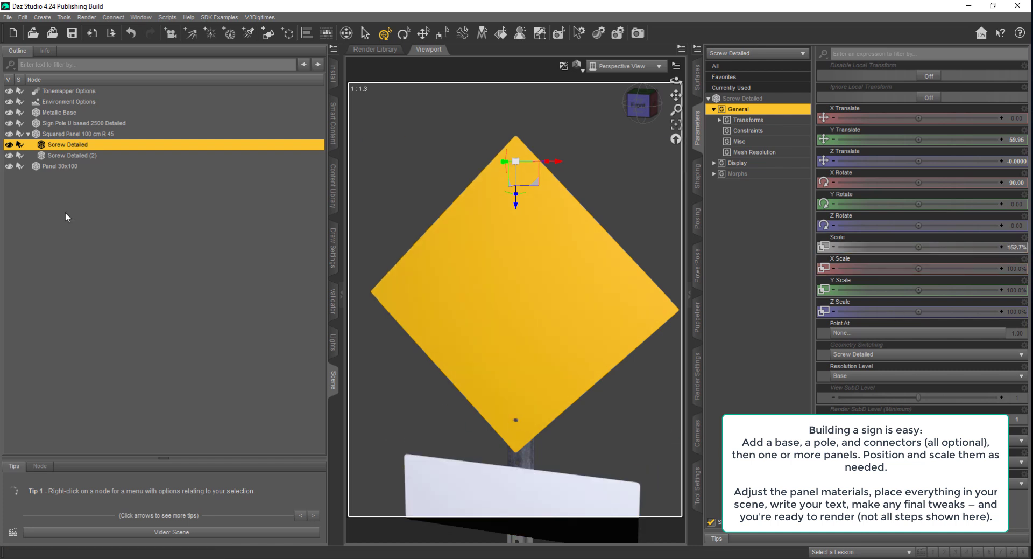
click(108, 155)
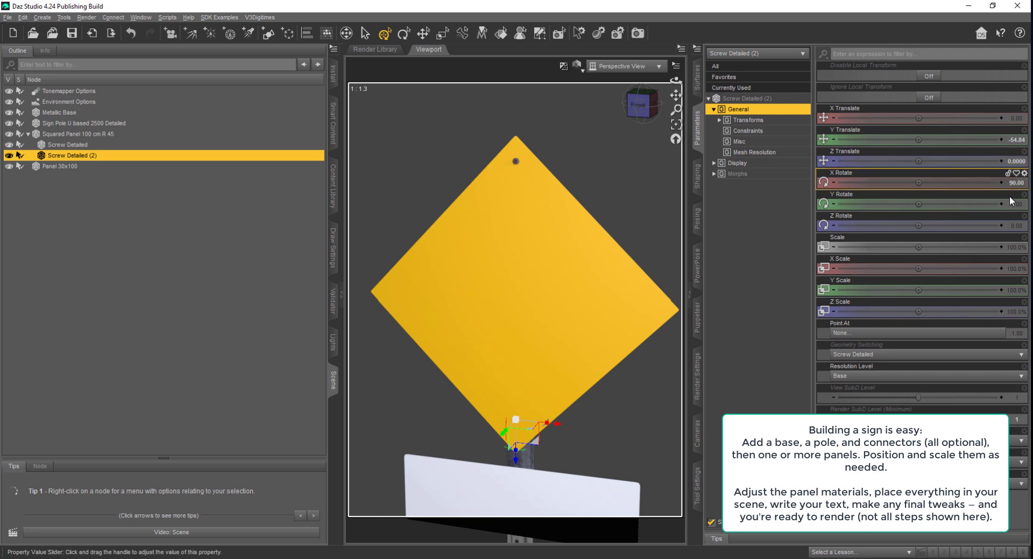
click(1017, 247)
text(152.69%)
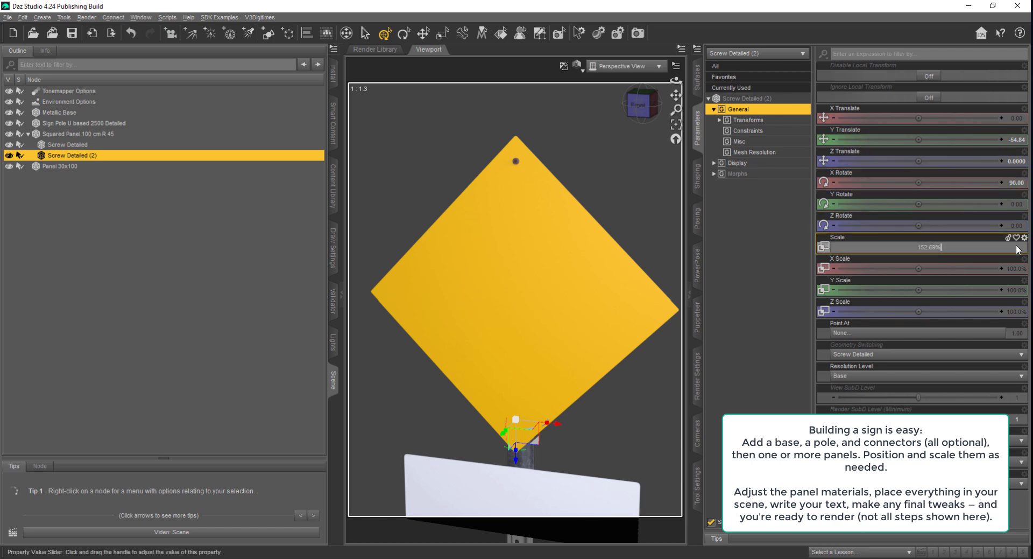
key(Return)
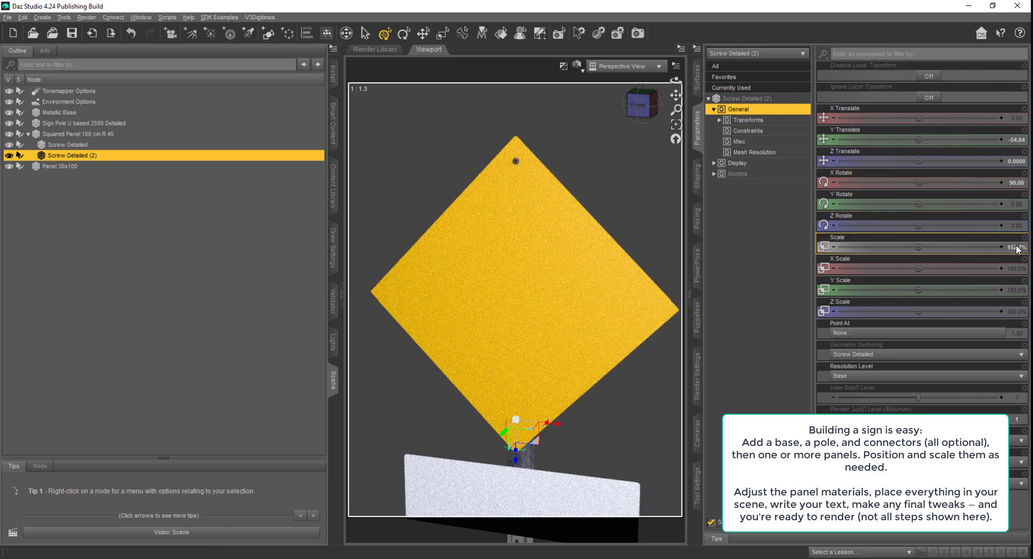
Set the Cutout Opacity of the upper screw's Dirt_Layer surface to 0.7
click(611, 154)
click(501, 34)
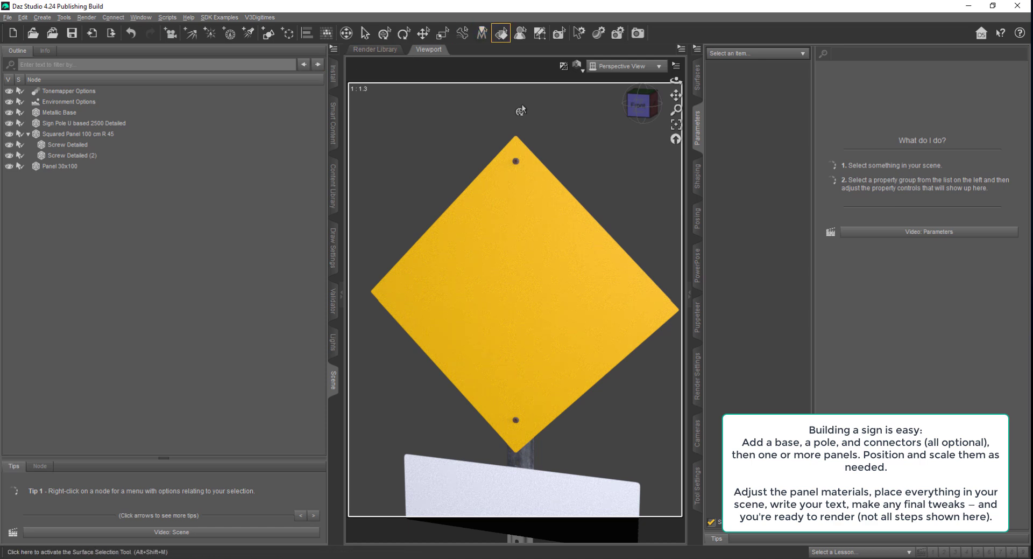
click(515, 162)
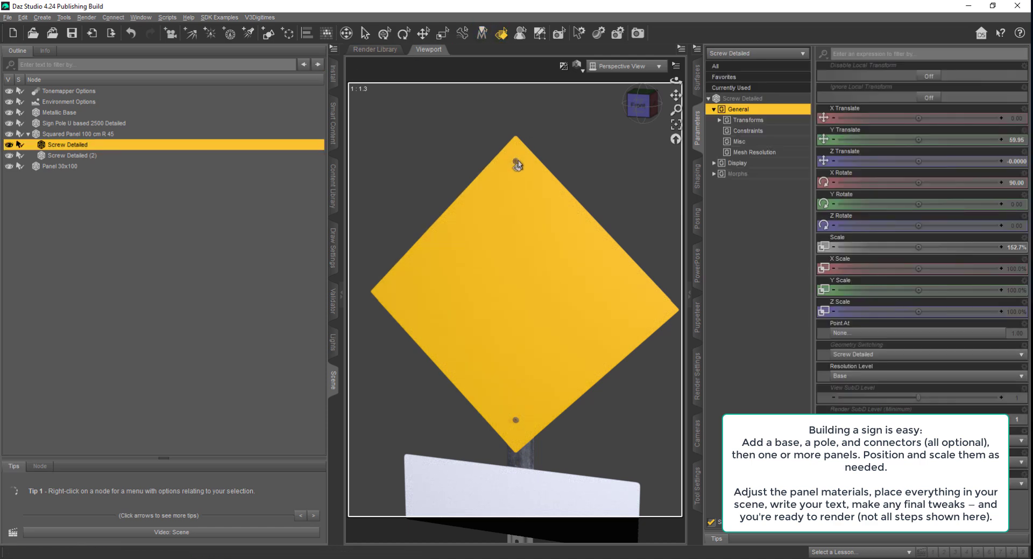
click(515, 165)
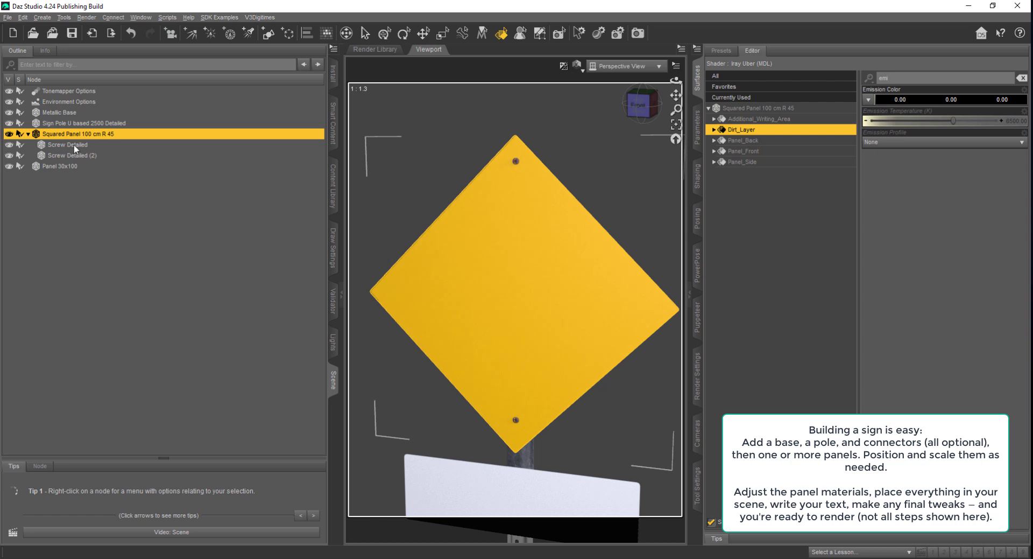
click(74, 145)
click(709, 108)
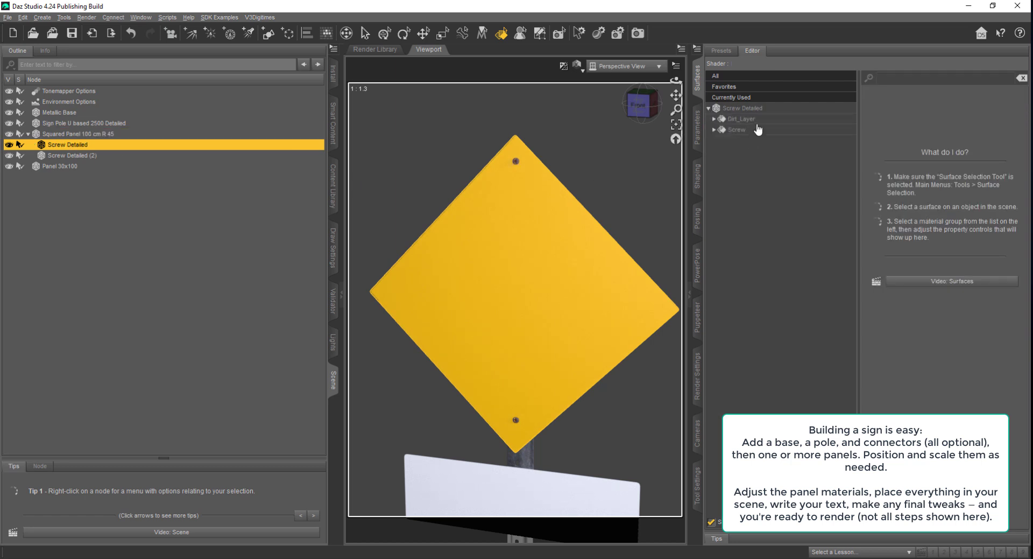
click(753, 119)
double_click(945, 82)
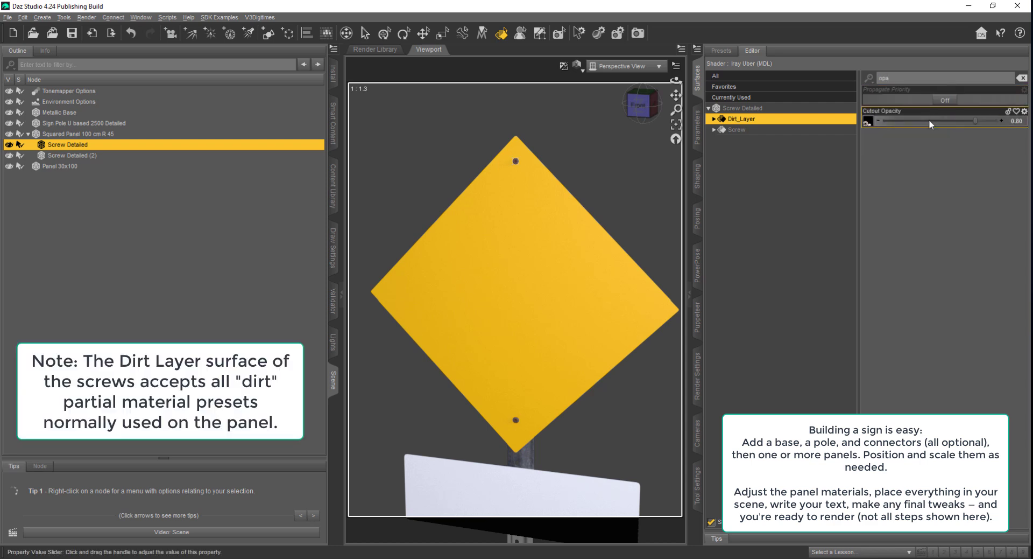
drag(928, 120, 971, 119)
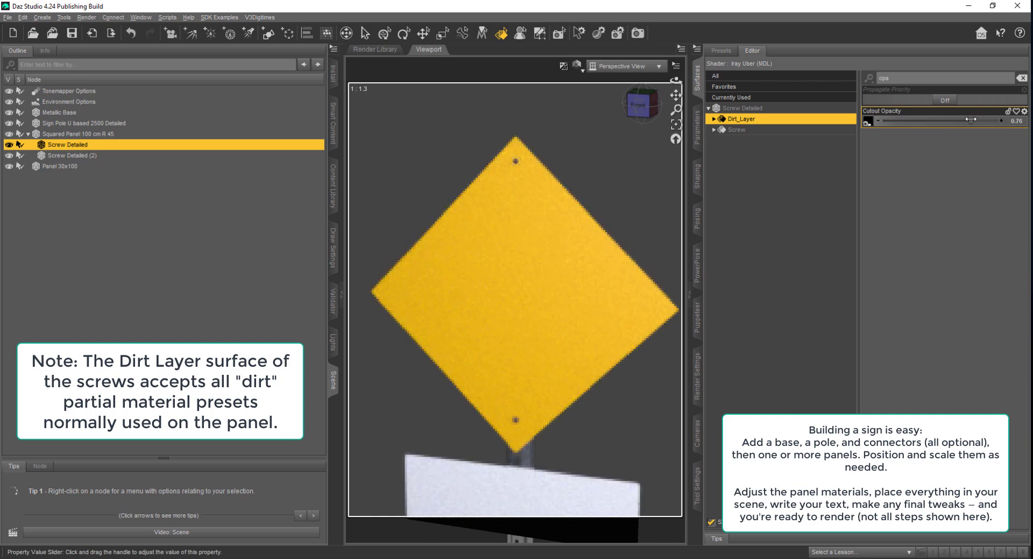
click(1019, 120)
text(0.7)
key(Return)
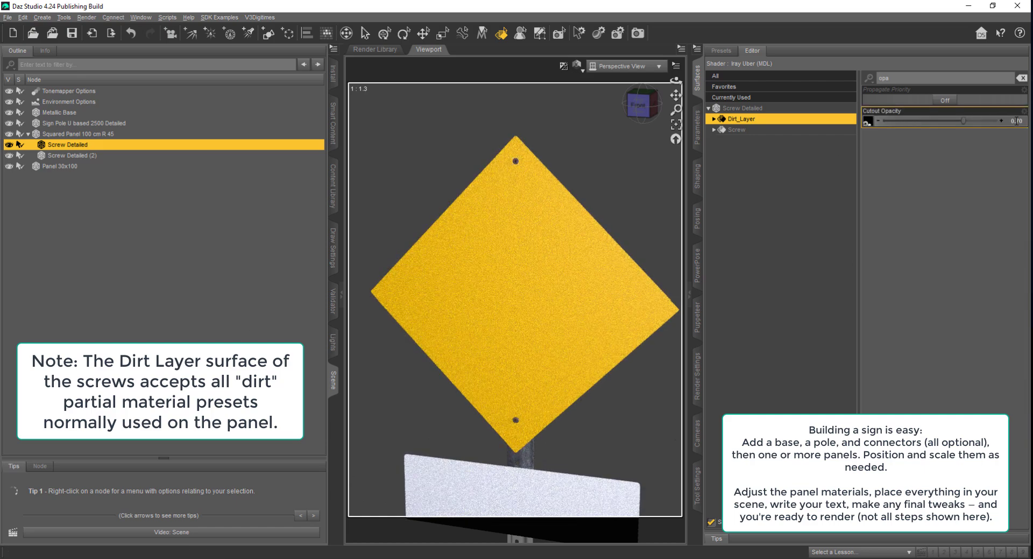
Open the Cutout Opacity of the lower screw's Dirt_Layer surface for editing and check the same setting on the upper screw
click(142, 156)
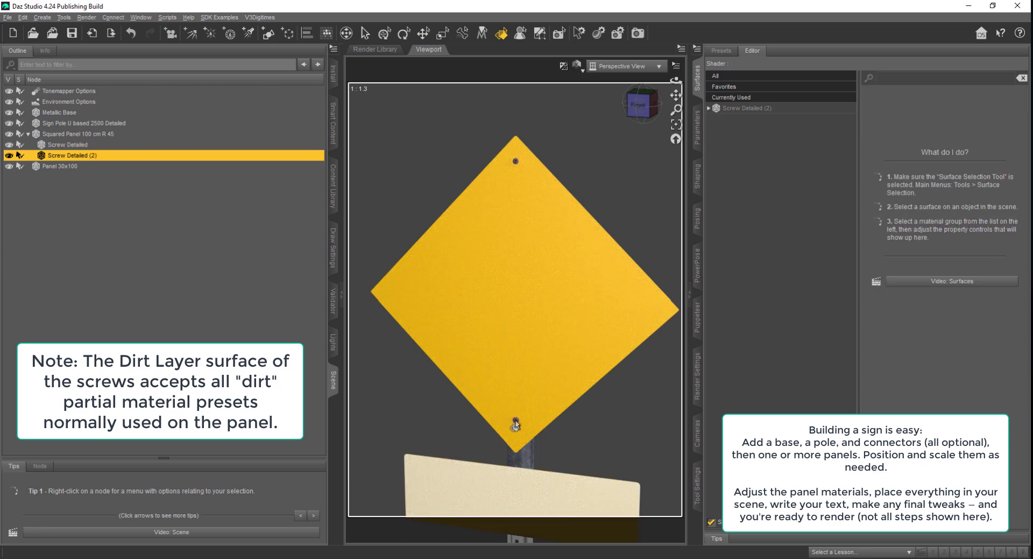
click(516, 425)
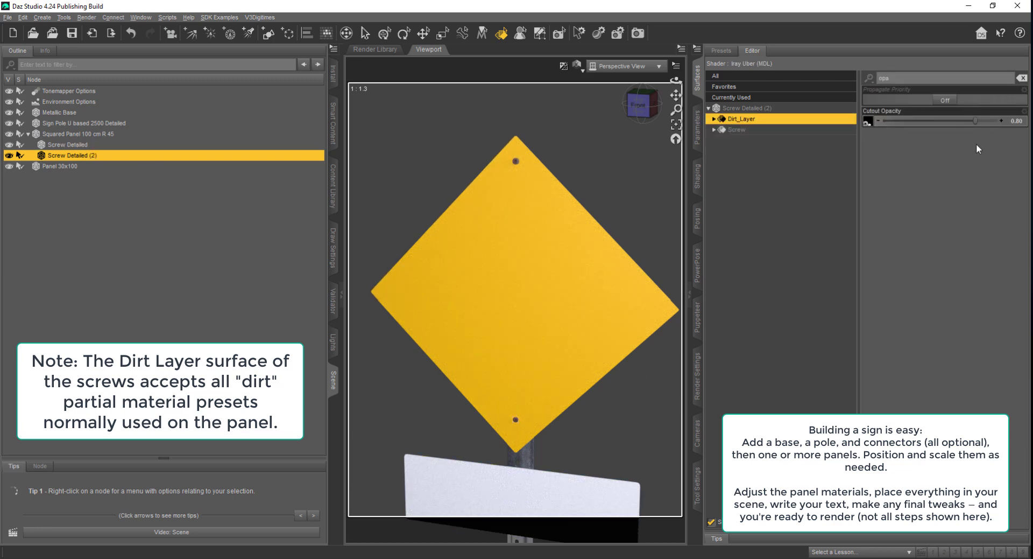
click(1018, 121)
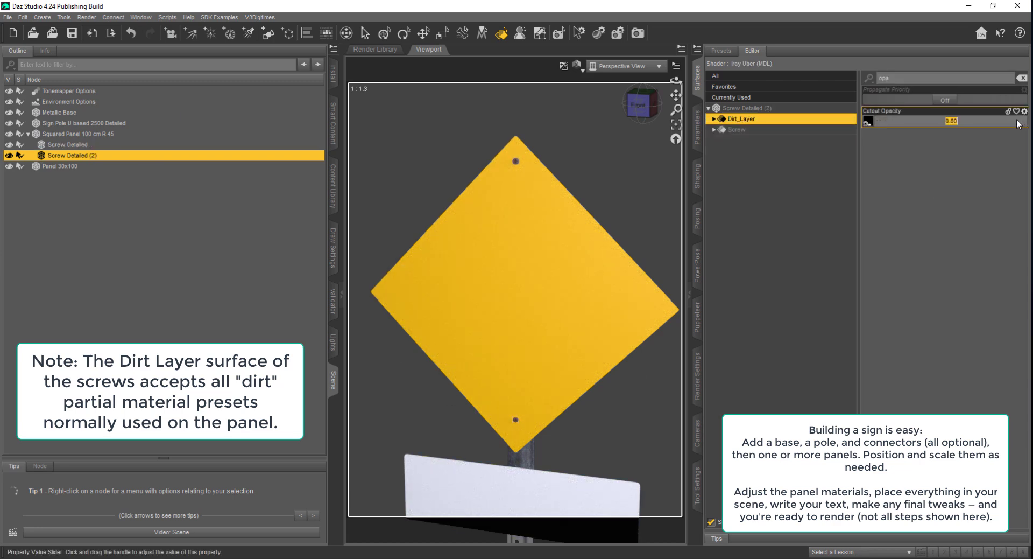
click(86, 145)
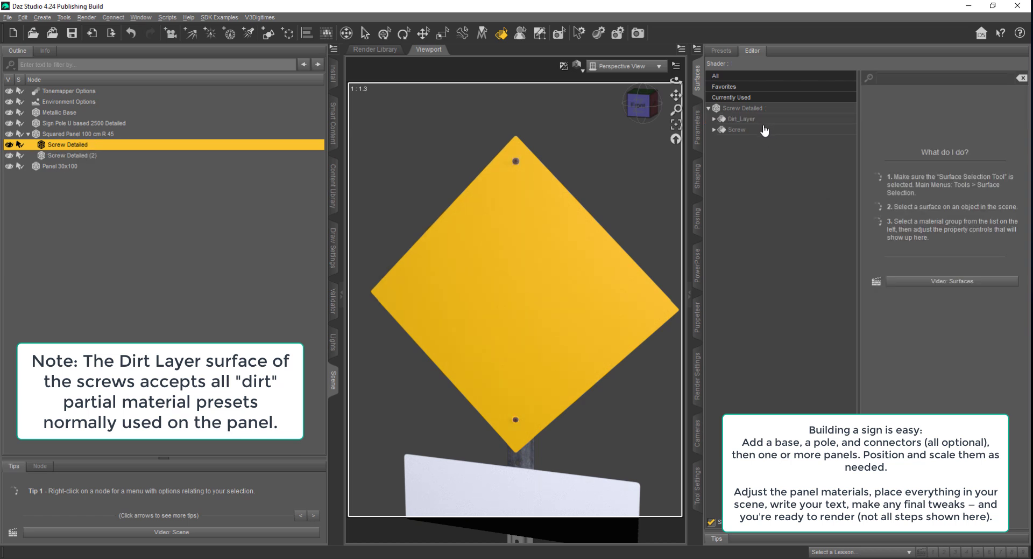
click(764, 120)
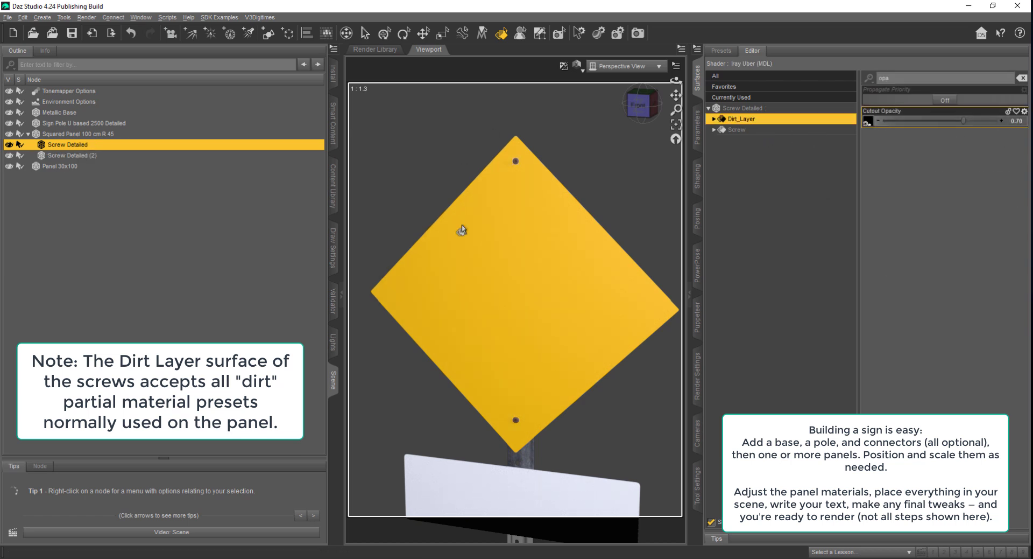
Apply the V3D WFGzP Panel Dirt Used Clear material preset to the Dirt_Layer of the diamond panel and the white 30x100 panel
click(497, 296)
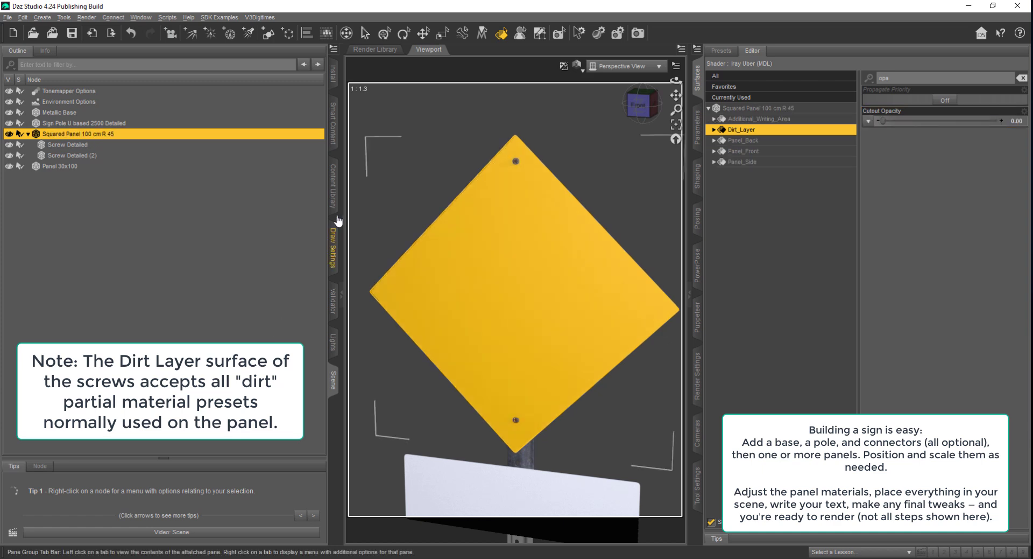
click(338, 135)
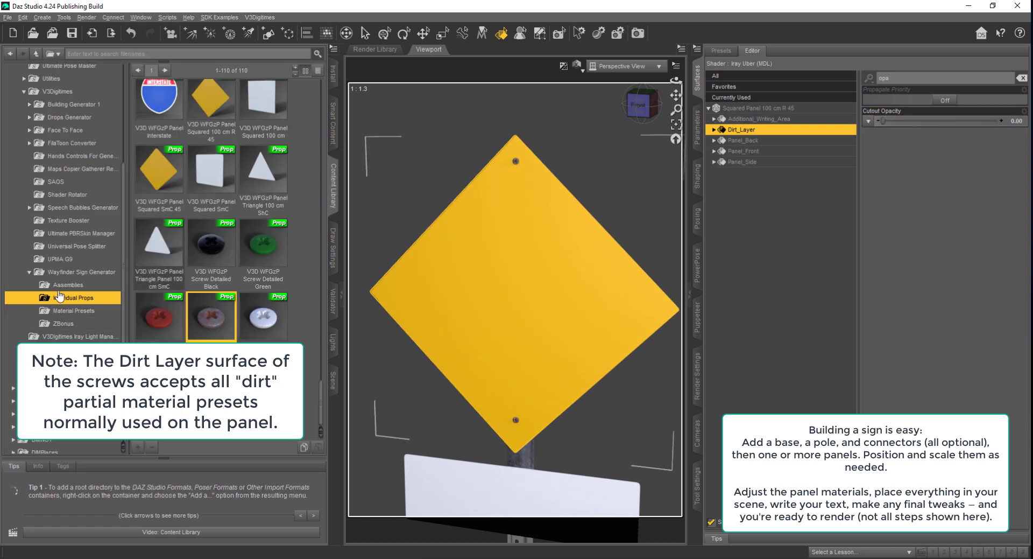
click(68, 286)
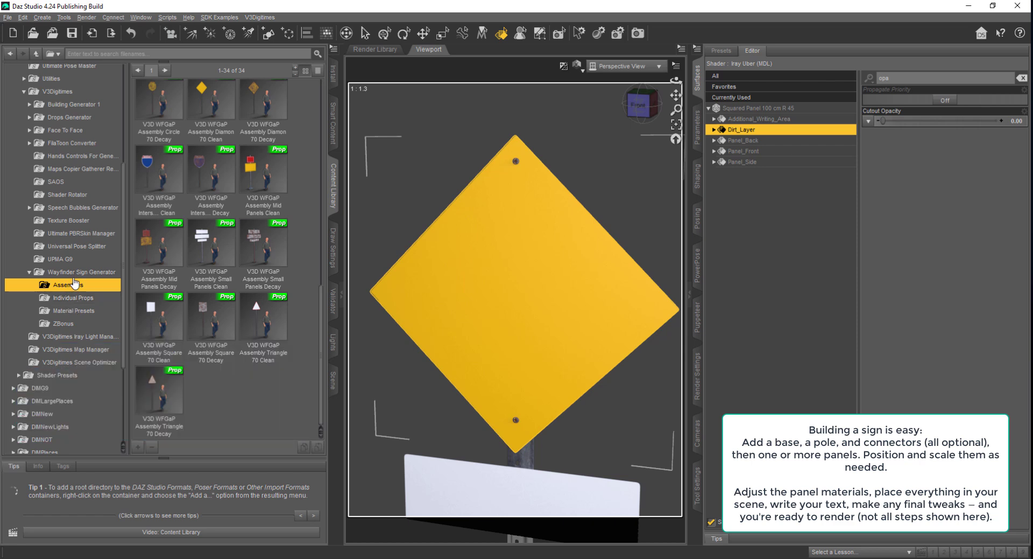
click(73, 311)
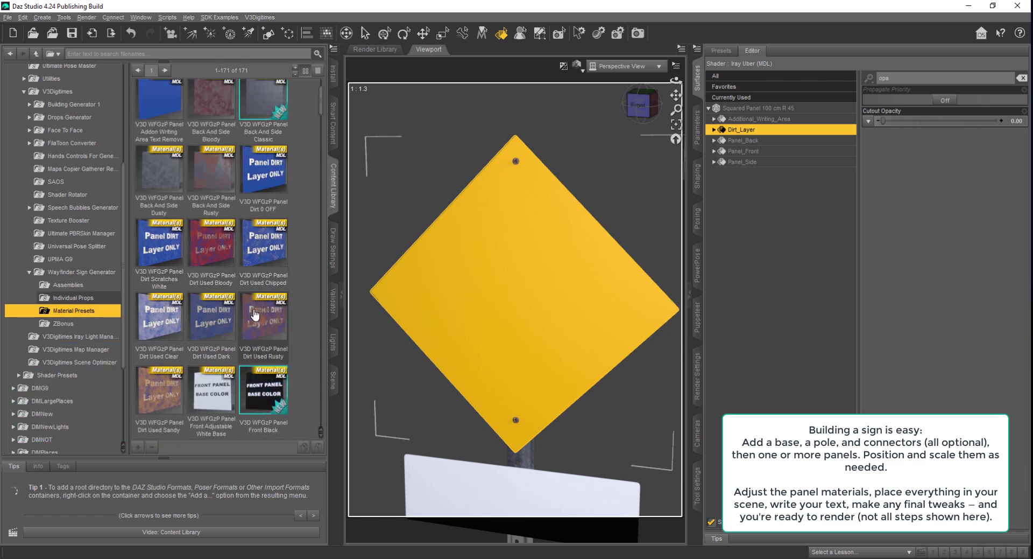
double_click(164, 326)
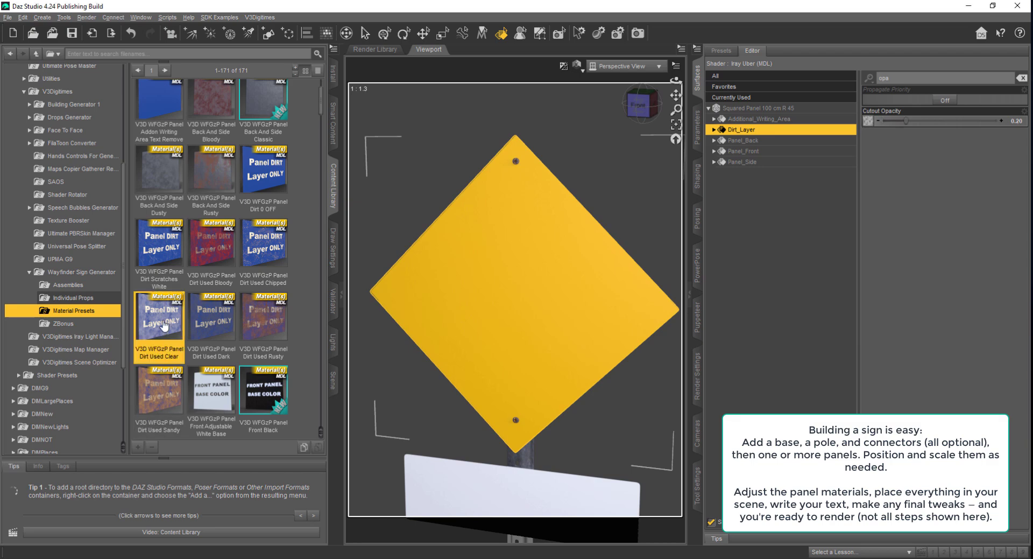
click(432, 470)
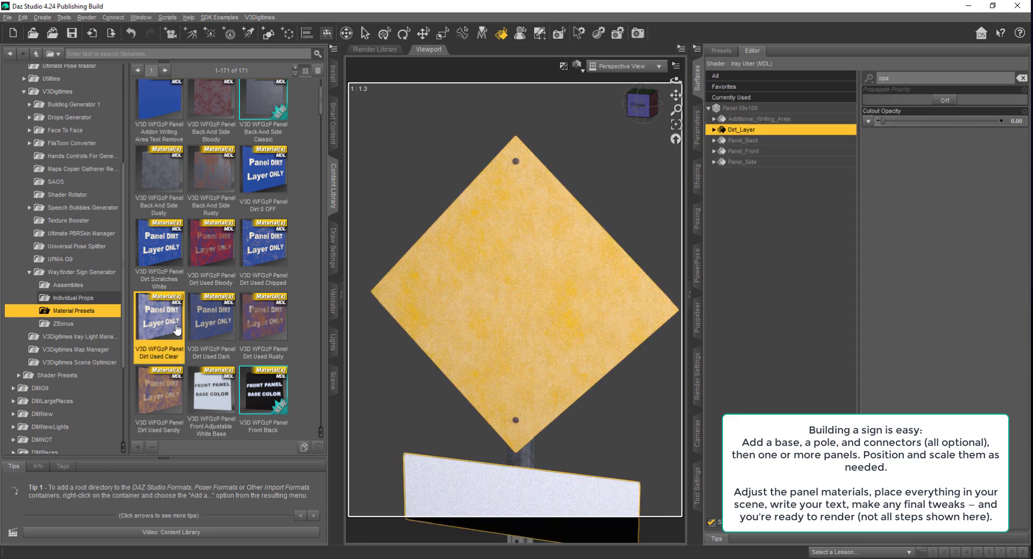
scroll(628, 385, down, 3)
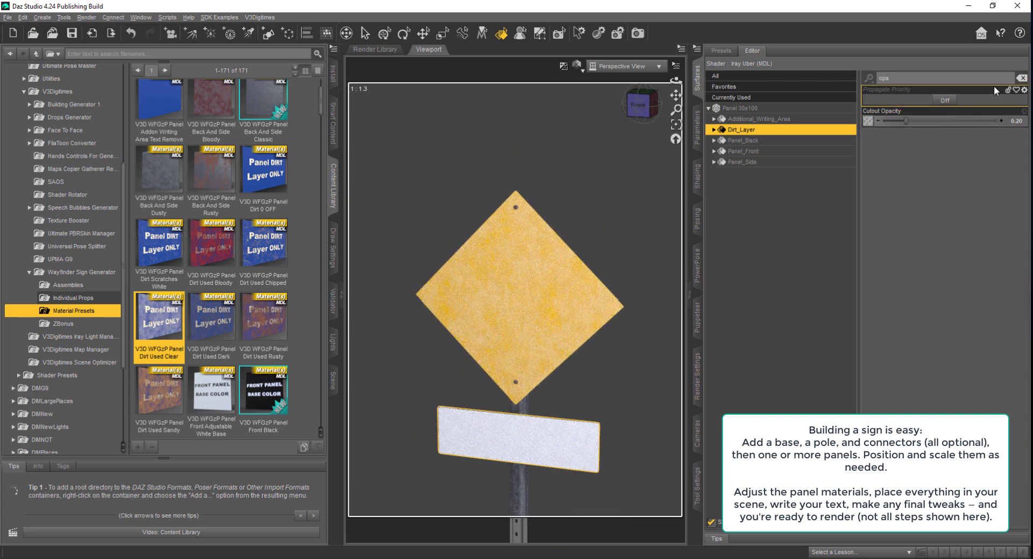
Darken the Base Color of the white 30x100 panel's Dirt_Layer to a gray of 0.12
click(1022, 79)
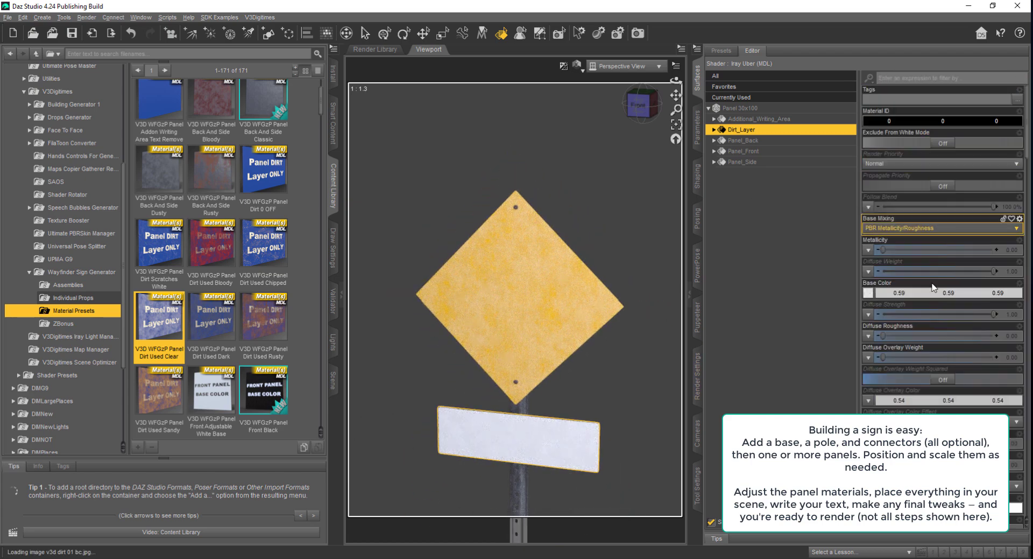
click(927, 296)
drag(638, 241, 636, 251)
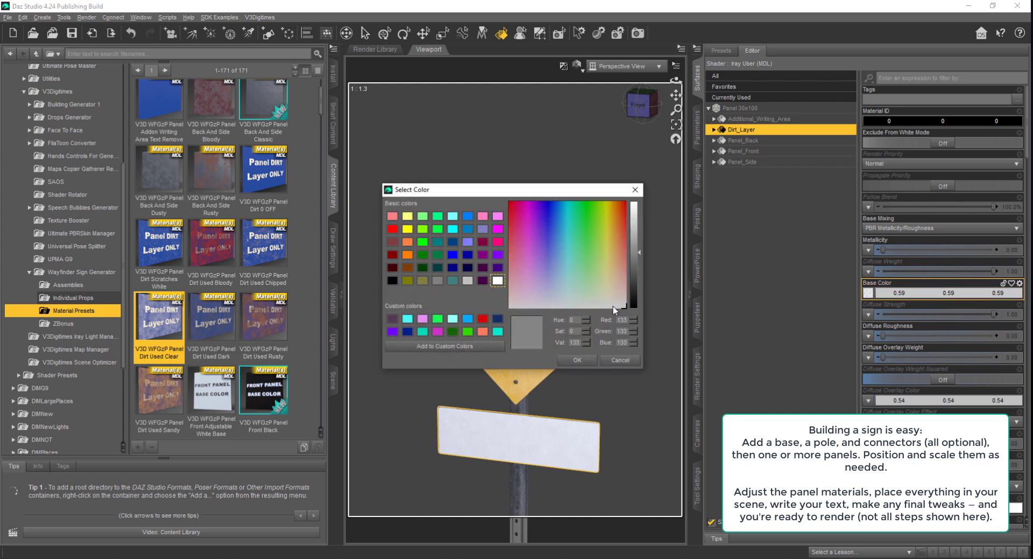
click(577, 359)
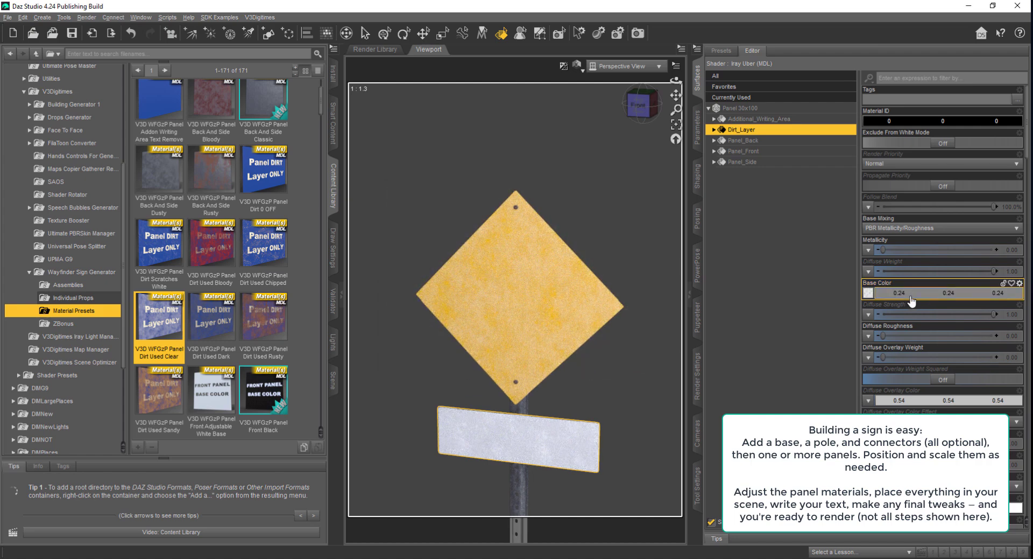
click(914, 297)
drag(638, 252, 636, 271)
click(579, 360)
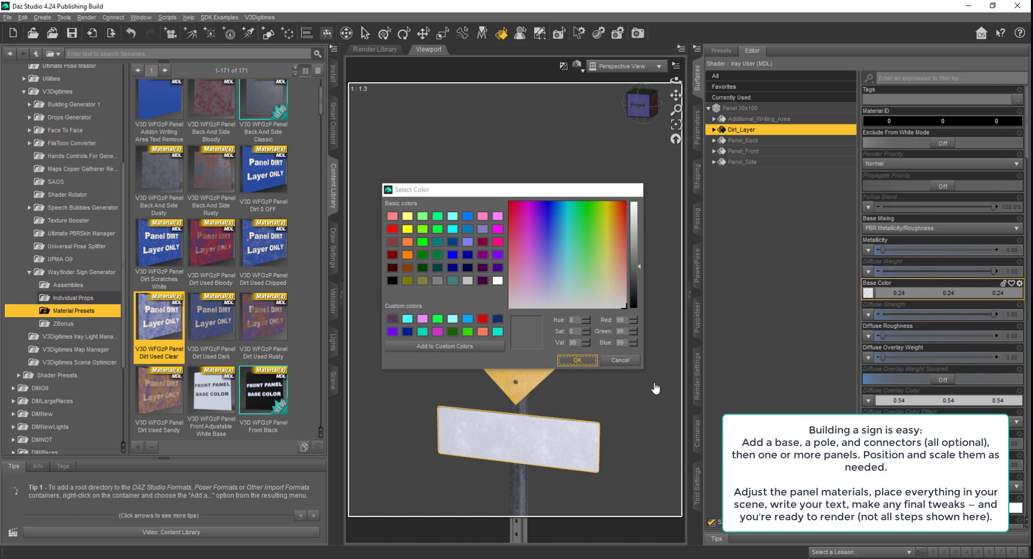
Darken the Base Color of the diamond panel's Dirt_Layer to 0.036
click(548, 350)
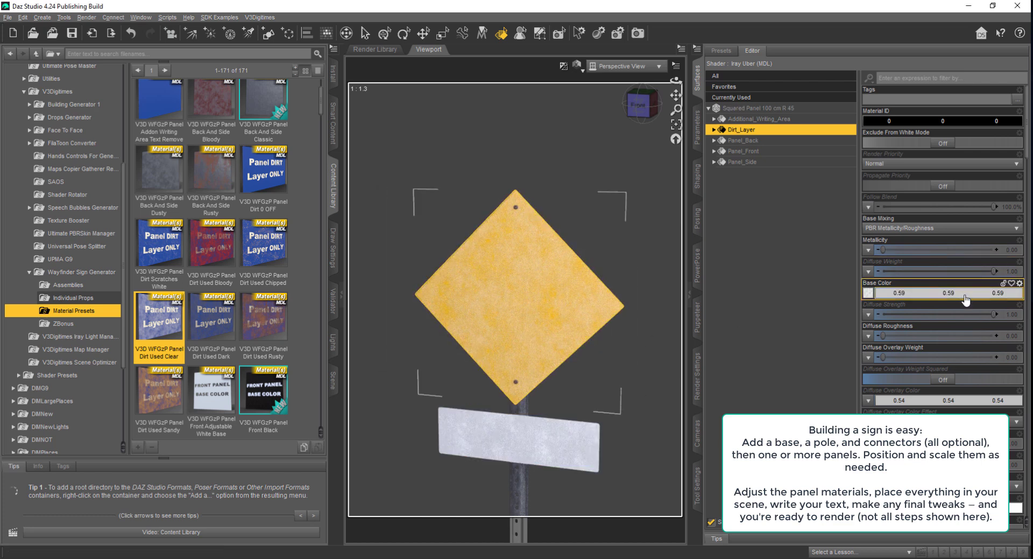
click(939, 293)
drag(635, 277, 638, 293)
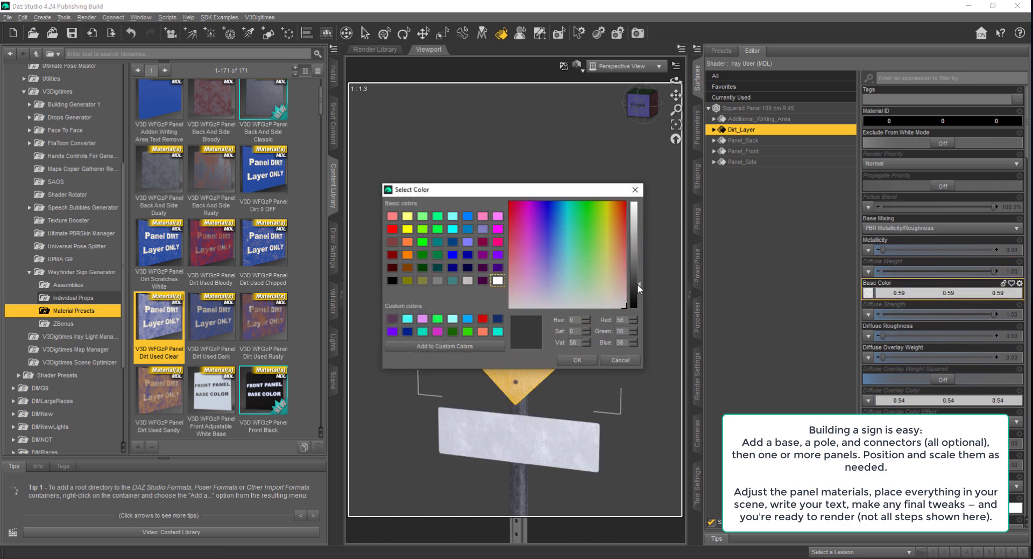
click(577, 359)
click(650, 359)
click(563, 442)
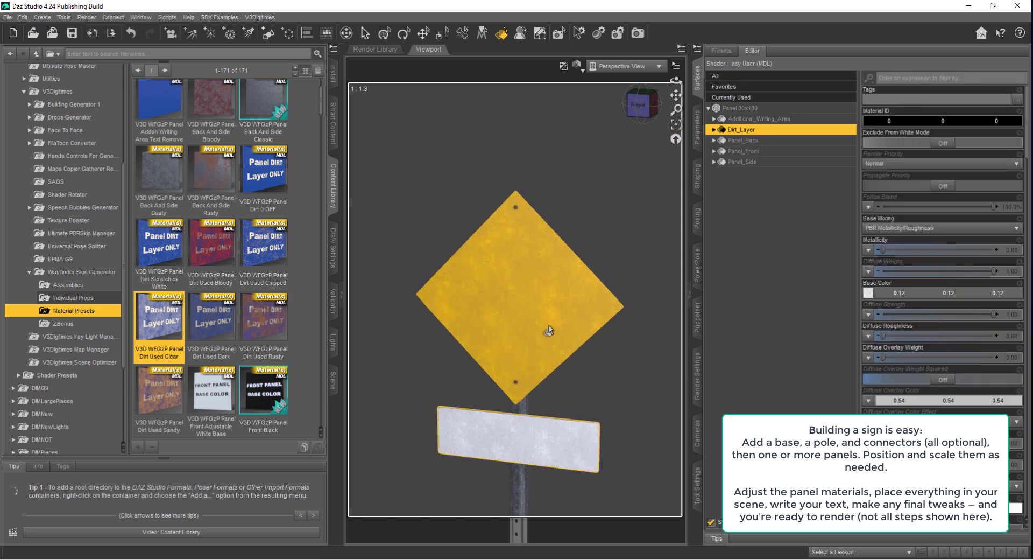
click(547, 332)
Look through the Wayfinder Sign Generator's writing scripts, assemblies and individual props, including the Write Via Addon Opacity Surface script and Connector 110
click(80, 271)
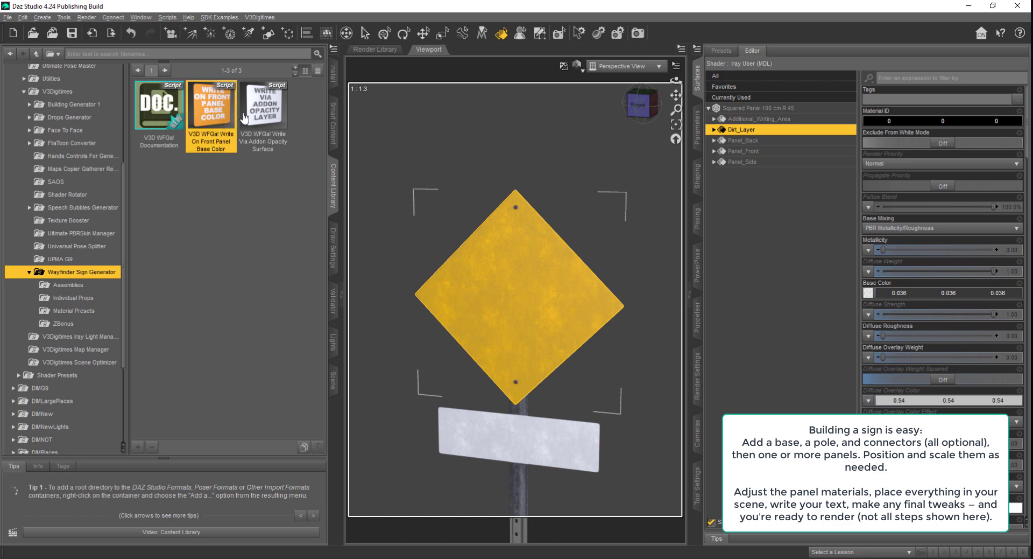
click(263, 114)
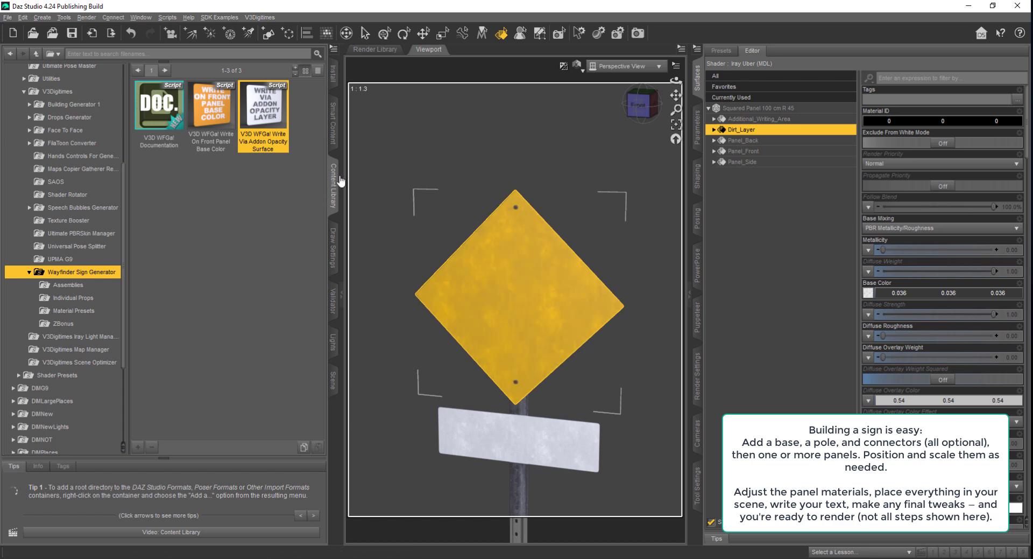
click(73, 285)
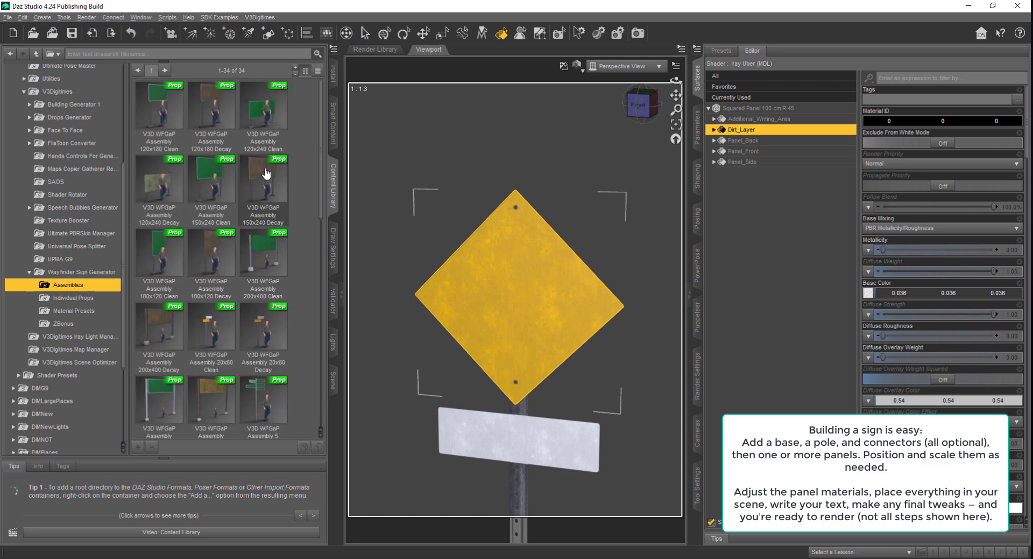
click(69, 298)
click(263, 115)
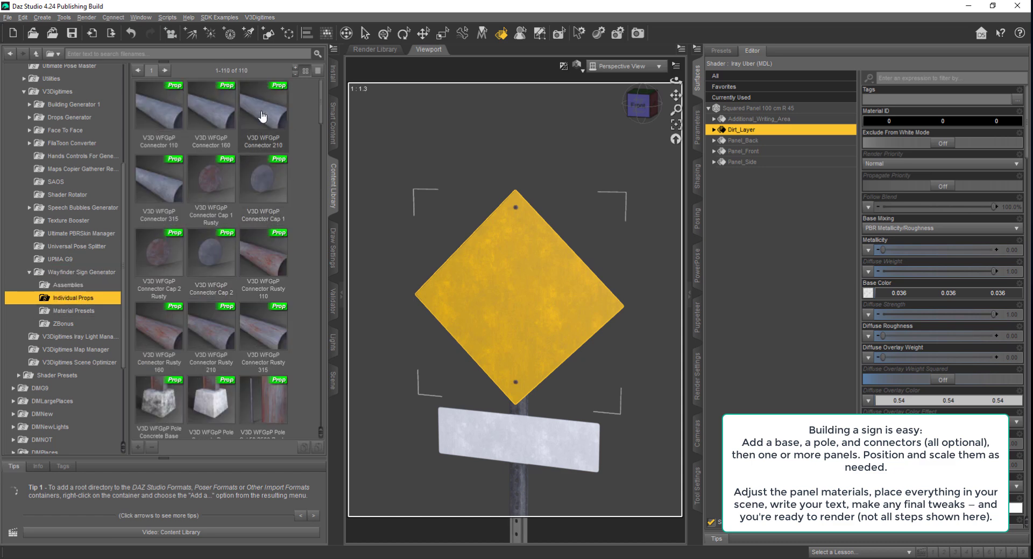
click(150, 132)
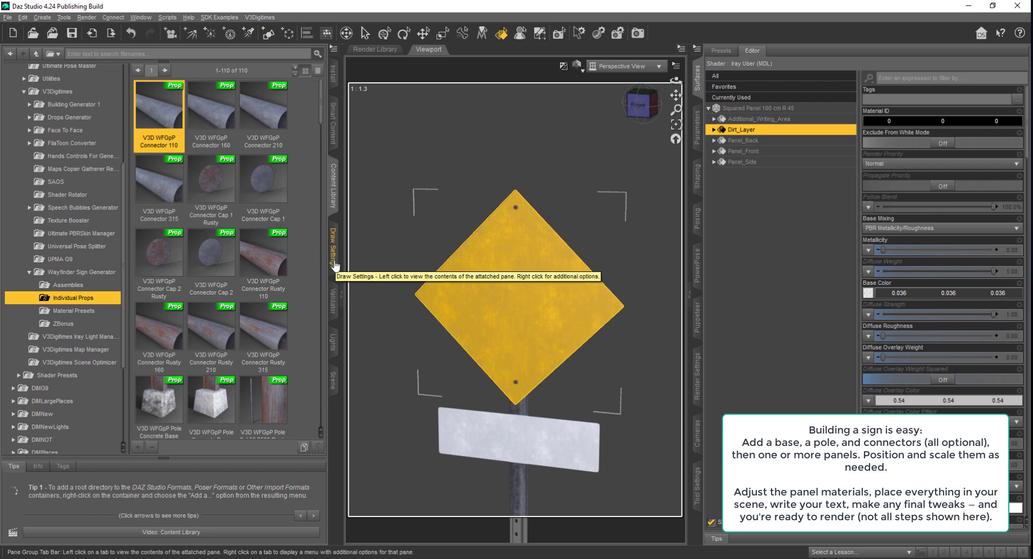
Add the V3D WFGaP Assembly 150x240 Decay to the scene and inspect the pole connectors behind its panel
click(87, 284)
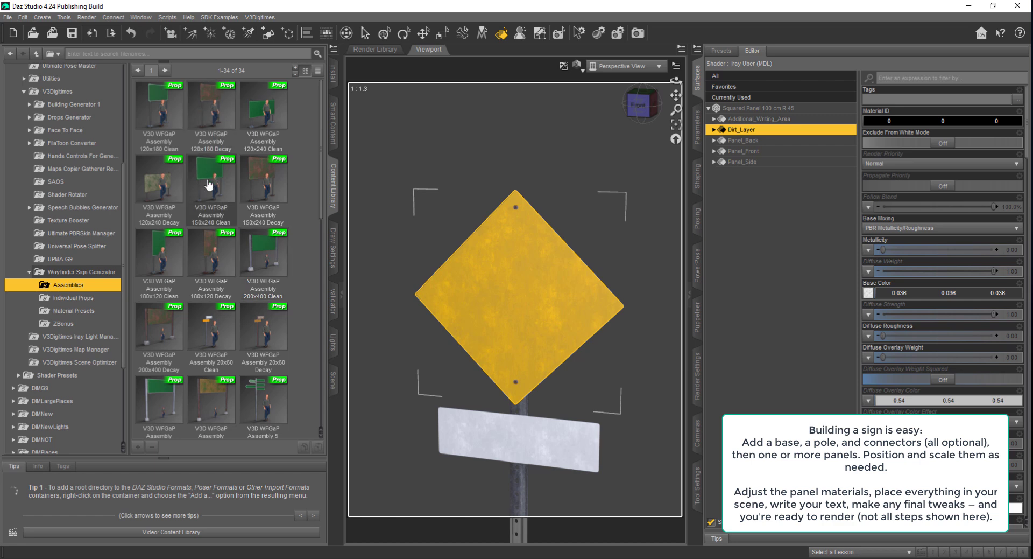
click(265, 195)
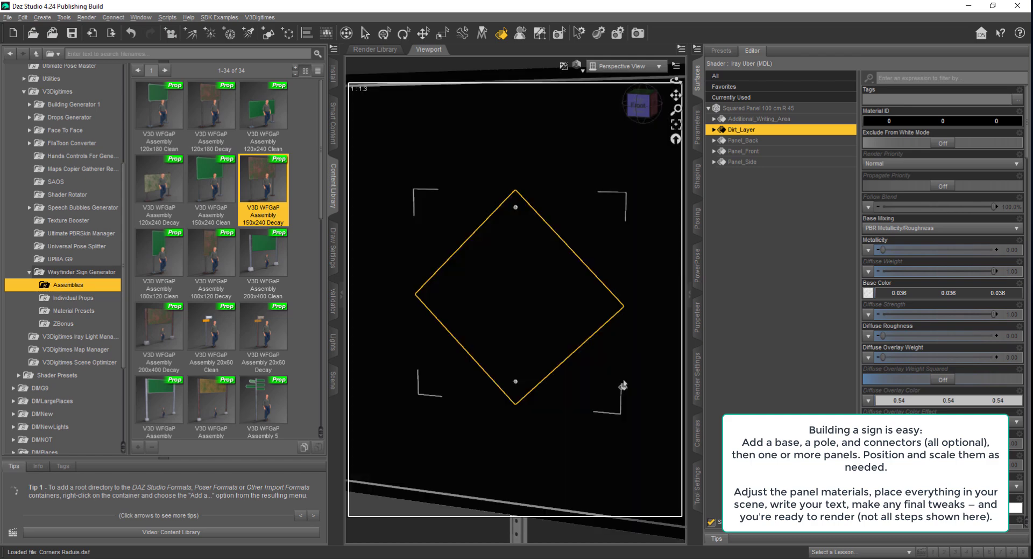
key(ctrl+u)
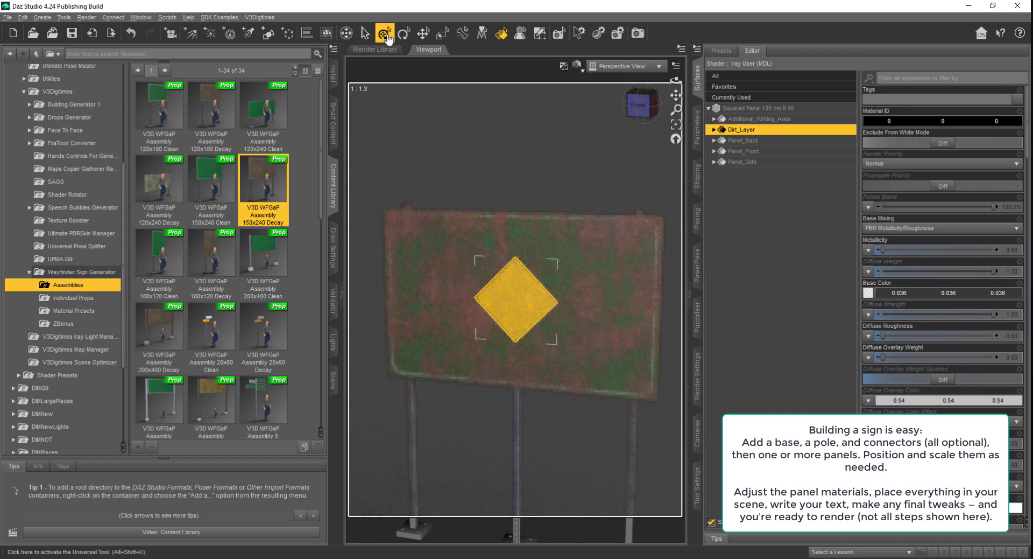
click(520, 468)
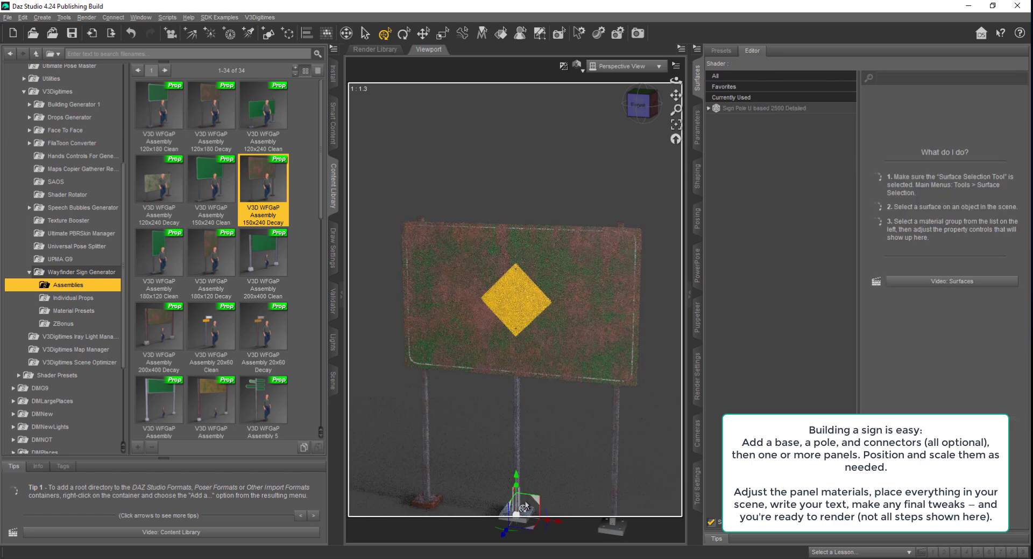
drag(674, 80, 628, 155)
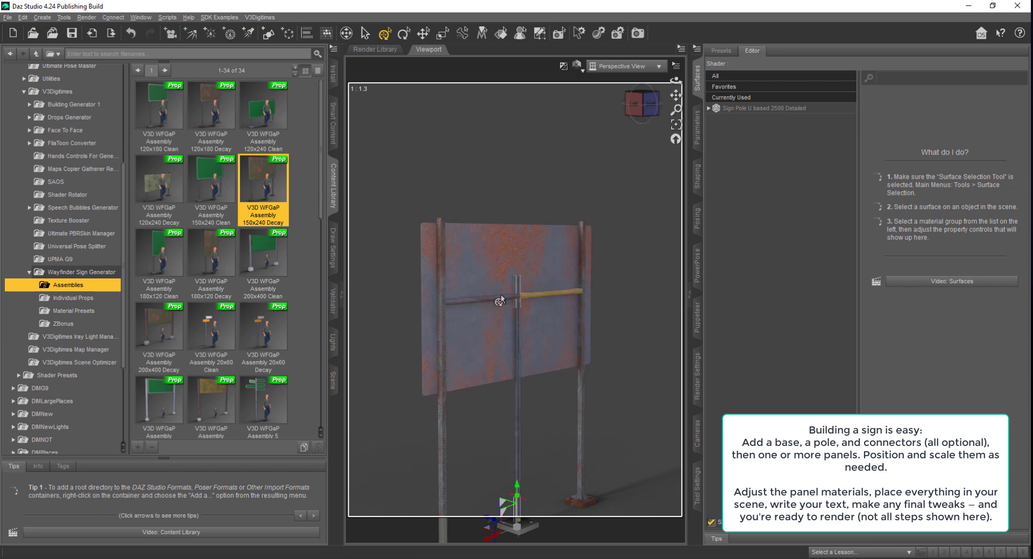
click(492, 300)
click(536, 299)
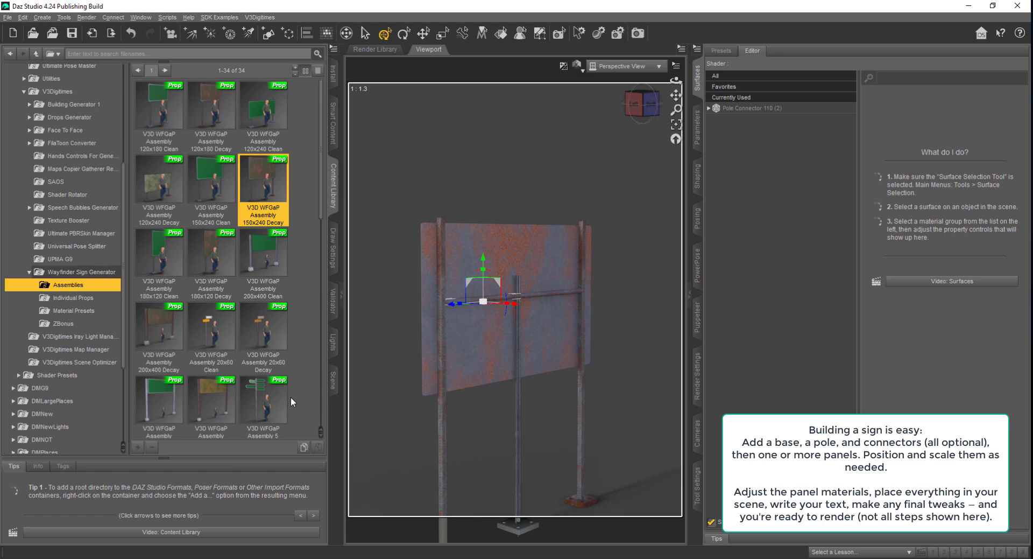
drag(675, 81, 544, 477)
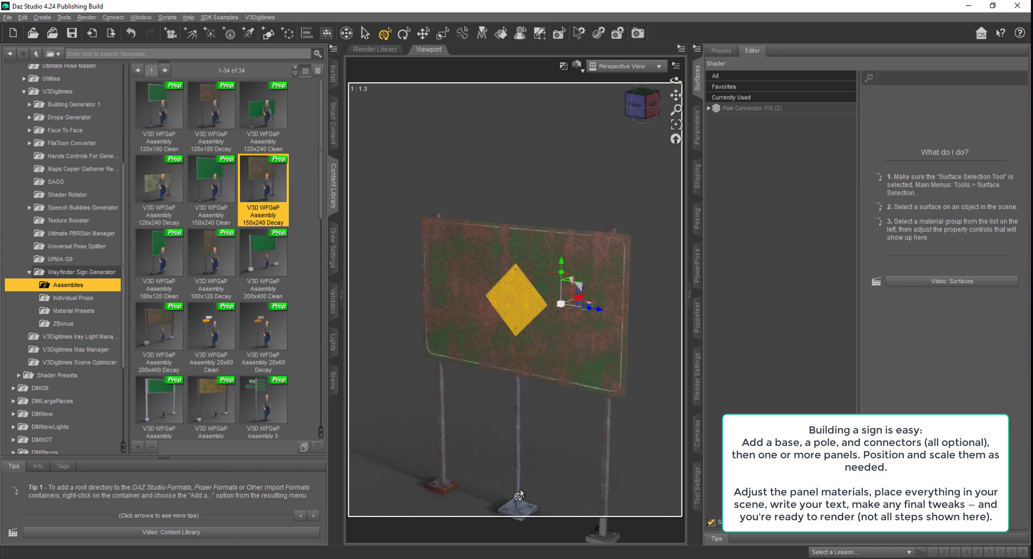